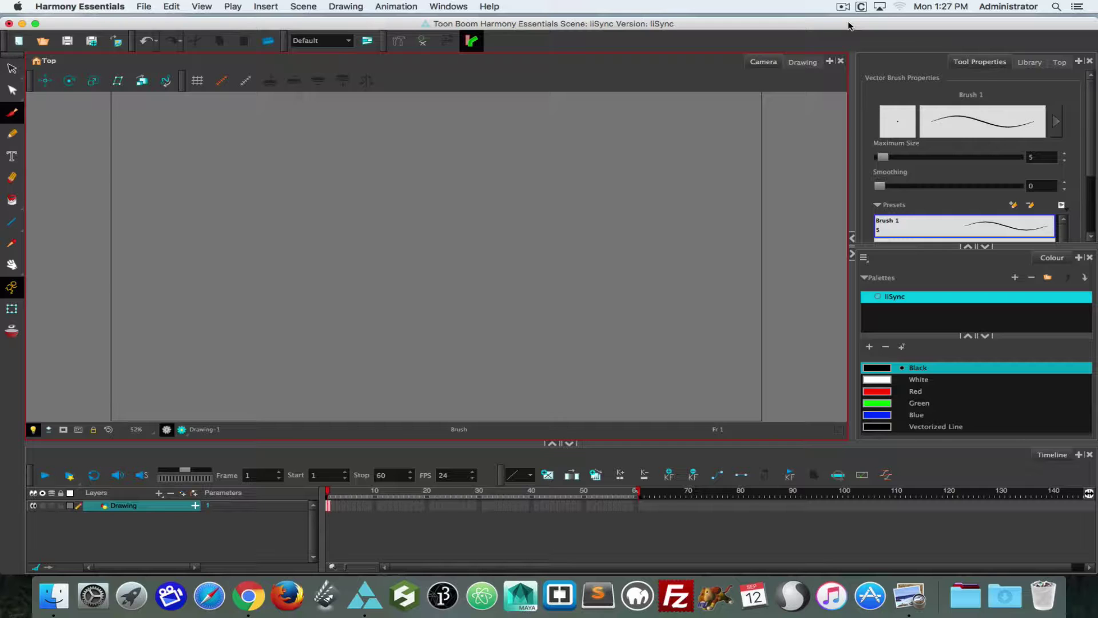
Rename the existing Drawing layer as head.
{"action": "double_click", "coordinate": [125, 507]}
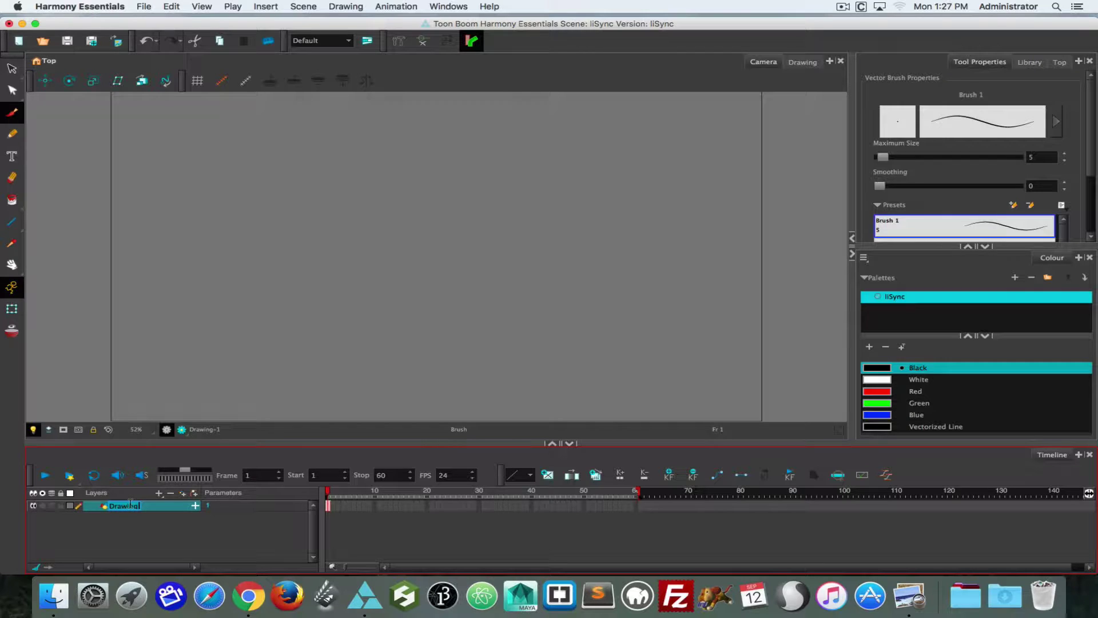
{"action": "type", "text": "head"}
{"action": "key", "text": "Return"}
Add a medium blue swatch (R 0, G 122, B 209) to the liSync palette and name it outlines.
{"action": "left_click", "coordinate": [870, 347]}
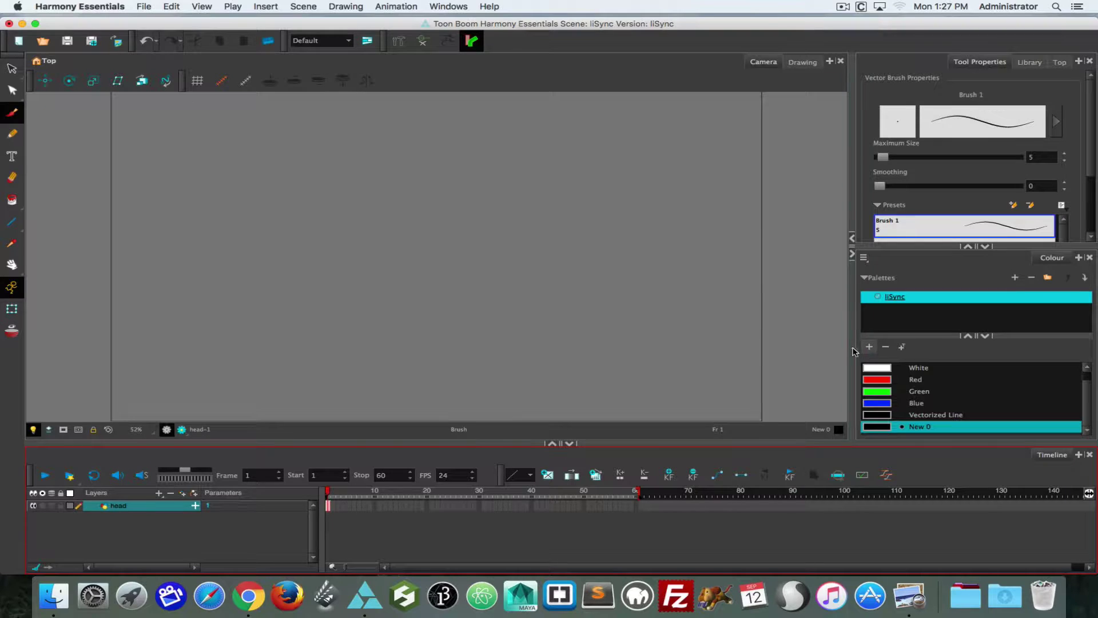
{"action": "left_click", "coordinate": [868, 428]}
{"action": "double_click", "coordinate": [868, 429]}
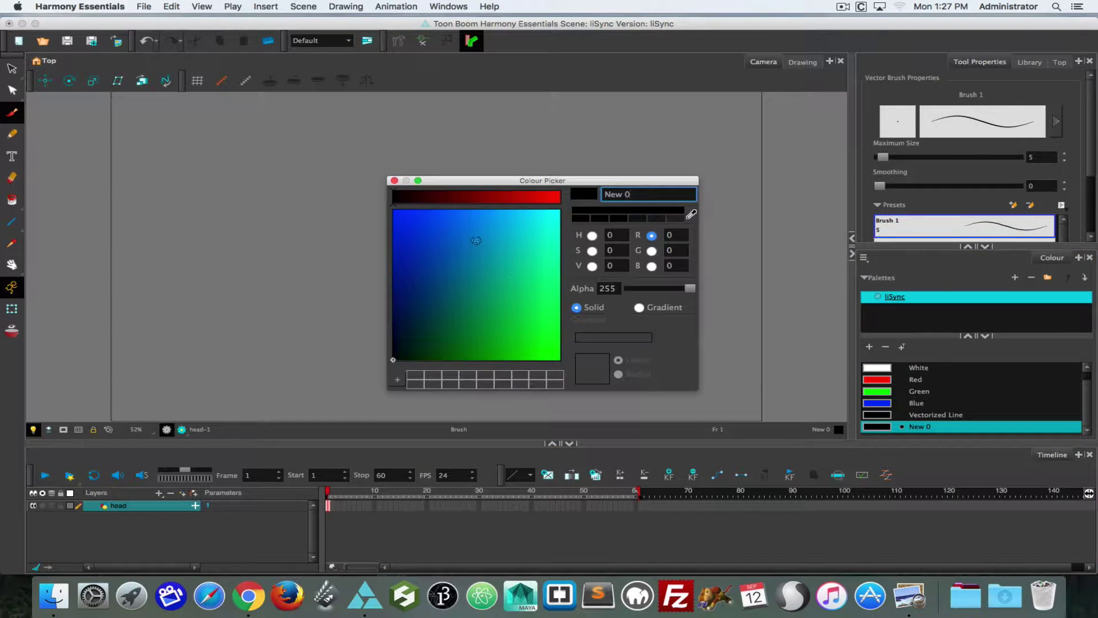
{"action": "left_click", "coordinate": [467, 258]}
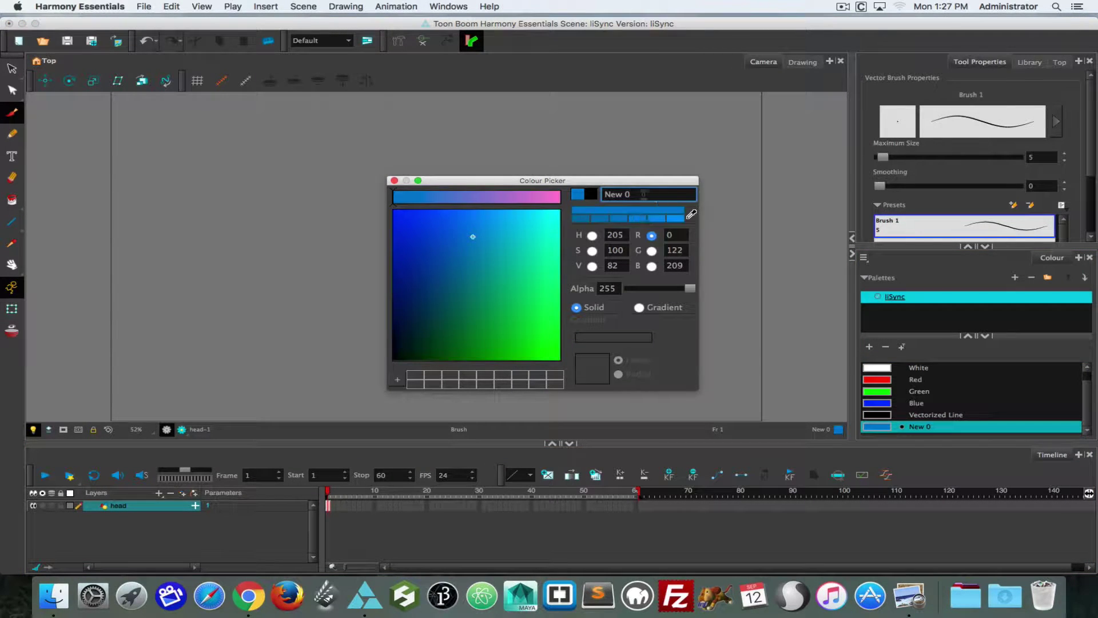
{"action": "triple_click", "coordinate": [632, 194]}
{"action": "type", "text": "ourtli"}
{"action": "key", "text": "BackSpace"}
{"action": "key", "text": "BackSpace"}
{"action": "key", "text": "BackSpace"}
{"action": "type", "text": "tlines"}
Add a light cyan swatch (R 0, G 197, B 232) named skin to the liSync palette and close the Colour Picker.
{"action": "left_click", "coordinate": [870, 346]}
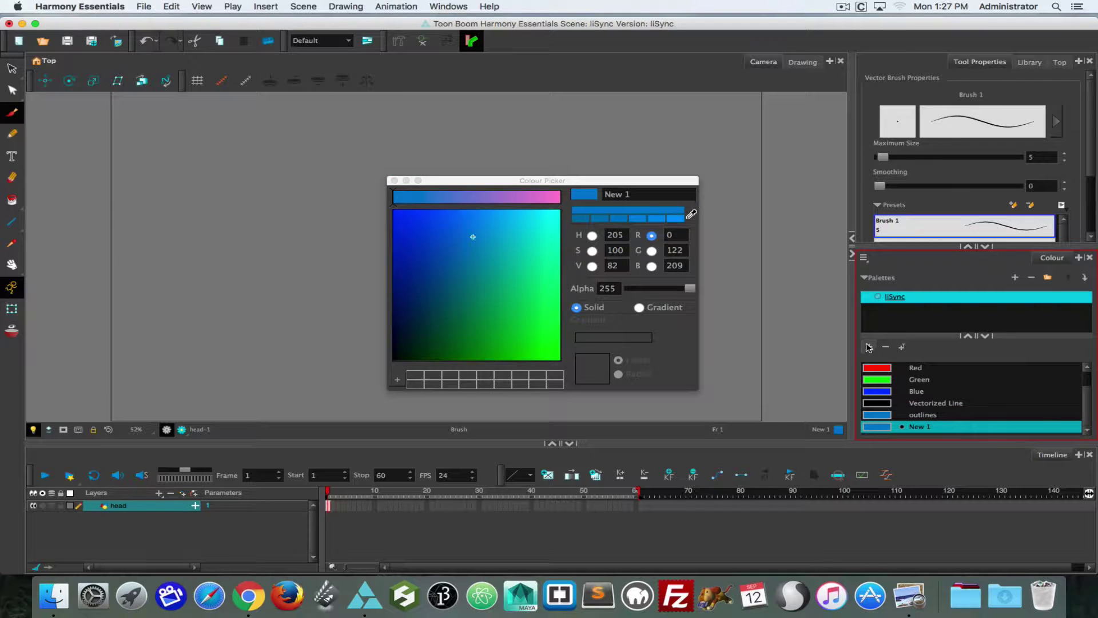
{"action": "left_click_drag", "start_coordinate": [512, 221], "coordinate": [521, 224]}
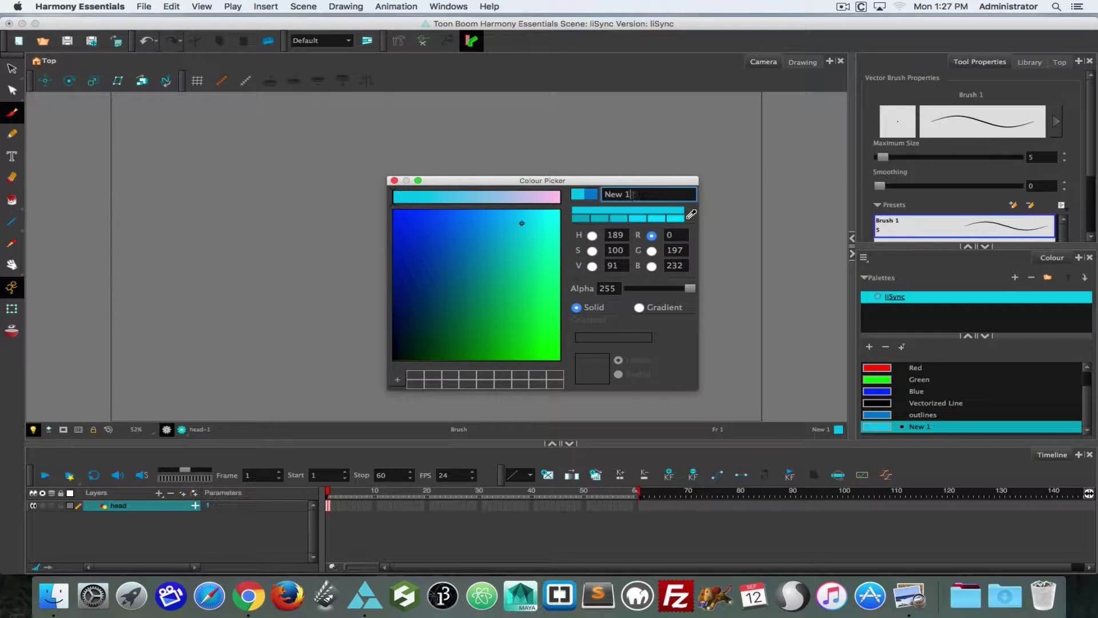
{"action": "left_click_drag", "start_coordinate": [635, 196], "coordinate": [576, 187]}
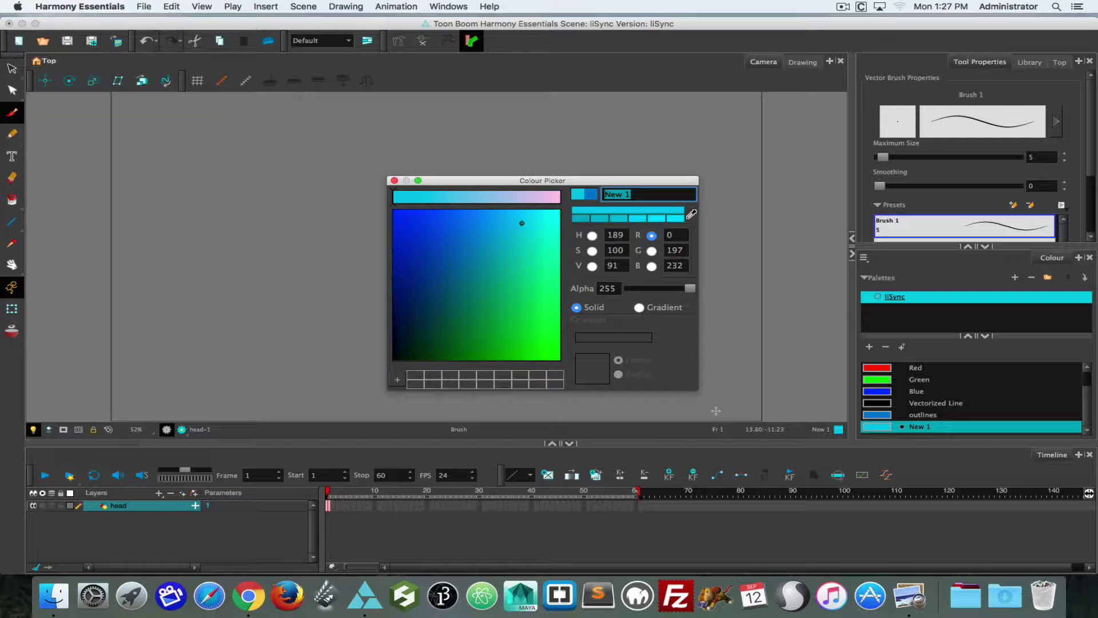
{"action": "type", "text": "skin"}
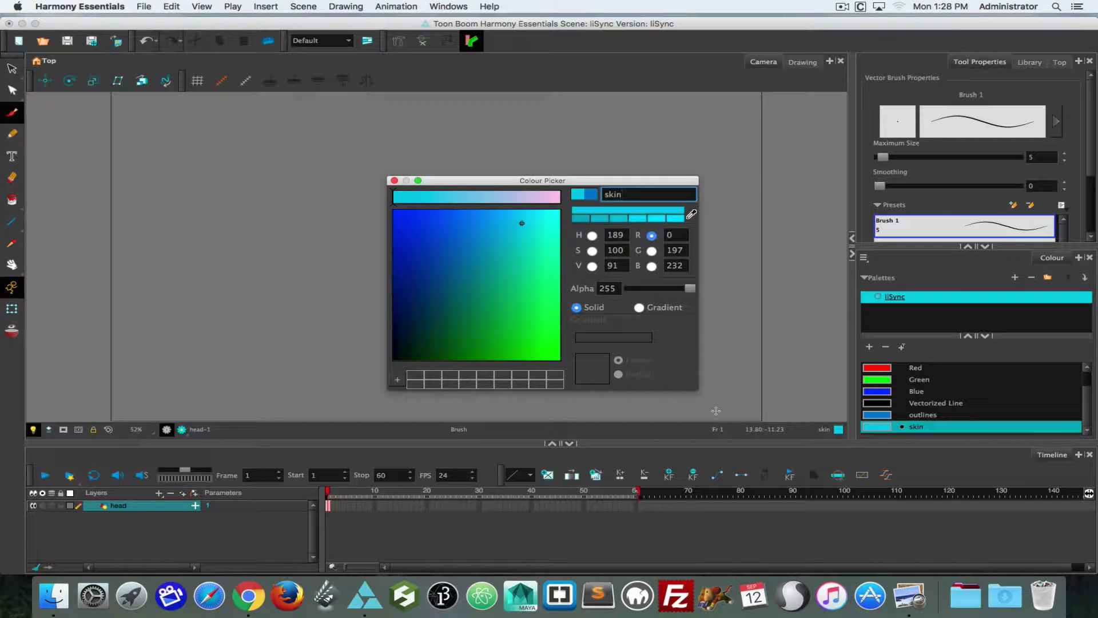
{"action": "left_click", "coordinate": [394, 181]}
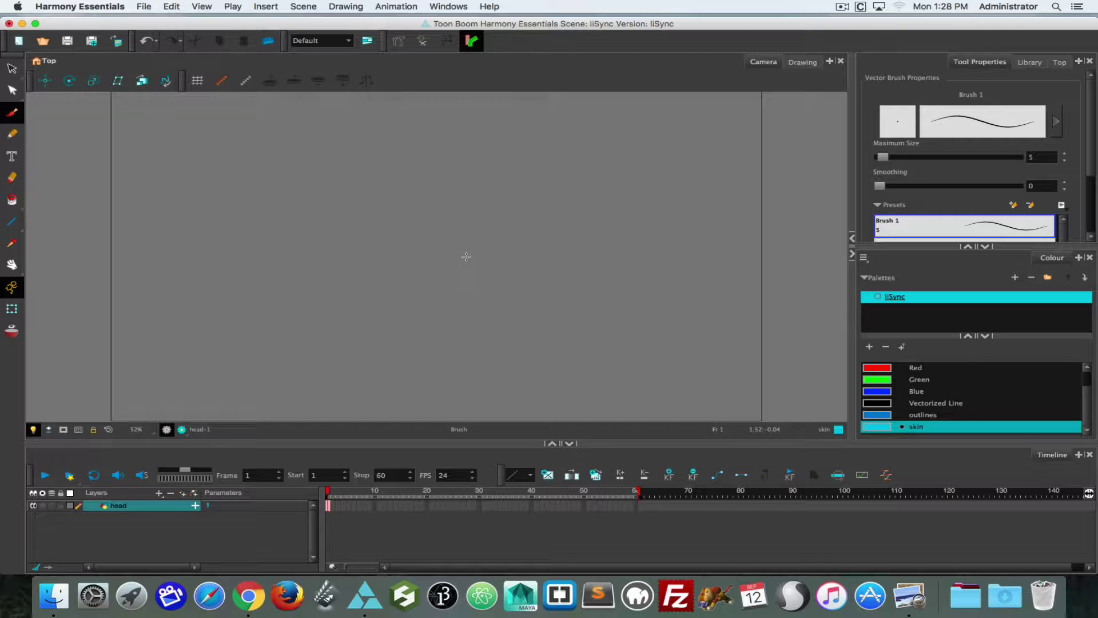
Draw a large round head outline on the head layer in the outlines colour with the brush enlarged to 71.9.
{"action": "left_click", "coordinate": [882, 416]}
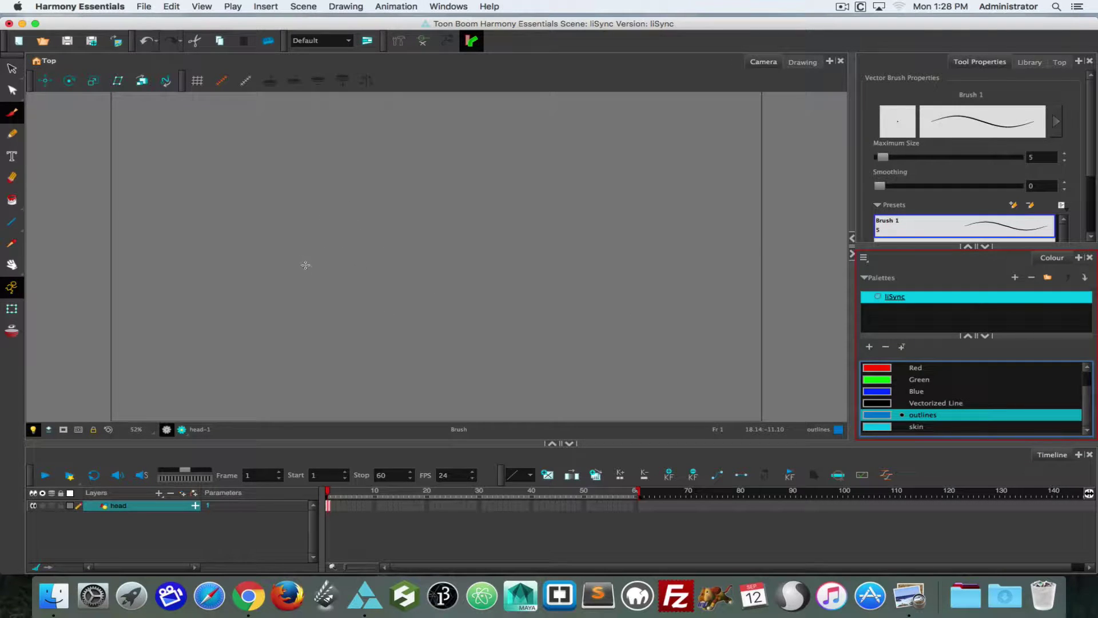
{"action": "key", "text": "o"}
{"action": "mouse_move", "coordinate": [334, 226]}
{"action": "left_mouse_down"}
{"action": "mouse_move", "coordinate": [338, 162]}
{"action": "mouse_move", "coordinate": [457, 150]}
{"action": "mouse_move", "coordinate": [574, 241]}
{"action": "mouse_move", "coordinate": [516, 338]}
{"action": "mouse_move", "coordinate": [395, 362]}
{"action": "mouse_move", "coordinate": [310, 273]}
{"action": "mouse_move", "coordinate": [326, 193]}
{"action": "mouse_move", "coordinate": [366, 153]}
{"action": "left_mouse_up"}
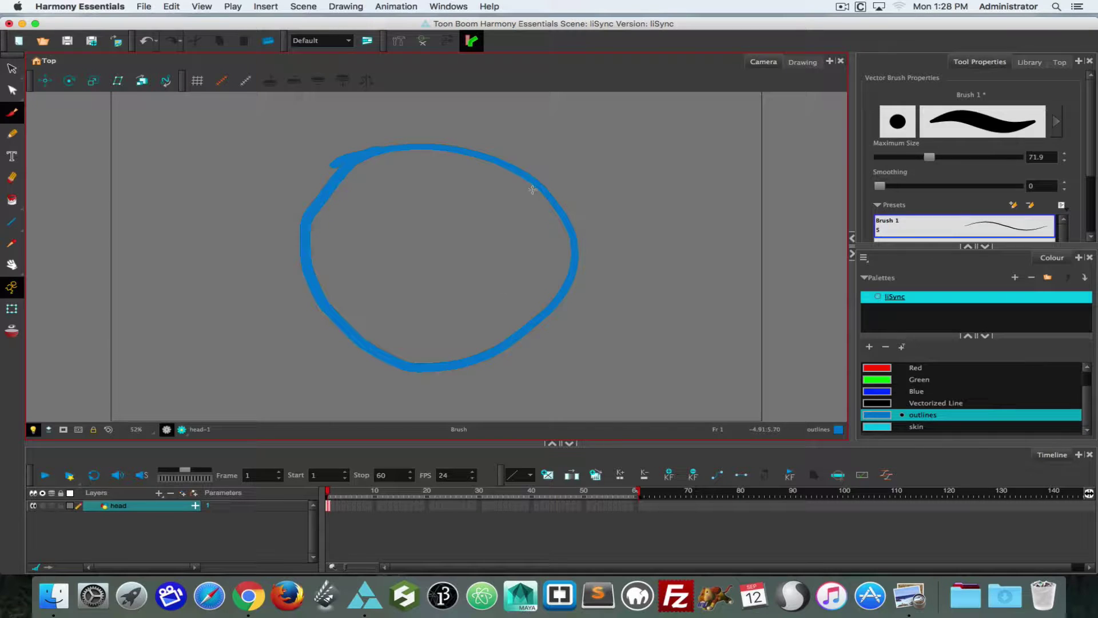
{"action": "mouse_move", "coordinate": [499, 215]}
{"action": "left_mouse_down"}
{"action": "mouse_move", "coordinate": [507, 204]}
{"action": "mouse_move", "coordinate": [487, 210]}
{"action": "left_mouse_up"}
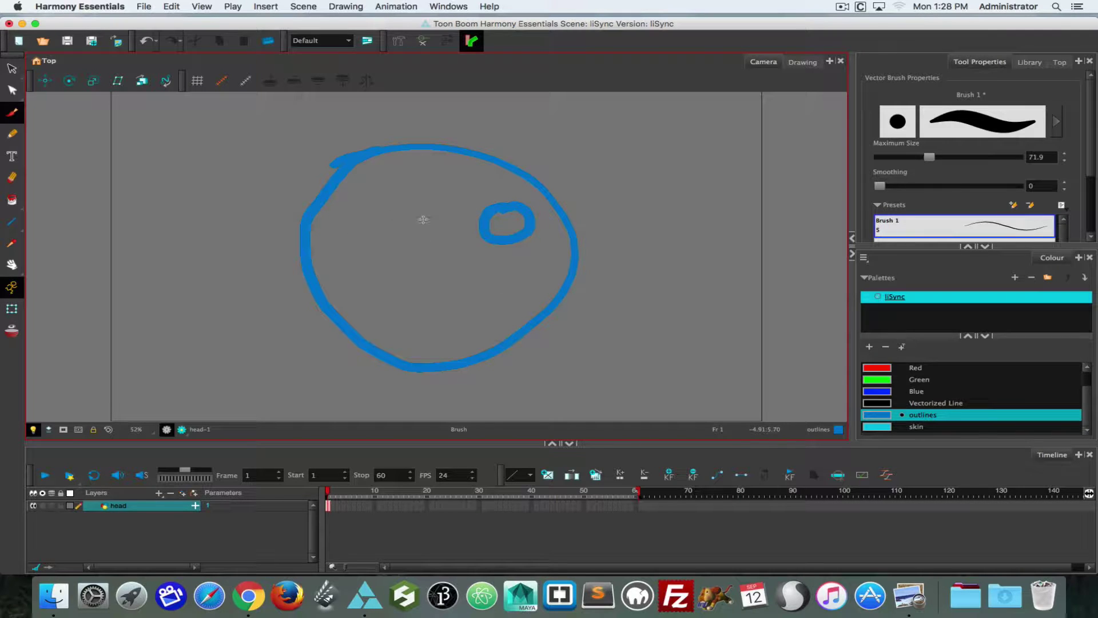
{"action": "mouse_move", "coordinate": [394, 224]}
{"action": "left_mouse_down"}
{"action": "mouse_move", "coordinate": [424, 253]}
{"action": "mouse_move", "coordinate": [394, 226]}
{"action": "mouse_move", "coordinate": [424, 241]}
{"action": "left_mouse_up"}
{"action": "left_click_drag", "start_coordinate": [506, 224], "coordinate": [508, 226]}
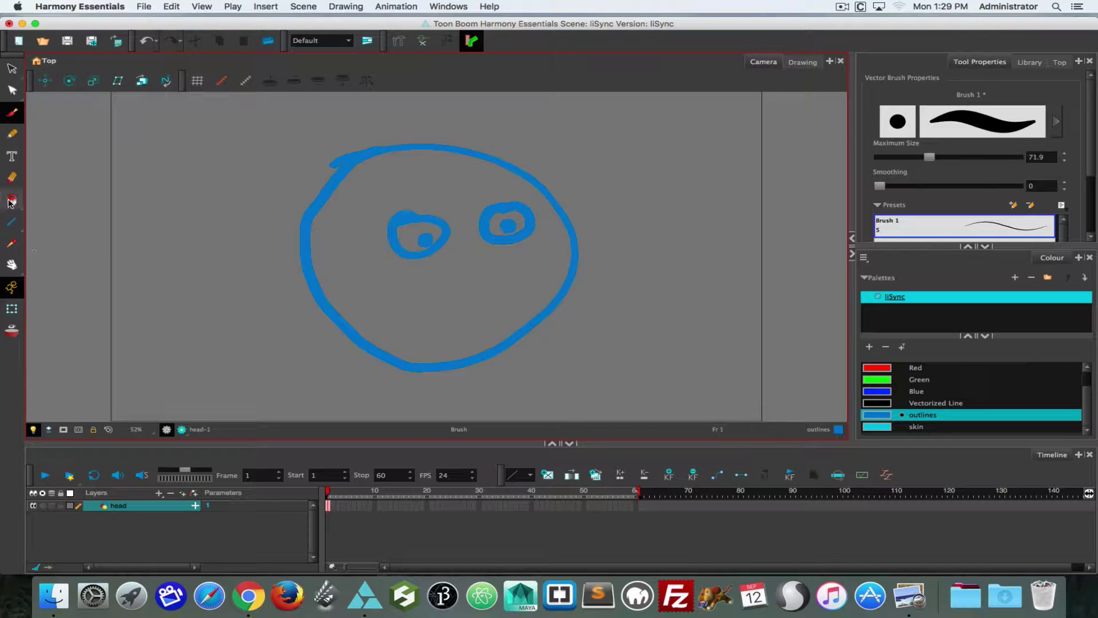
{"action": "left_click", "coordinate": [11, 177]}
{"action": "mouse_move", "coordinate": [394, 210]}
{"action": "left_mouse_down"}
{"action": "mouse_move", "coordinate": [391, 260]}
{"action": "mouse_move", "coordinate": [399, 255]}
{"action": "mouse_move", "coordinate": [402, 223]}
{"action": "mouse_move", "coordinate": [404, 244]}
{"action": "mouse_move", "coordinate": [378, 240]}
{"action": "left_mouse_up"}
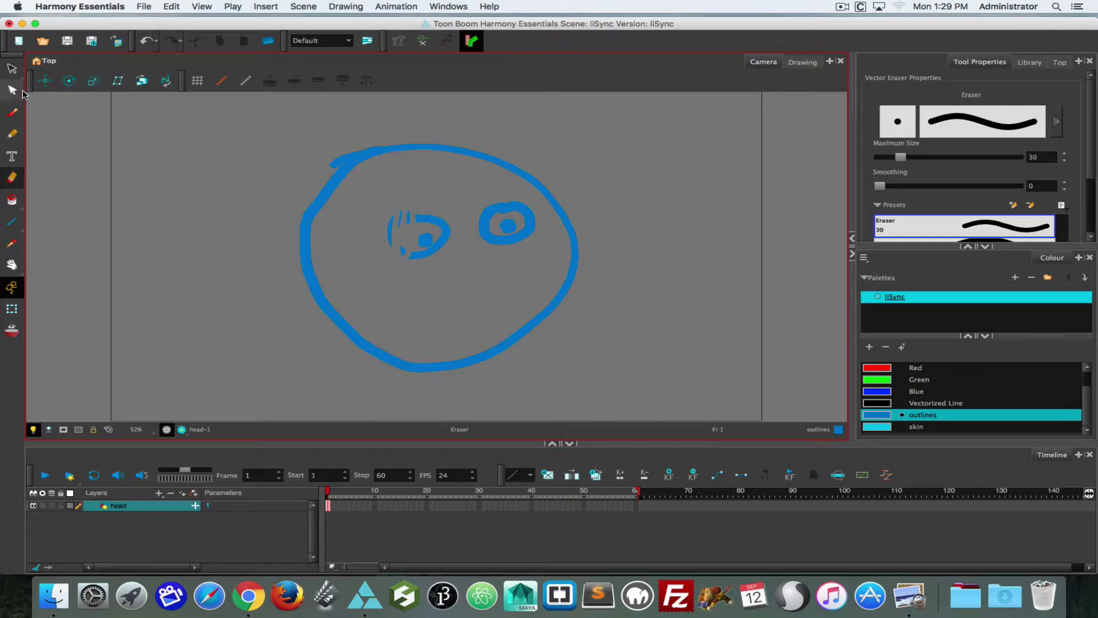
{"action": "left_click", "coordinate": [11, 68]}
{"action": "mouse_move", "coordinate": [373, 184]}
{"action": "left_mouse_down"}
{"action": "mouse_move", "coordinate": [387, 277]}
{"action": "mouse_move", "coordinate": [549, 267]}
{"action": "mouse_move", "coordinate": [546, 227]}
{"action": "mouse_move", "coordinate": [500, 183]}
{"action": "mouse_move", "coordinate": [366, 179]}
{"action": "left_mouse_up"}
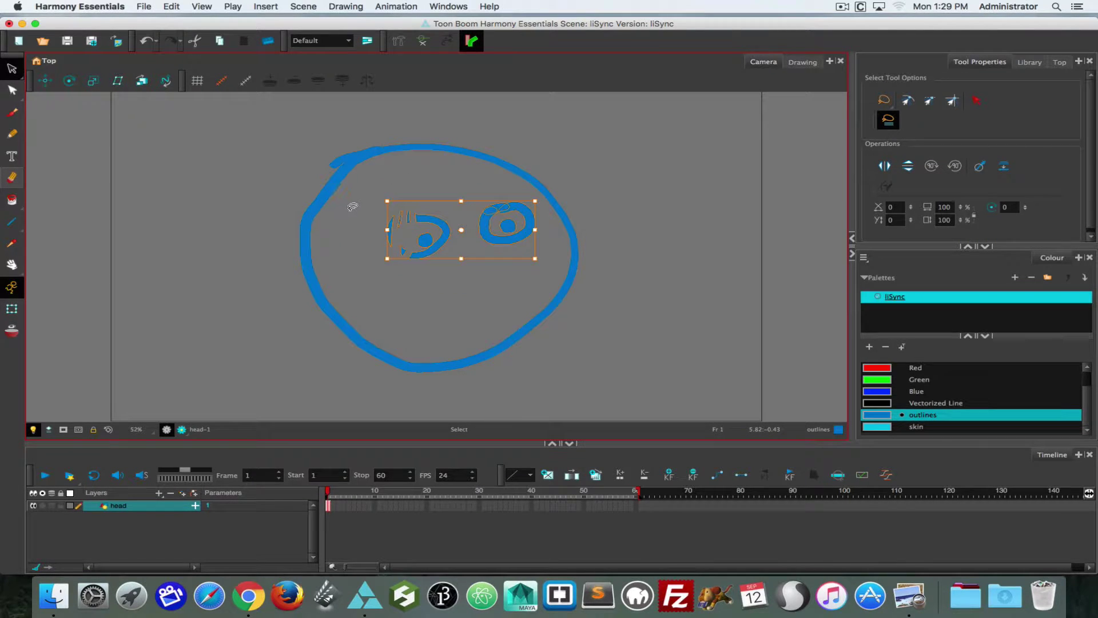
{"action": "key", "text": "Delete"}
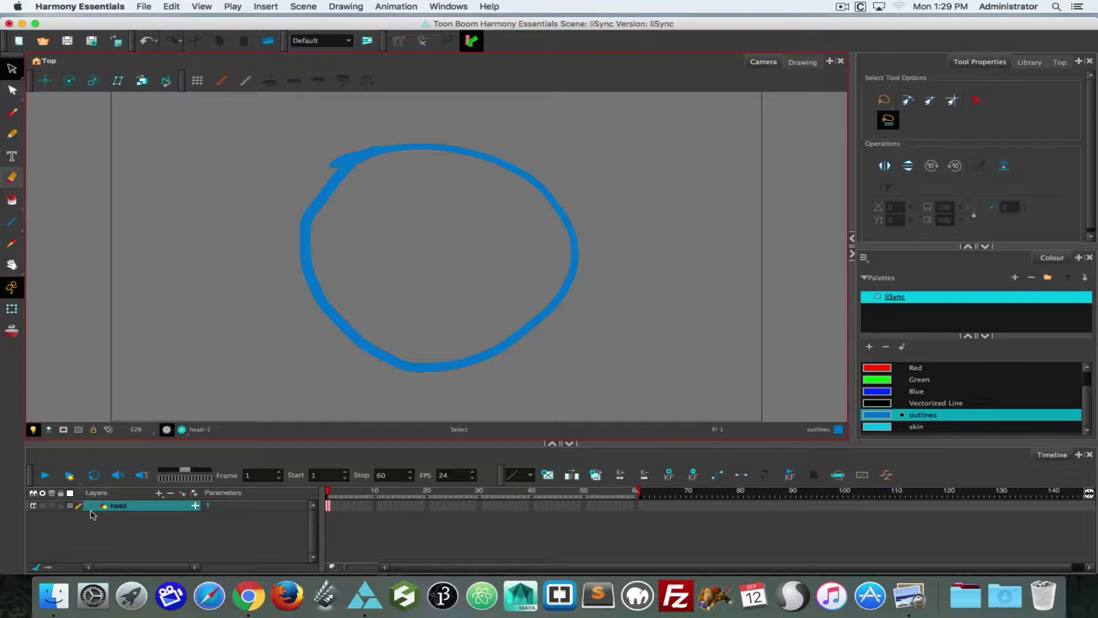
Add drawing layers named eyes, nose and mouth above the head layer, and delete the duplicate eyes_1 layer.
{"action": "left_click", "coordinate": [182, 494]}
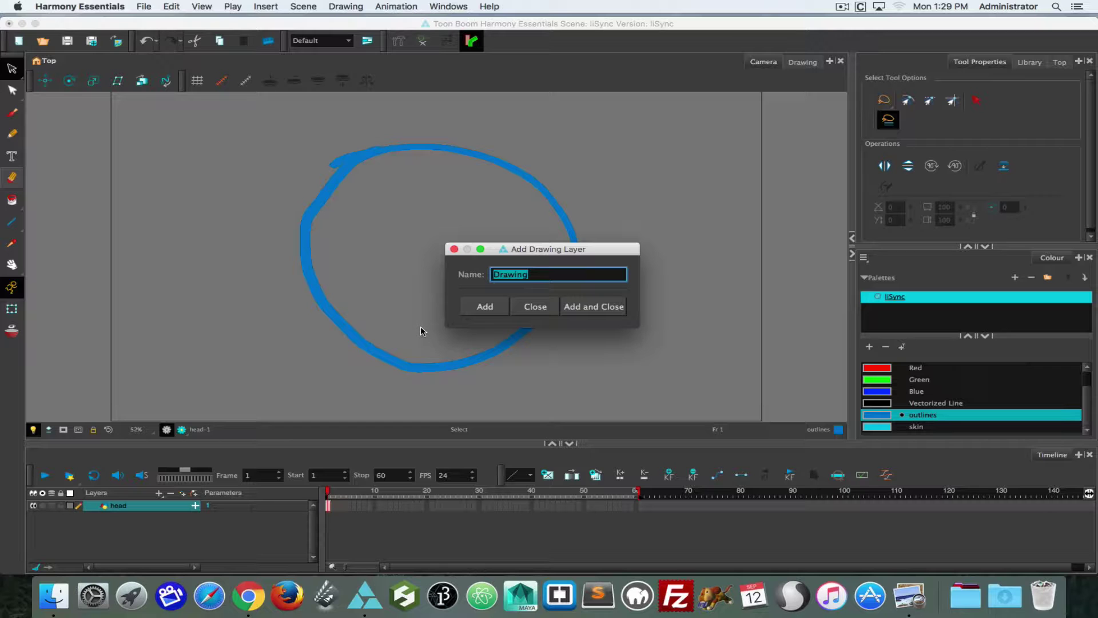
{"action": "type", "text": "eyes"}
{"action": "key", "text": "Return"}
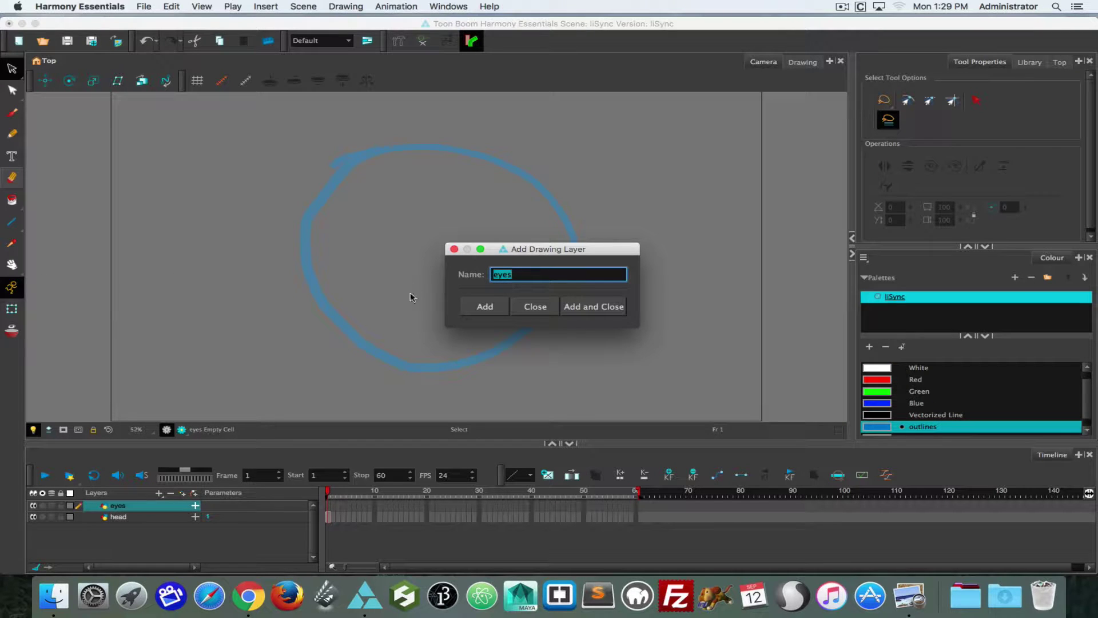
{"action": "left_click", "coordinate": [478, 309]}
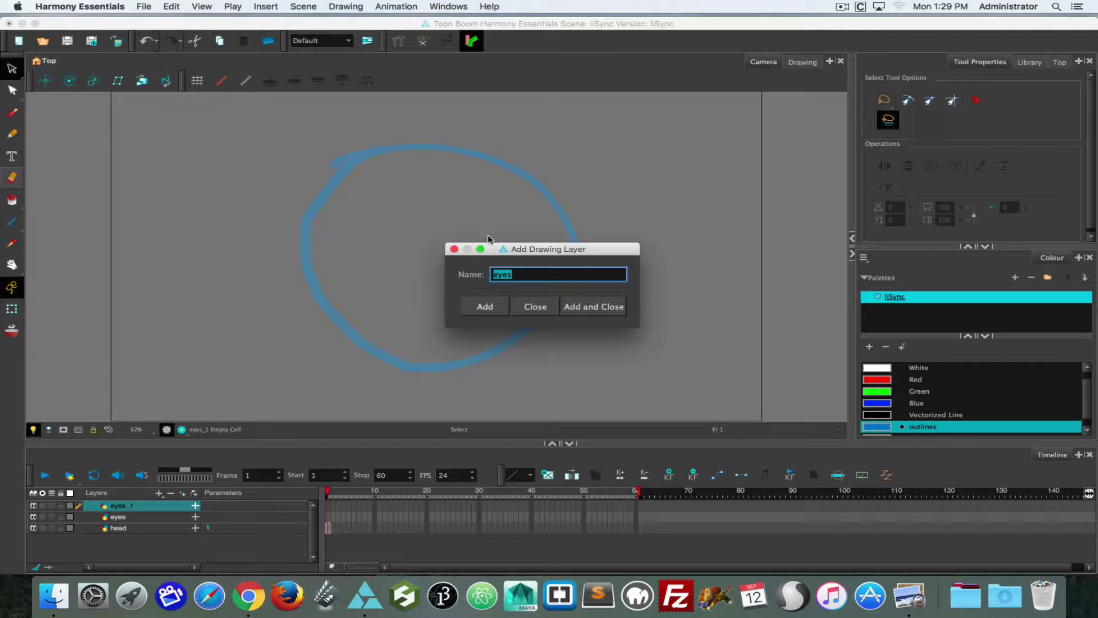
{"action": "type", "text": "nose"}
{"action": "left_click", "coordinate": [485, 307]}
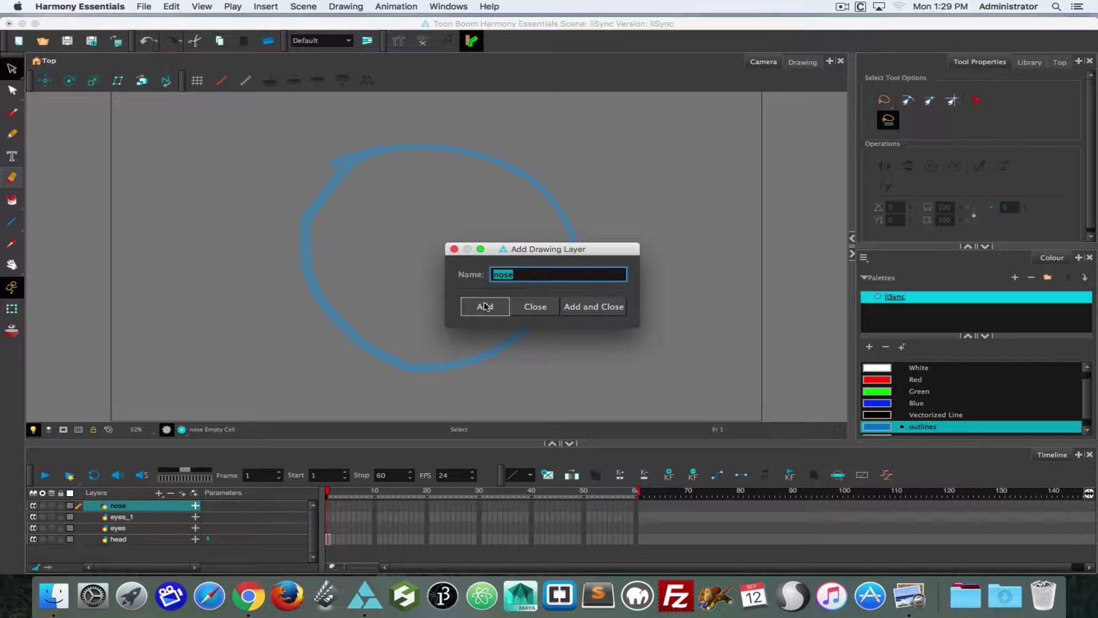
{"action": "type", "text": "mouth"}
{"action": "left_click", "coordinate": [600, 307]}
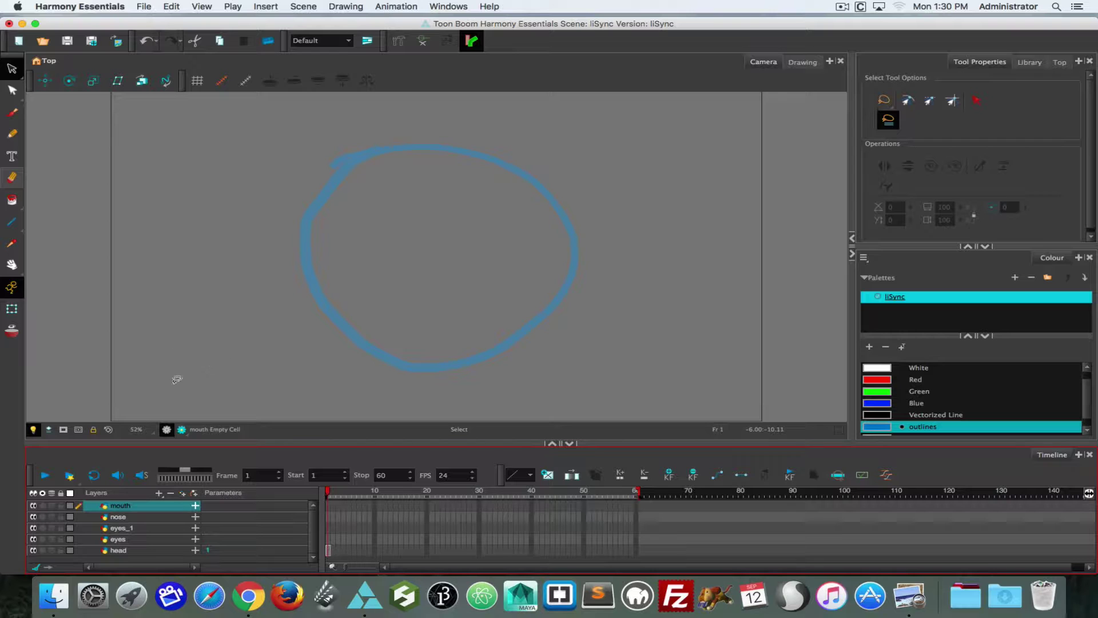
{"action": "left_click", "coordinate": [127, 532]}
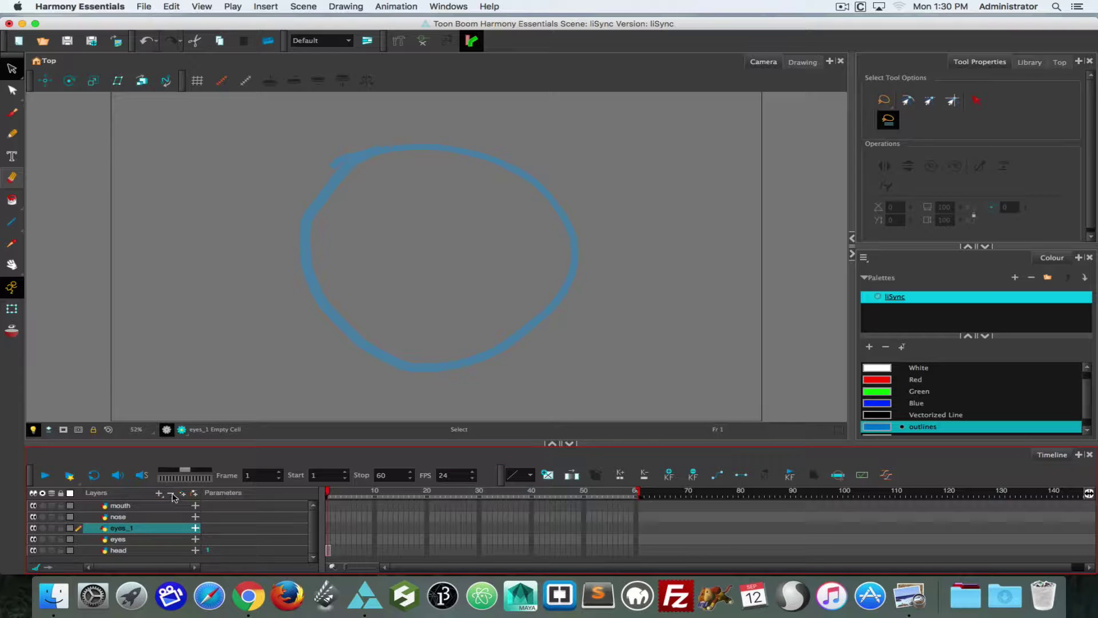
{"action": "left_click", "coordinate": [170, 493]}
Draw two oval eyes with pupils on the eyes layer with the brush, in the upper half of the head.
{"action": "left_click", "coordinate": [126, 529]}
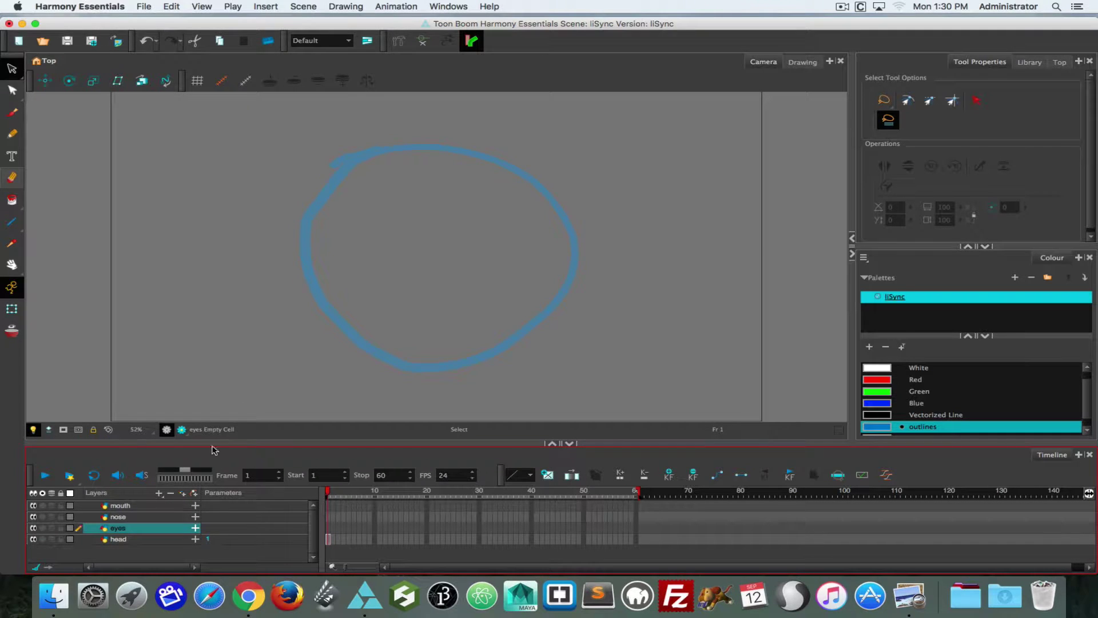
{"action": "left_click", "coordinate": [12, 112]}
{"action": "mouse_move", "coordinate": [376, 219]}
{"action": "left_mouse_down"}
{"action": "mouse_move", "coordinate": [404, 226]}
{"action": "mouse_move", "coordinate": [369, 224]}
{"action": "left_mouse_up"}
{"action": "mouse_move", "coordinate": [491, 201]}
{"action": "left_mouse_down"}
{"action": "mouse_move", "coordinate": [526, 211]}
{"action": "mouse_move", "coordinate": [482, 224]}
{"action": "mouse_move", "coordinate": [487, 201]}
{"action": "left_mouse_up"}
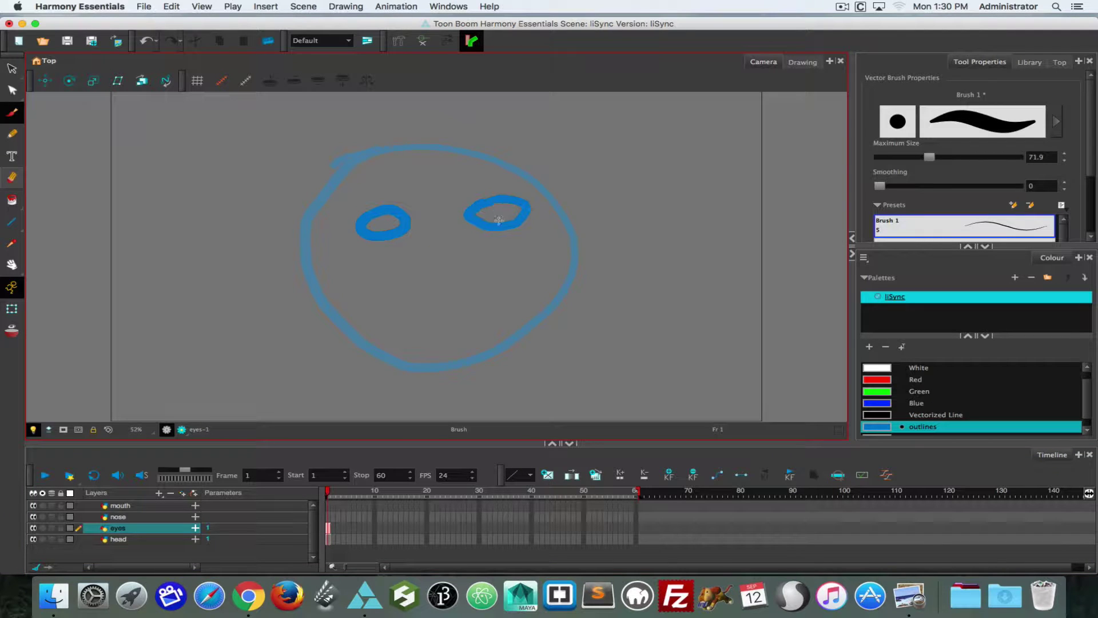
{"action": "left_click", "coordinate": [499, 218]}
{"action": "left_click", "coordinate": [386, 227]}
Draw a curved hook-shaped nose on the nose layer, between and below the eyes.
{"action": "left_click", "coordinate": [119, 518]}
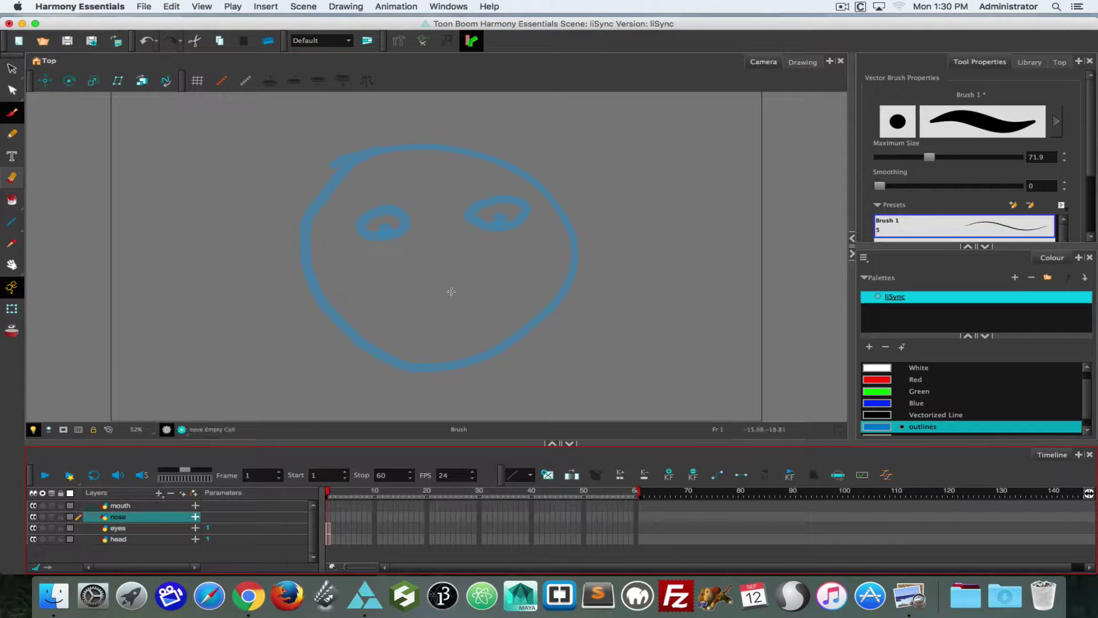
{"action": "mouse_move", "coordinate": [457, 240]}
{"action": "left_mouse_down"}
{"action": "mouse_move", "coordinate": [467, 267]}
{"action": "mouse_move", "coordinate": [459, 284]}
{"action": "mouse_move", "coordinate": [429, 280]}
{"action": "left_mouse_up"}
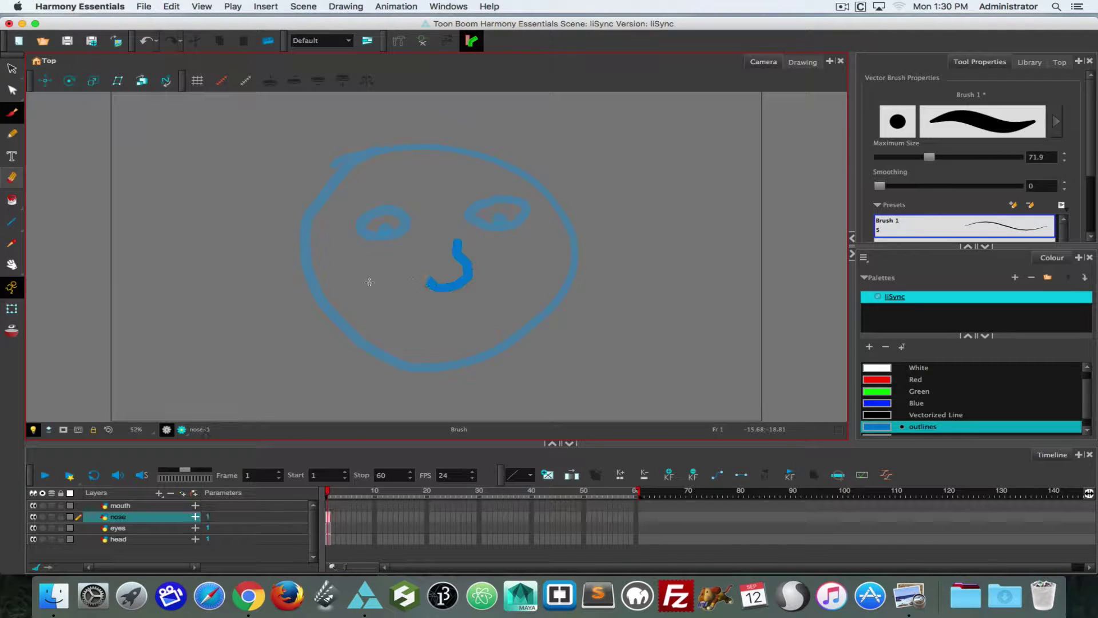
Draw the closed M, B & P mouth from animationMouths.png on the mouth layer, with corner creases and a short lower-lip line.
{"action": "left_click", "coordinate": [119, 507]}
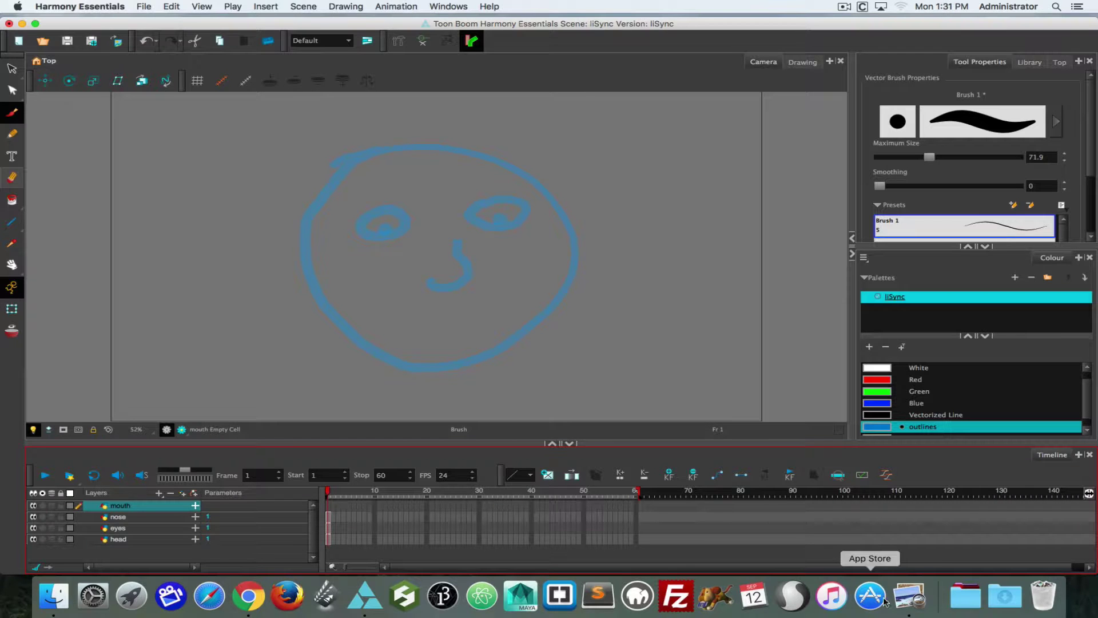
{"action": "left_click", "coordinate": [909, 595]}
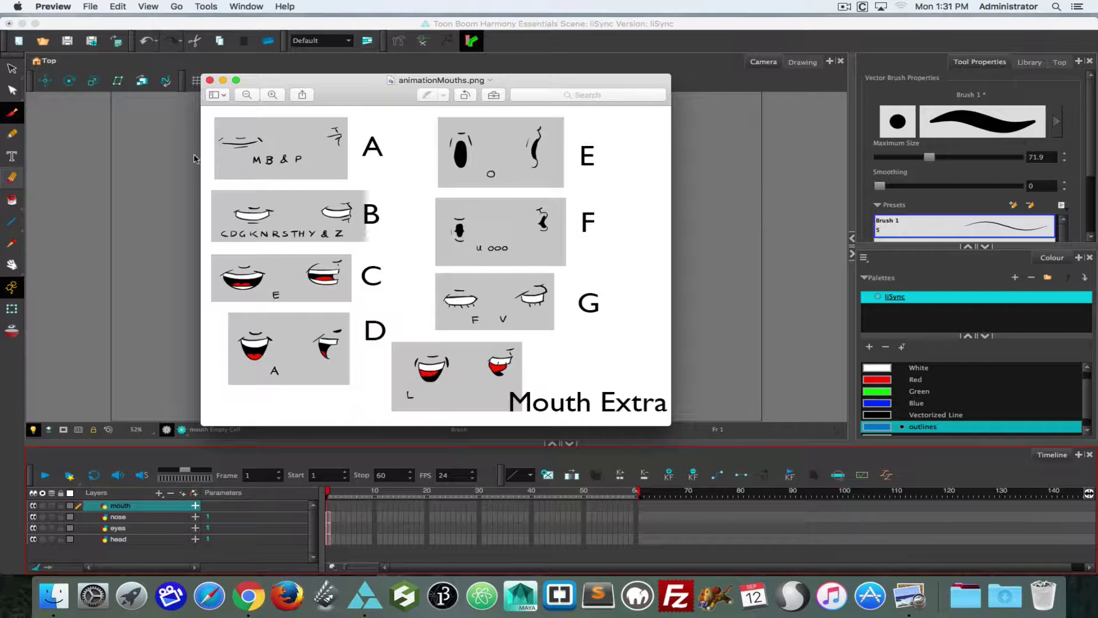
{"action": "left_click", "coordinate": [169, 182]}
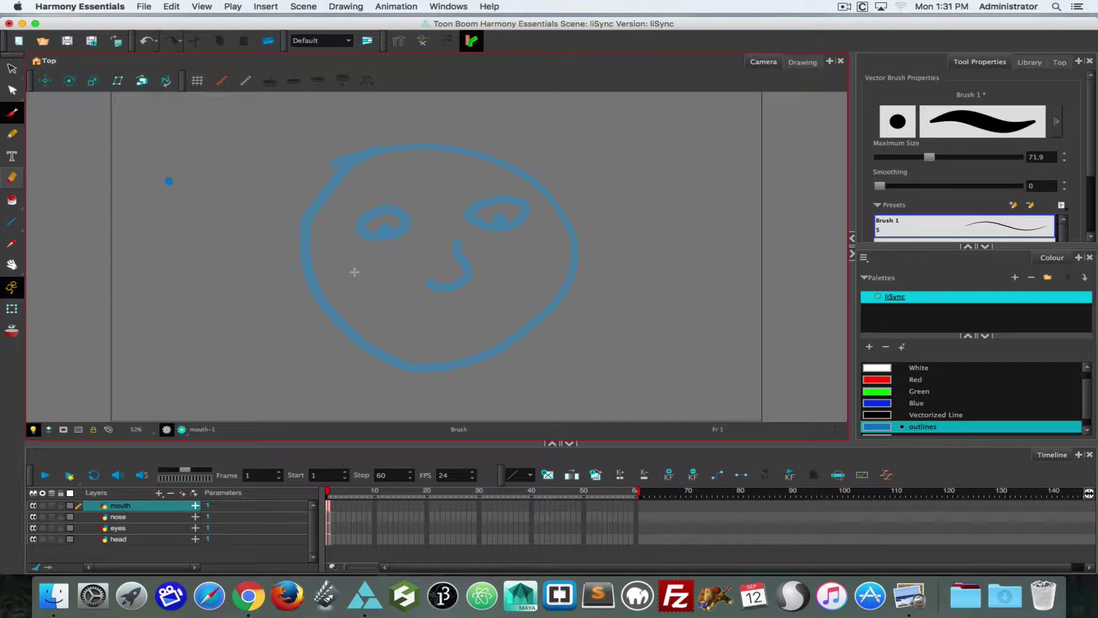
{"action": "key", "text": "super+z"}
{"action": "left_click_drag", "start_coordinate": [509, 313], "coordinate": [361, 318]}
{"action": "left_click_drag", "start_coordinate": [509, 295], "coordinate": [521, 306]}
{"action": "left_click_drag", "start_coordinate": [456, 330], "coordinate": [428, 330]}
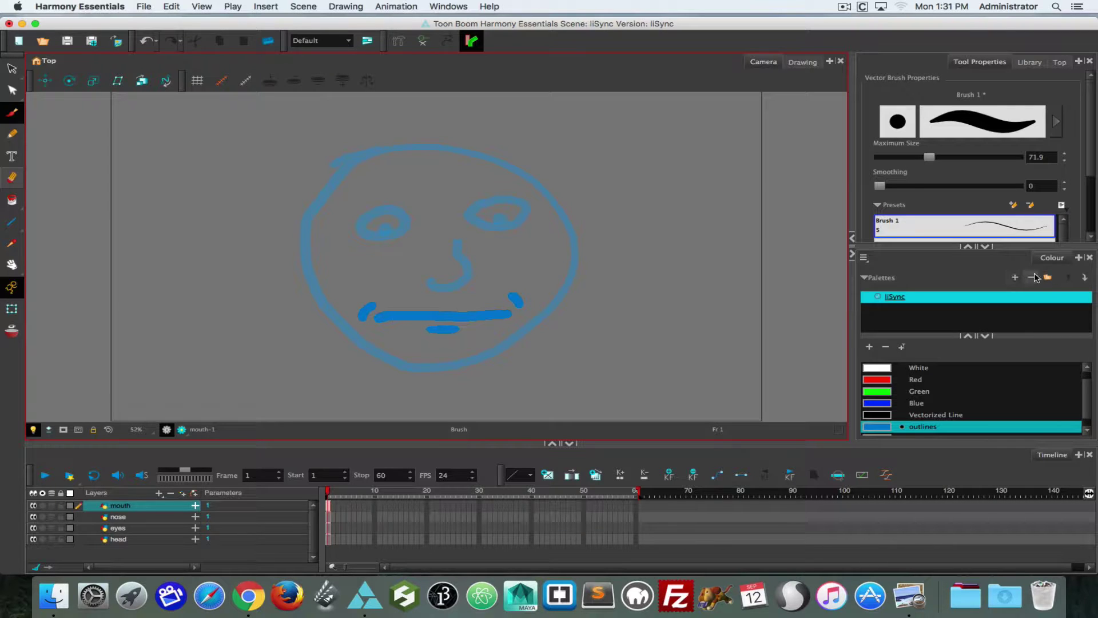
Narrow the Harmony window and place the animationMouths.png Preview window beside it as a reference.
{"action": "left_click_drag", "start_coordinate": [1095, 284], "coordinate": [830, 269]}
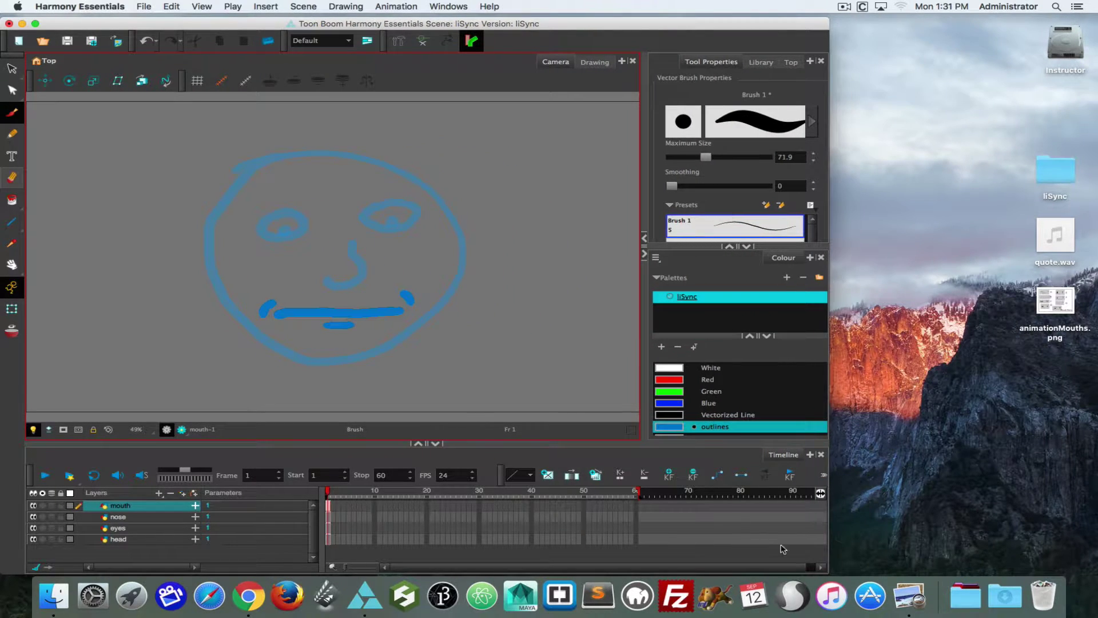
{"action": "left_click", "coordinate": [909, 595]}
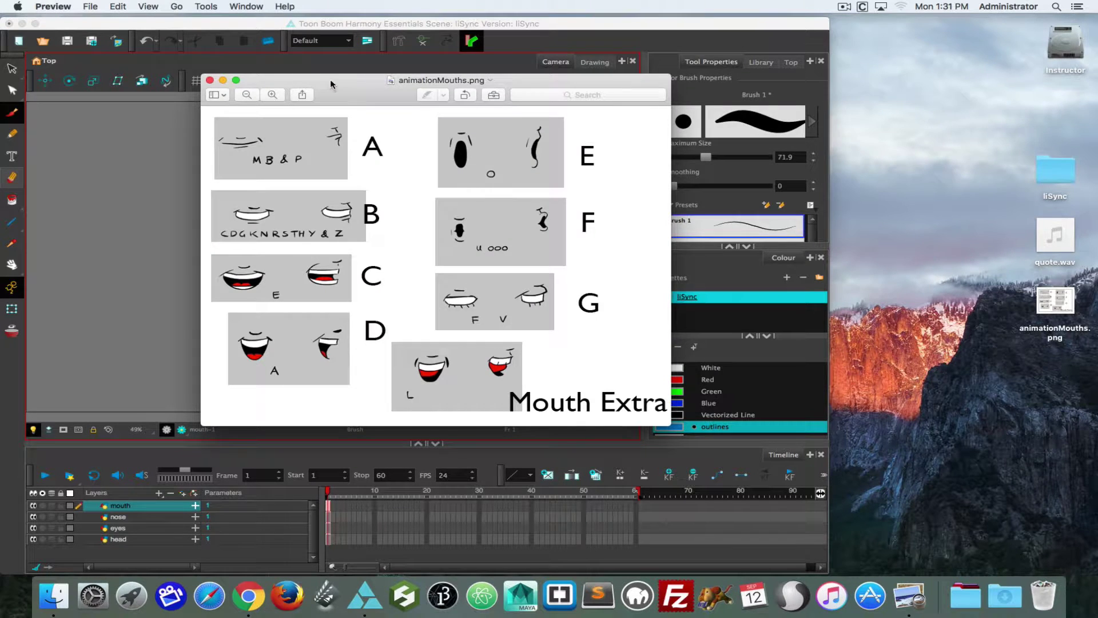
{"action": "mouse_move", "coordinate": [330, 79]}
{"action": "left_mouse_down"}
{"action": "mouse_move", "coordinate": [754, 71]}
{"action": "mouse_move", "coordinate": [801, 42]}
{"action": "mouse_move", "coordinate": [964, 53]}
{"action": "left_mouse_up"}
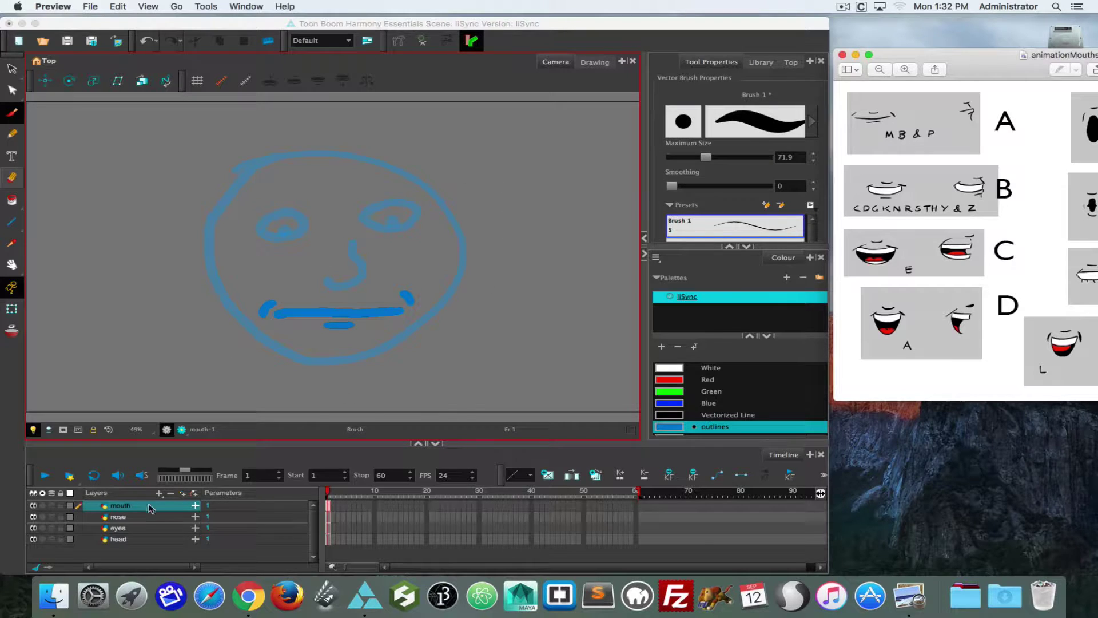
Select the nose, eyes and head layers one after another to examine which drawing each one holds.
{"action": "left_click", "coordinate": [123, 517]}
{"action": "left_click", "coordinate": [119, 529]}
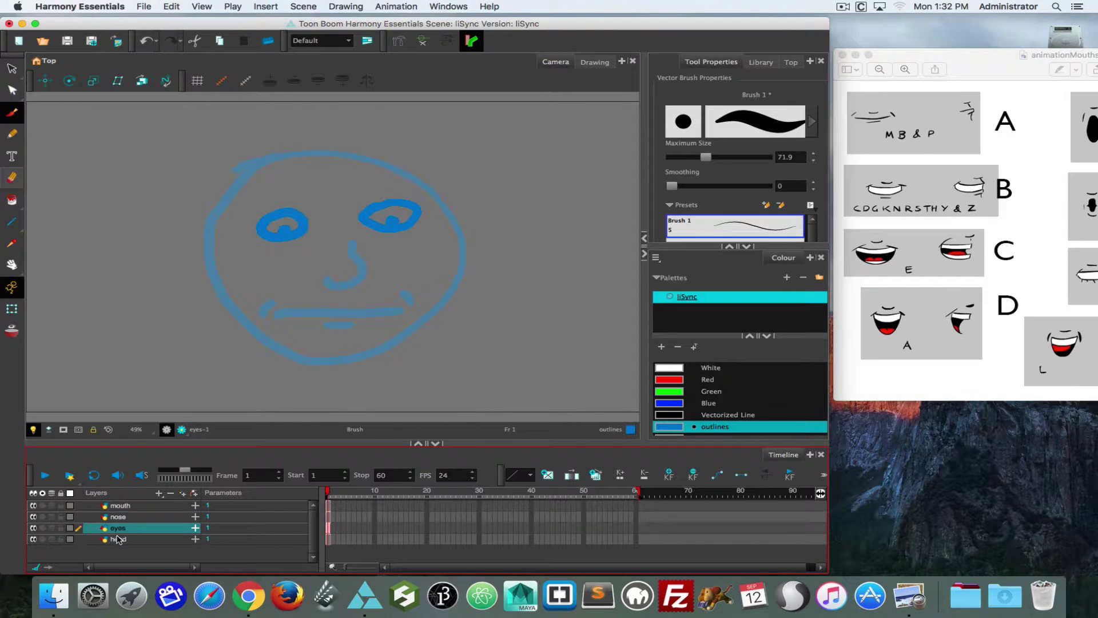
{"action": "left_click", "coordinate": [118, 539]}
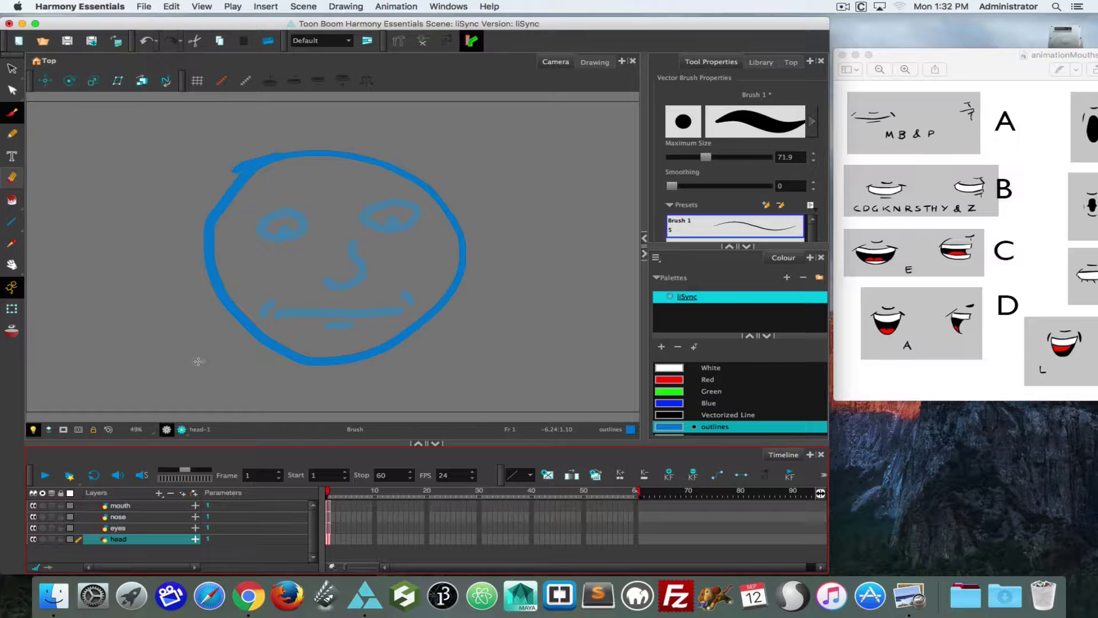
Compare the face in render preview and in the normal drawing view, with the light table off and on.
{"action": "left_click", "coordinate": [171, 433]}
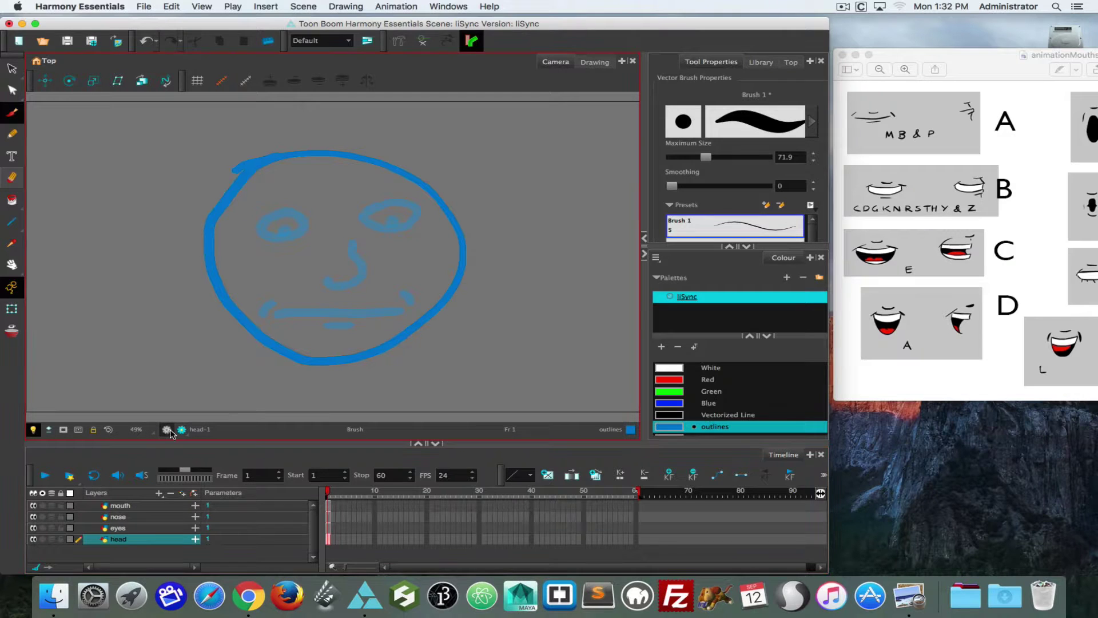
{"action": "left_click", "coordinate": [169, 431]}
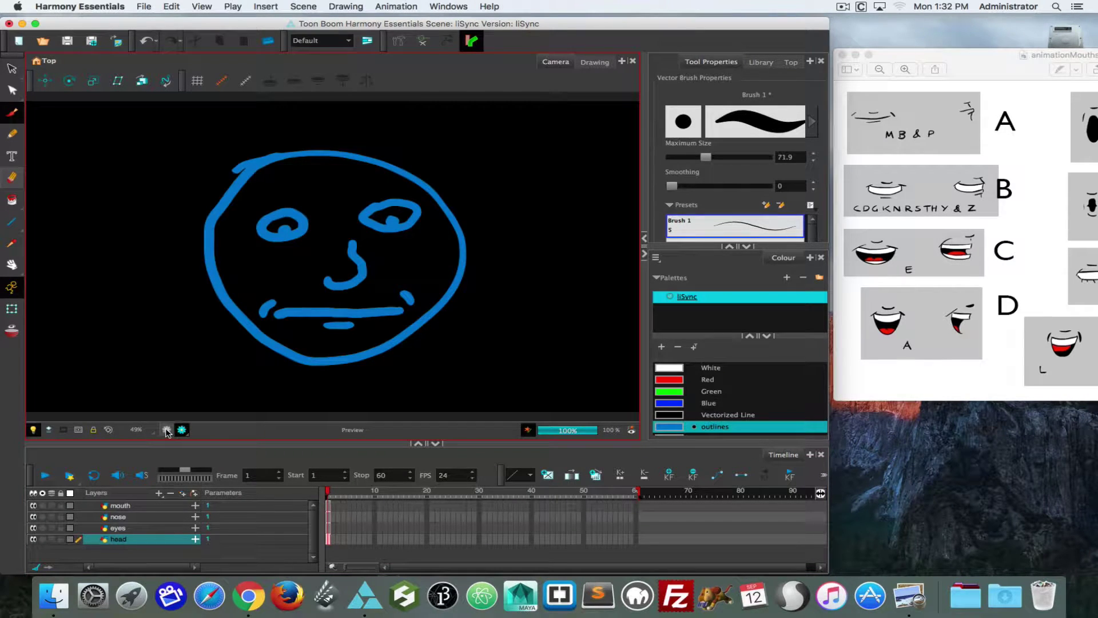
{"action": "left_click", "coordinate": [167, 430]}
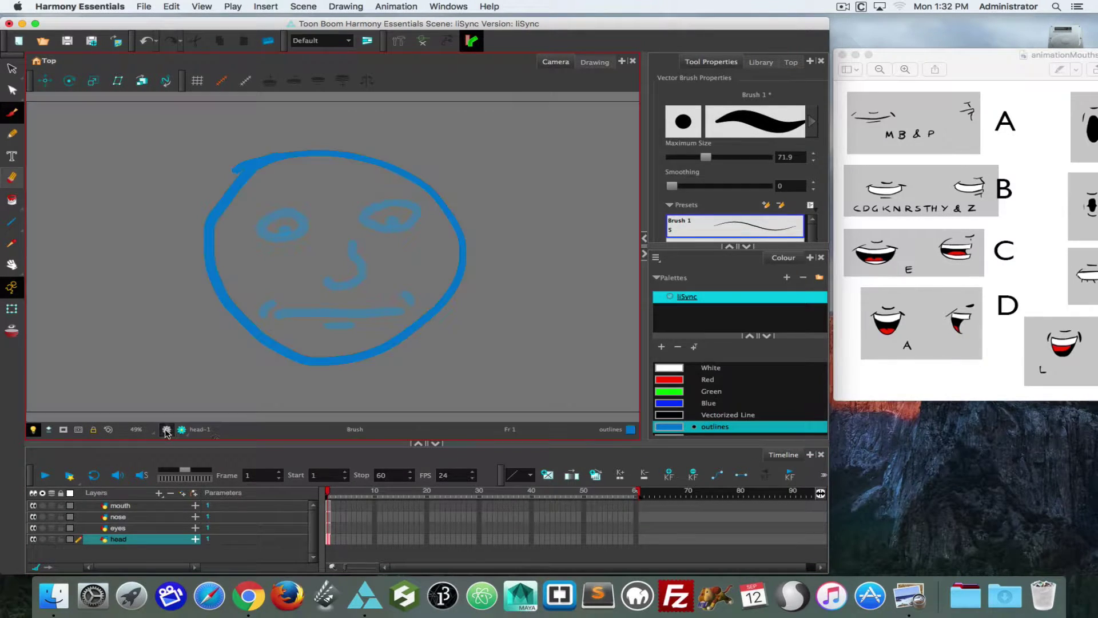
{"action": "left_click", "coordinate": [33, 430]}
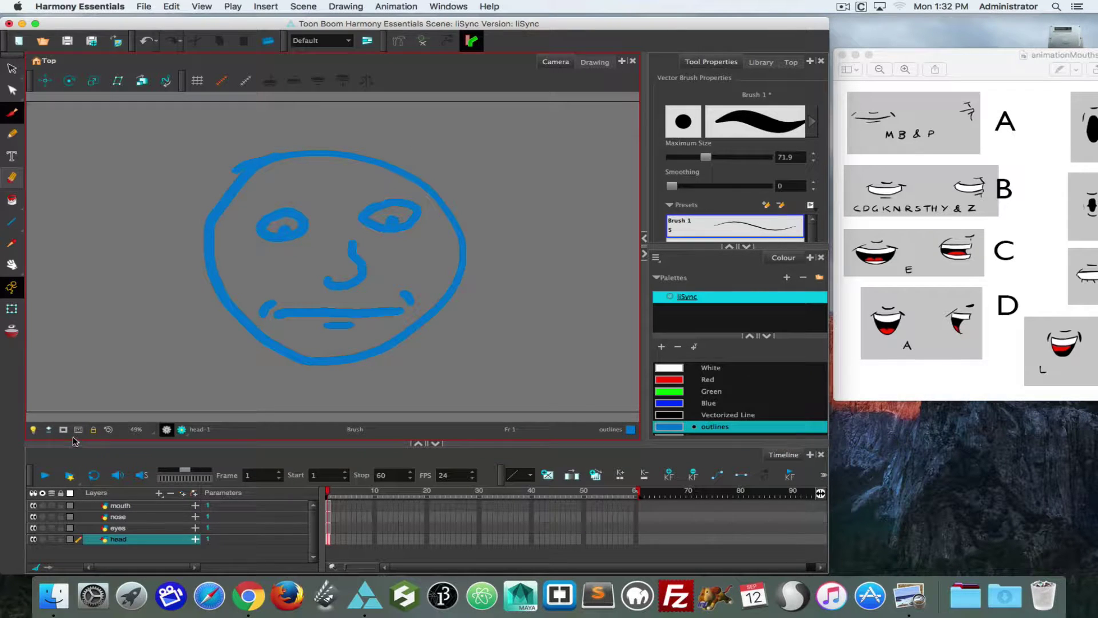
{"action": "left_click", "coordinate": [32, 430]}
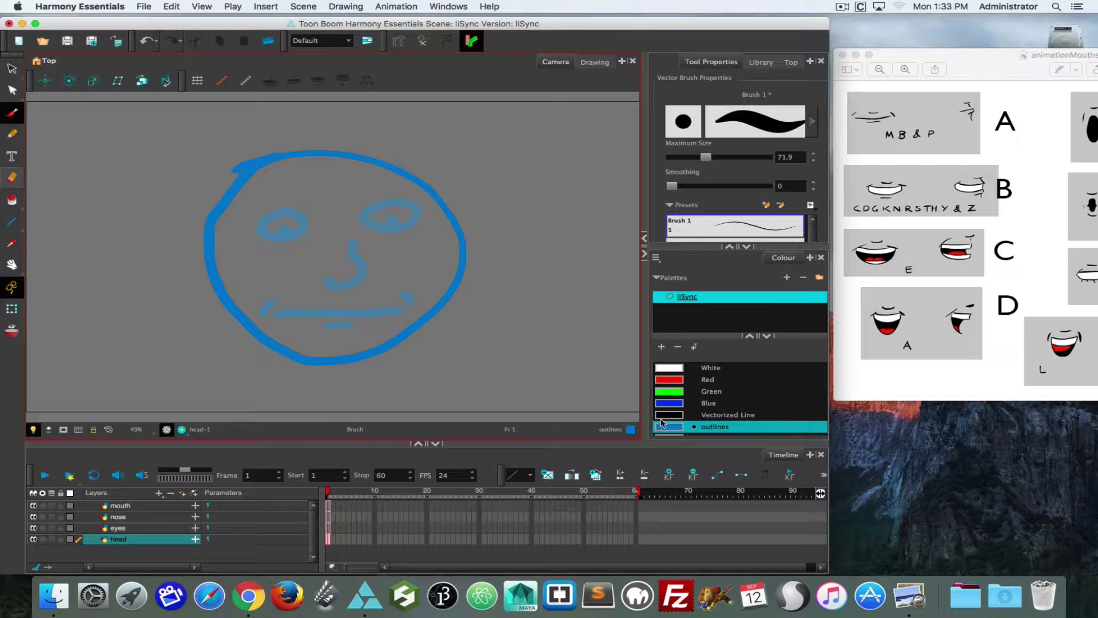
Draw a test mouth of two short horizontal strokes on frame 2 of the mouth layer and enable onion skin.
{"action": "double_click", "coordinate": [120, 506]}
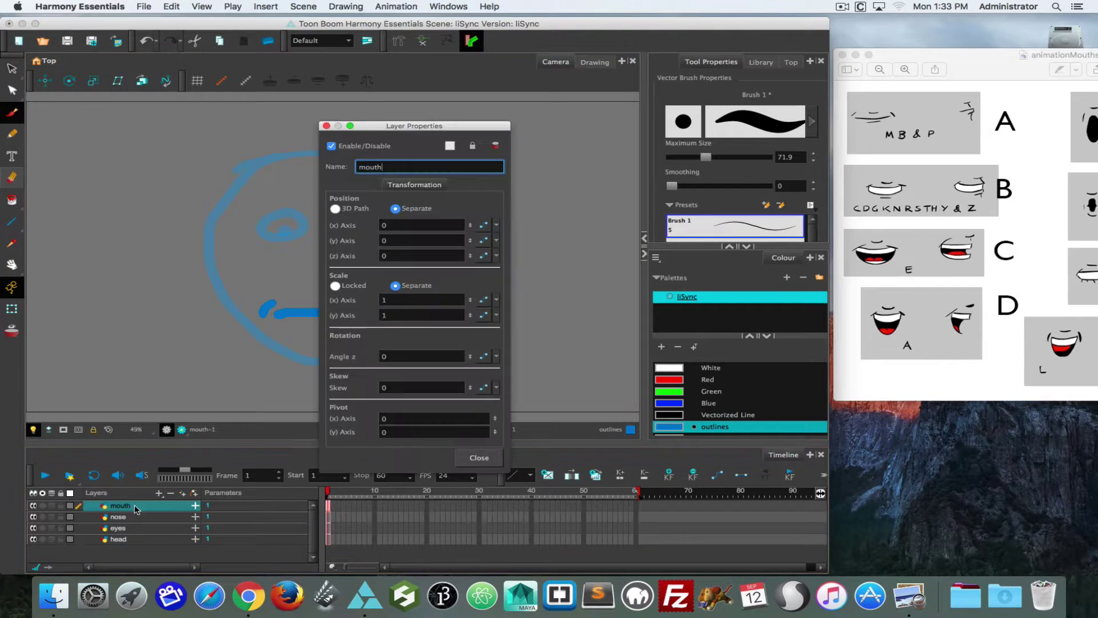
{"action": "left_click", "coordinate": [326, 126]}
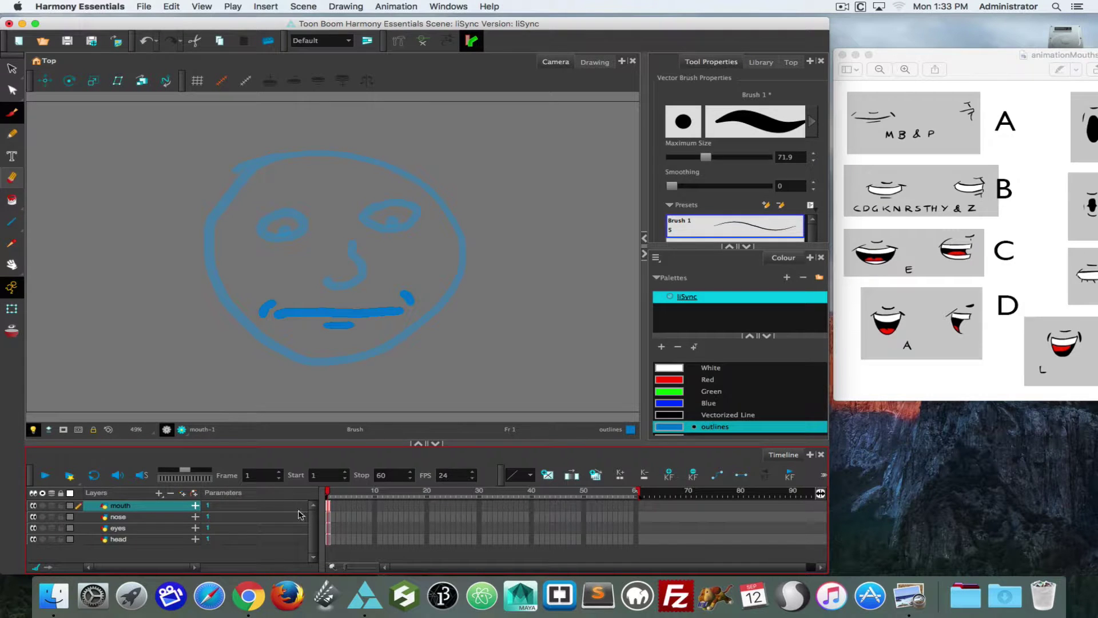
{"action": "left_click", "coordinate": [335, 506]}
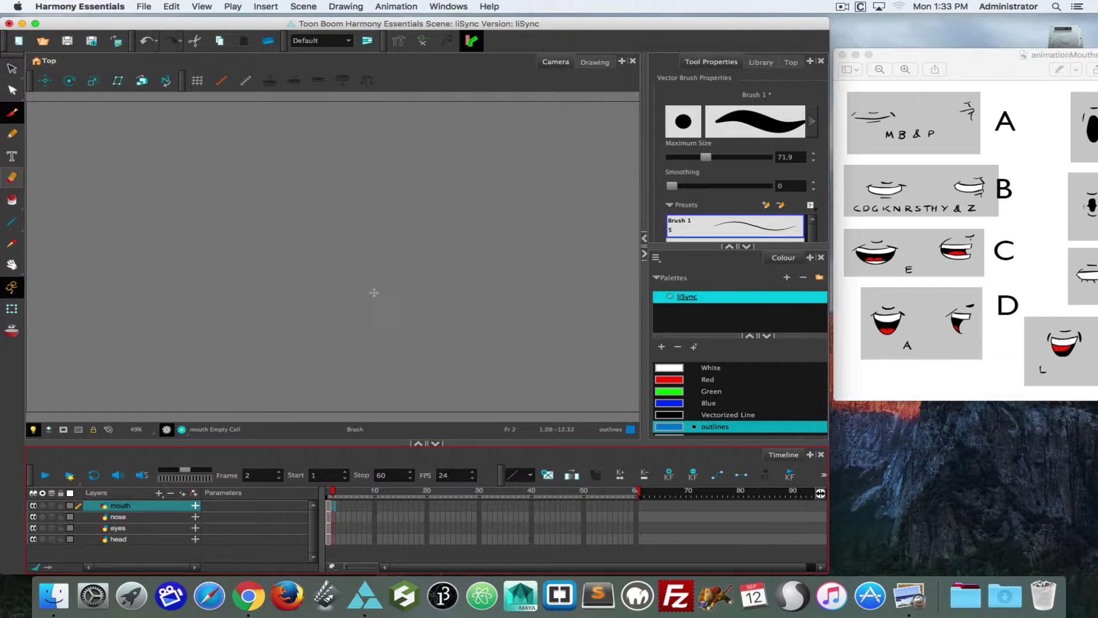
{"action": "mouse_move", "coordinate": [375, 290]}
{"action": "left_mouse_down"}
{"action": "mouse_move", "coordinate": [287, 296]}
{"action": "mouse_move", "coordinate": [333, 307]}
{"action": "mouse_move", "coordinate": [318, 309]}
{"action": "left_mouse_up"}
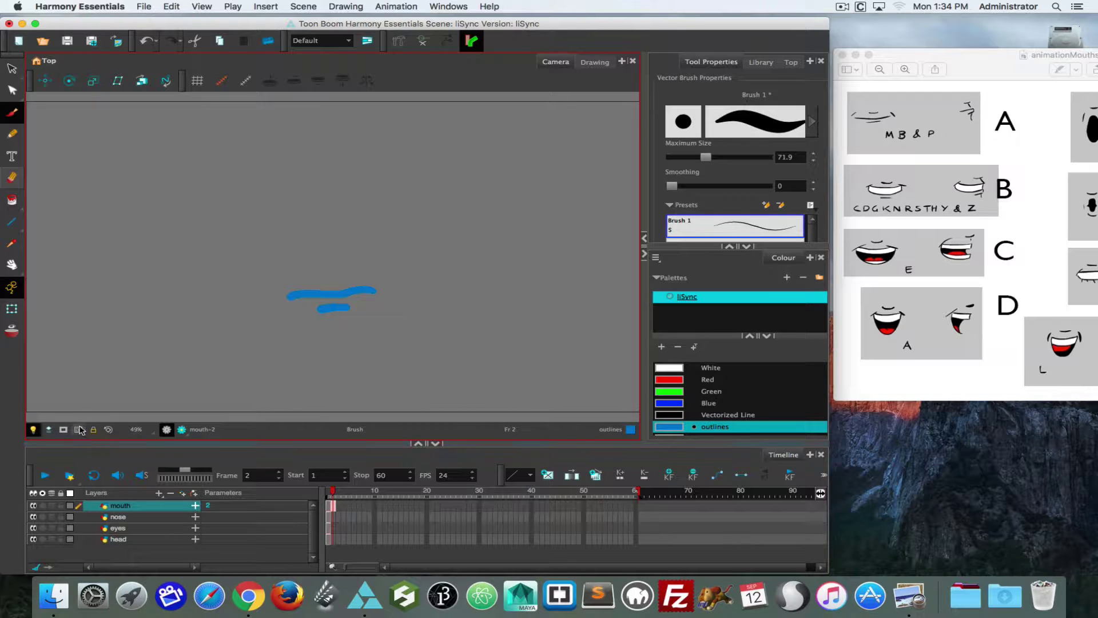
{"action": "left_click", "coordinate": [9, 330]}
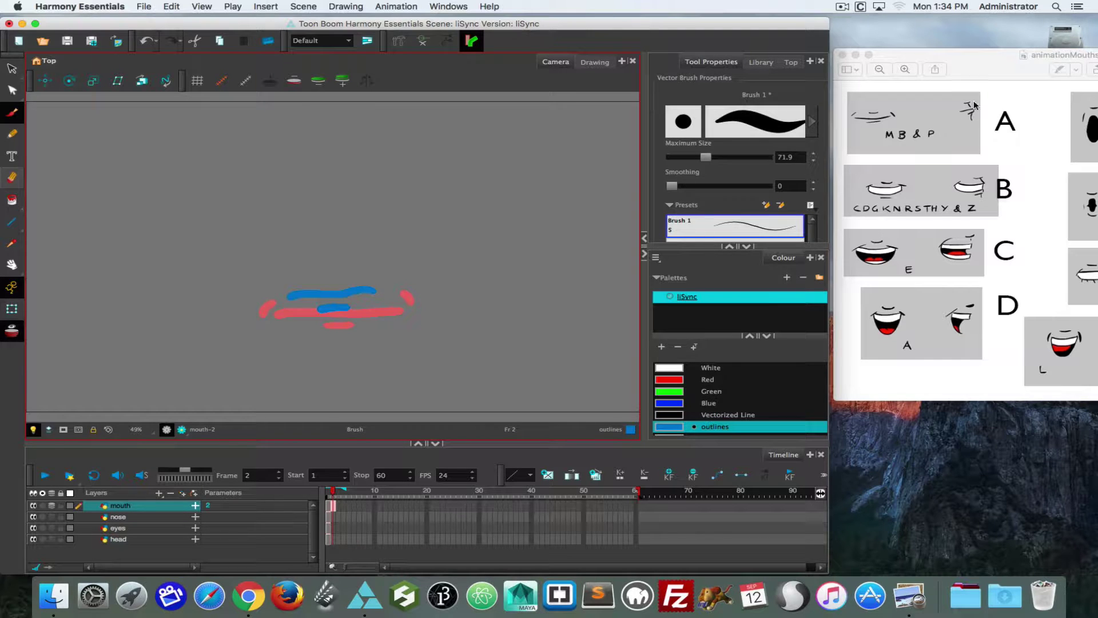
Bring the whole animationMouths.png chart into view to review mouth shapes A to G, and return it beside the Harmony window.
{"action": "left_click_drag", "start_coordinate": [1004, 62], "coordinate": [647, 62]}
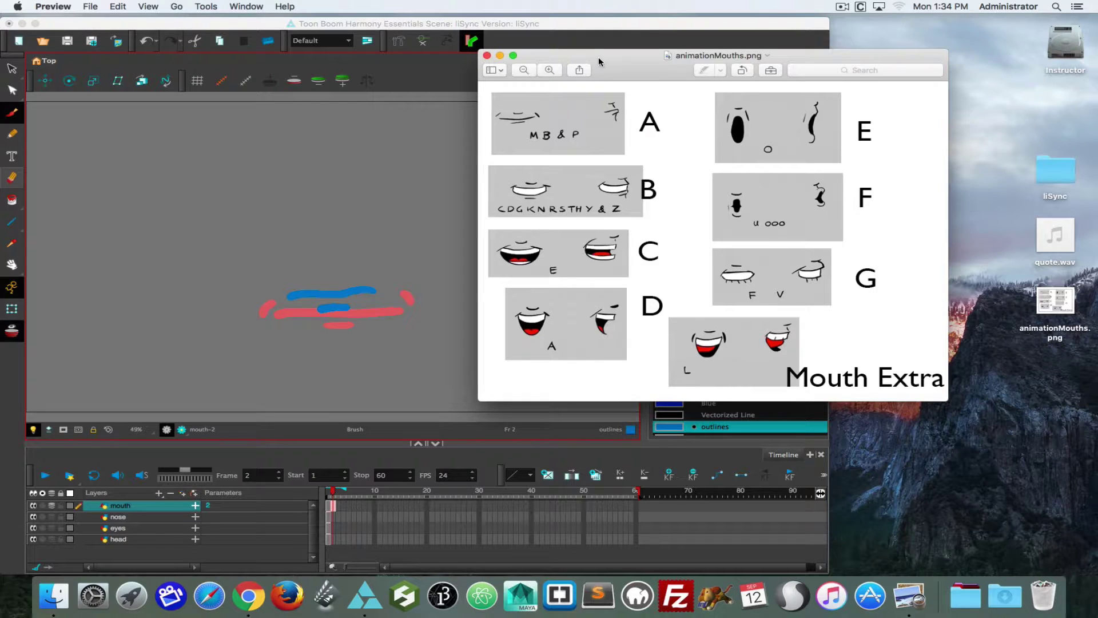
{"action": "left_click_drag", "start_coordinate": [632, 66], "coordinate": [1010, 57]}
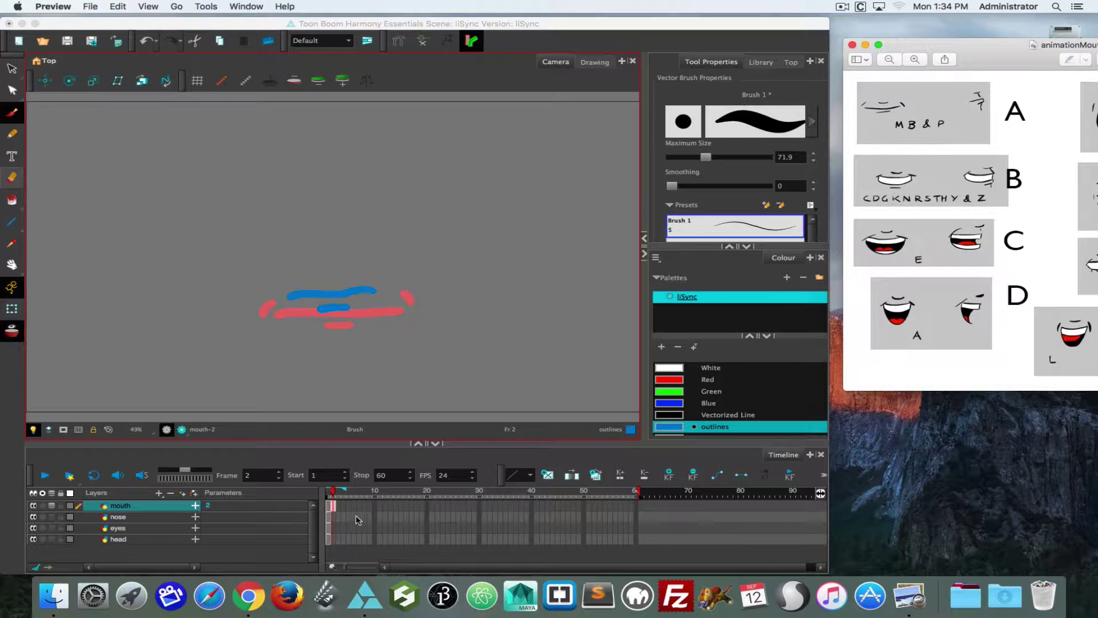
Extend the exposure of the nose, eyes and head drawings to frame 9.
{"action": "left_click", "coordinate": [373, 519]}
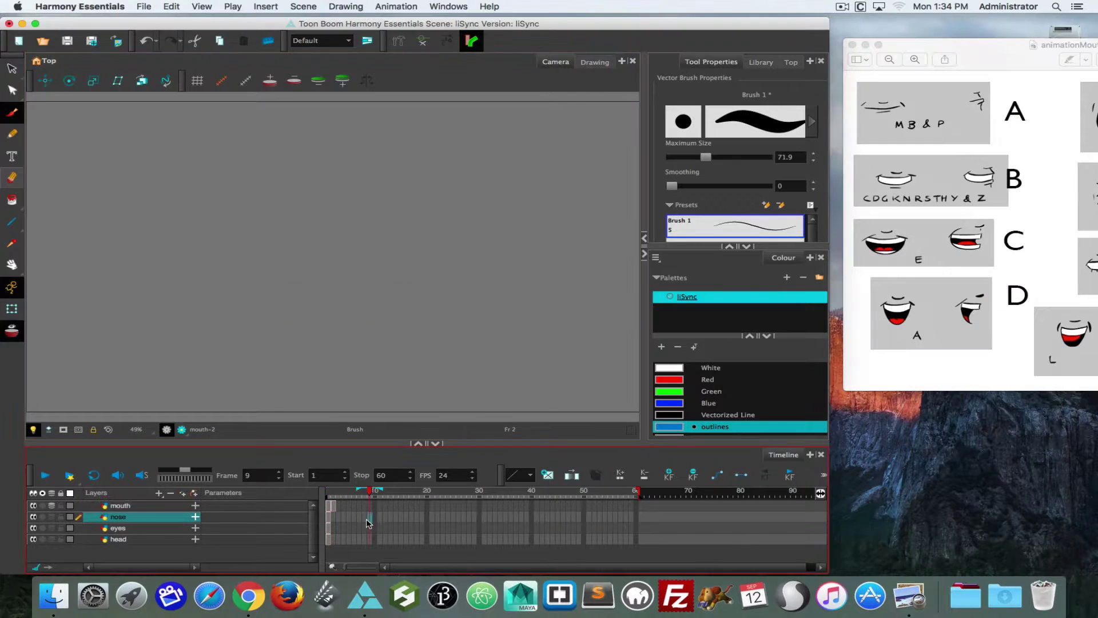
{"action": "left_click_drag", "start_coordinate": [373, 519], "coordinate": [371, 540]}
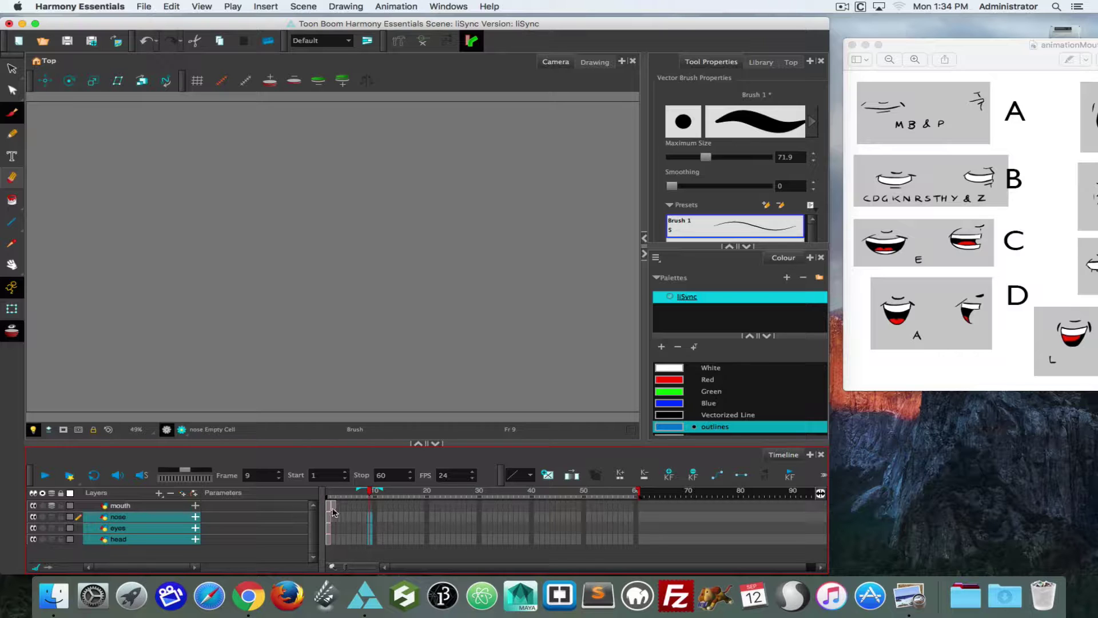
{"action": "right_click", "coordinate": [369, 520]}
{"action": "mouse_move", "coordinate": [380, 378]}
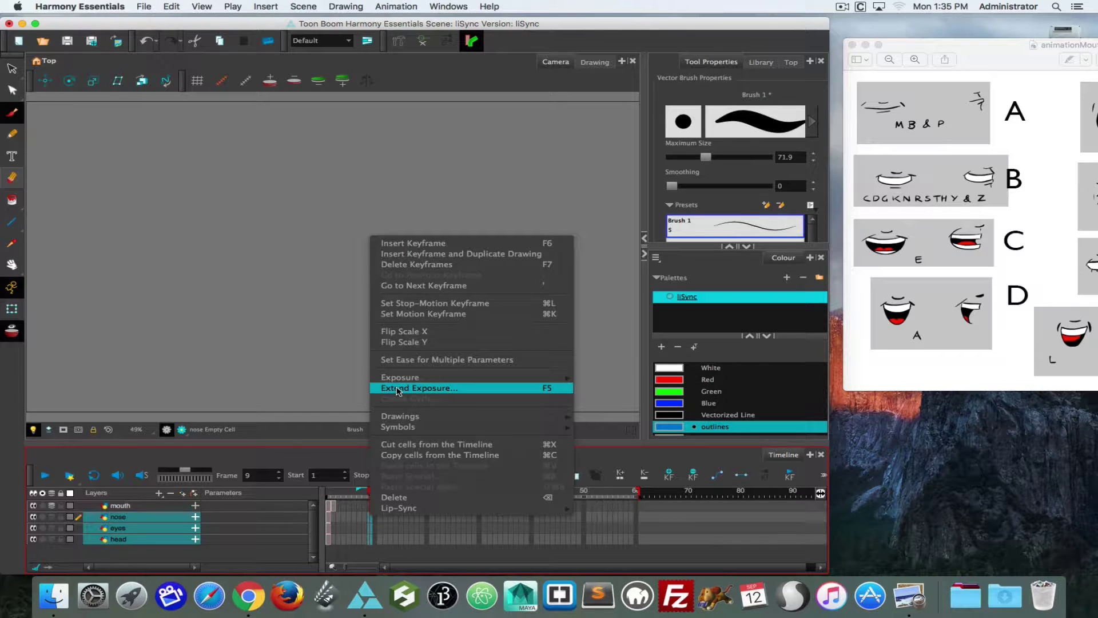
{"action": "left_click", "coordinate": [538, 392]}
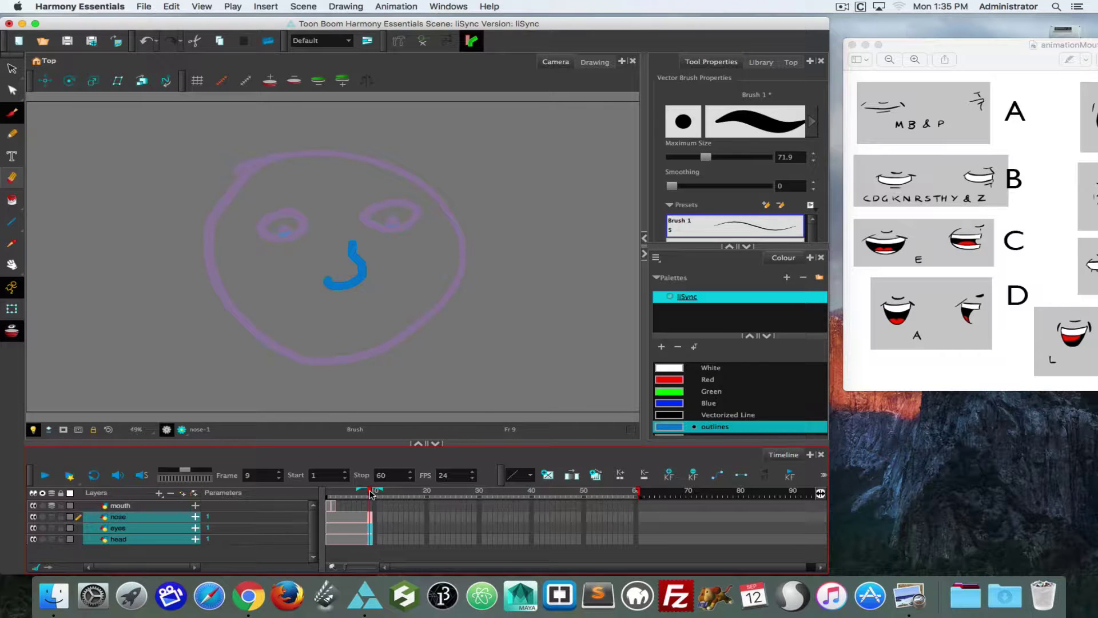
Compare the mouth drawings on frames 1 and 2 against the rest of the face using onion skin.
{"action": "left_click_drag", "start_coordinate": [373, 495], "coordinate": [328, 495]}
{"action": "left_click", "coordinate": [330, 507]}
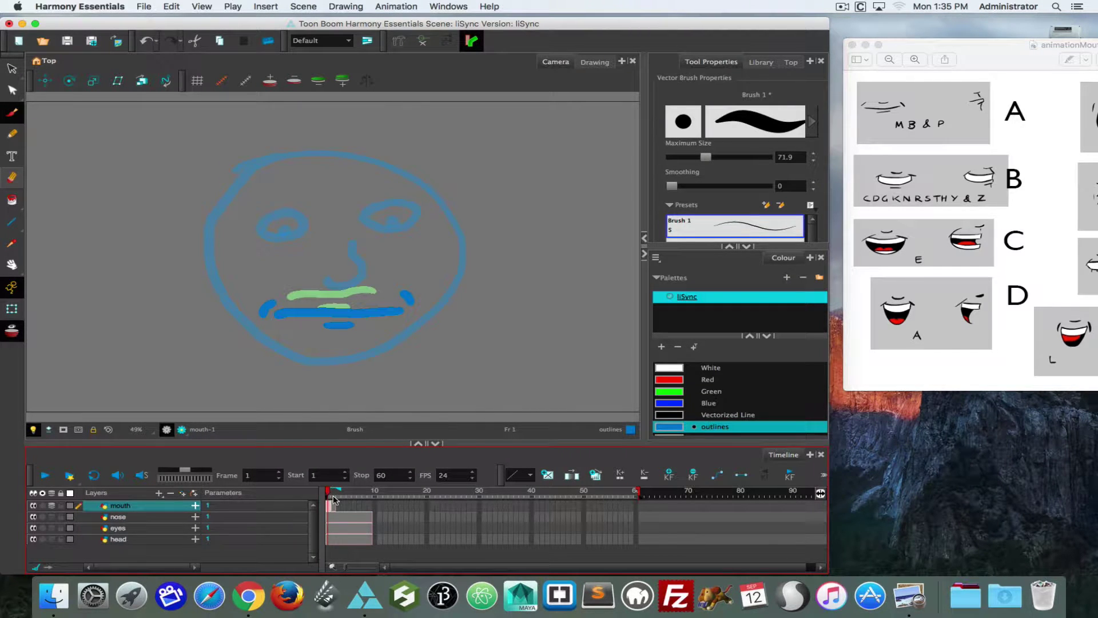
{"action": "left_click", "coordinate": [333, 506]}
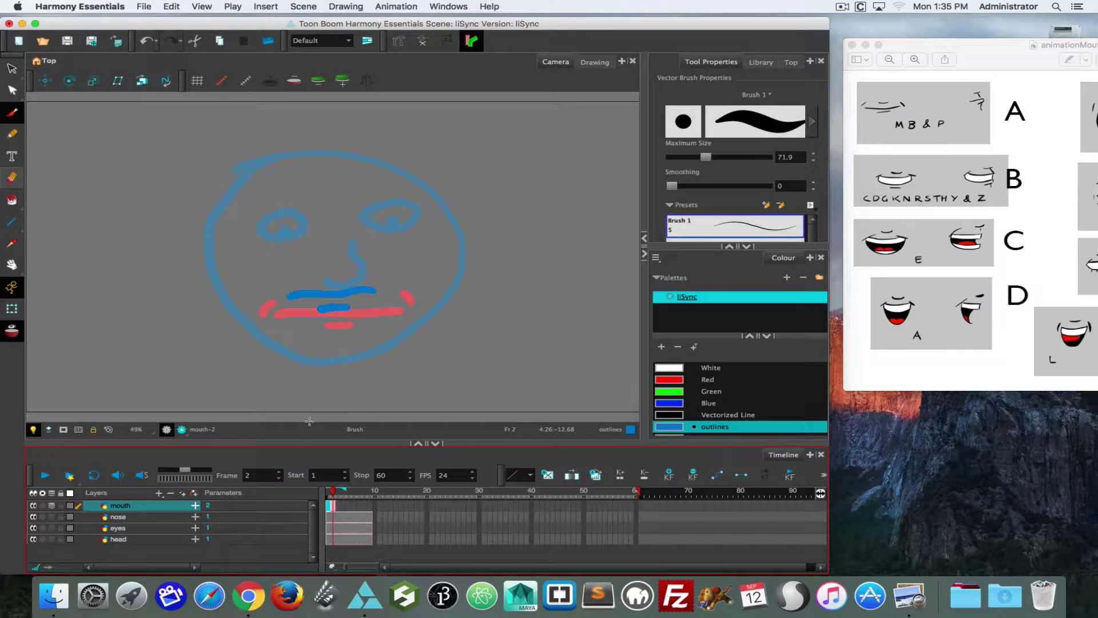
{"action": "left_click", "coordinate": [329, 509]}
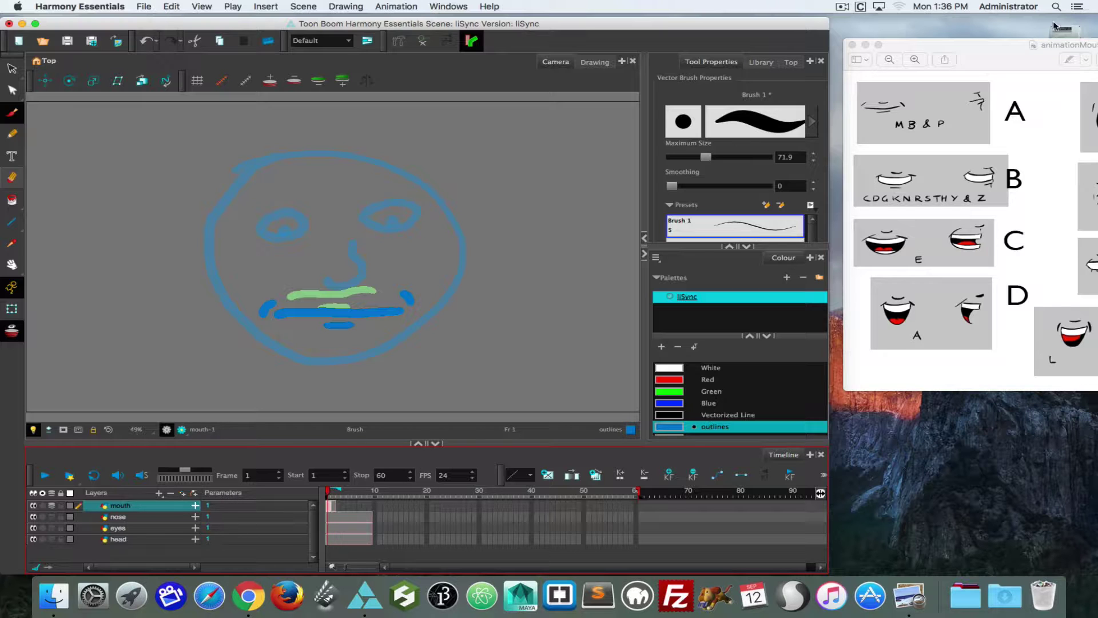
Study all the lettered mouth shapes in the animationMouths.png chart and move it back beside the drawing, undoing any stray brush mark.
{"action": "left_click", "coordinate": [1008, 62]}
{"action": "left_click_drag", "start_coordinate": [1008, 61], "coordinate": [620, 93]}
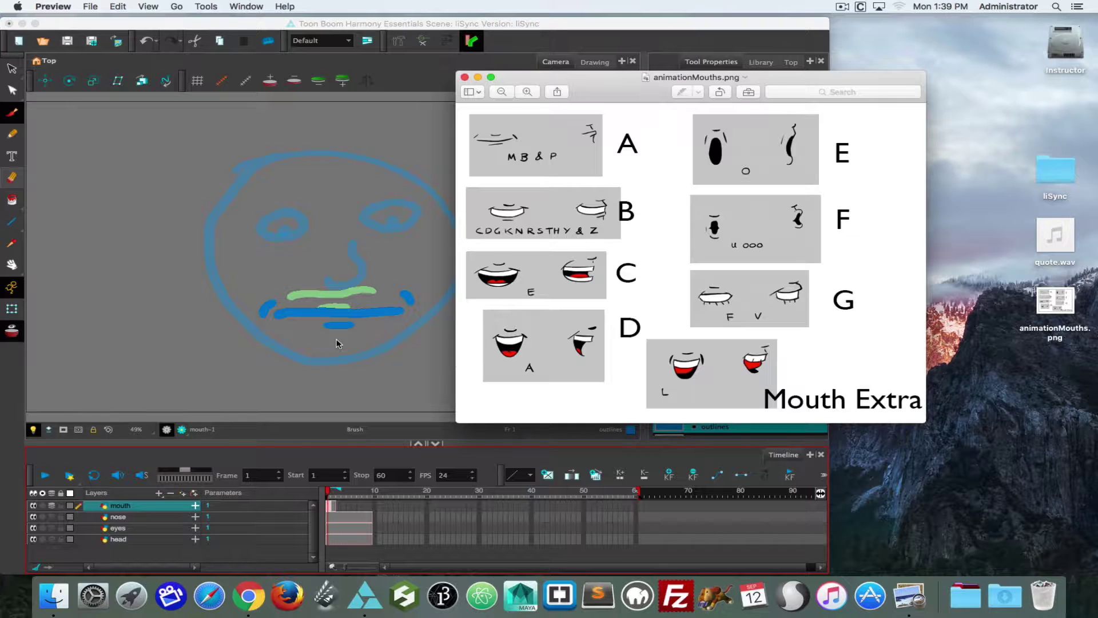
{"action": "left_click_drag", "start_coordinate": [585, 83], "coordinate": [966, 64]}
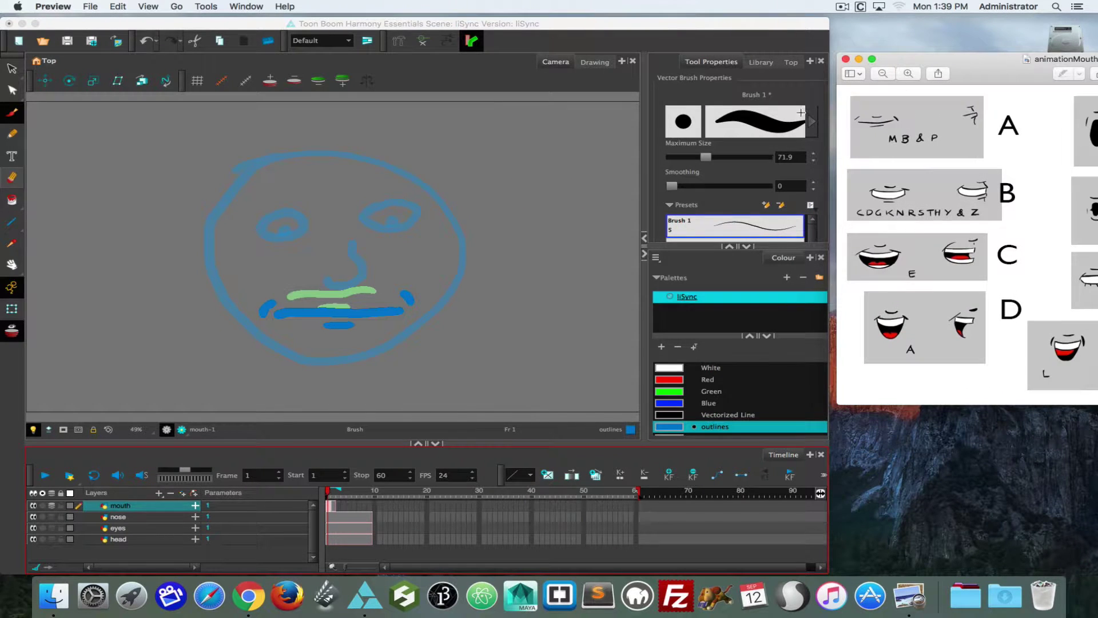
{"action": "left_click", "coordinate": [324, 303]}
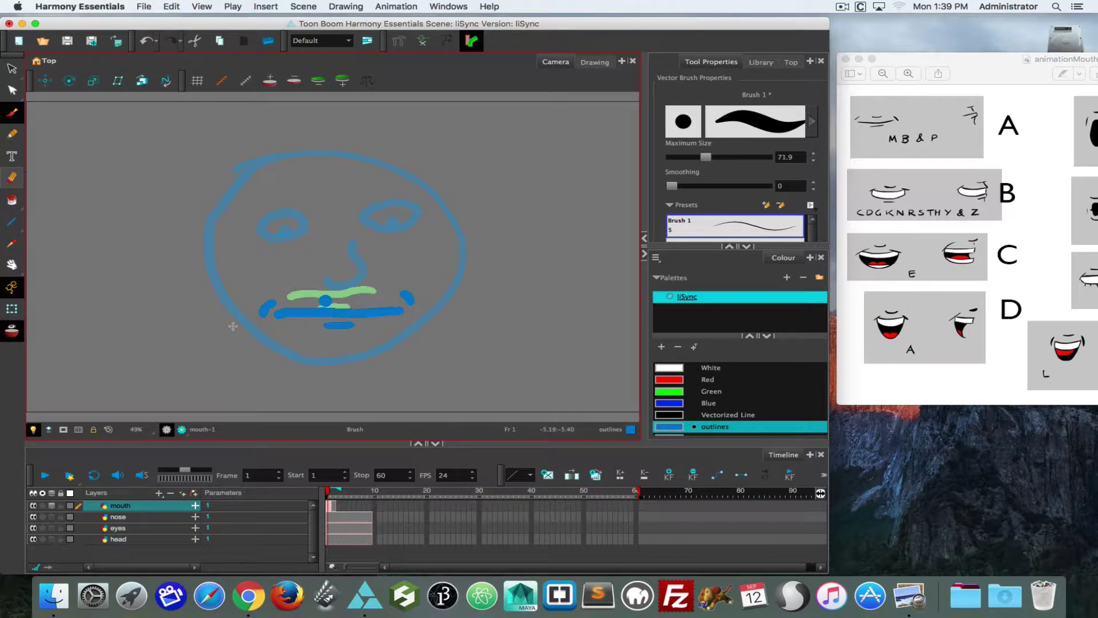
{"action": "key", "text": "super+z"}
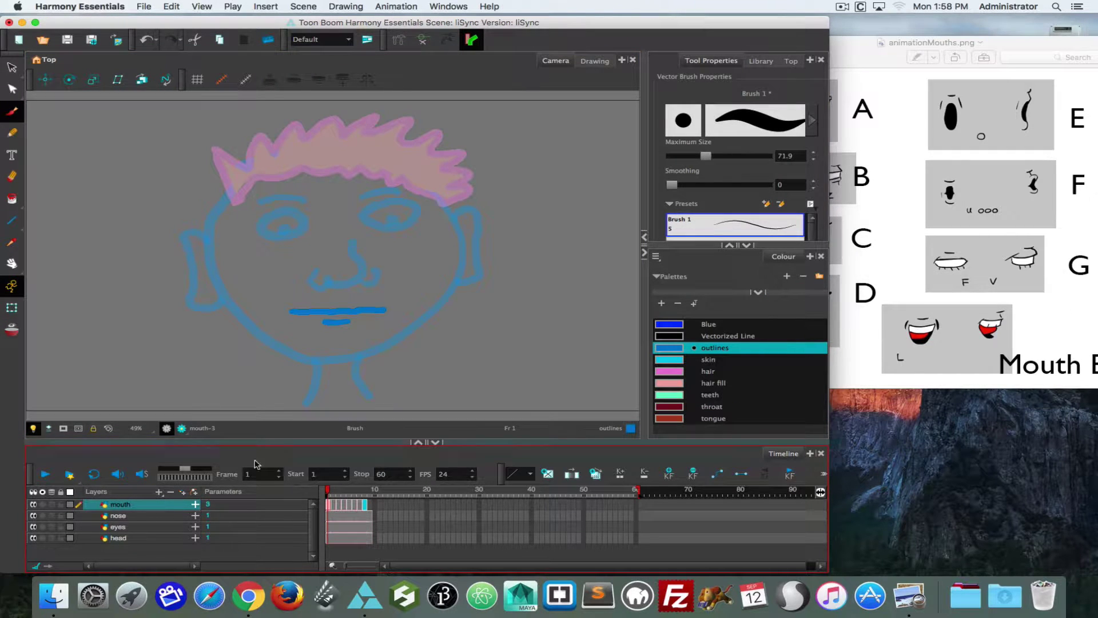
Step back and forth through frames 1 to 9 of the mouth layer to examine each phoneme mouth drawing on the face.
{"action": "left_click", "coordinate": [338, 492]}
{"action": "left_click_drag", "start_coordinate": [338, 490], "coordinate": [333, 491]}
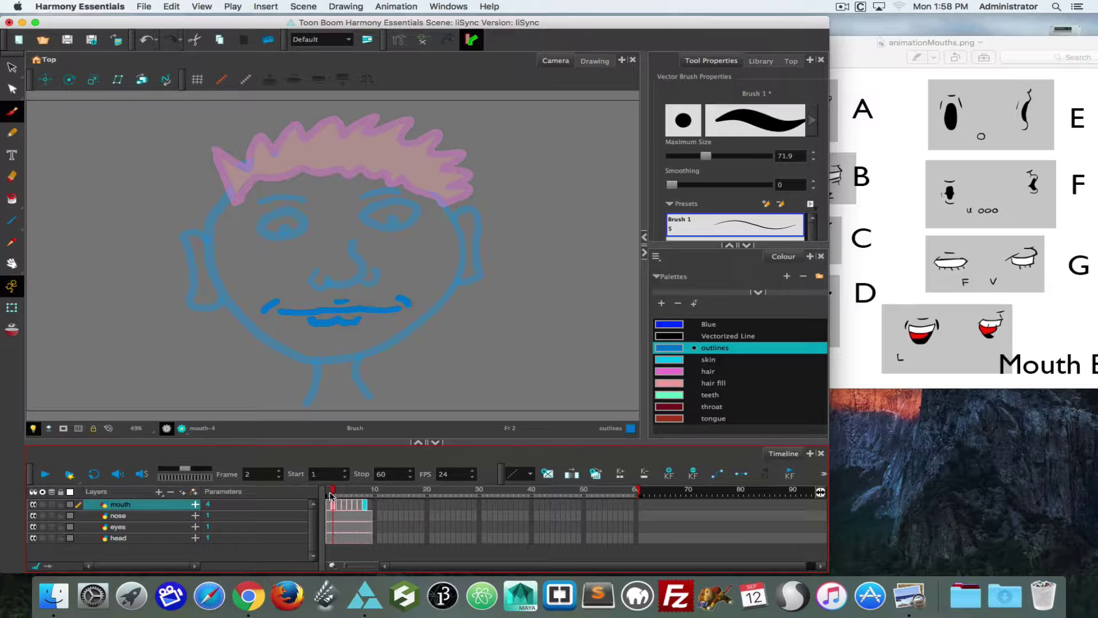
{"action": "key", "text": "period"}
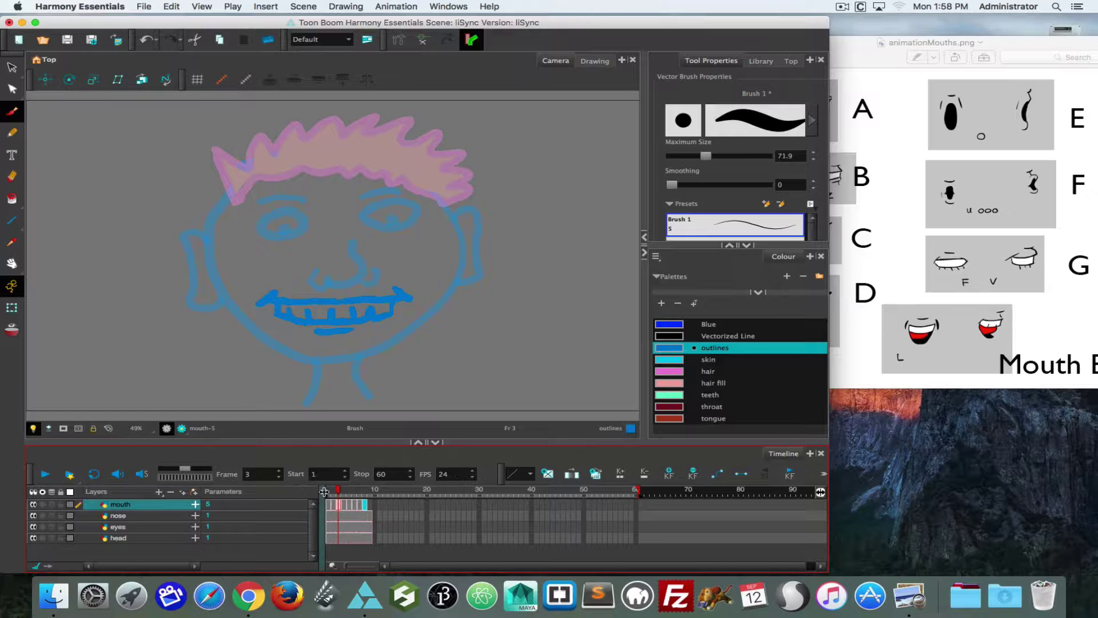
{"action": "key", "text": "period"}
{"action": "key", "text": "period"}
{"action": "key", "text": "period"}
{"action": "key", "text": "period"}
{"action": "key", "text": "period"}
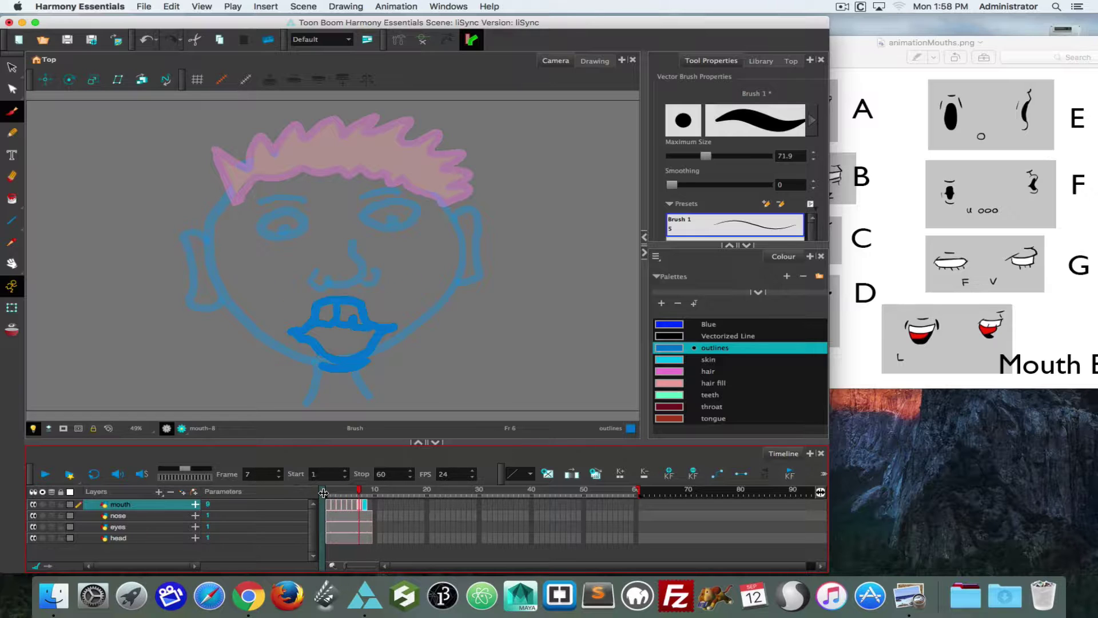
{"action": "key", "text": "period"}
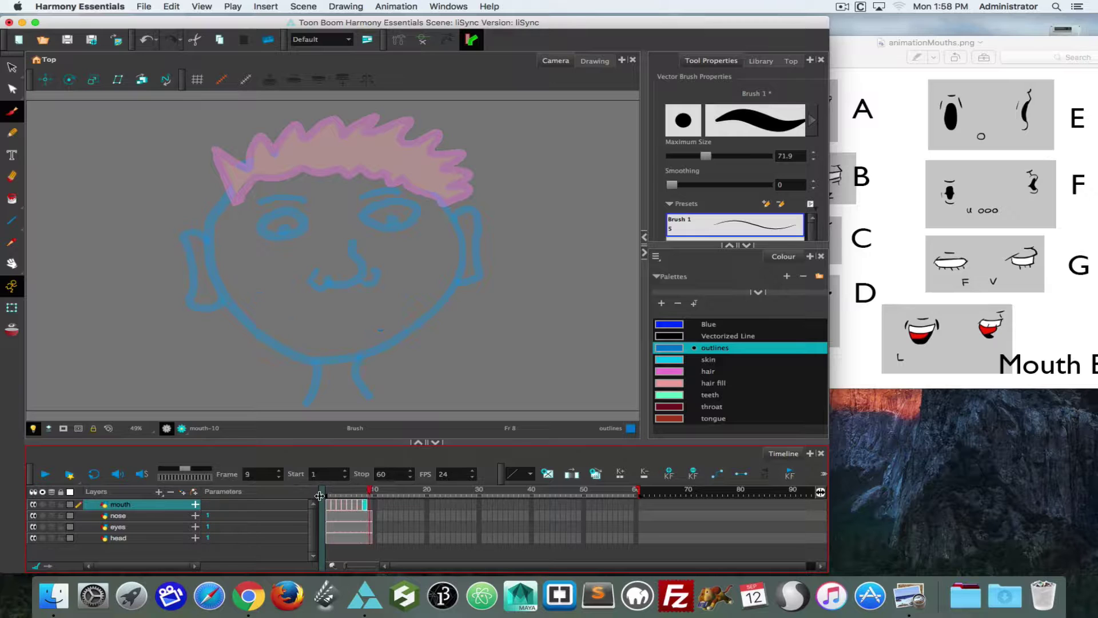
{"action": "key", "text": "comma"}
{"action": "key", "text": "comma"}
{"action": "key", "text": "comma"}
{"action": "key", "text": "comma"}
{"action": "key", "text": "comma"}
{"action": "key", "text": "comma"}
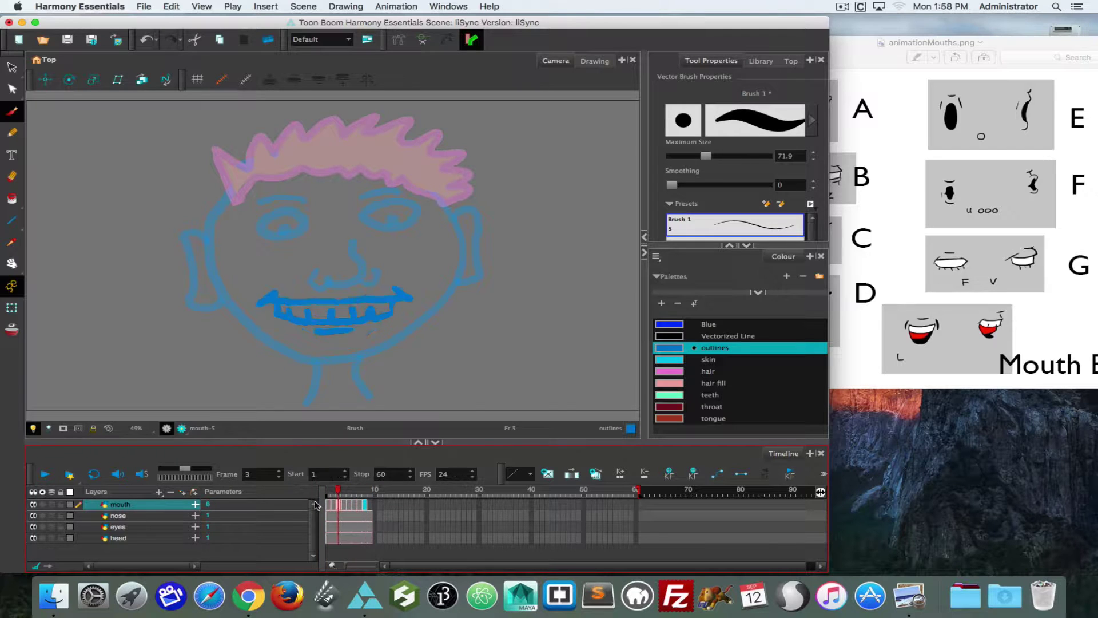
{"action": "key", "text": "period"}
{"action": "key", "text": "period"}
{"action": "key", "text": "period"}
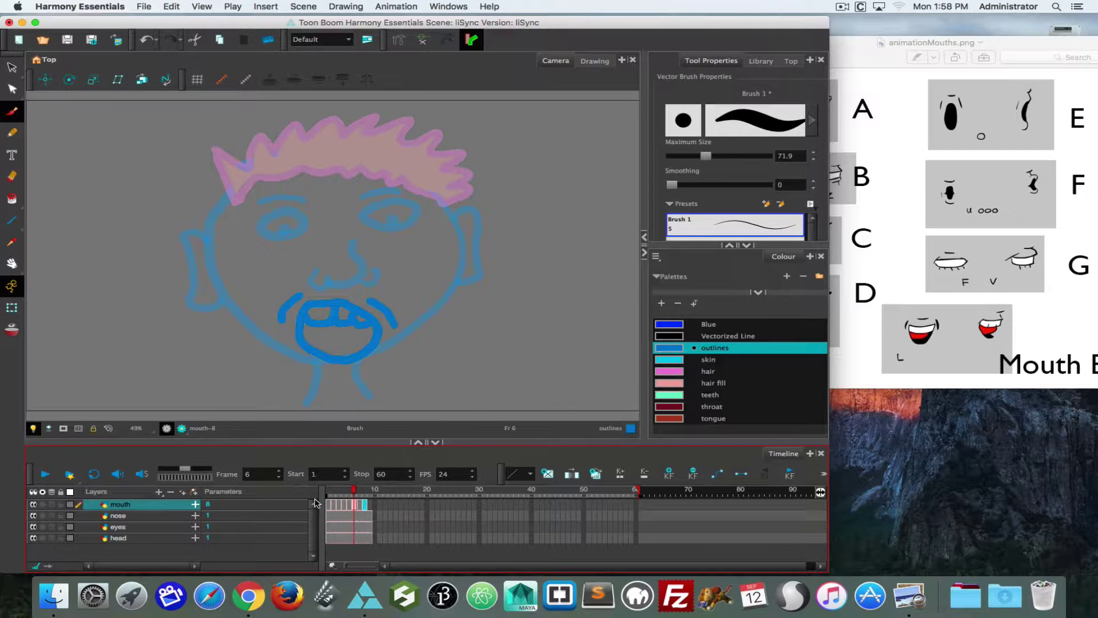
{"action": "key", "text": "period"}
{"action": "key", "text": "period"}
{"action": "key", "text": "comma"}
{"action": "key", "text": "comma"}
{"action": "key", "text": "comma"}
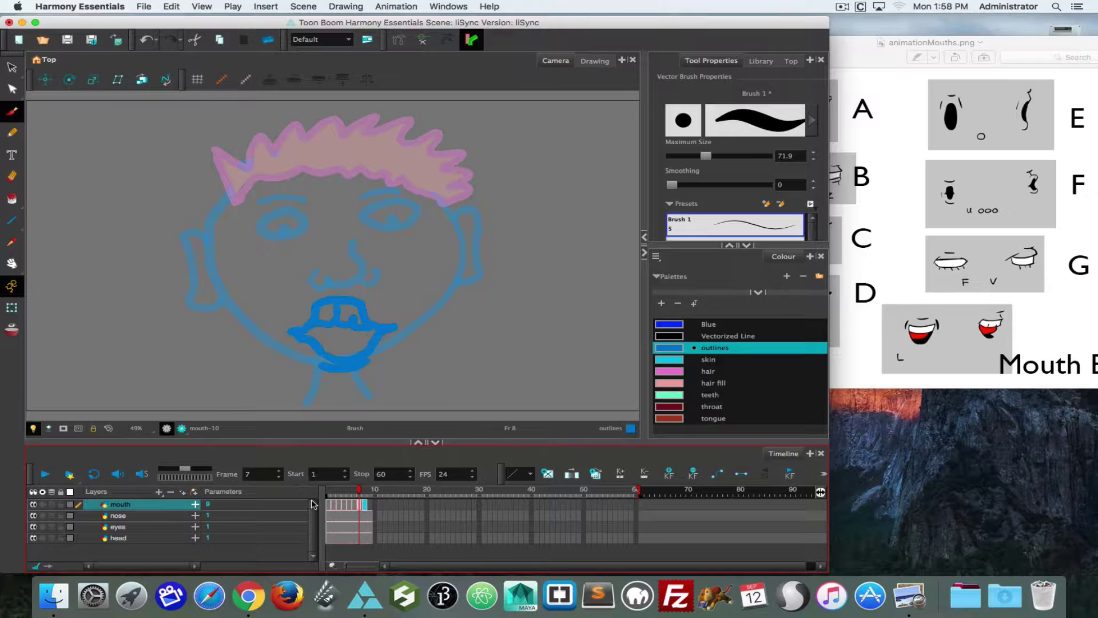
{"action": "key", "text": "comma"}
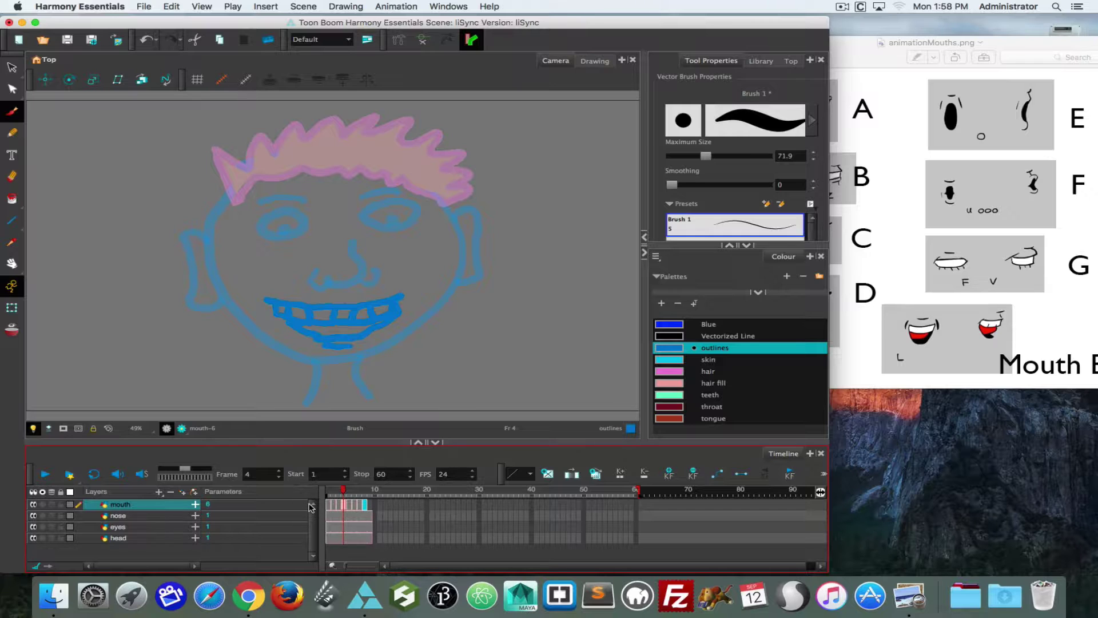
{"action": "key", "text": "period"}
{"action": "key", "text": "period"}
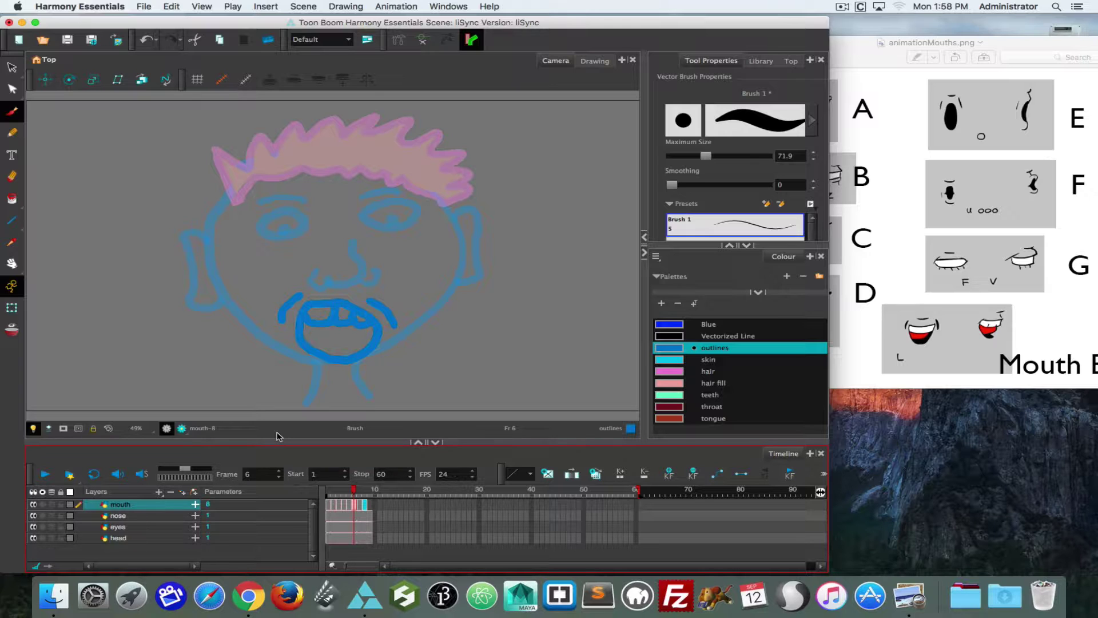
{"action": "key", "text": "comma"}
{"action": "key", "text": "comma"}
{"action": "key", "text": "comma"}
{"action": "key", "text": "comma"}
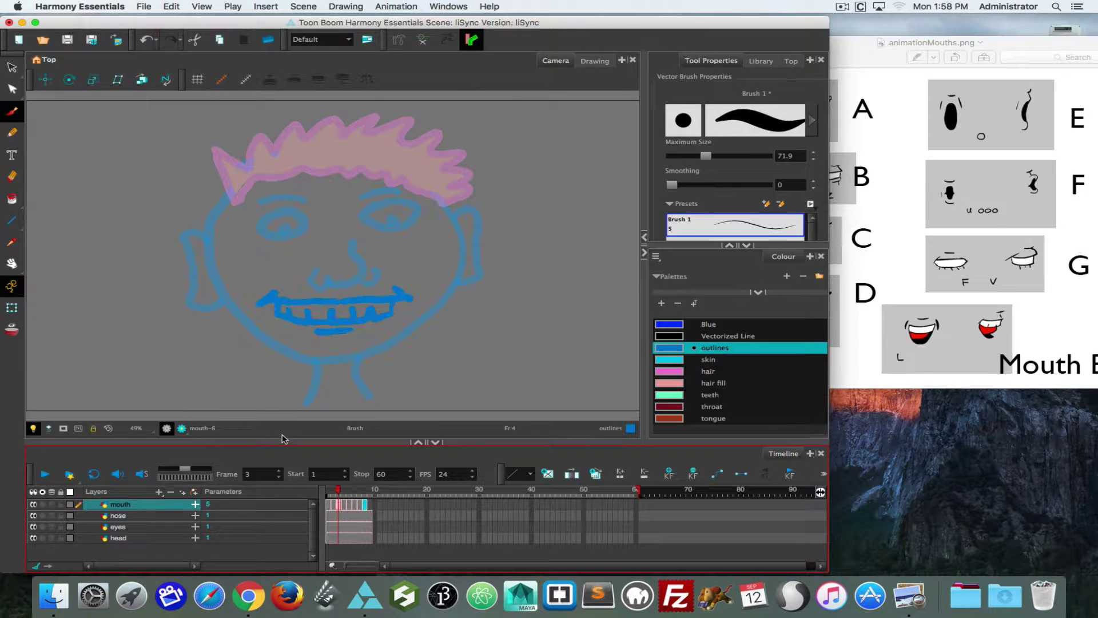
Fill the face and both ears on the head layer with the skin colour.
{"action": "key", "text": "comma"}
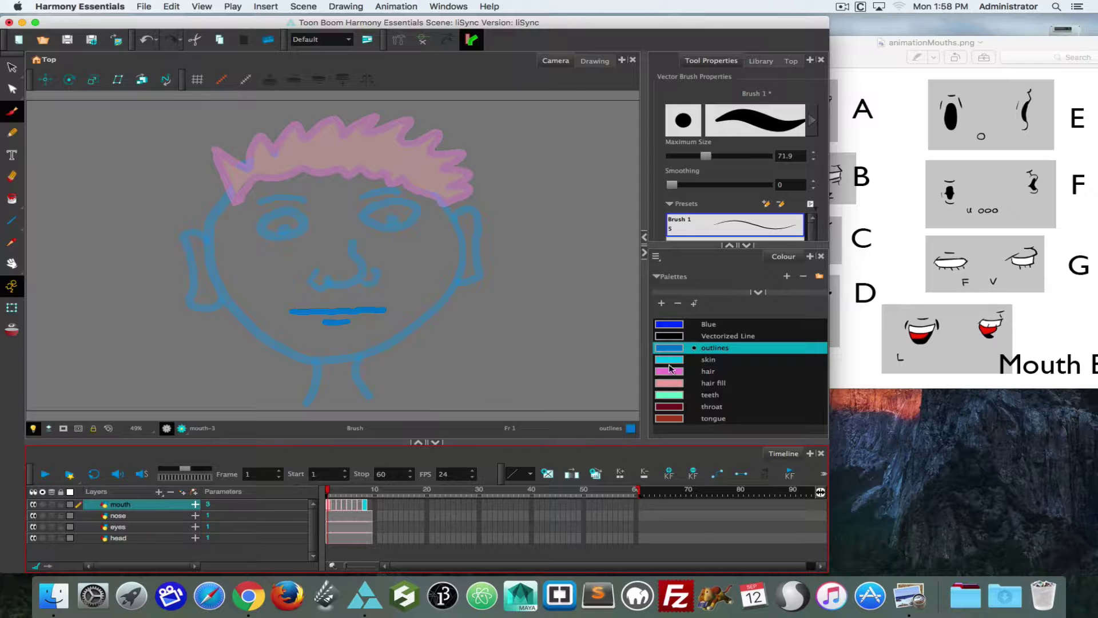
{"action": "left_click", "coordinate": [333, 538]}
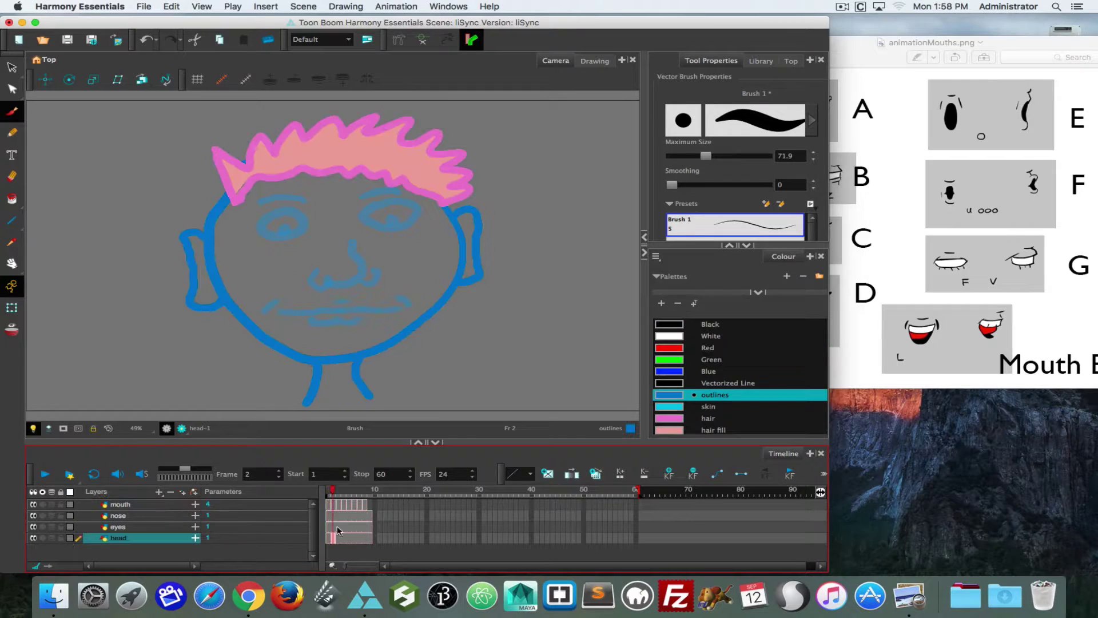
{"action": "left_click", "coordinate": [11, 198]}
{"action": "left_click", "coordinate": [679, 407]}
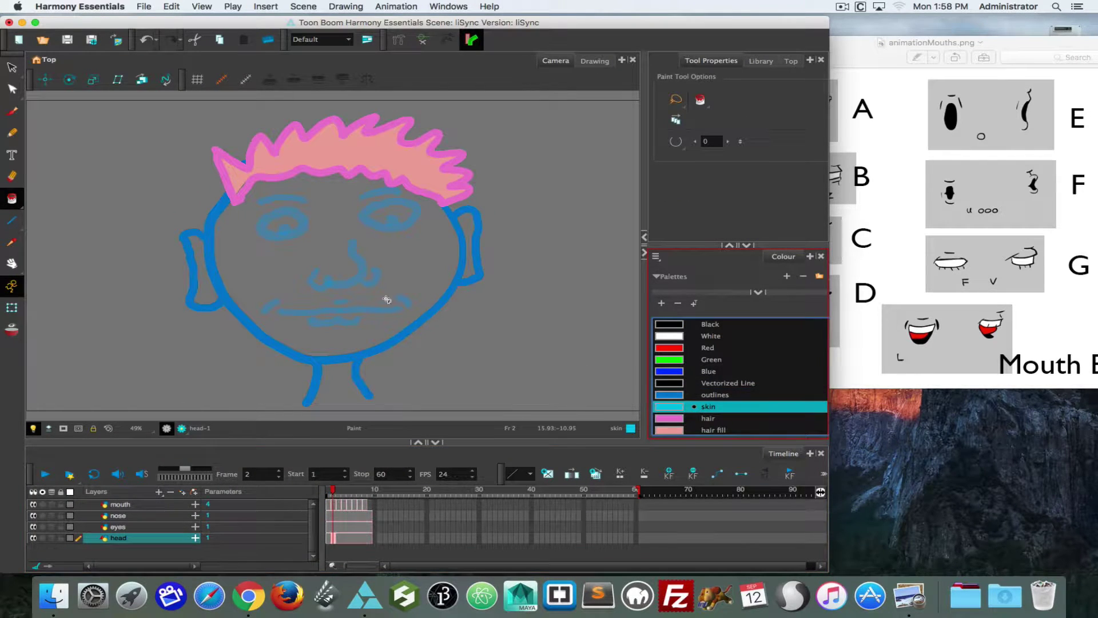
{"action": "left_click", "coordinate": [438, 274]}
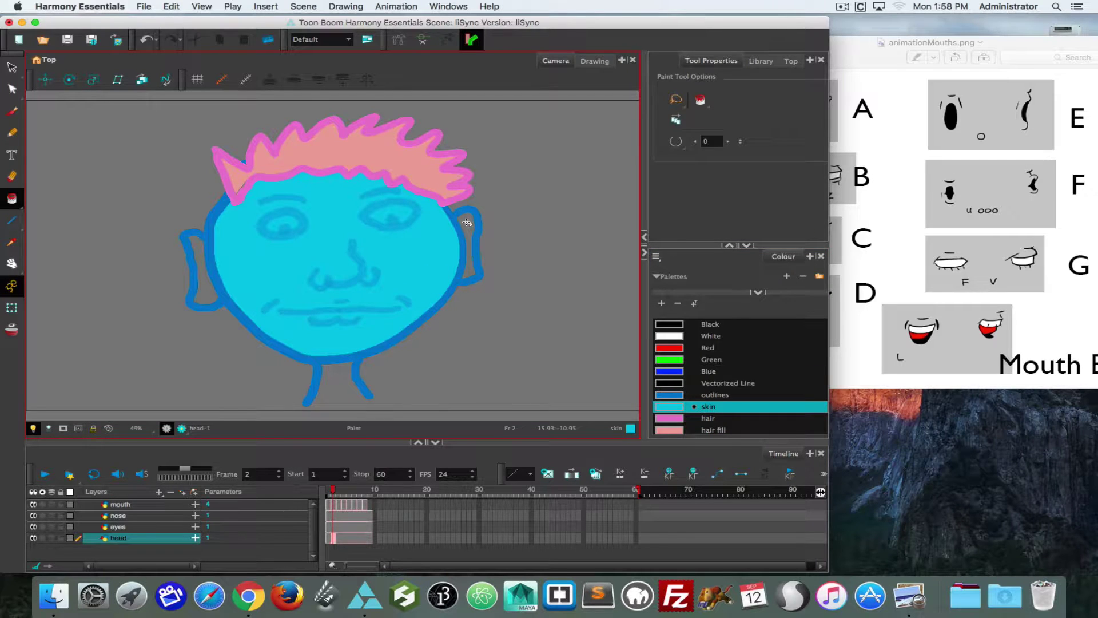
{"action": "left_click", "coordinate": [198, 264]}
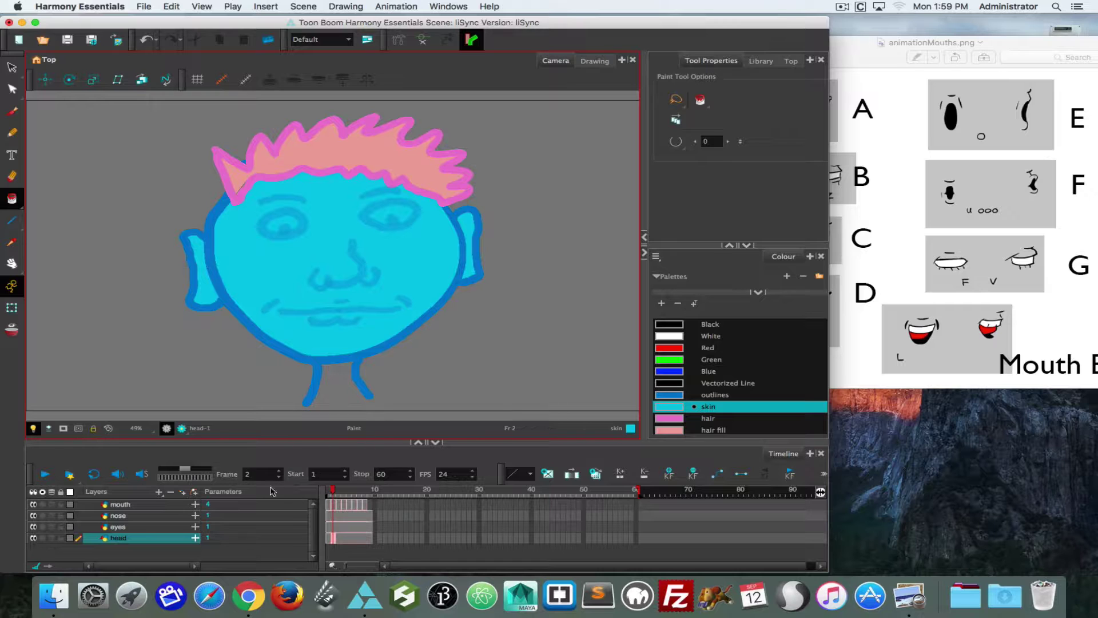
Fill the teeth of the frame 3 mouth drawing with the teeth colour.
{"action": "left_click", "coordinate": [330, 506]}
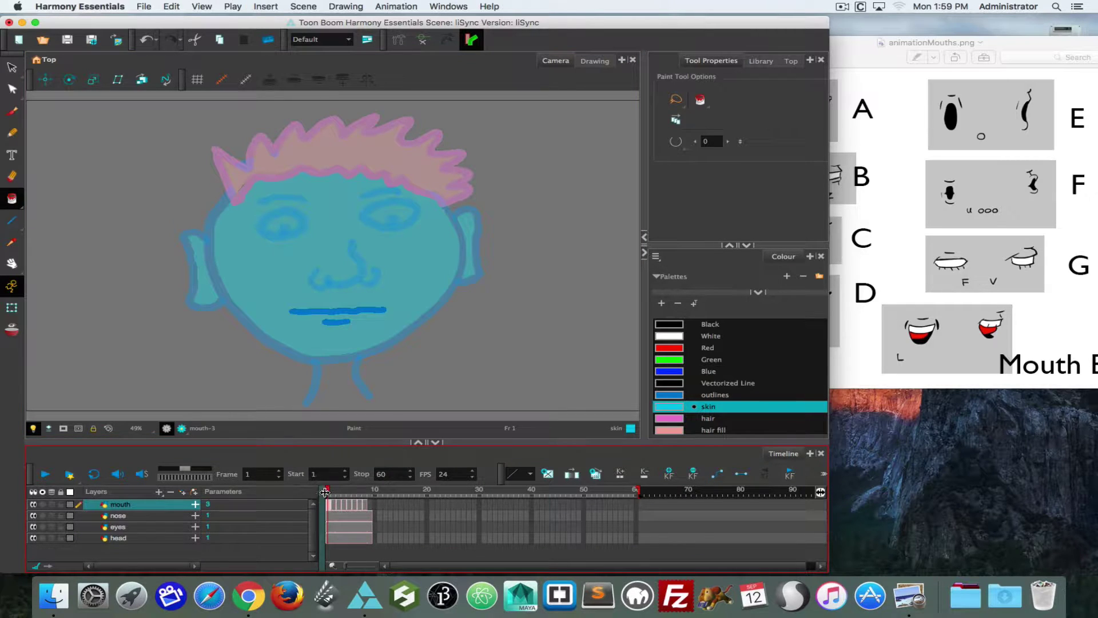
{"action": "key", "text": "."}
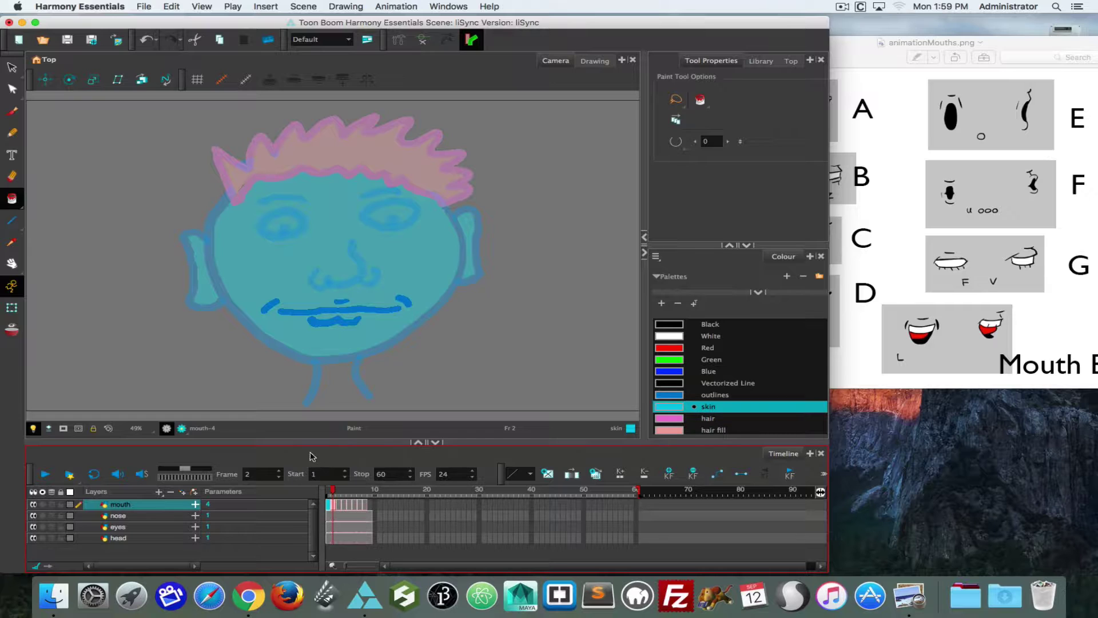
{"action": "key", "text": "."}
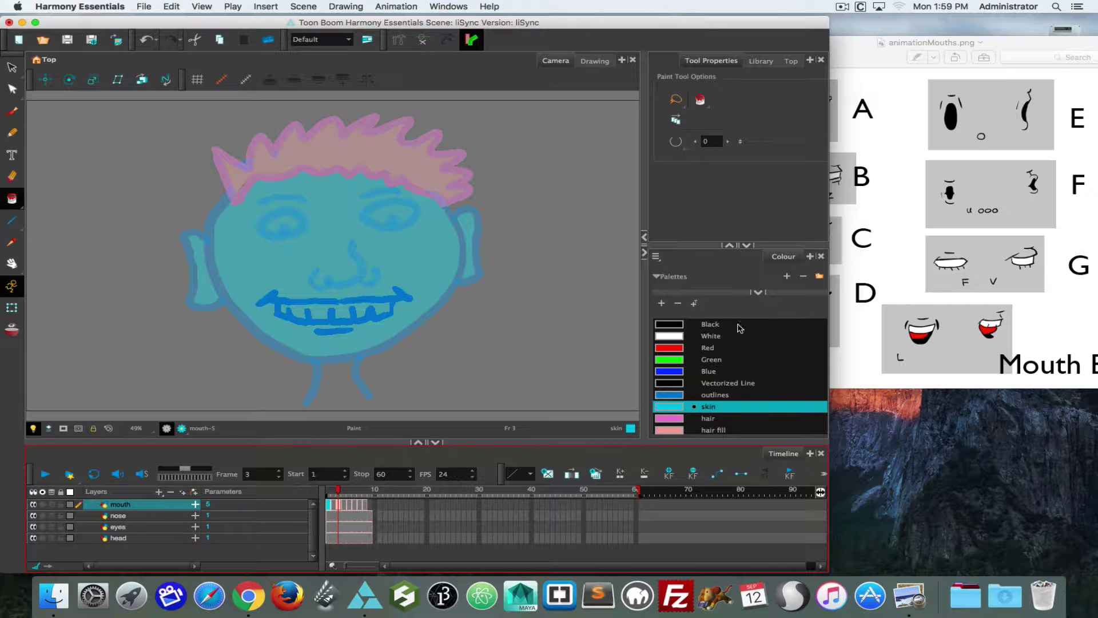
{"action": "left_click", "coordinate": [722, 408]}
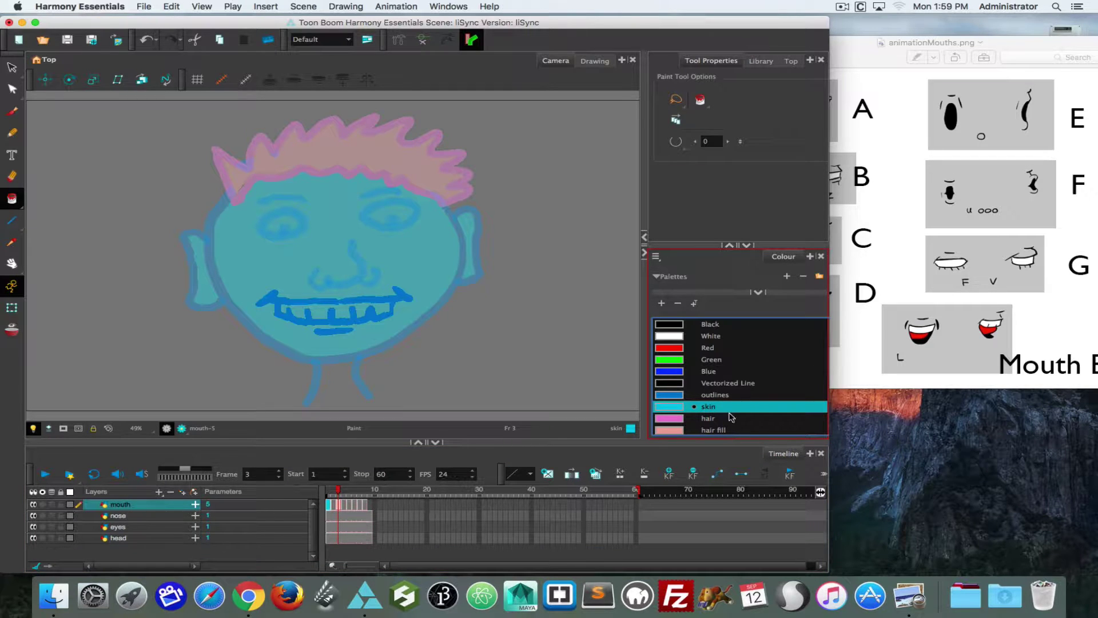
{"action": "scroll", "coordinate": [674, 346], "scroll_direction": "down", "scroll_amount": 2}
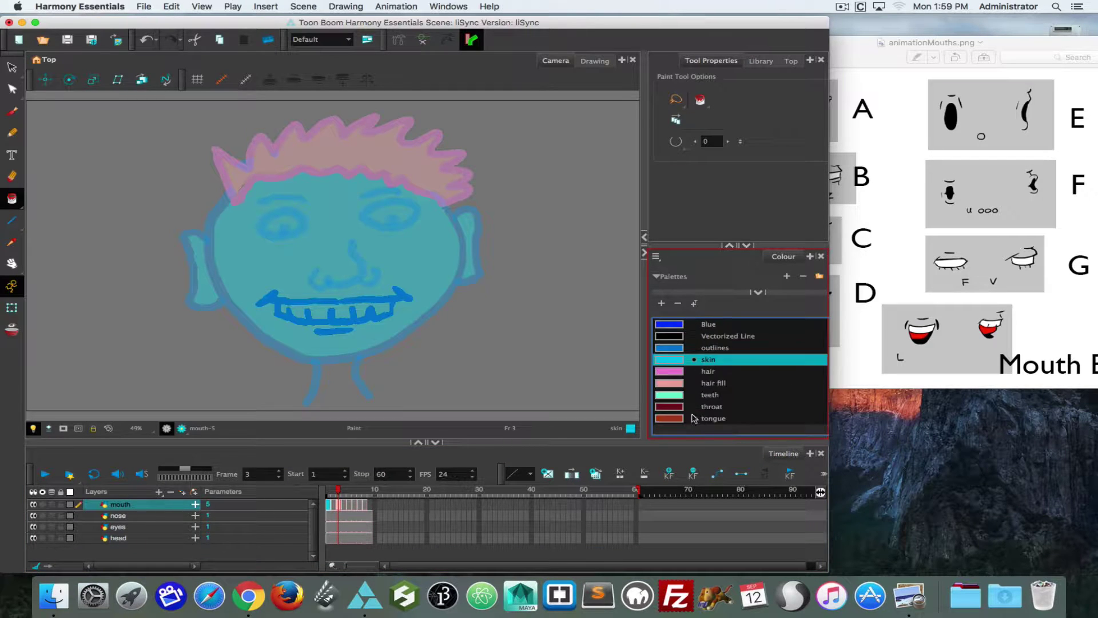
{"action": "left_click", "coordinate": [675, 396]}
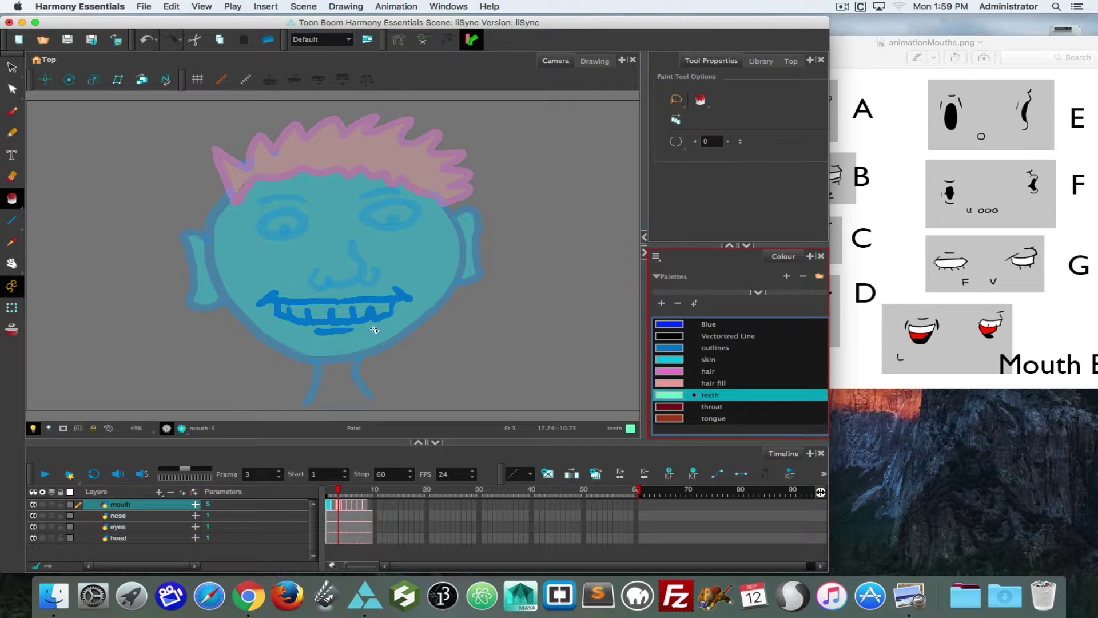
{"action": "left_click", "coordinate": [350, 316]}
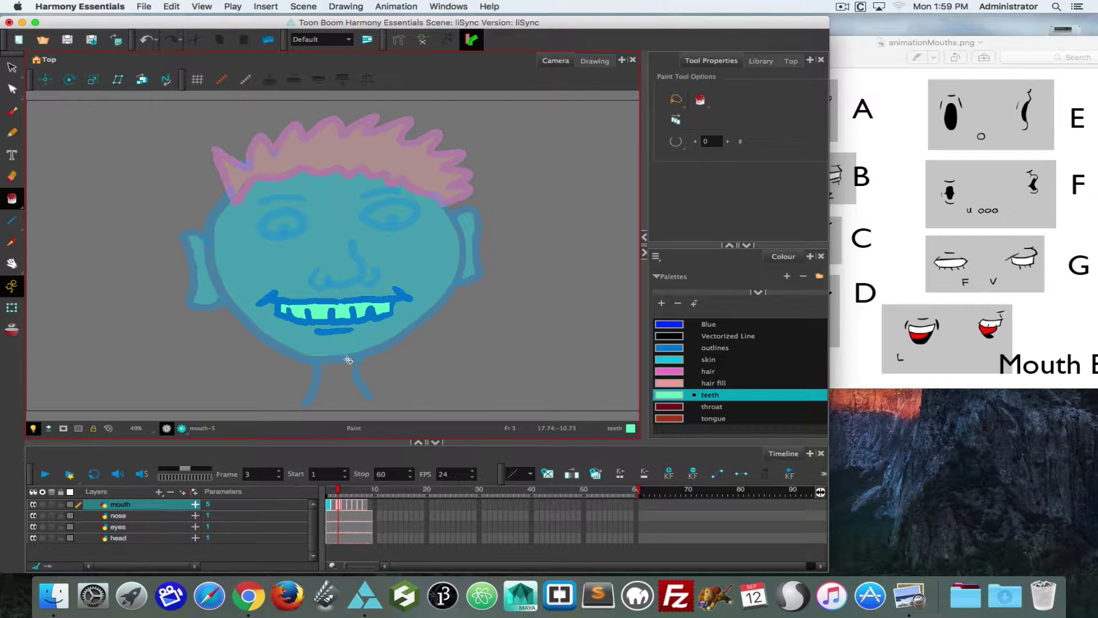
Fill each upper tooth of the frame 4 mouth drawing with the teeth colour.
{"action": "key", "text": "period"}
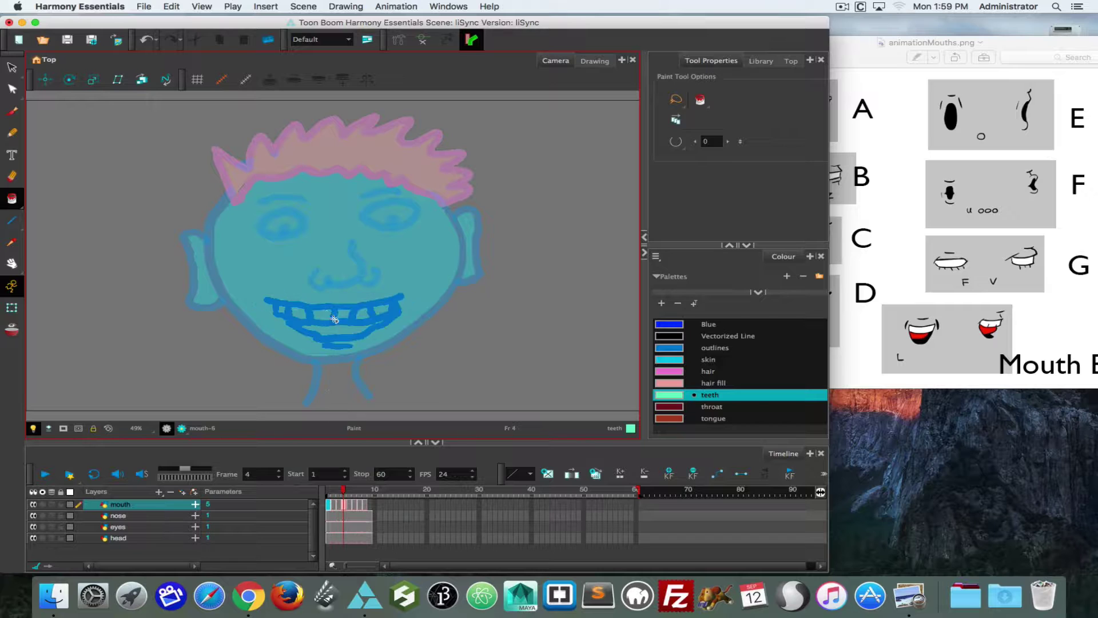
{"action": "left_click", "coordinate": [323, 314]}
{"action": "left_click", "coordinate": [298, 312]}
{"action": "left_click", "coordinate": [282, 310]}
{"action": "left_click", "coordinate": [347, 316]}
{"action": "left_click", "coordinate": [365, 314]}
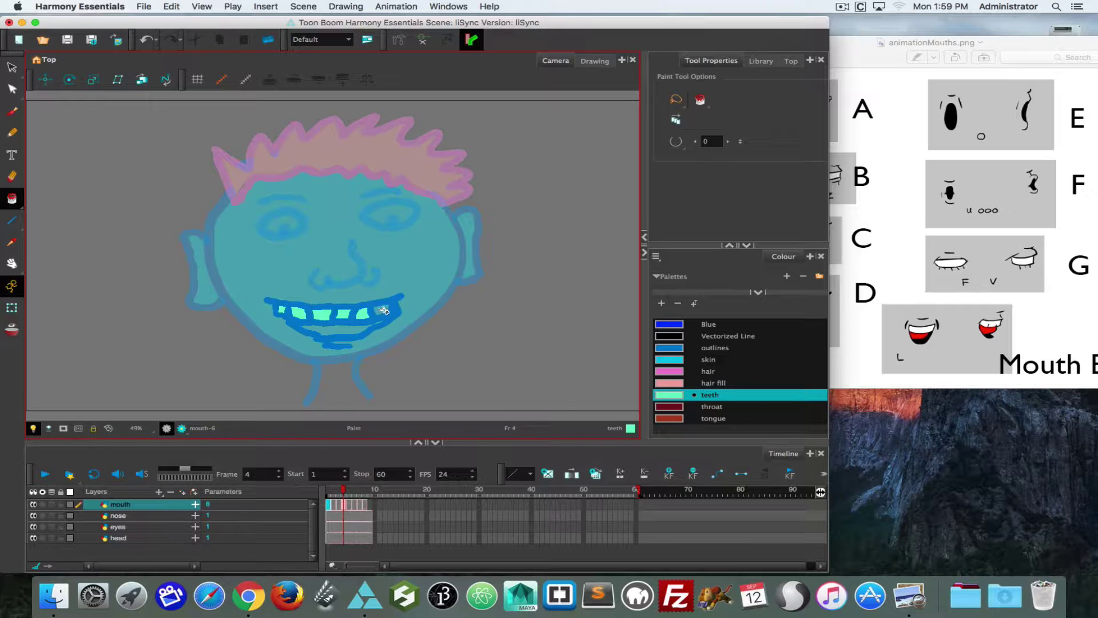
{"action": "left_click", "coordinate": [375, 312]}
Fill all the upper teeth of the frame 5 open smile with the teeth colour.
{"action": "key", "text": "period"}
{"action": "left_click", "coordinate": [383, 310]}
{"action": "left_click", "coordinate": [364, 313]}
{"action": "left_click", "coordinate": [346, 314]}
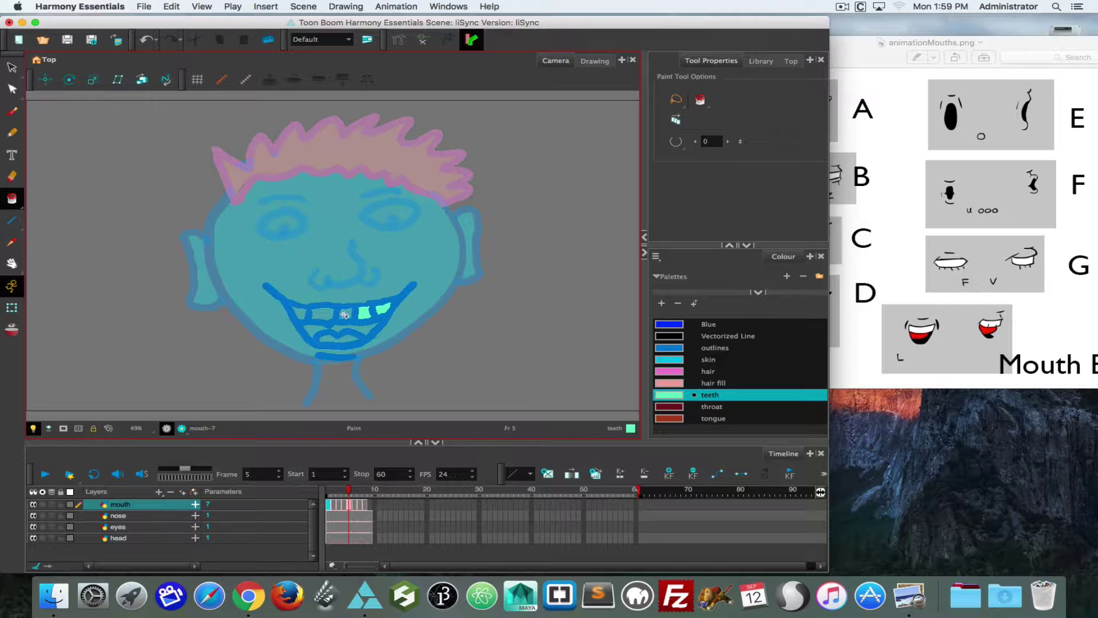
{"action": "left_click", "coordinate": [318, 314]}
{"action": "left_click", "coordinate": [299, 313]}
Fill the teeth in the mouth drawings on frames 6 and 7 with the teeth colour.
{"action": "key", "text": "period"}
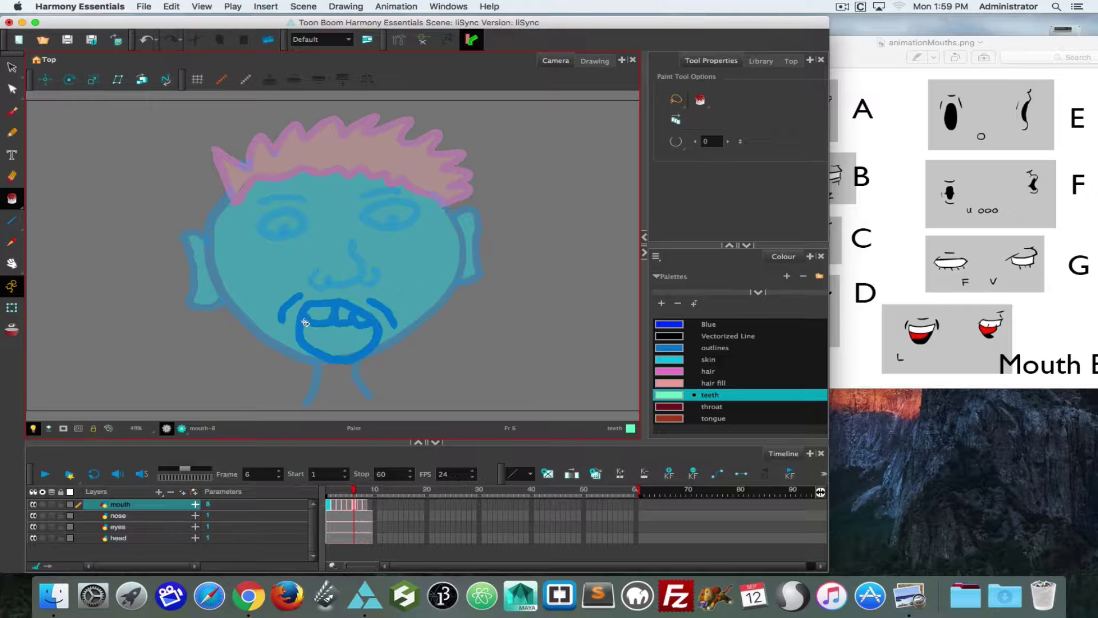
{"action": "left_click", "coordinate": [320, 313]}
{"action": "left_click", "coordinate": [343, 314]}
{"action": "left_click", "coordinate": [362, 319]}
{"action": "key", "text": "period"}
{"action": "left_click", "coordinate": [327, 313]}
{"action": "left_click", "coordinate": [350, 314]}
Fill the row of teeth in the frame 8 mouth drawing with the teeth colour.
{"action": "key", "text": "period"}
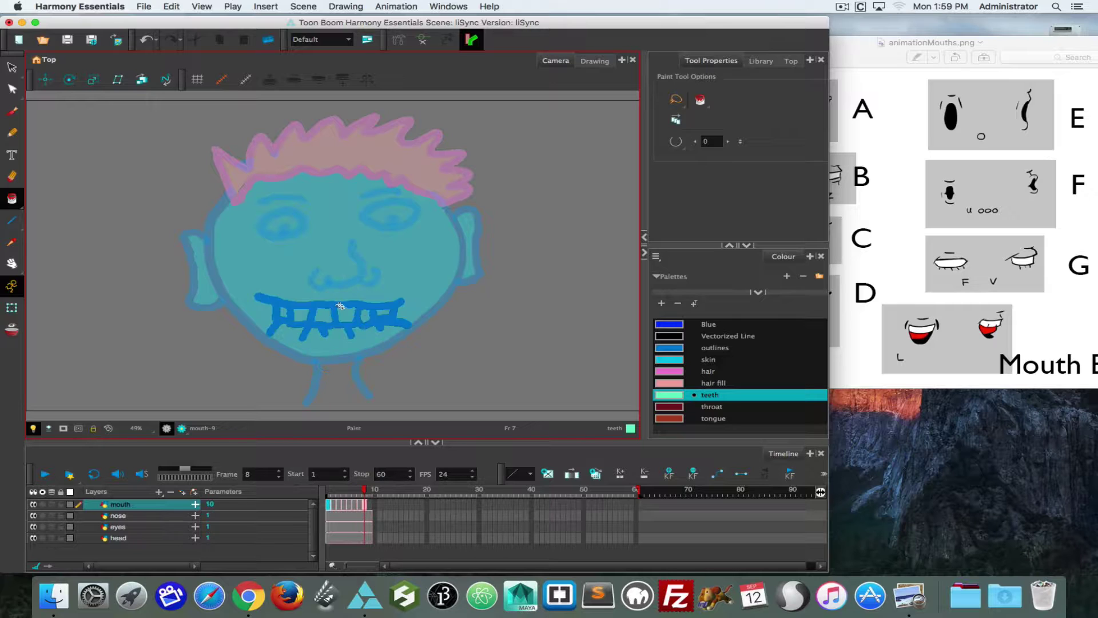
{"action": "left_click", "coordinate": [284, 314]}
{"action": "left_click", "coordinate": [302, 314]}
{"action": "left_click", "coordinate": [324, 314]}
{"action": "left_click", "coordinate": [344, 315]}
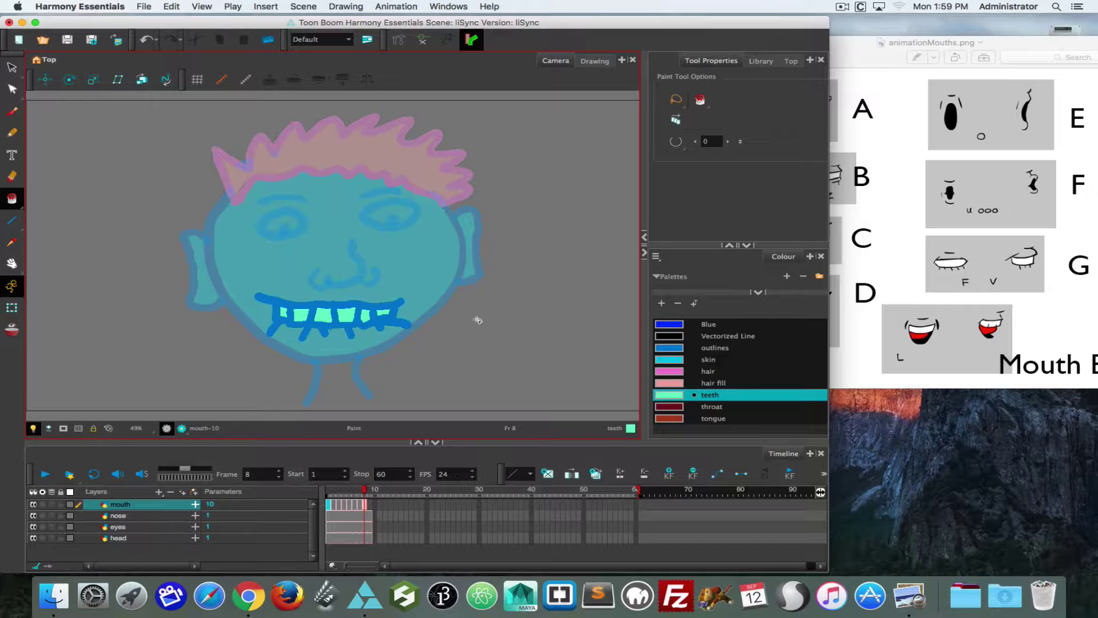
Fill the opening below the teeth of the frame 4 mouth with the throat colour.
{"action": "key", "text": "comma"}
{"action": "key", "text": "comma"}
{"action": "key", "text": "comma"}
{"action": "key", "text": "comma"}
{"action": "key", "text": "comma"}
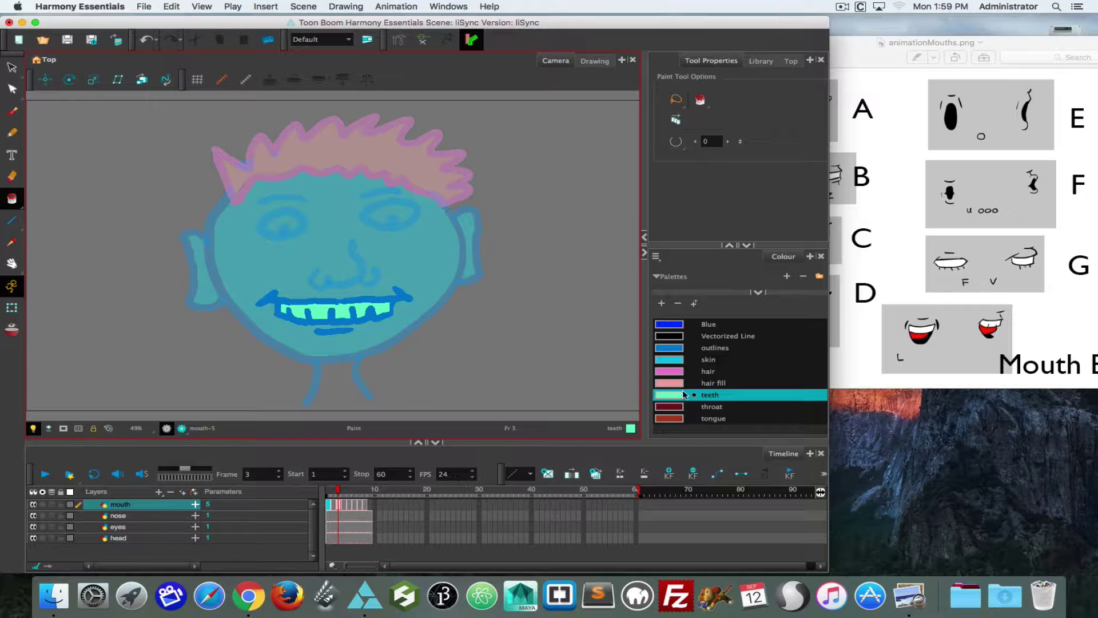
{"action": "left_click", "coordinate": [673, 407]}
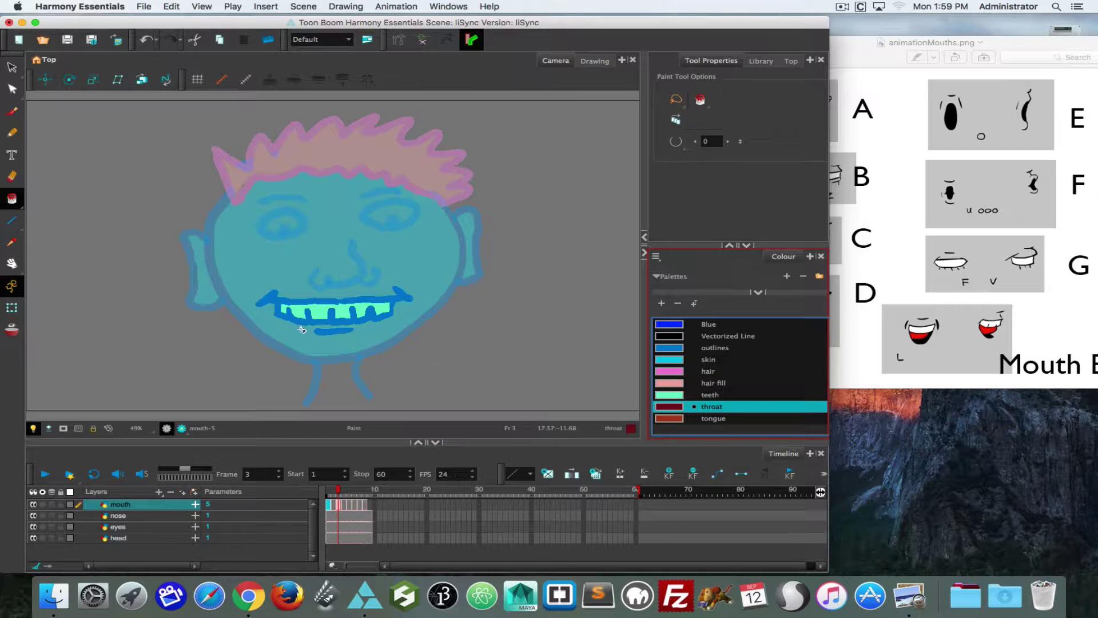
{"action": "key", "text": "period"}
{"action": "left_click", "coordinate": [341, 332]}
Fill the open areas inside the mouths on frames 5, 6 and 7 with the throat colour.
{"action": "key", "text": "period"}
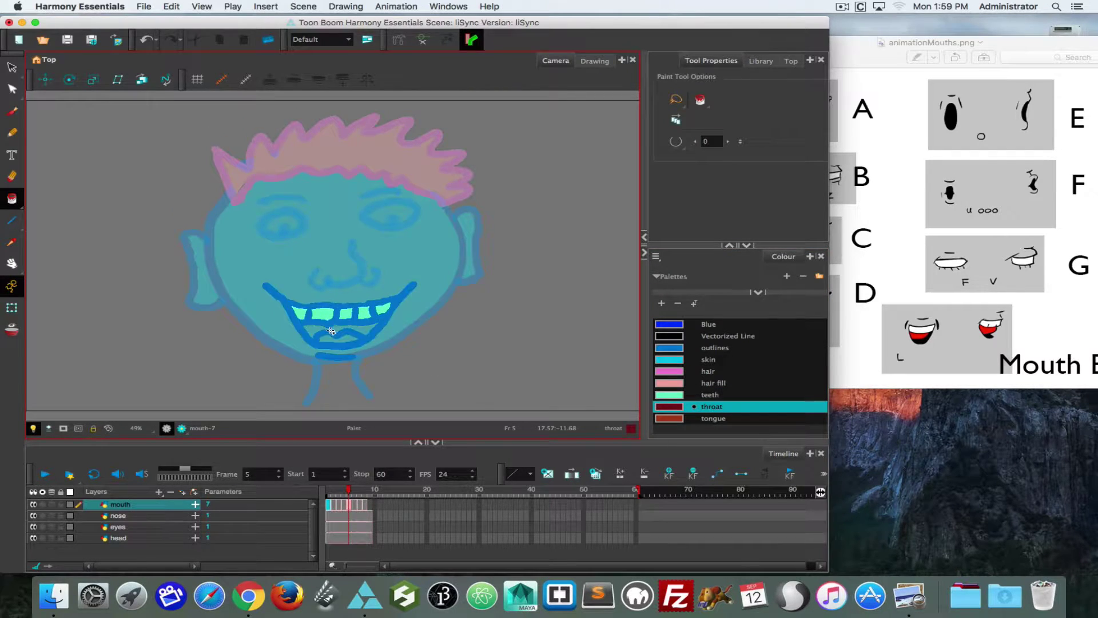
{"action": "left_click", "coordinate": [341, 332]}
{"action": "key", "text": "period"}
{"action": "left_click", "coordinate": [347, 333]}
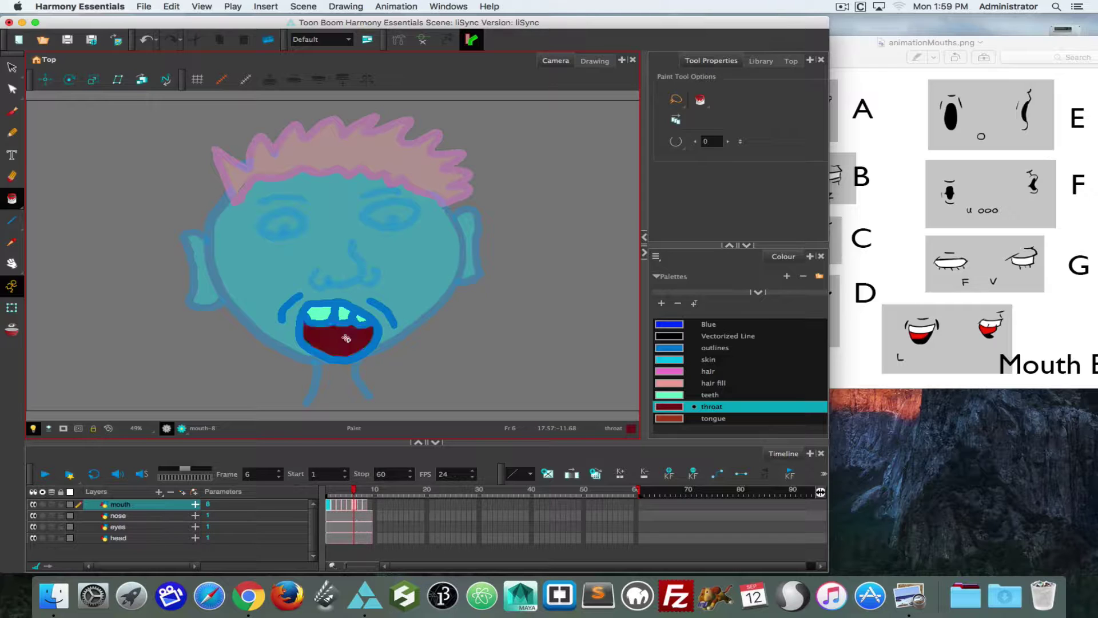
{"action": "key", "text": "period"}
{"action": "left_click", "coordinate": [349, 339]}
{"action": "key", "text": "period"}
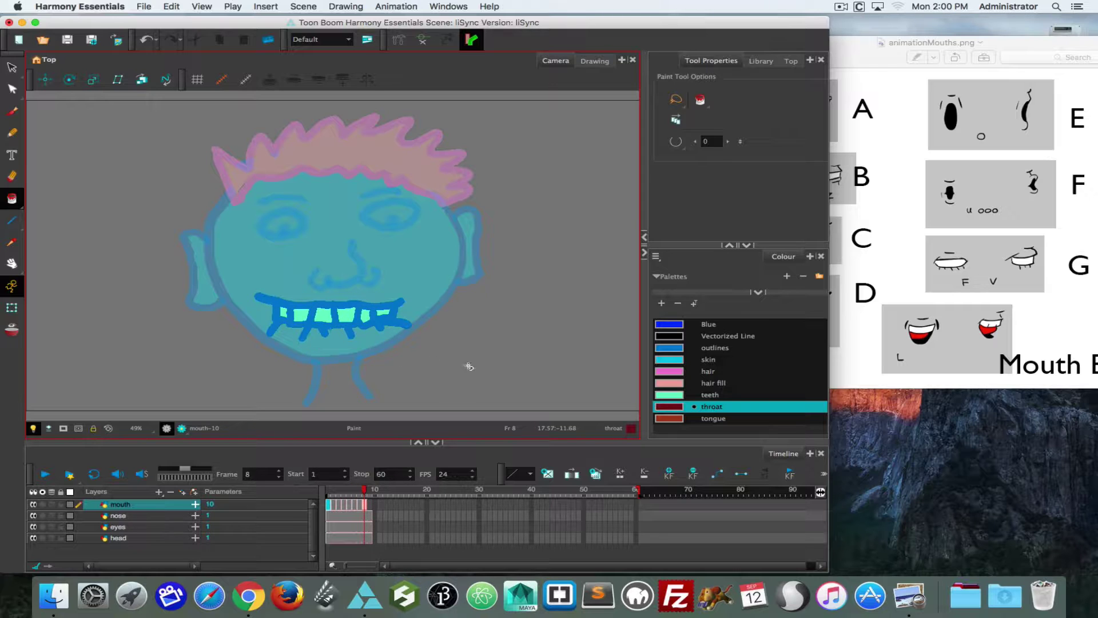
Fill the tongue in the frame 5 mouth drawing with the tongue colour.
{"action": "key", "text": "comma"}
{"action": "key", "text": "comma"}
{"action": "left_click", "coordinate": [671, 419]}
{"action": "key", "text": "comma"}
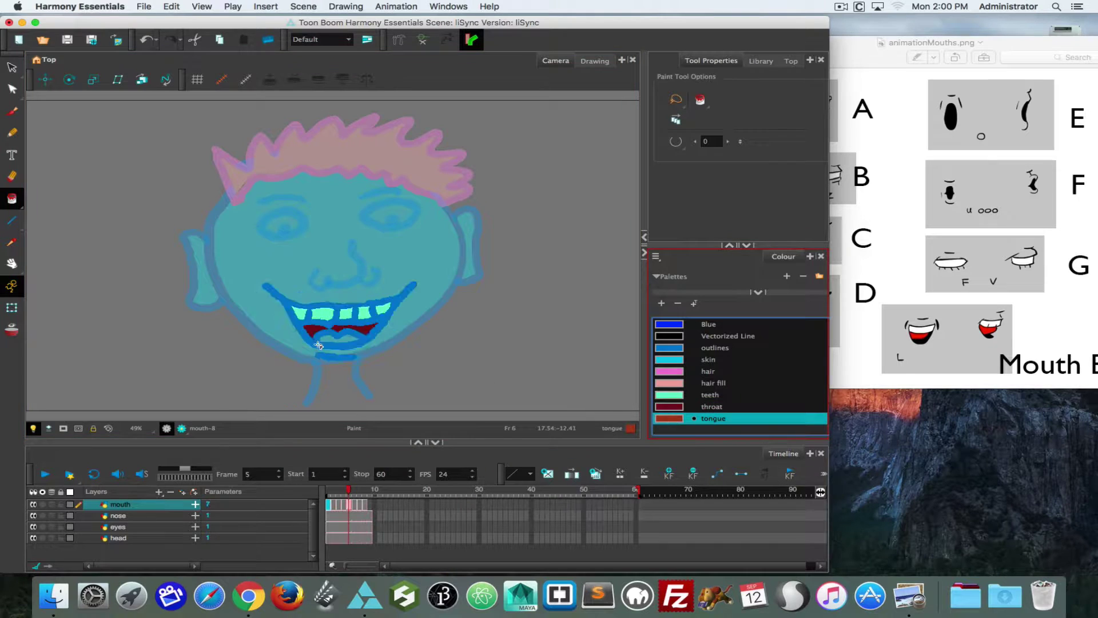
{"action": "left_click", "coordinate": [329, 338]}
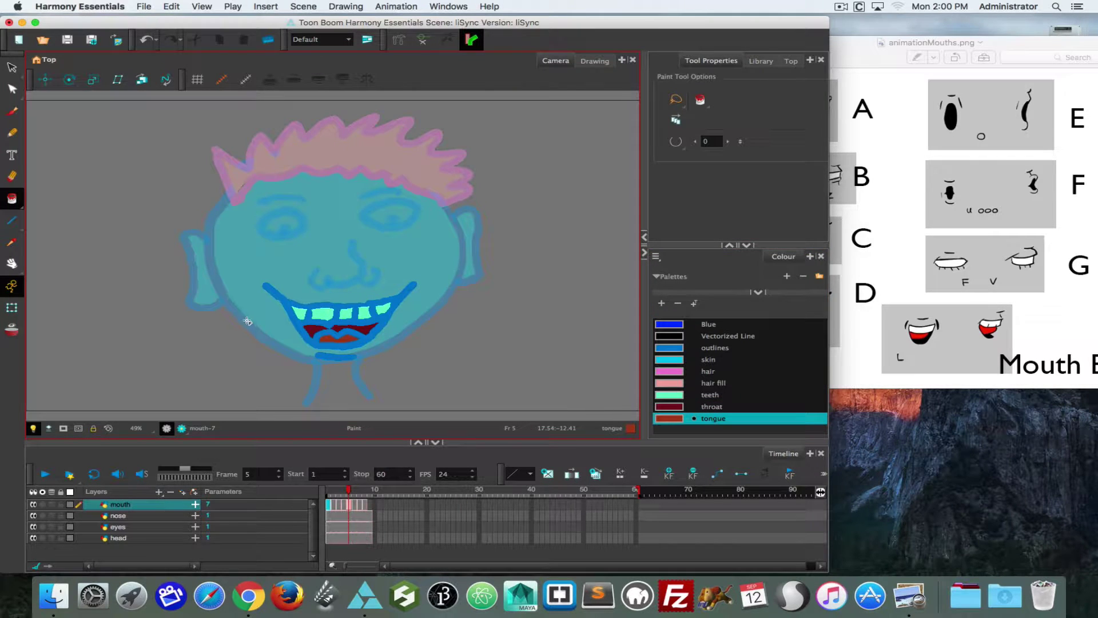
Step back and forth through the mouth frames to check the teeth, throat and tongue fills on each drawing.
{"action": "key", "text": "comma"}
{"action": "key", "text": "comma"}
{"action": "key", "text": "period"}
{"action": "key", "text": "period"}
{"action": "key", "text": "period"}
{"action": "key", "text": "period"}
{"action": "key", "text": "period"}
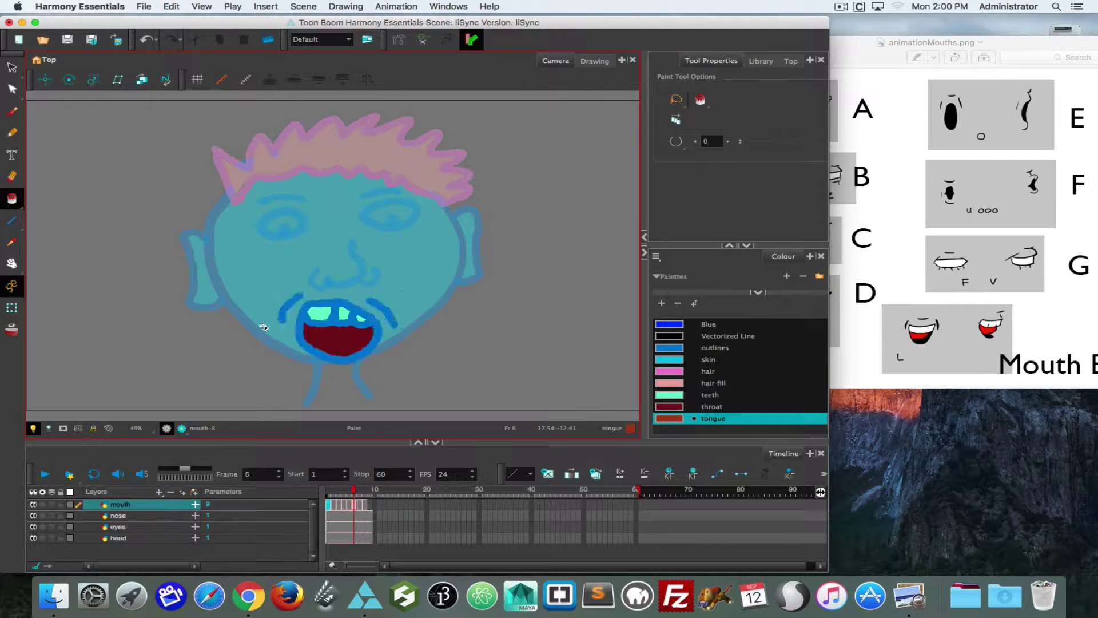
{"action": "key", "text": "comma"}
{"action": "key", "text": "comma"}
{"action": "key", "text": "comma"}
{"action": "key", "text": "comma"}
{"action": "key", "text": "comma"}
{"action": "key", "text": "comma"}
{"action": "key", "text": "comma"}
{"action": "key", "text": "period"}
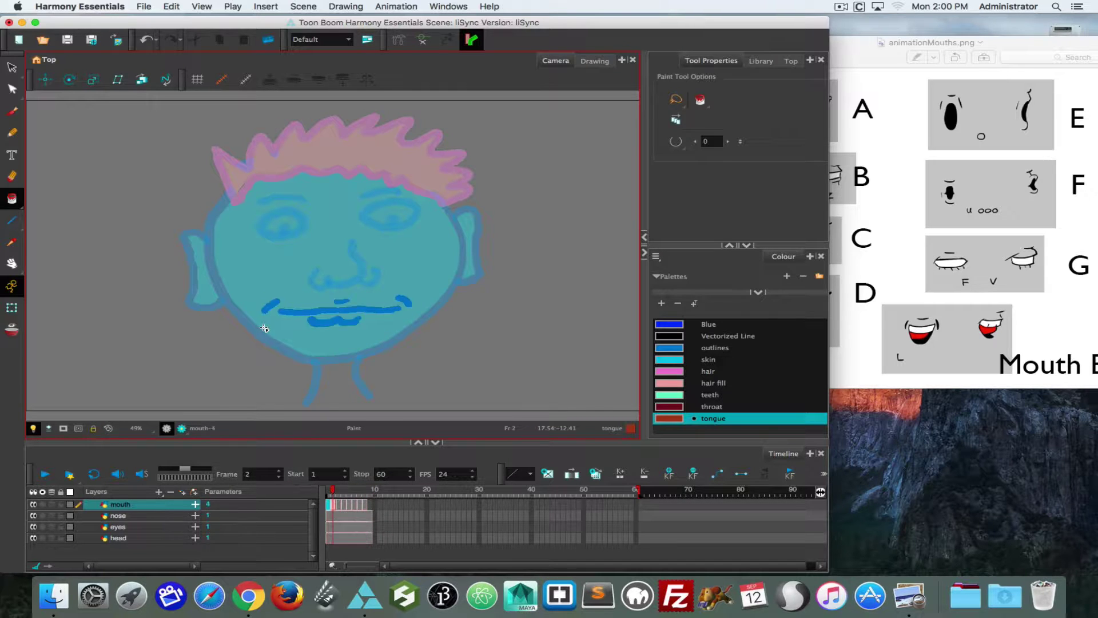
{"action": "key", "text": "period"}
{"action": "key", "text": "period"}
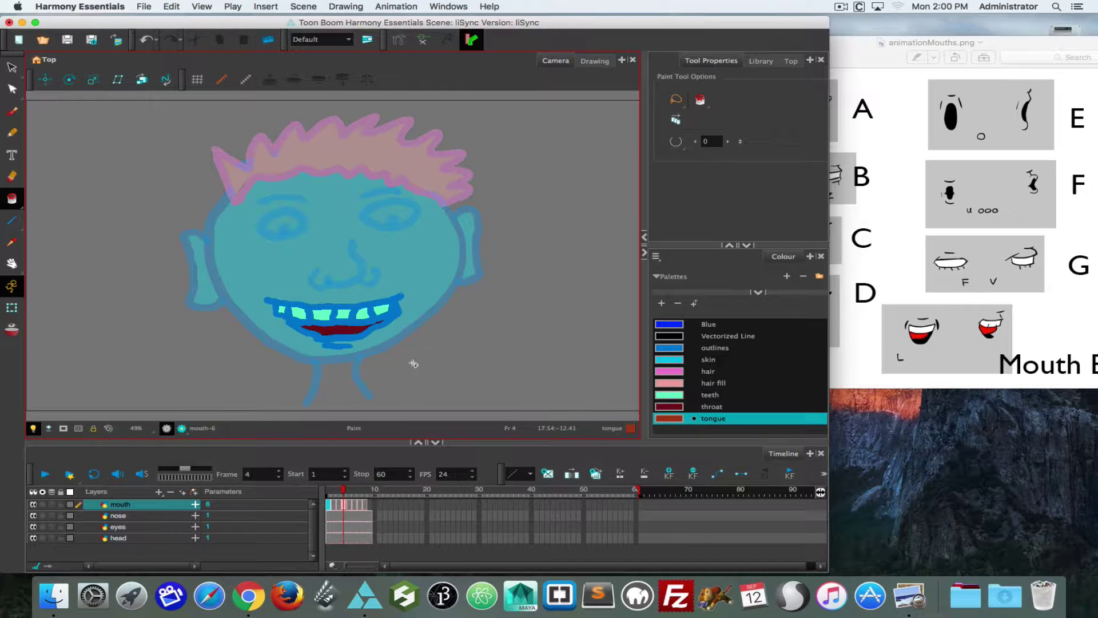
Brush a curved lower jaw line in the outlines colour beneath the frame 4 mouth, just below the head's chin.
{"action": "left_click", "coordinate": [676, 347]}
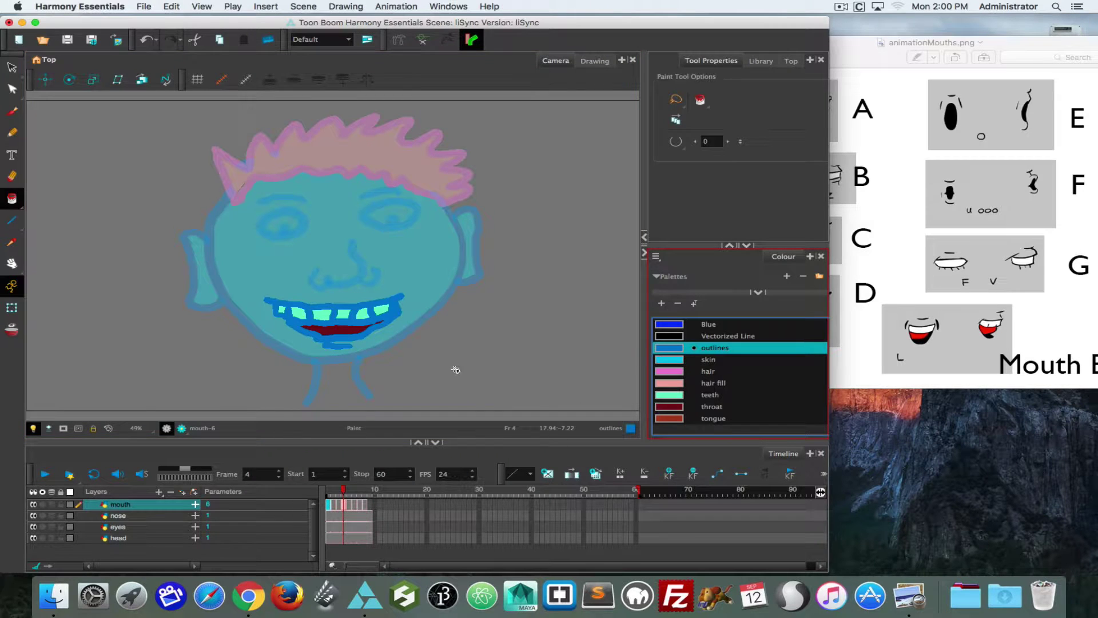
{"action": "left_click", "coordinate": [407, 330]}
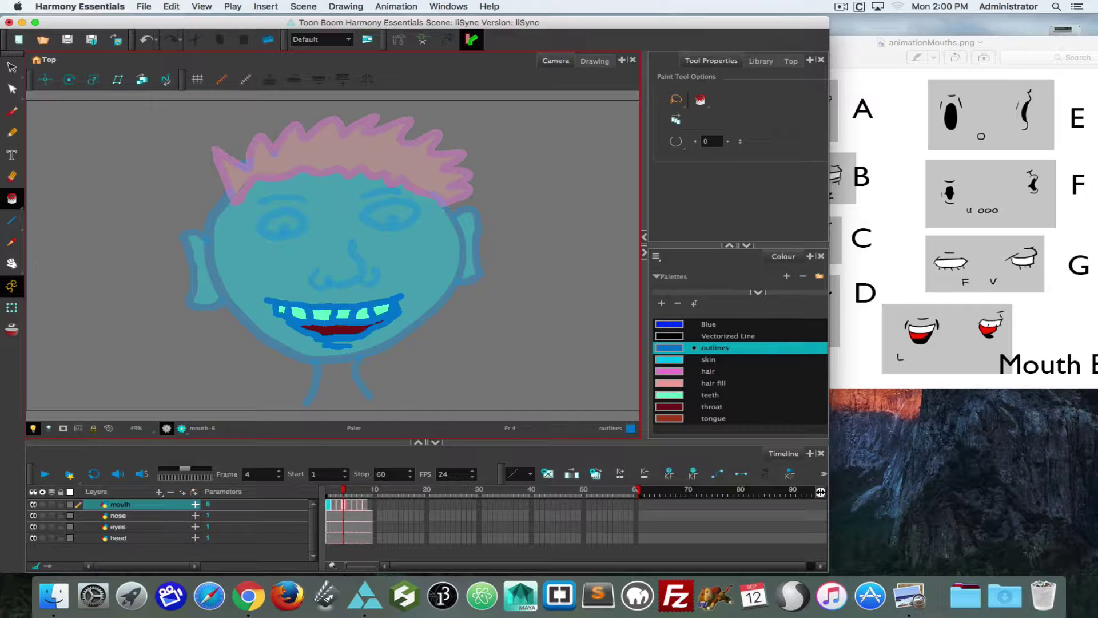
{"action": "left_click", "coordinate": [11, 110]}
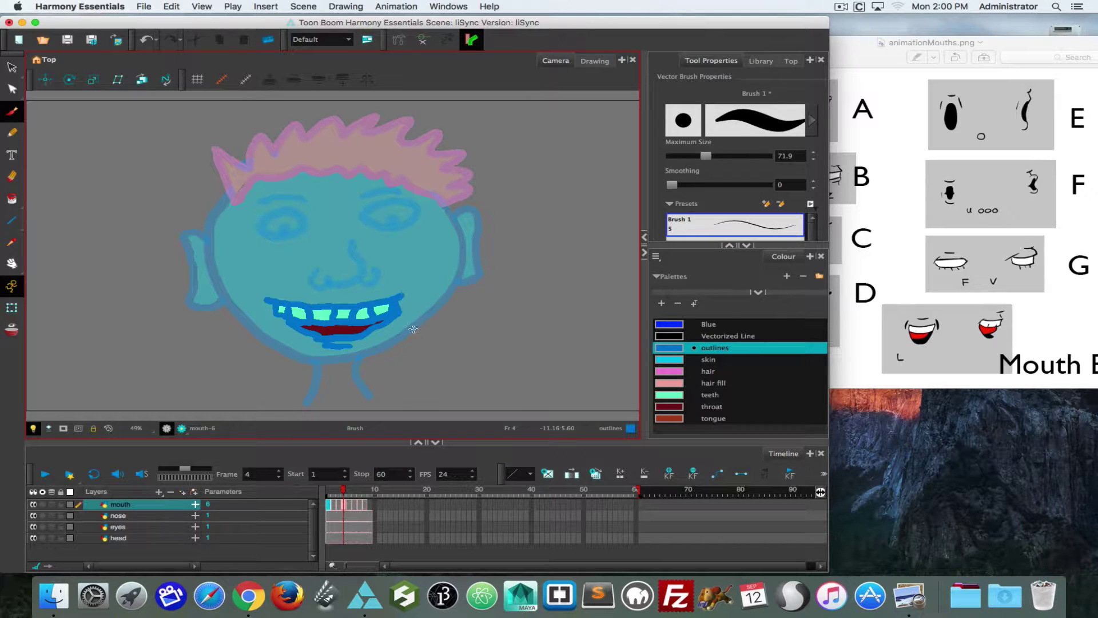
{"action": "mouse_move", "coordinate": [409, 329]}
{"action": "left_mouse_down"}
{"action": "mouse_move", "coordinate": [379, 353]}
{"action": "mouse_move", "coordinate": [311, 369]}
{"action": "mouse_move", "coordinate": [256, 330]}
{"action": "left_mouse_up"}
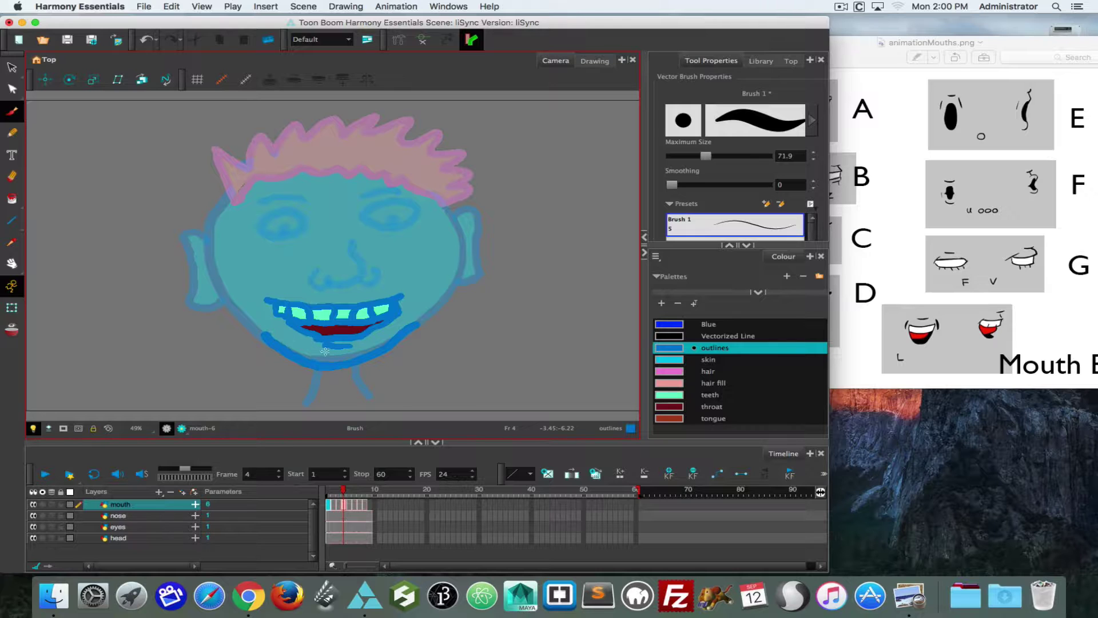
Brush a lowered jaw line in the outlines colour beneath the frame 5 mouth and enable onion skin to compare neighbouring frames.
{"action": "key", "text": "period"}
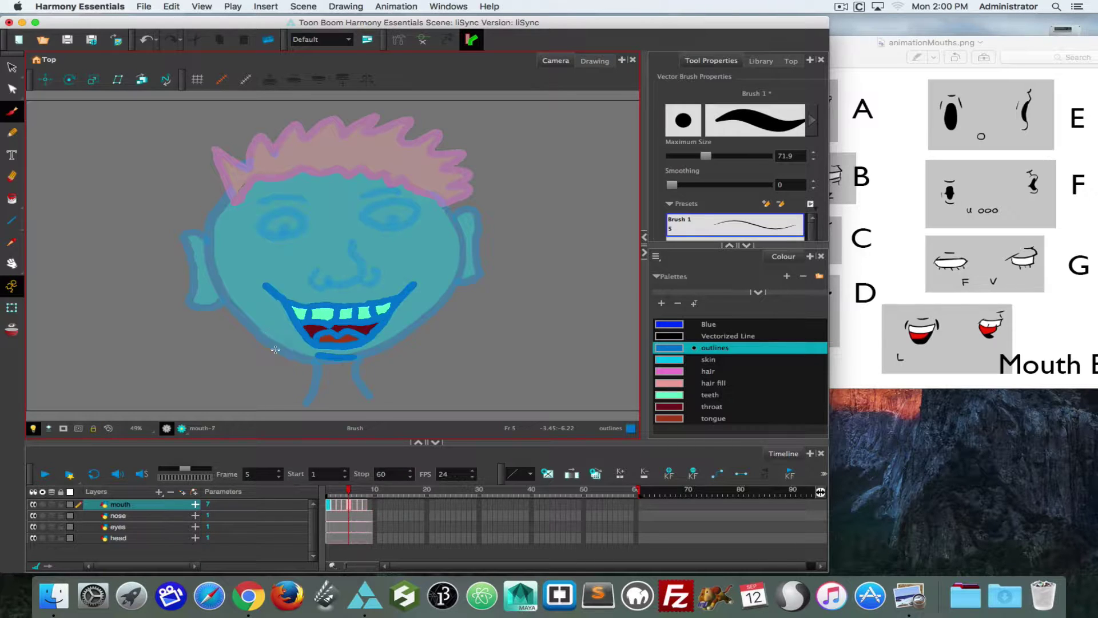
{"action": "mouse_move", "coordinate": [253, 328]}
{"action": "left_mouse_down"}
{"action": "mouse_move", "coordinate": [329, 374]}
{"action": "mouse_move", "coordinate": [368, 365]}
{"action": "mouse_move", "coordinate": [428, 317]}
{"action": "left_mouse_up"}
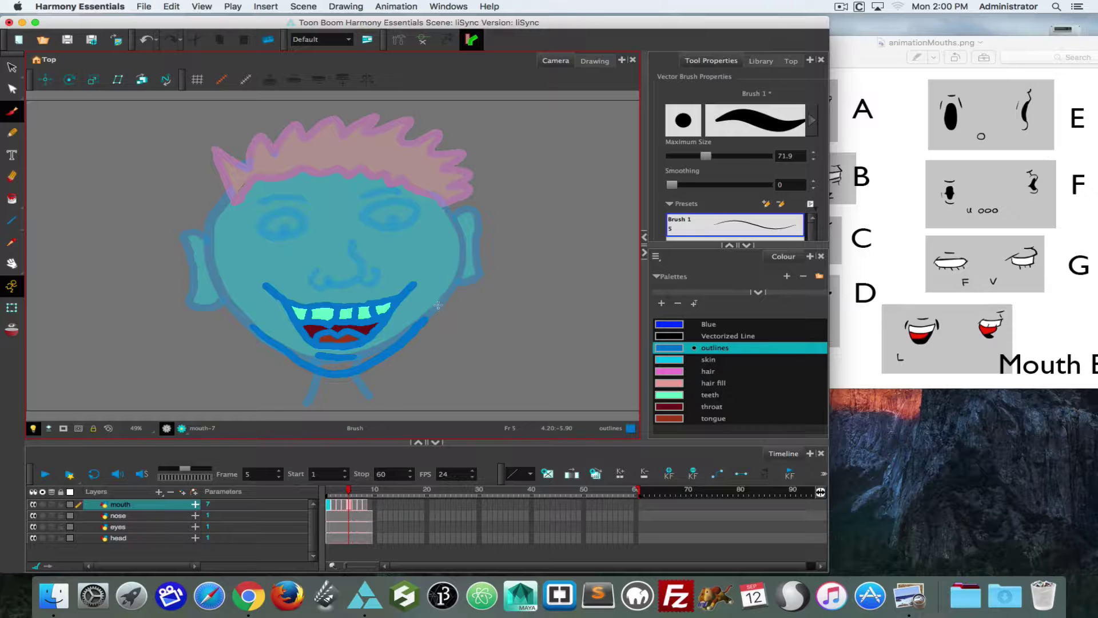
{"action": "left_click", "coordinate": [10, 330]}
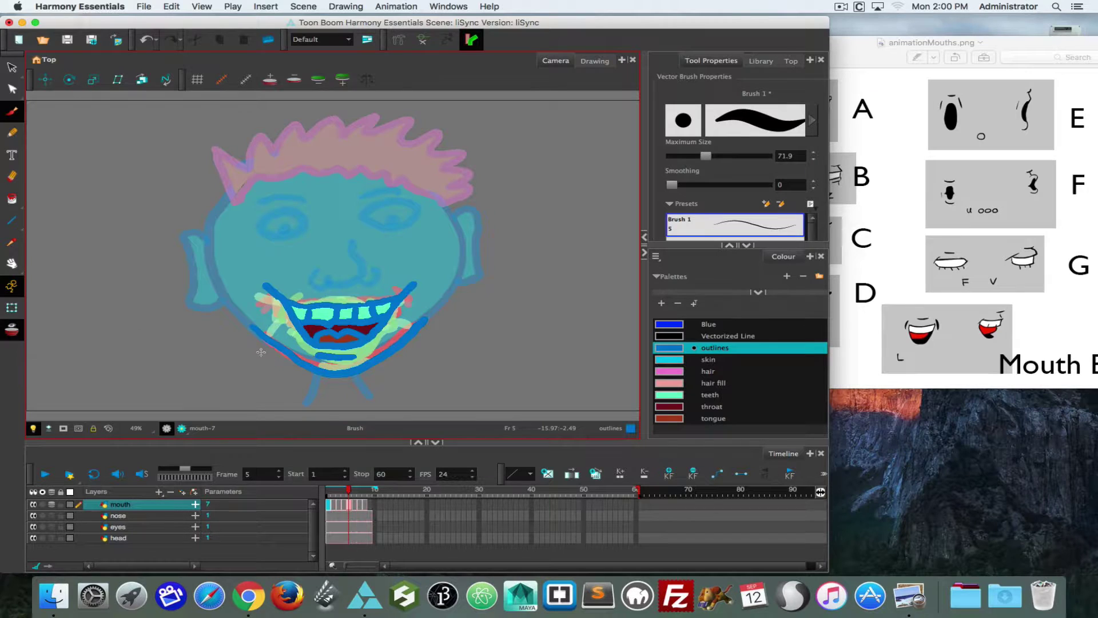
Brush lowered jaw lines in the outlines colour beneath the frame 6 and frame 7 mouths, dropping the frame 7 jaw further.
{"action": "key", "text": "period"}
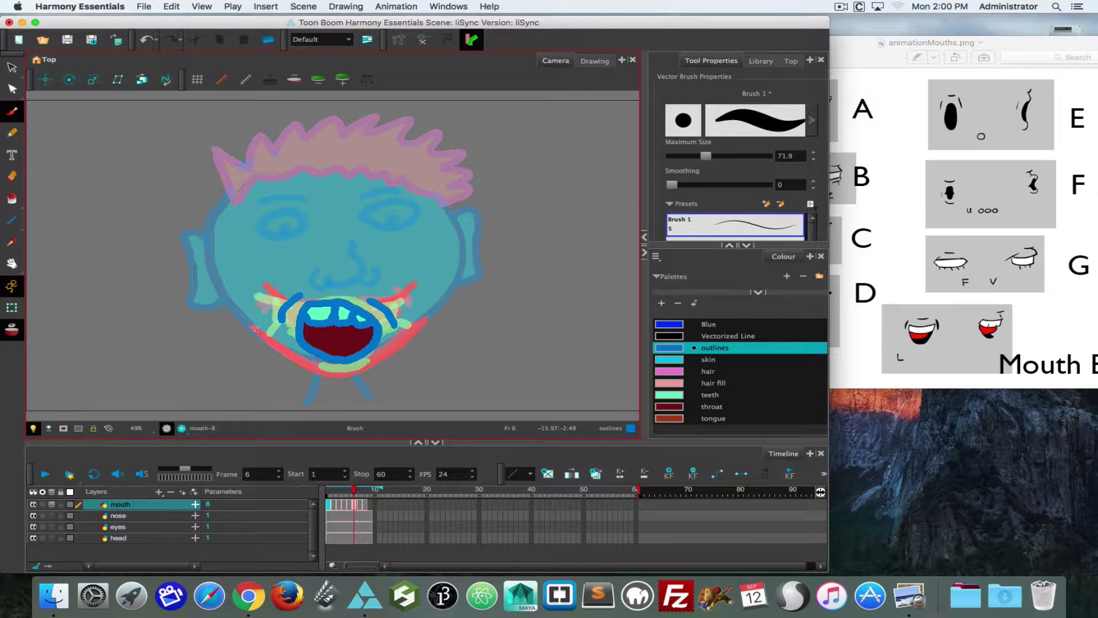
{"action": "mouse_move", "coordinate": [264, 336]}
{"action": "left_mouse_down"}
{"action": "mouse_move", "coordinate": [325, 377]}
{"action": "mouse_move", "coordinate": [360, 374]}
{"action": "mouse_move", "coordinate": [429, 318]}
{"action": "left_mouse_up"}
{"action": "key", "text": "period"}
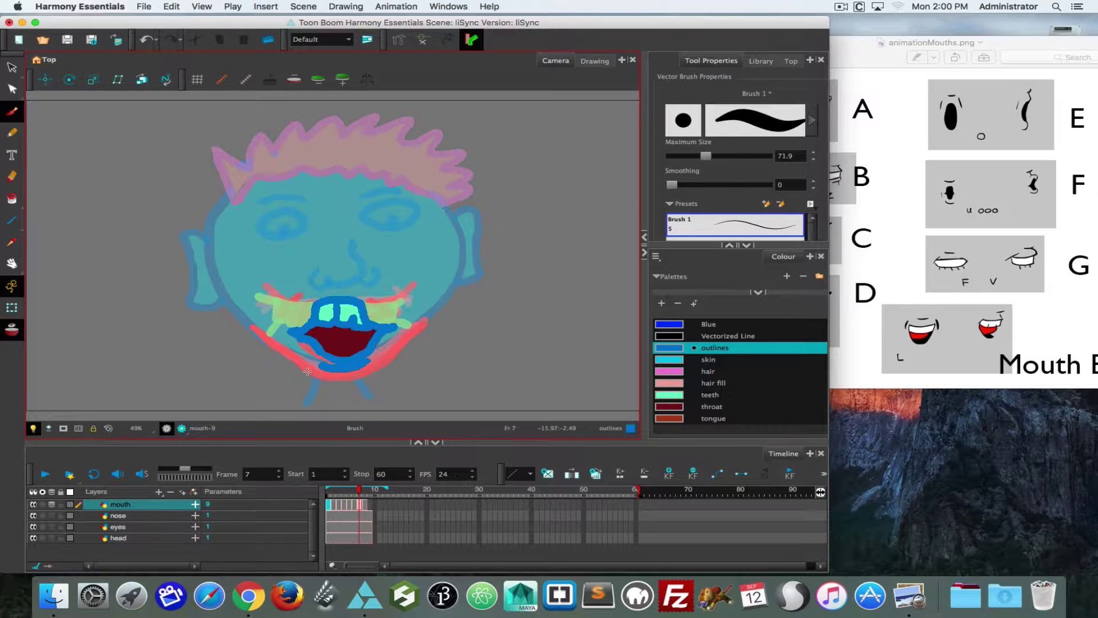
{"action": "mouse_move", "coordinate": [259, 331]}
{"action": "left_mouse_down"}
{"action": "mouse_move", "coordinate": [319, 385]}
{"action": "mouse_move", "coordinate": [355, 388]}
{"action": "mouse_move", "coordinate": [432, 316]}
{"action": "left_mouse_up"}
{"action": "key", "text": "period"}
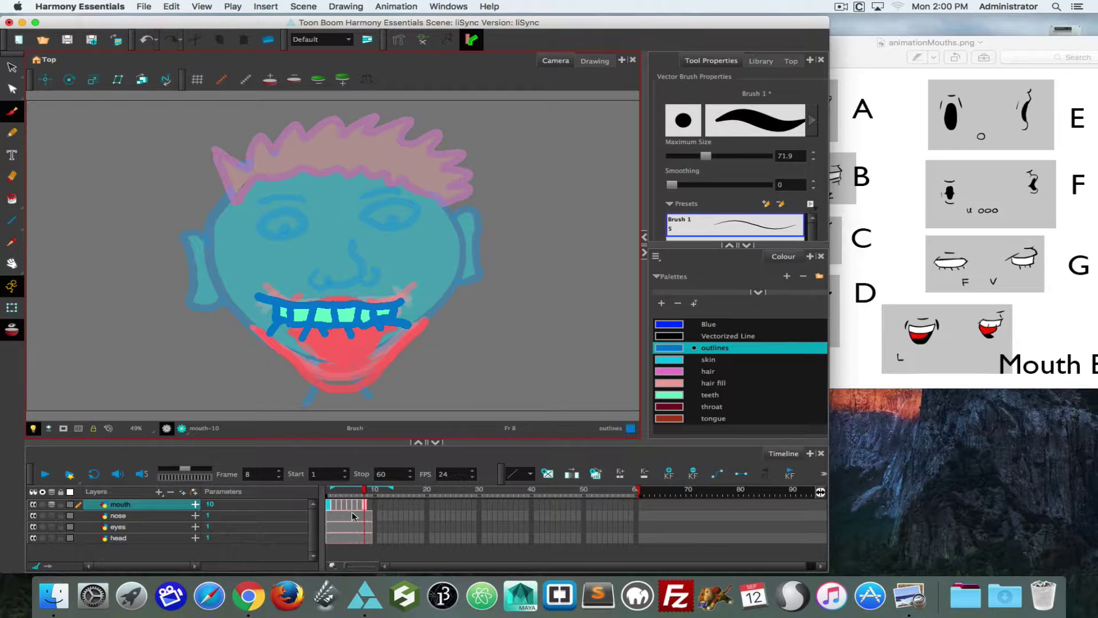
Turn off onion skin and brush the skin colour over the gap between the mouth and jaw line in frame 4.
{"action": "mouse_move", "coordinate": [366, 493]}
{"action": "left_mouse_down"}
{"action": "mouse_move", "coordinate": [327, 493]}
{"action": "mouse_move", "coordinate": [365, 493]}
{"action": "mouse_move", "coordinate": [343, 491]}
{"action": "left_mouse_up"}
{"action": "left_click", "coordinate": [12, 330]}
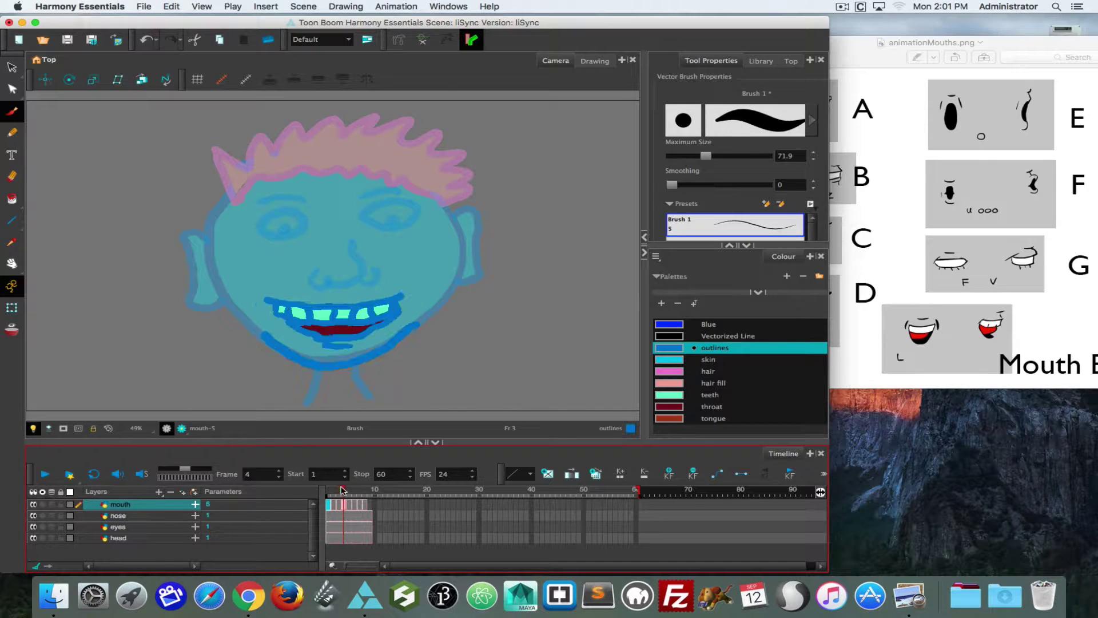
{"action": "left_click", "coordinate": [668, 360]}
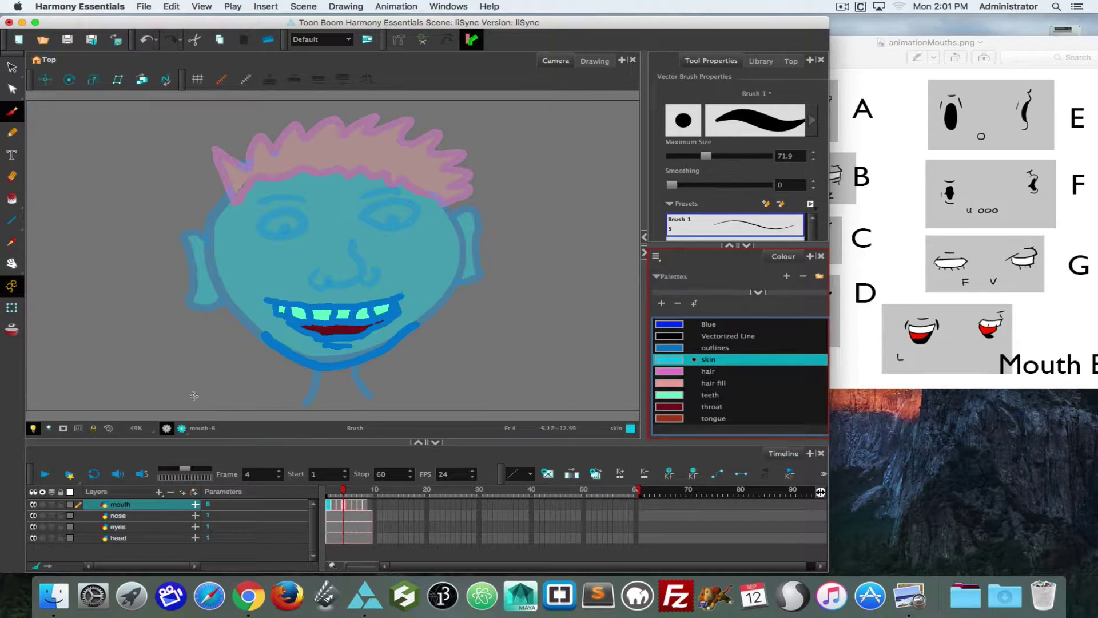
{"action": "left_click", "coordinate": [300, 346]}
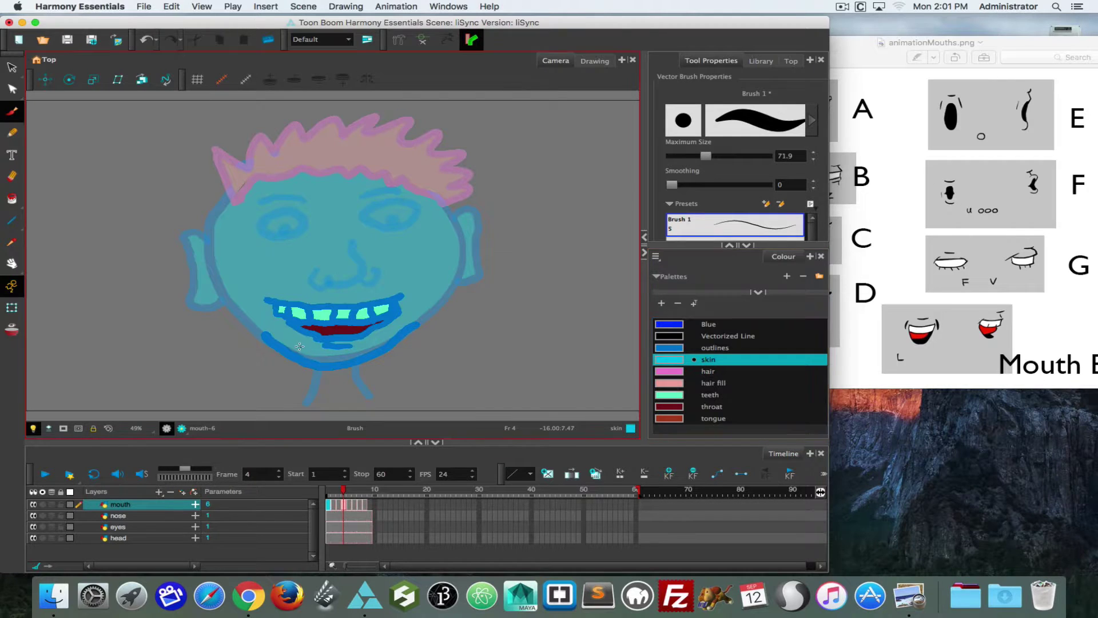
{"action": "mouse_move", "coordinate": [299, 345]}
{"action": "left_mouse_down"}
{"action": "mouse_move", "coordinate": [339, 358]}
{"action": "mouse_move", "coordinate": [389, 330]}
{"action": "left_mouse_up"}
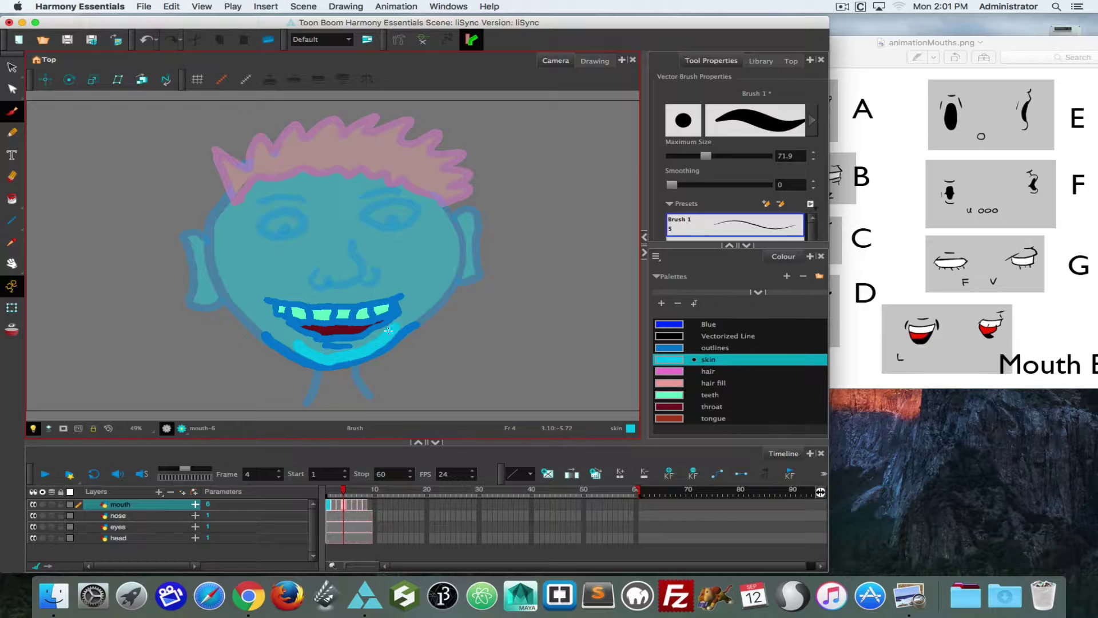
{"action": "mouse_move", "coordinate": [264, 321]}
{"action": "left_mouse_down"}
{"action": "mouse_move", "coordinate": [337, 366]}
{"action": "mouse_move", "coordinate": [321, 360]}
{"action": "mouse_move", "coordinate": [359, 362]}
{"action": "mouse_move", "coordinate": [423, 311]}
{"action": "left_mouse_up"}
Brush the skin colour between the open mouth and the lowered jaw line in frame 6.
{"action": "key", "text": "."}
{"action": "key", "text": "period"}
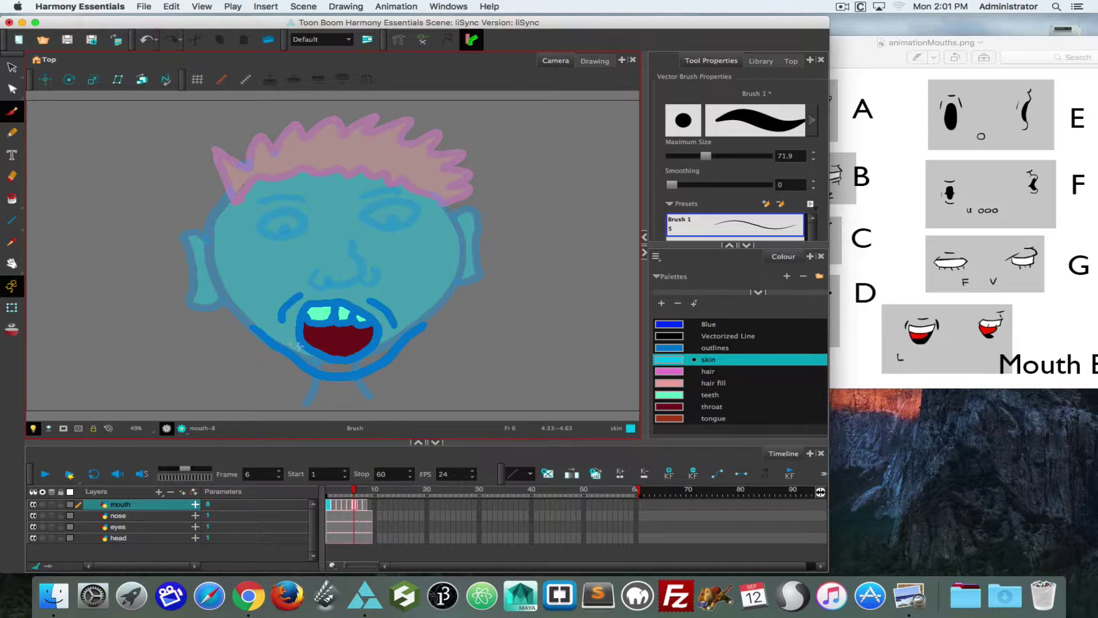
{"action": "mouse_move", "coordinate": [293, 344]}
{"action": "left_mouse_down"}
{"action": "mouse_move", "coordinate": [316, 361]}
{"action": "mouse_move", "coordinate": [298, 350]}
{"action": "mouse_move", "coordinate": [334, 368]}
{"action": "mouse_move", "coordinate": [359, 364]}
{"action": "mouse_move", "coordinate": [402, 331]}
{"action": "mouse_move", "coordinate": [352, 368]}
{"action": "mouse_move", "coordinate": [342, 367]}
{"action": "left_mouse_up"}
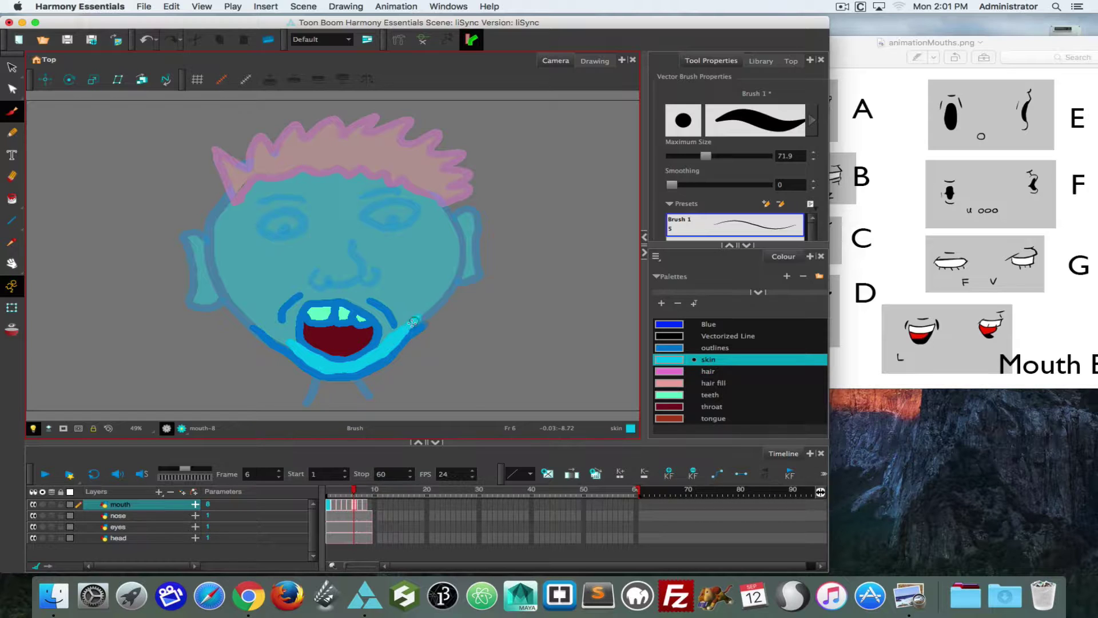
Brush the skin colour around the lower lip out to the jaw line in frame 7 and turn off the light table.
{"action": "key", "text": "period"}
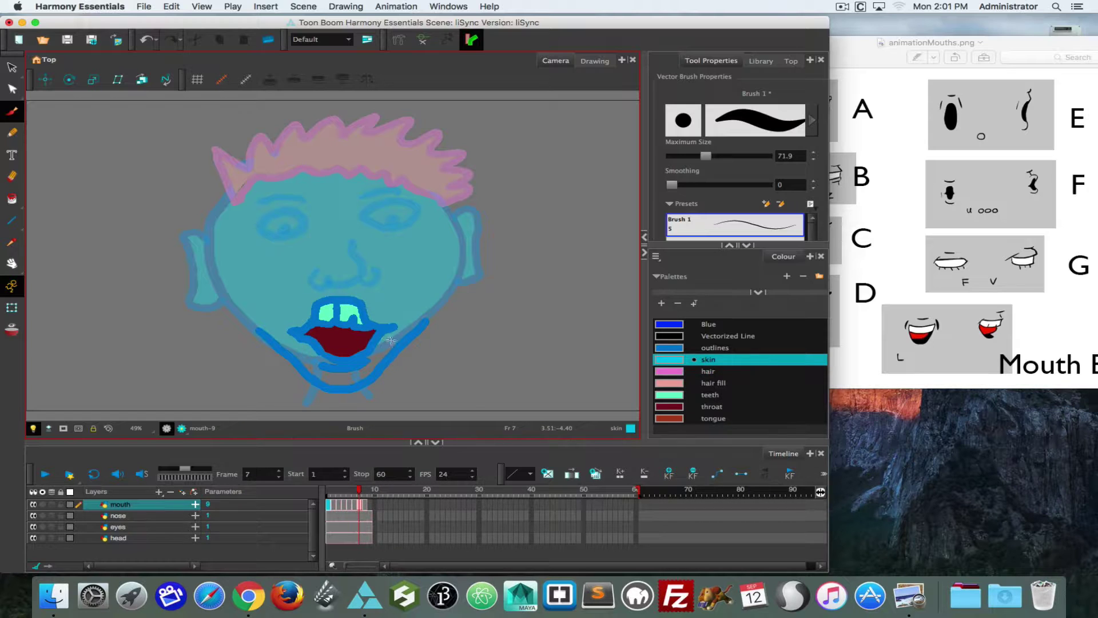
{"action": "mouse_move", "coordinate": [391, 340]}
{"action": "left_mouse_down"}
{"action": "mouse_move", "coordinate": [397, 333]}
{"action": "mouse_move", "coordinate": [383, 350]}
{"action": "mouse_move", "coordinate": [421, 302]}
{"action": "left_mouse_up"}
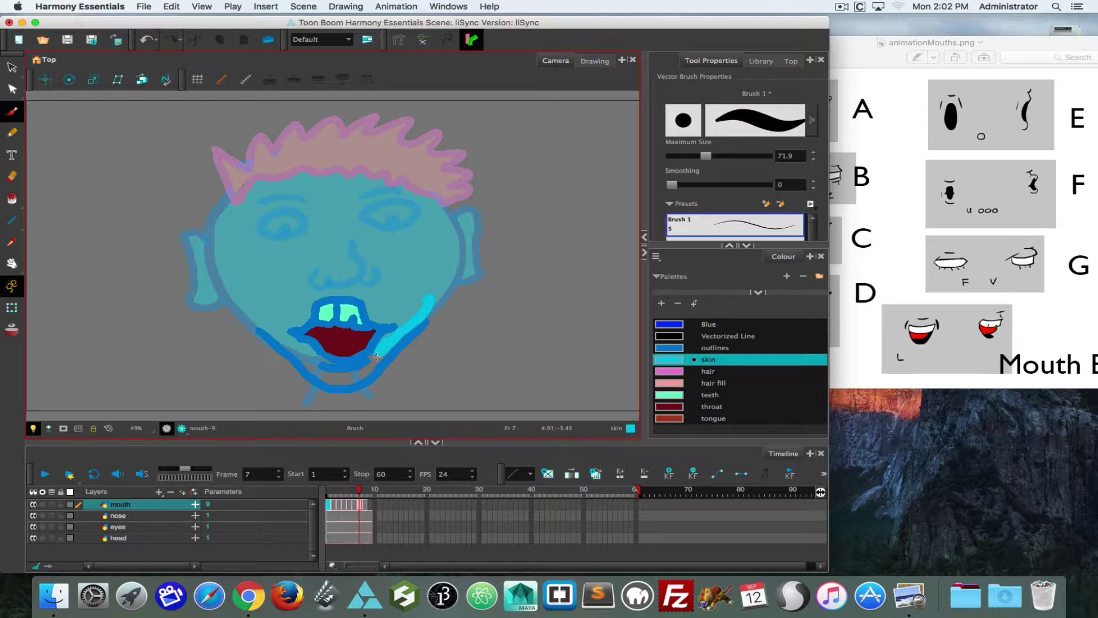
{"action": "mouse_move", "coordinate": [377, 357]}
{"action": "left_mouse_down"}
{"action": "mouse_move", "coordinate": [334, 378]}
{"action": "mouse_move", "coordinate": [353, 380]}
{"action": "mouse_move", "coordinate": [327, 382]}
{"action": "mouse_move", "coordinate": [298, 353]}
{"action": "mouse_move", "coordinate": [313, 358]}
{"action": "left_mouse_up"}
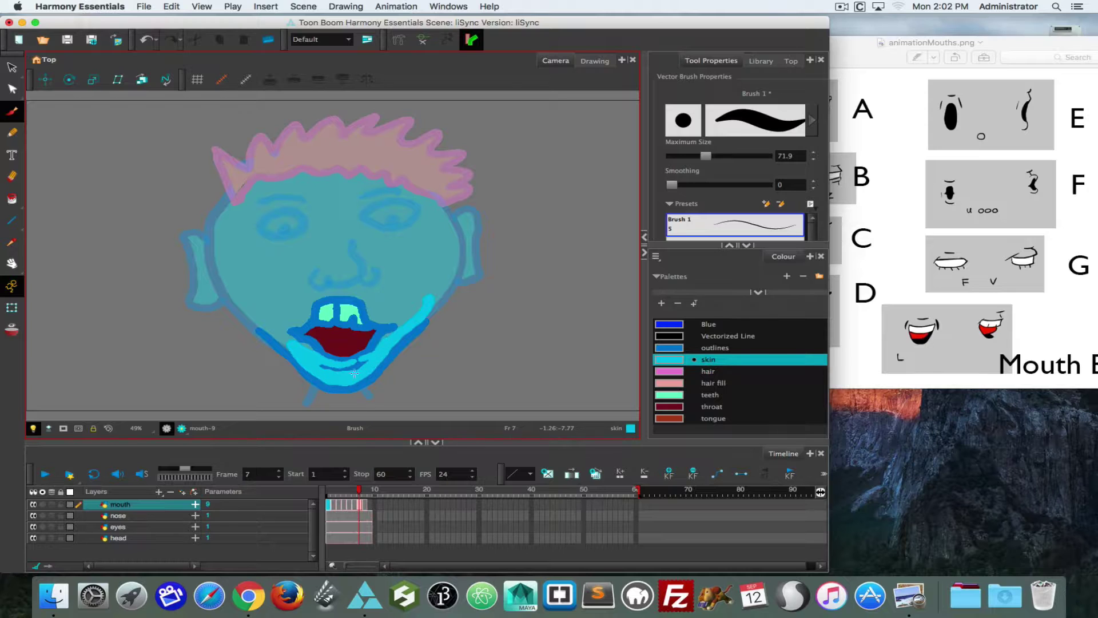
{"action": "left_click", "coordinate": [34, 428]}
Step back and forth through the mouth frames to check the jaw lines and skin paint against the head.
{"action": "left_click", "coordinate": [279, 473]}
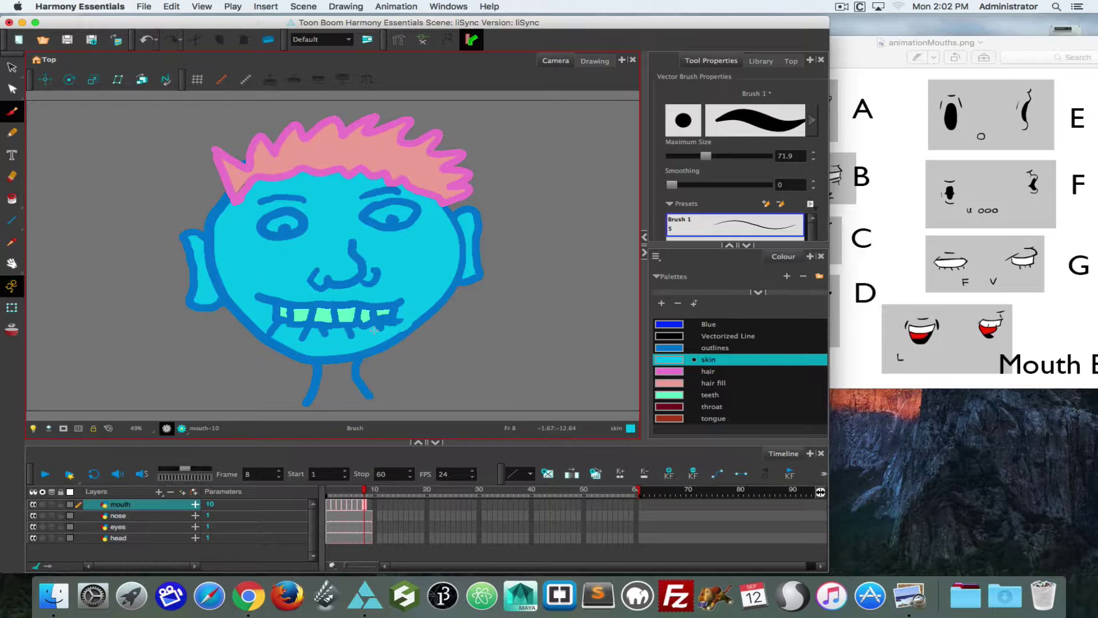
{"action": "key", "text": "comma"}
{"action": "key", "text": "comma"}
{"action": "key", "text": "comma"}
{"action": "key", "text": "comma"}
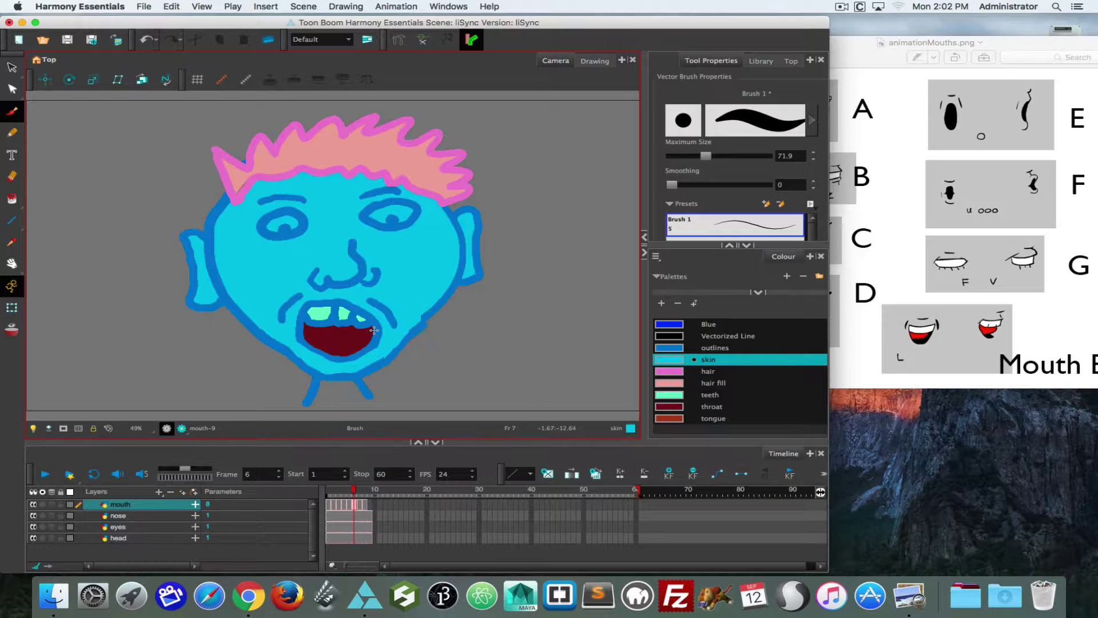
{"action": "key", "text": "comma"}
{"action": "key", "text": "comma"}
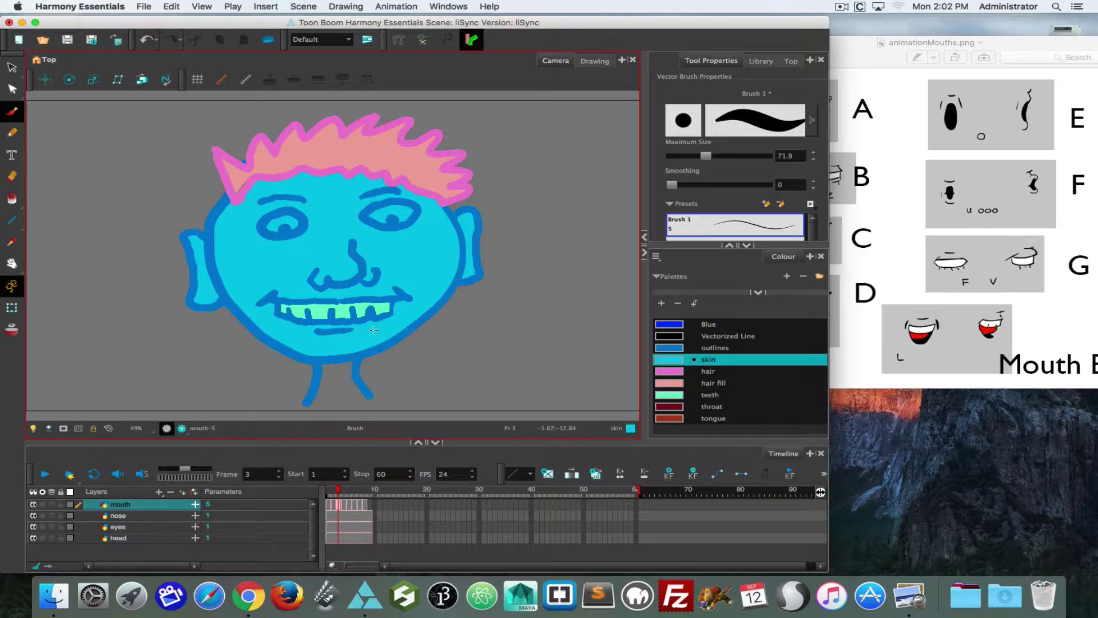
{"action": "key", "text": "period"}
{"action": "key", "text": "period"}
{"action": "key", "text": "period"}
{"action": "key", "text": "period"}
{"action": "key", "text": "comma"}
{"action": "key", "text": "comma"}
{"action": "key", "text": "comma"}
{"action": "key", "text": "comma"}
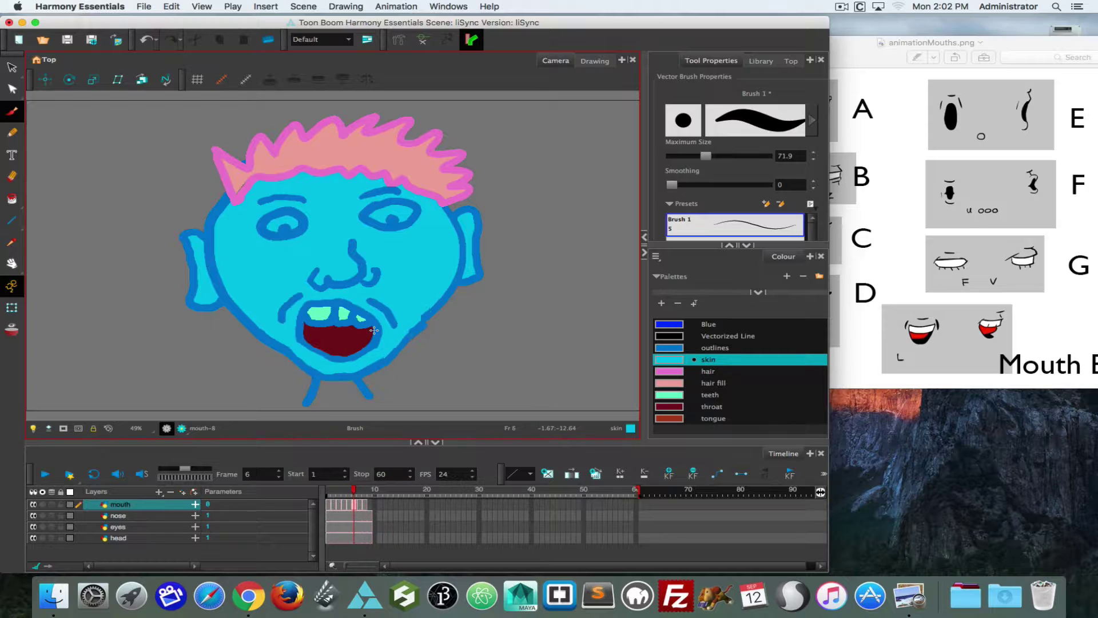
{"action": "key", "text": "period"}
{"action": "key", "text": "period"}
{"action": "key", "text": "period"}
{"action": "key", "text": "period"}
{"action": "key", "text": "period"}
{"action": "key", "text": "period"}
{"action": "key", "text": "period"}
{"action": "key", "text": "comma"}
{"action": "key", "text": "comma"}
{"action": "key", "text": "comma"}
{"action": "key", "text": "comma"}
{"action": "key", "text": "comma"}
{"action": "key", "text": "comma"}
{"action": "key", "text": "comma"}
{"action": "key", "text": "comma"}
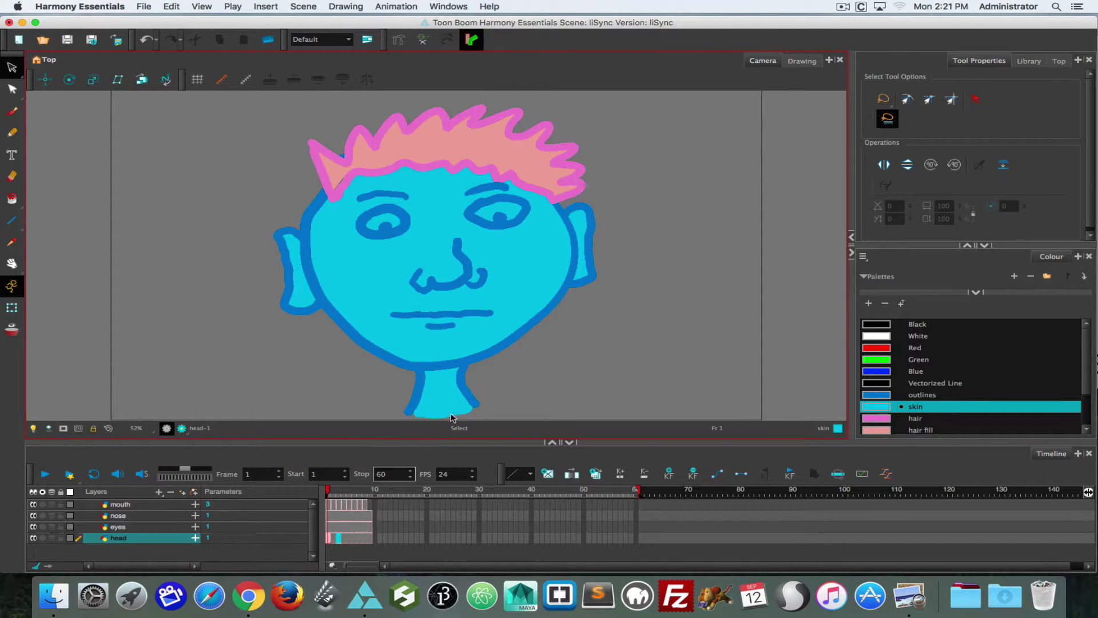
Erase the stray bump on the outer edge of the jaw line in the frame 6 mouth drawing.
{"action": "left_click", "coordinate": [333, 498]}
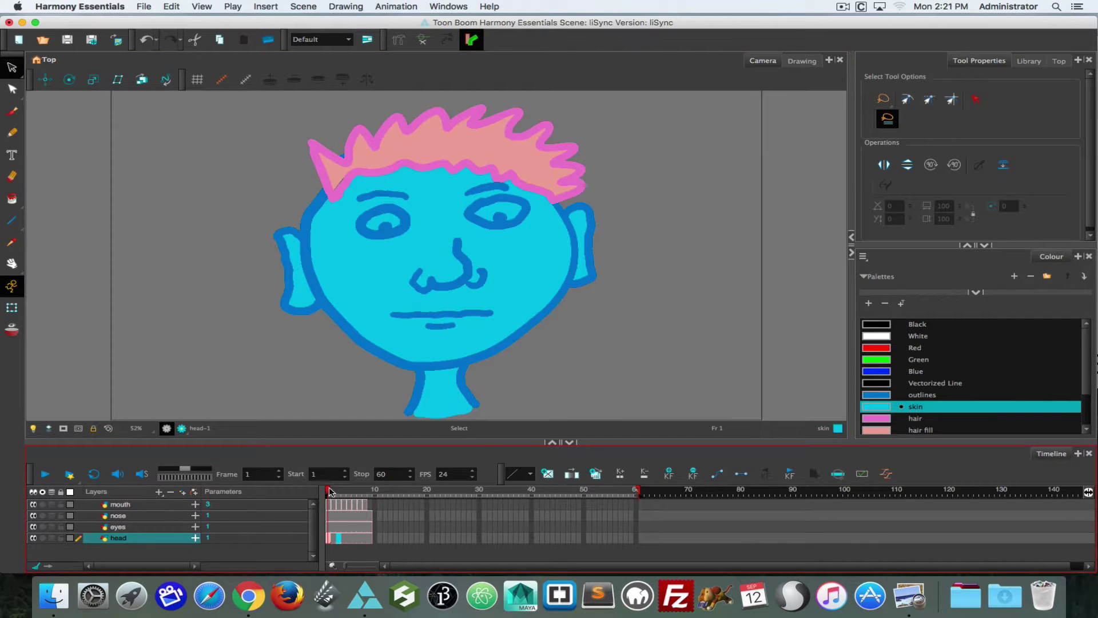
{"action": "left_click_drag", "start_coordinate": [329, 491], "coordinate": [356, 488]}
{"action": "left_click", "coordinate": [11, 175]}
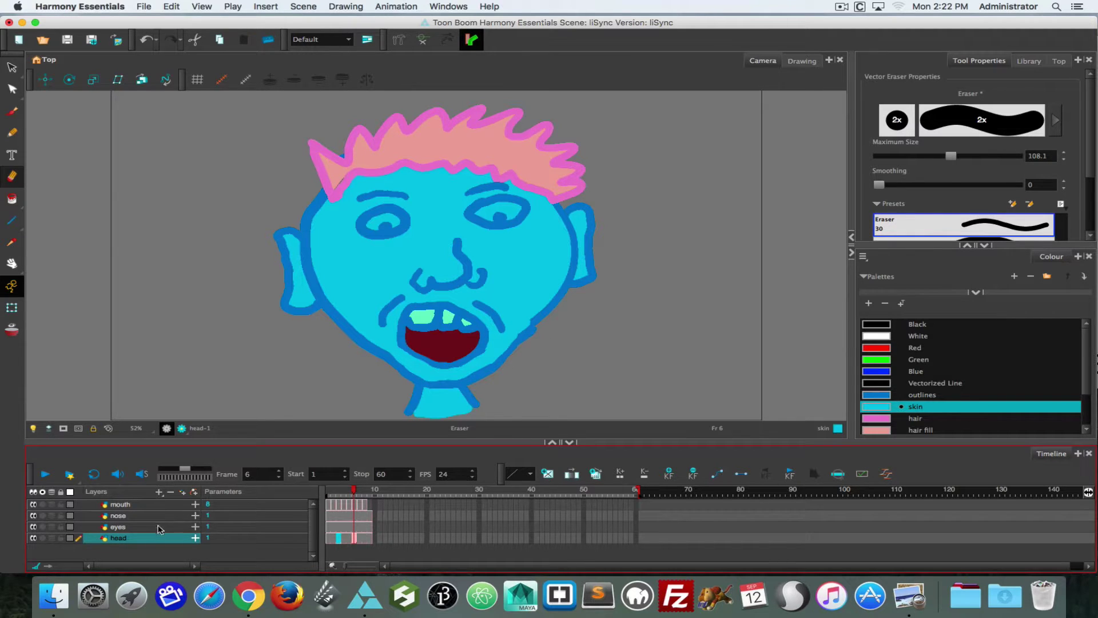
{"action": "left_click", "coordinate": [356, 504]}
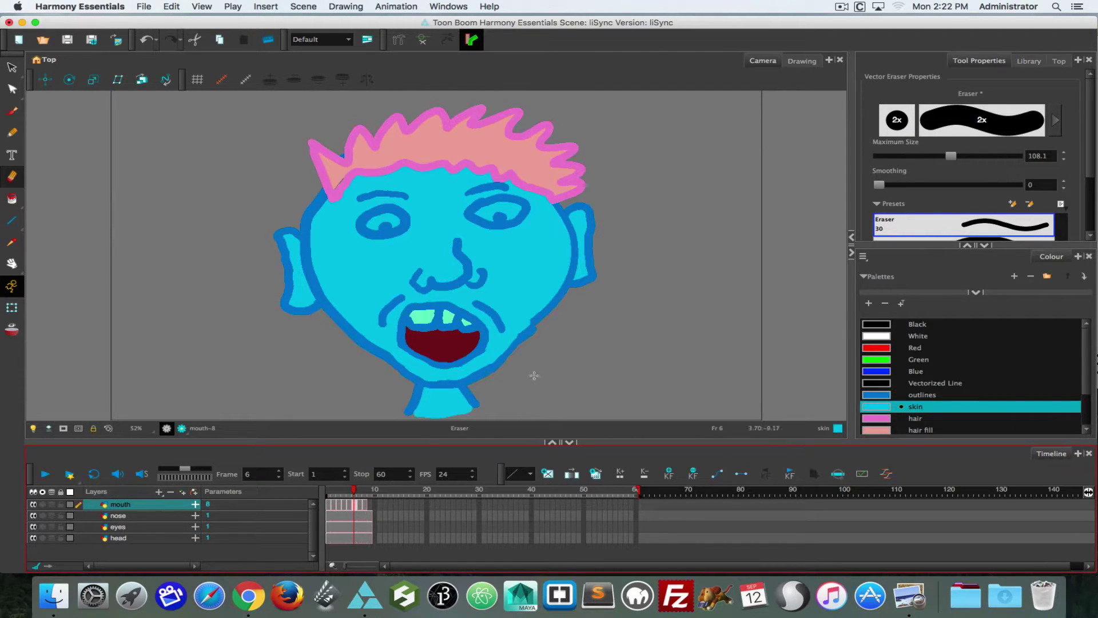
{"action": "left_click_drag", "start_coordinate": [545, 333], "coordinate": [522, 352]}
{"action": "key", "text": "super+z"}
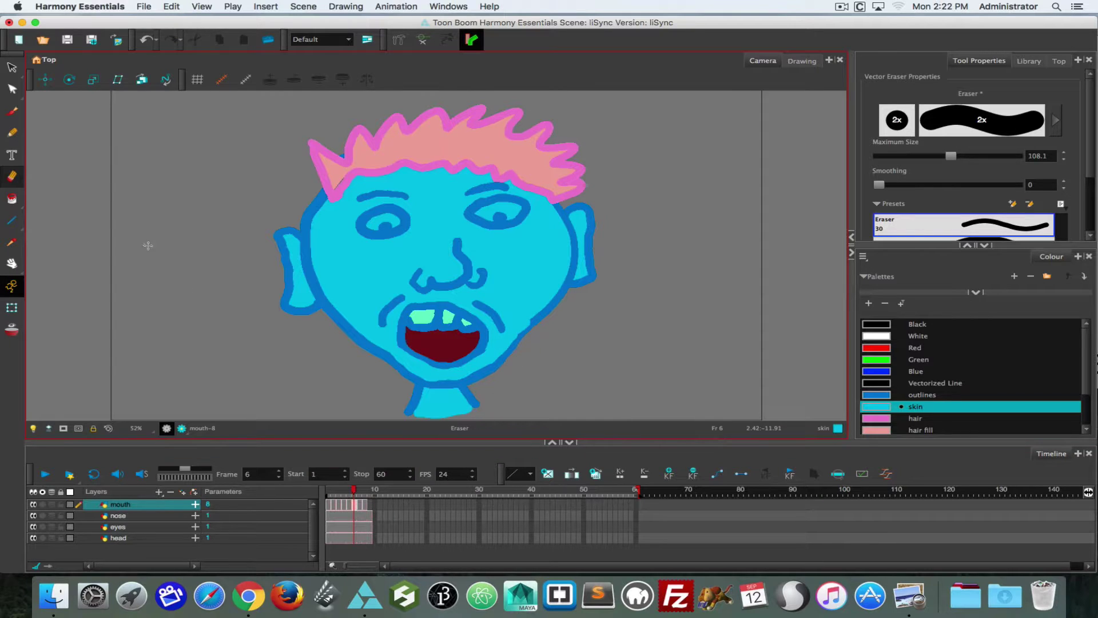
{"action": "left_click", "coordinate": [11, 67]}
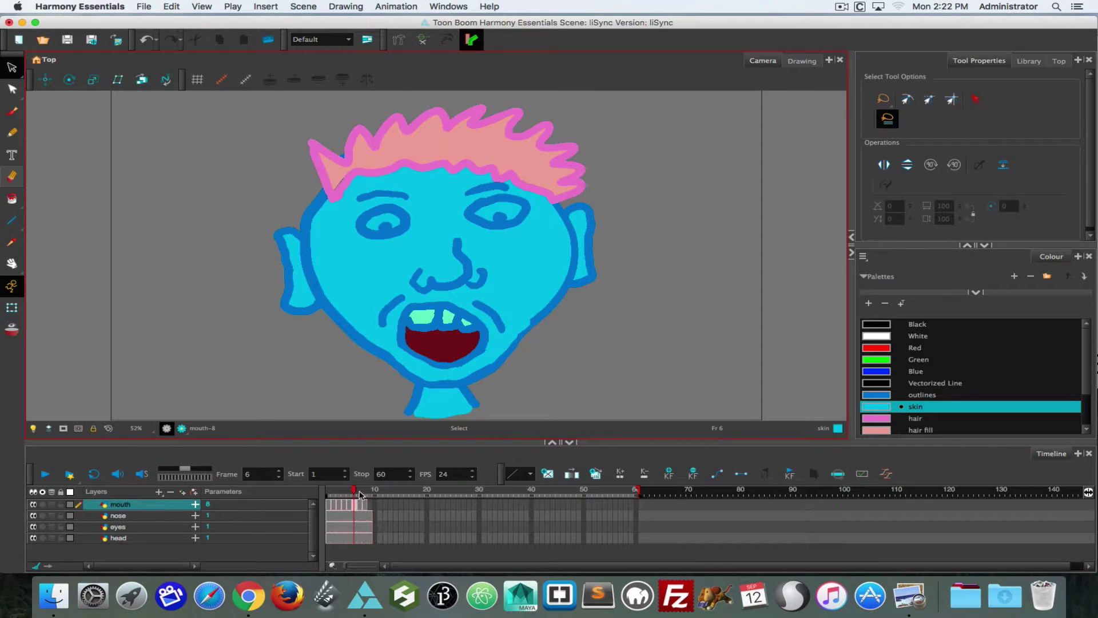
Extend the exposure of the nose, eyes and head layers to frame 60.
{"action": "mouse_move", "coordinate": [355, 493]}
{"action": "left_mouse_down"}
{"action": "mouse_move", "coordinate": [370, 490]}
{"action": "mouse_move", "coordinate": [304, 485]}
{"action": "mouse_move", "coordinate": [360, 481]}
{"action": "mouse_move", "coordinate": [296, 490]}
{"action": "left_mouse_up"}
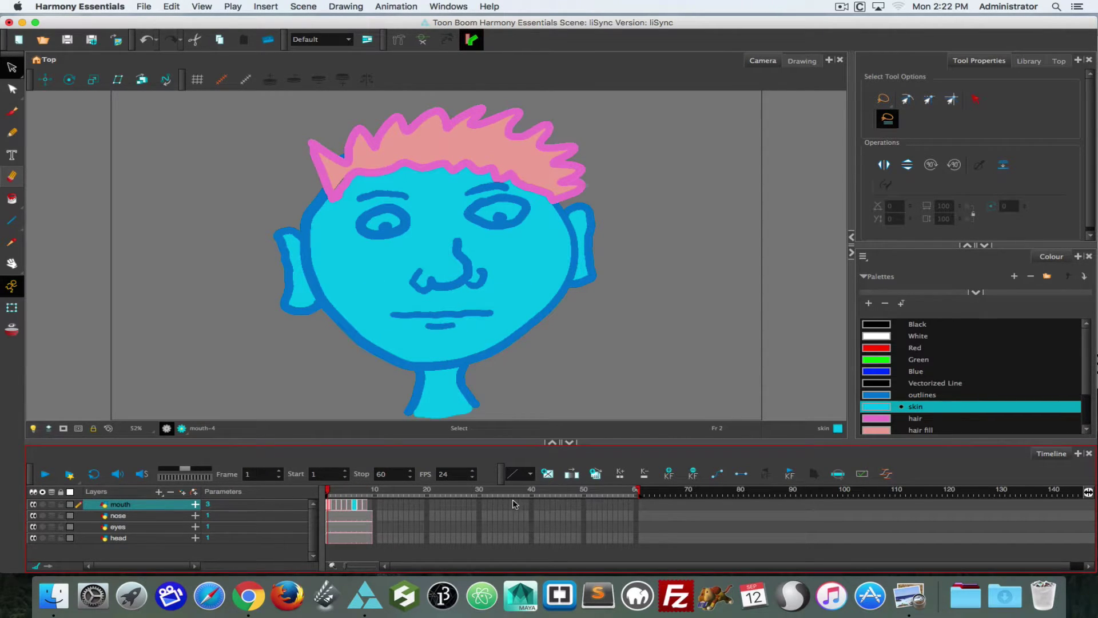
{"action": "left_click_drag", "start_coordinate": [638, 516], "coordinate": [638, 538]}
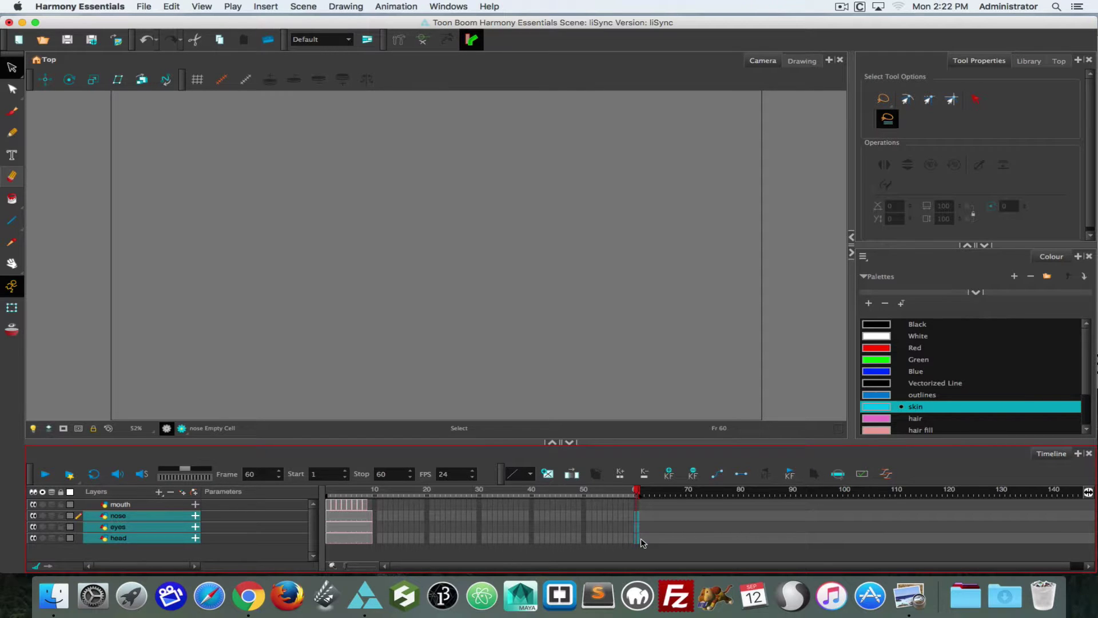
{"action": "key", "text": "F5"}
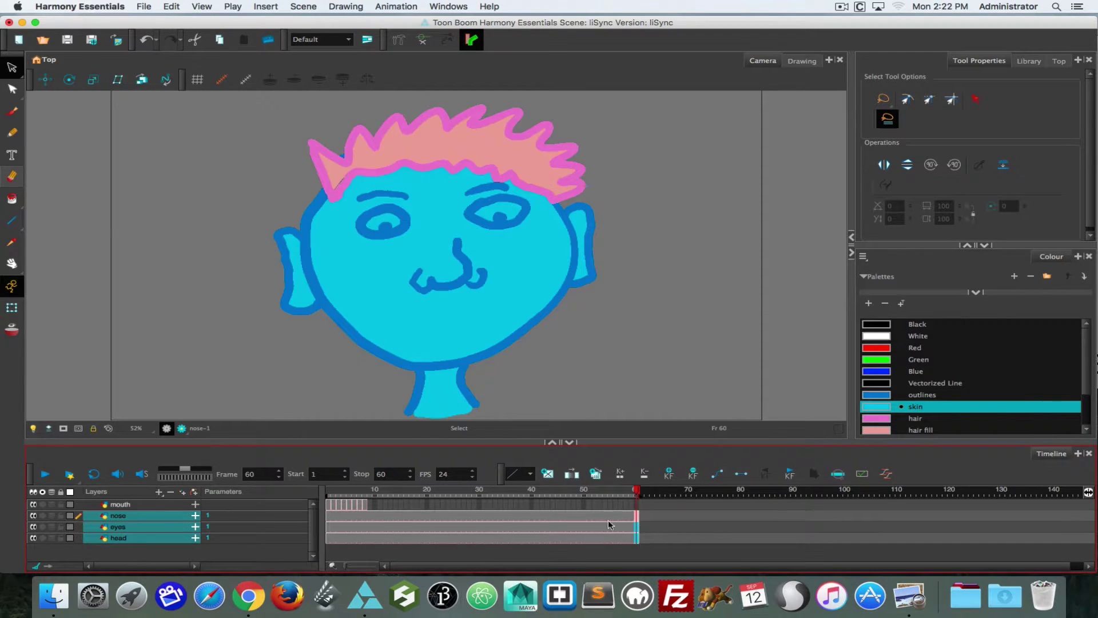
Copy the mouth layer's drawings in frames 1 to 8 and paste them starting at frame 9.
{"action": "left_click_drag", "start_coordinate": [365, 502], "coordinate": [307, 503]}
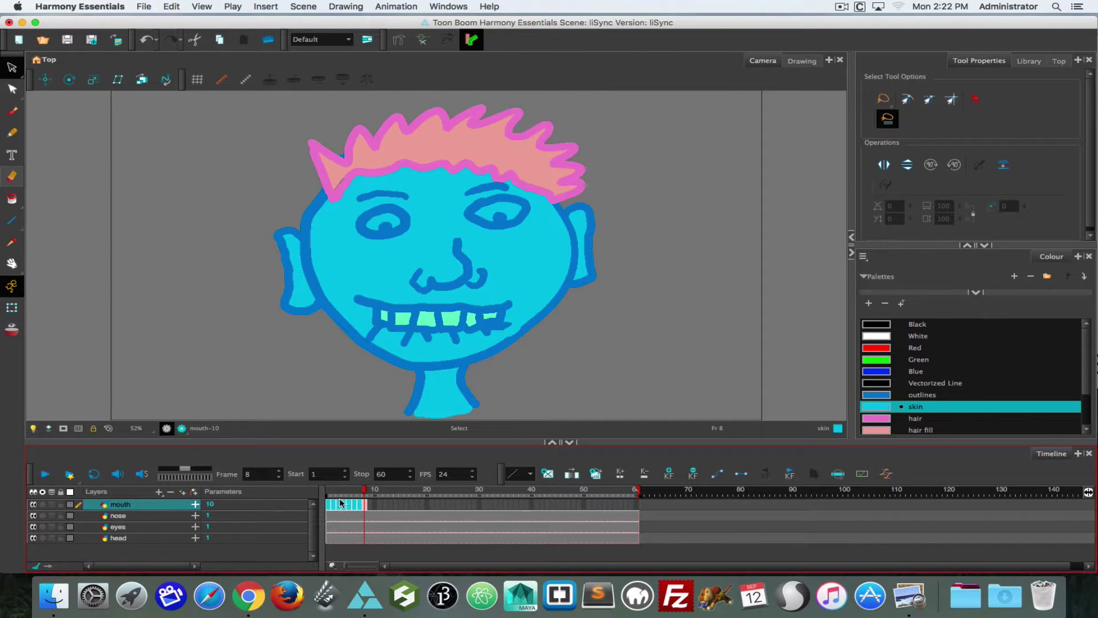
{"action": "left_click_drag", "start_coordinate": [342, 504], "coordinate": [301, 504]}
{"action": "left_click", "coordinate": [387, 506]}
{"action": "key", "text": "ctrl+c"}
{"action": "left_click", "coordinate": [369, 506]}
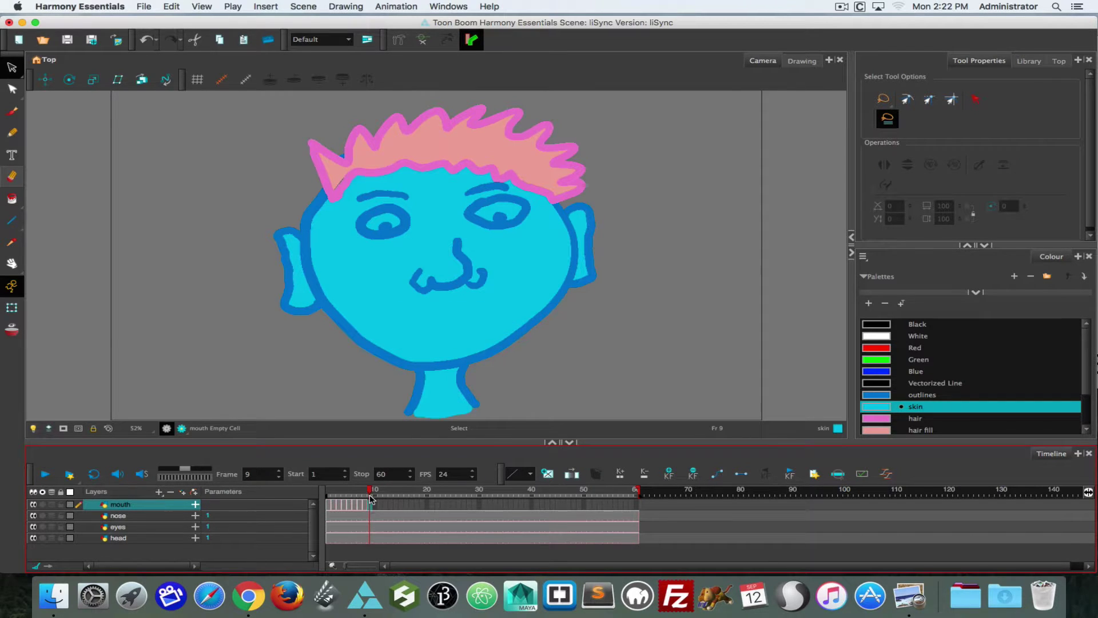
{"action": "key", "text": "ctrl+v"}
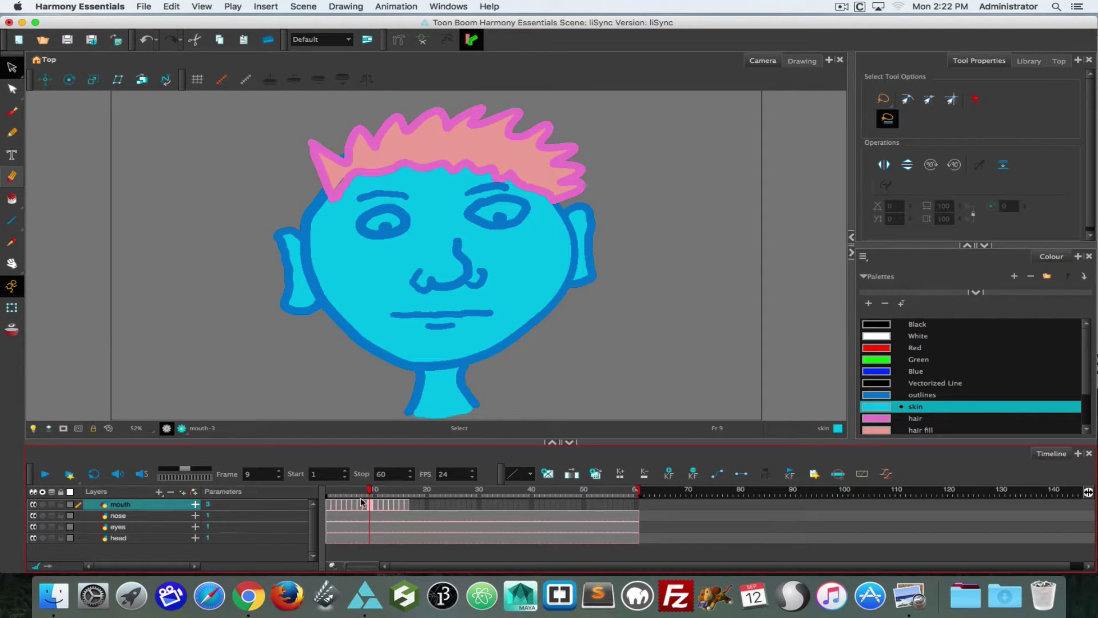
Play the animation from frame 1 to preview the repeated mouth drawings, and return to frame 1.
{"action": "mouse_move", "coordinate": [371, 490]}
{"action": "left_mouse_down"}
{"action": "mouse_move", "coordinate": [327, 493]}
{"action": "mouse_move", "coordinate": [405, 503]}
{"action": "mouse_move", "coordinate": [327, 503]}
{"action": "left_mouse_up"}
{"action": "left_click", "coordinate": [46, 474]}
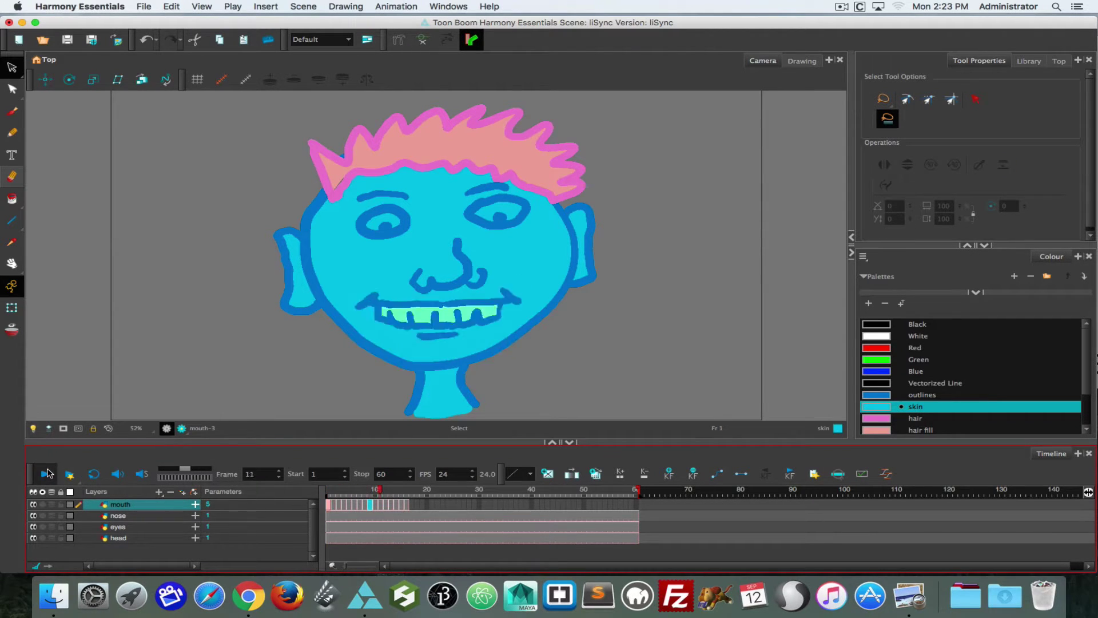
{"action": "left_click", "coordinate": [47, 474]}
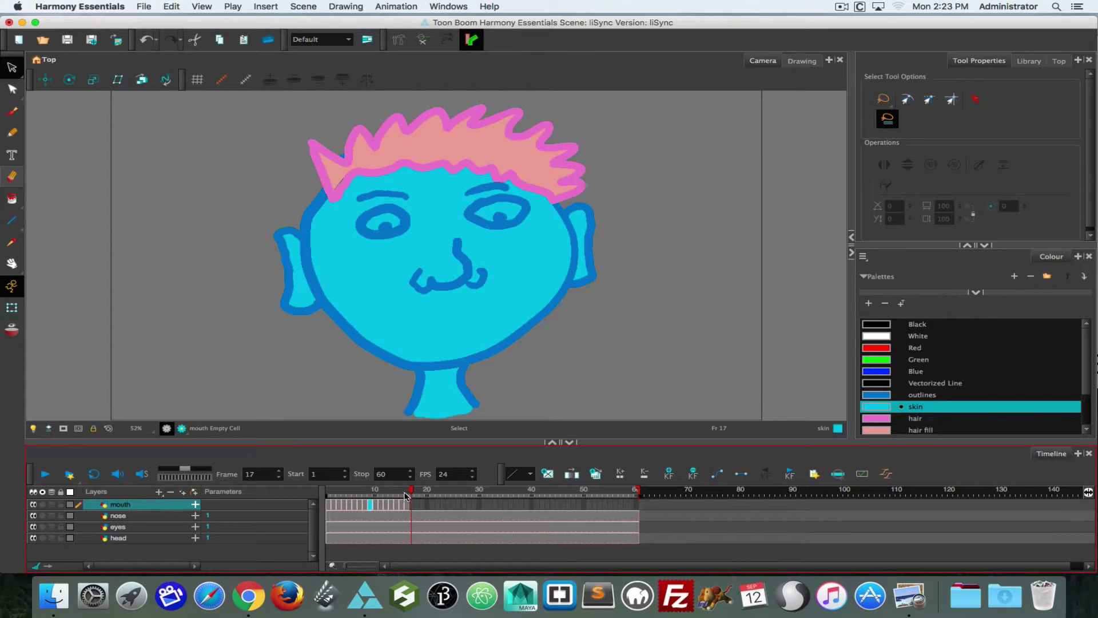
{"action": "left_click_drag", "start_coordinate": [406, 496], "coordinate": [310, 483]}
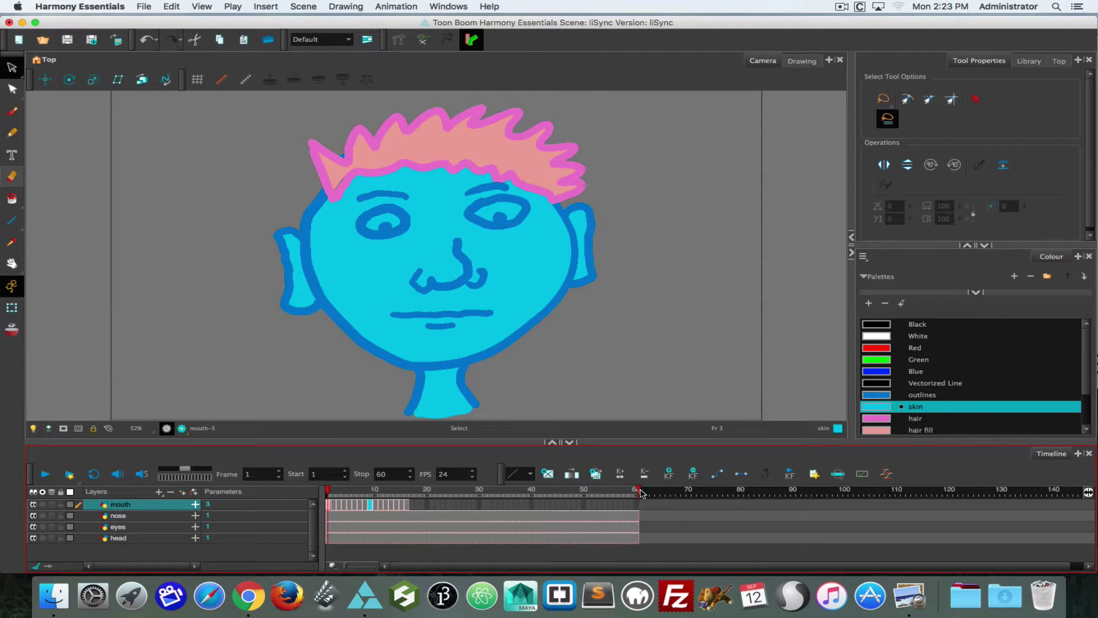
Shorten the scene to end at frame 16, enable looping and preview the mouth cycle.
{"action": "mouse_move", "coordinate": [635, 493]}
{"action": "left_mouse_down"}
{"action": "mouse_move", "coordinate": [383, 492]}
{"action": "mouse_move", "coordinate": [408, 492]}
{"action": "left_mouse_up"}
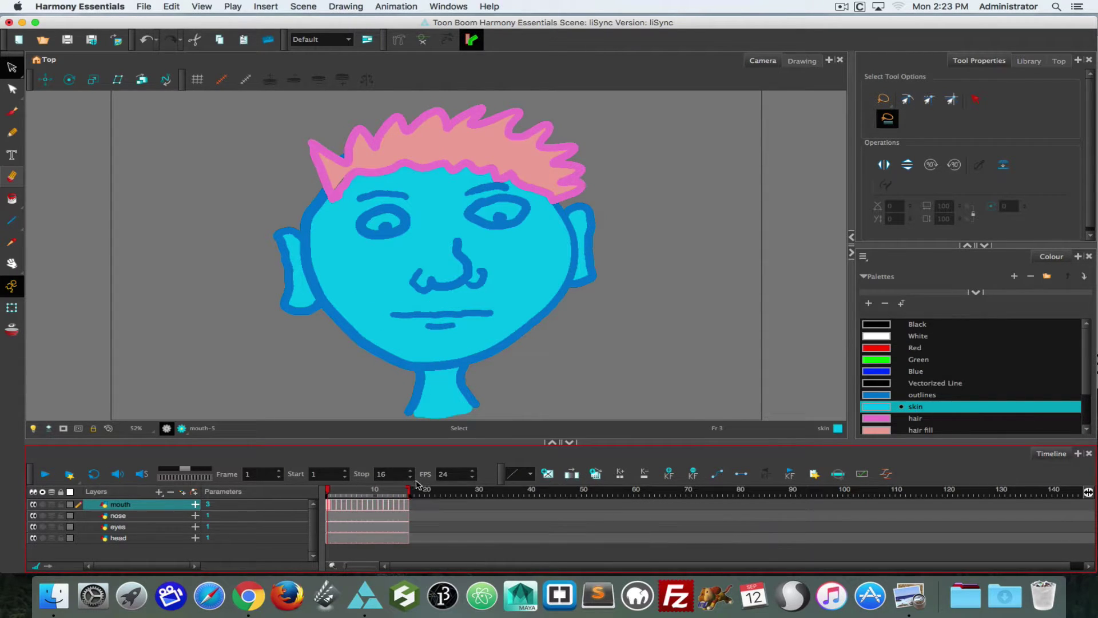
{"action": "left_click", "coordinate": [93, 474]}
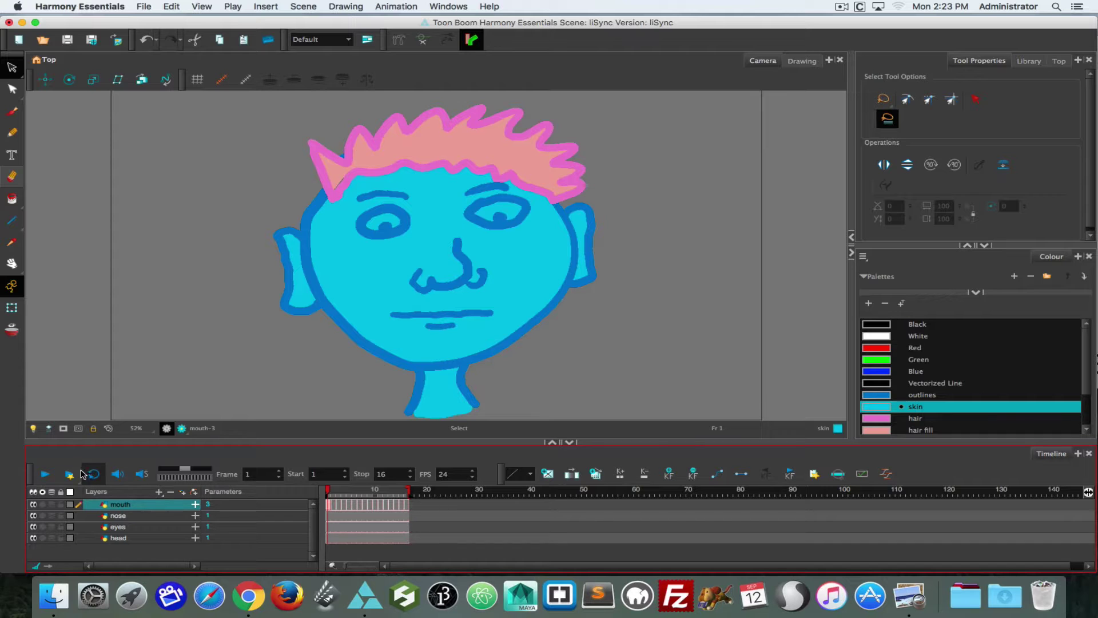
{"action": "left_click", "coordinate": [45, 474]}
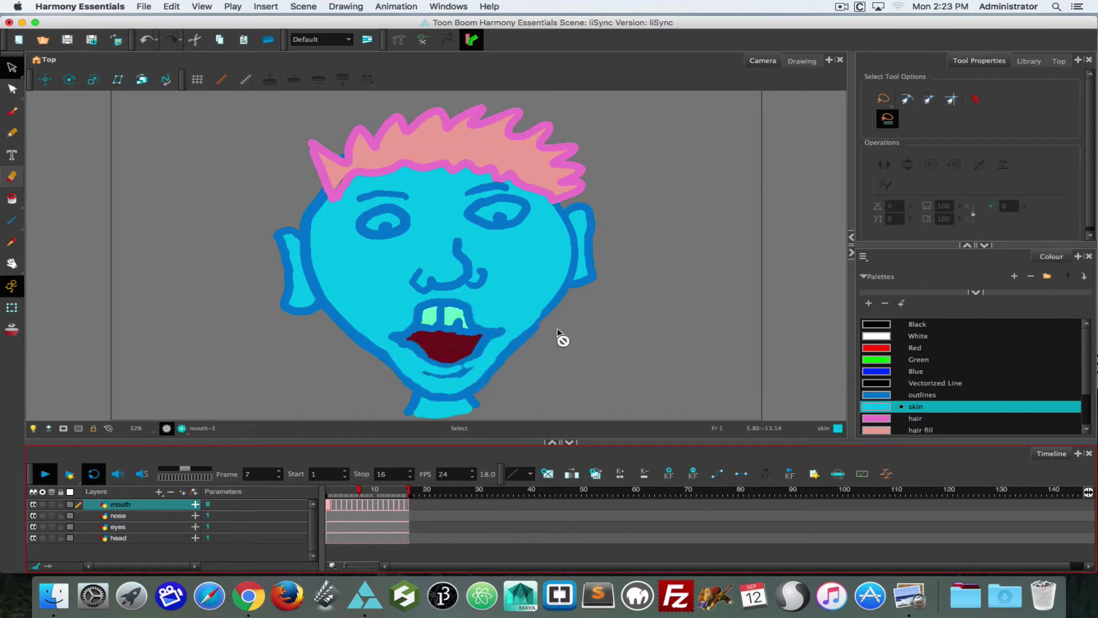
{"action": "left_click", "coordinate": [45, 473]}
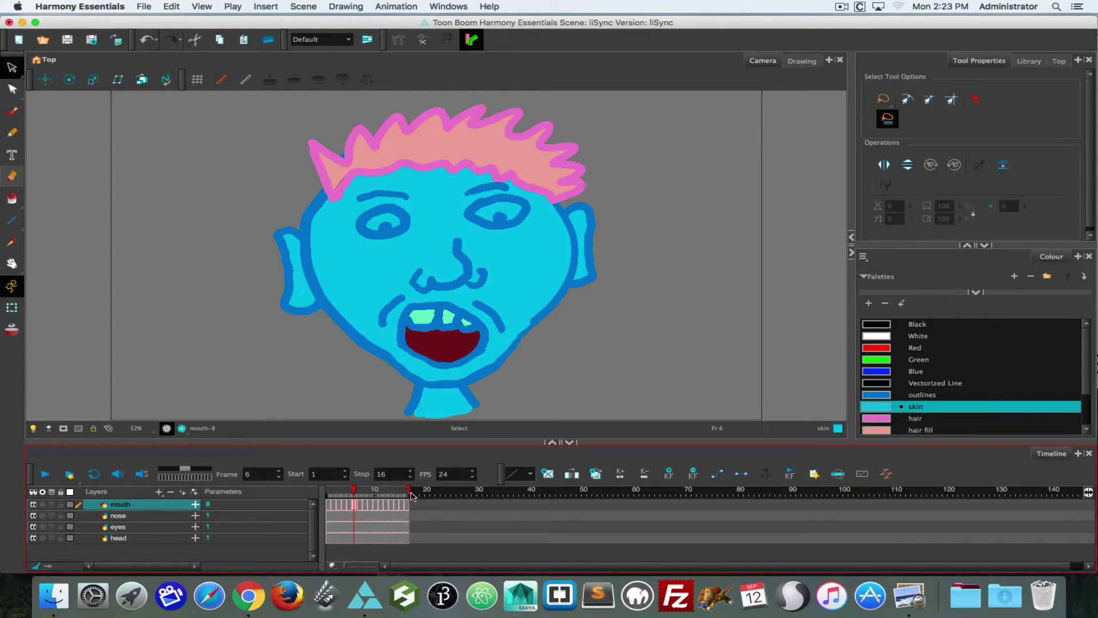
Extend the scene end to frame 60 and, in the Drawing view, delete the repeated mouth drawings from frame 9 onward.
{"action": "mouse_move", "coordinate": [408, 496]}
{"action": "left_mouse_down"}
{"action": "mouse_move", "coordinate": [667, 495]}
{"action": "mouse_move", "coordinate": [636, 495]}
{"action": "left_mouse_up"}
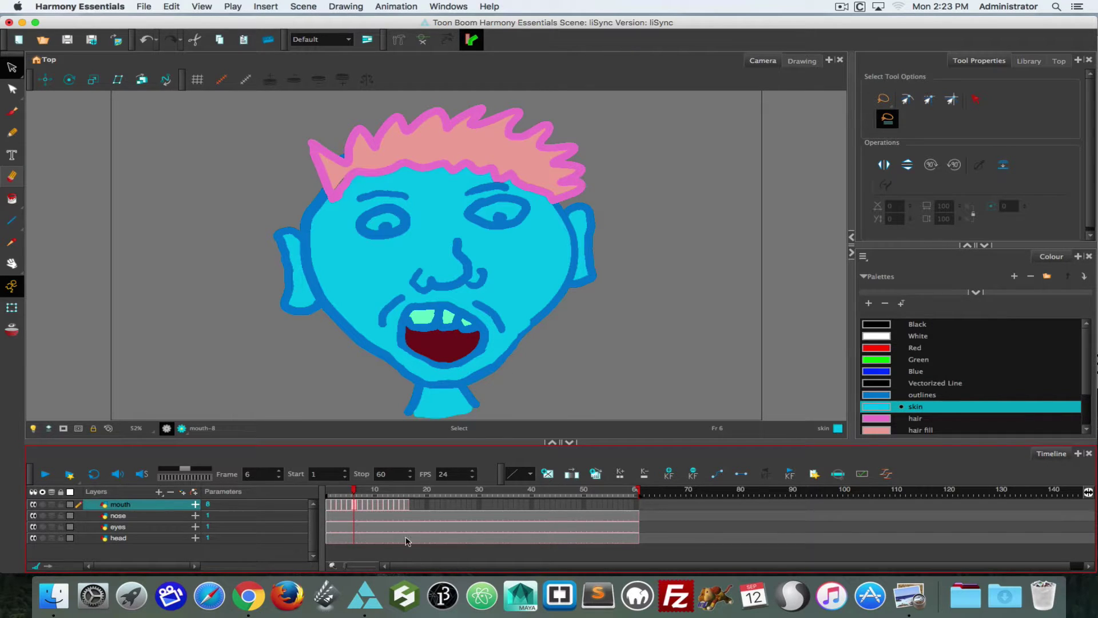
{"action": "left_click_drag", "start_coordinate": [355, 490], "coordinate": [327, 490]}
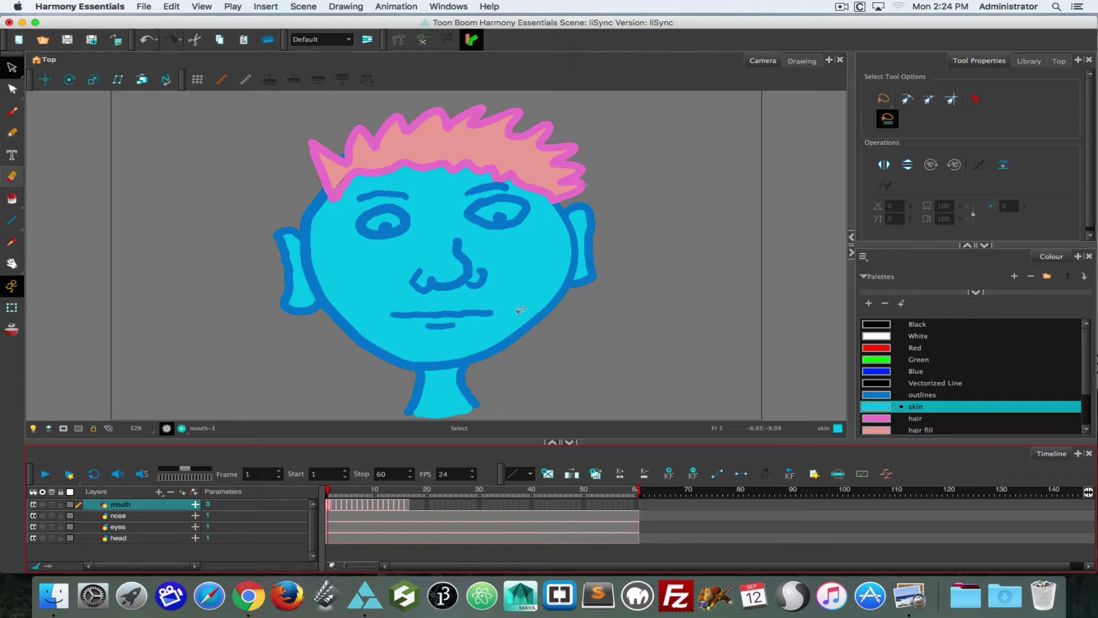
{"action": "left_click", "coordinate": [803, 61]}
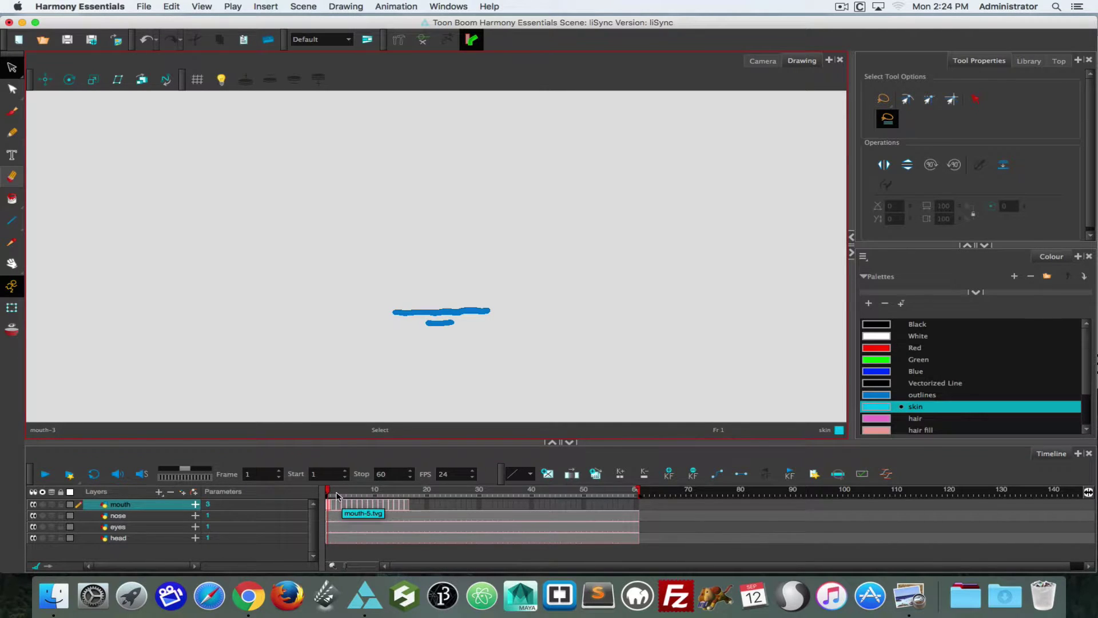
{"action": "mouse_move", "coordinate": [329, 494]}
{"action": "left_mouse_down"}
{"action": "mouse_move", "coordinate": [389, 500]}
{"action": "mouse_move", "coordinate": [369, 499]}
{"action": "left_mouse_up"}
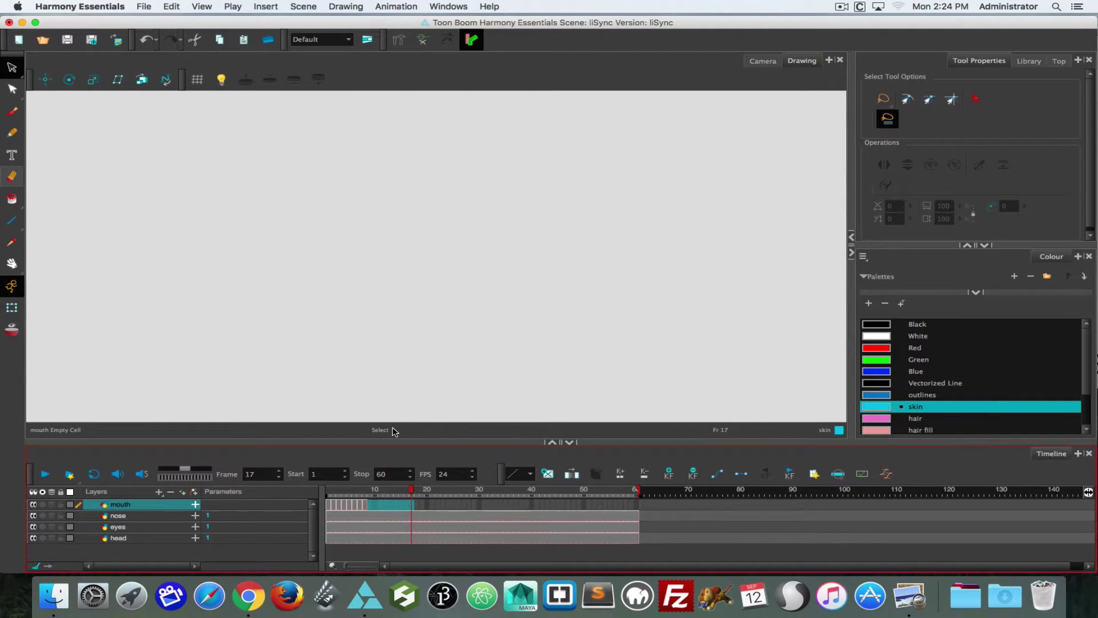
{"action": "left_click_drag", "start_coordinate": [359, 491], "coordinate": [321, 502]}
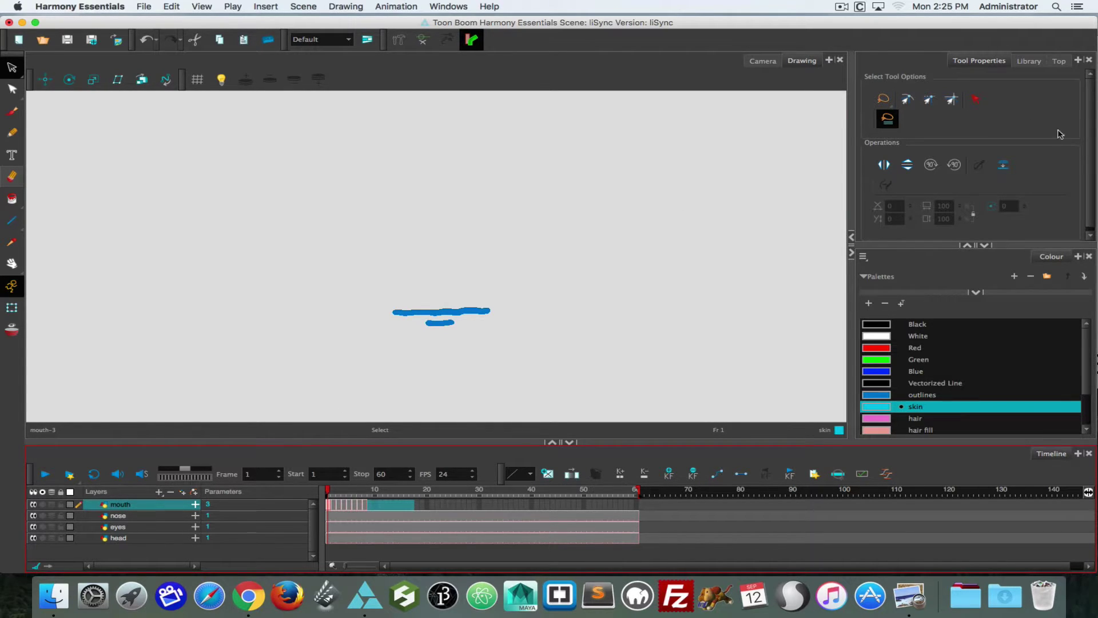
Open the Library's Drawing Substitution preview and resize its panes so the mouth substitution controls have more room.
{"action": "left_click", "coordinate": [1033, 62]}
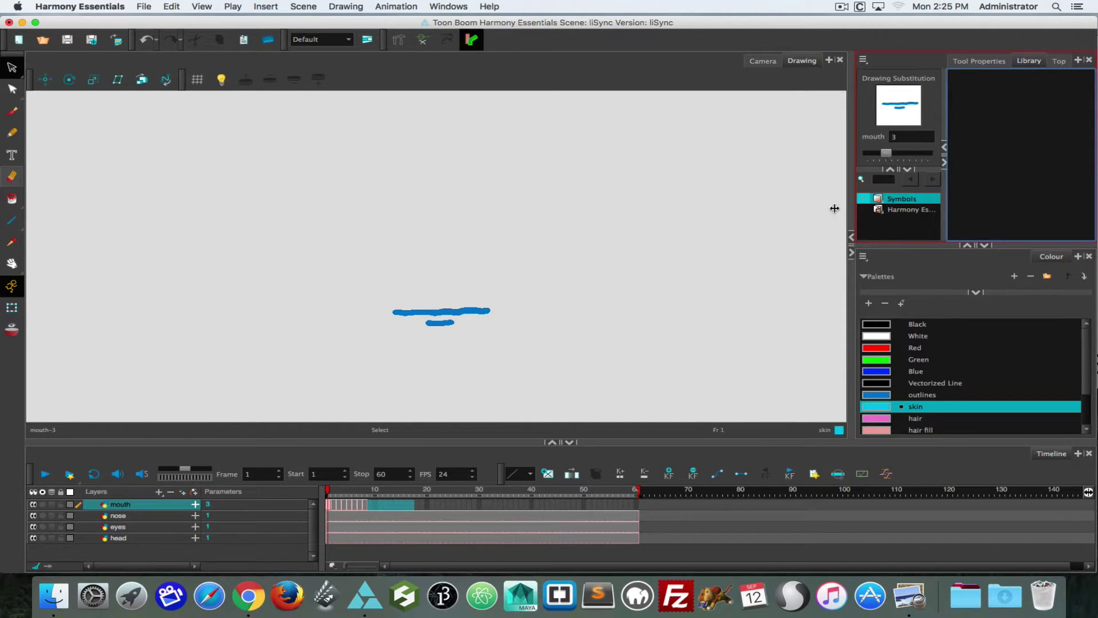
{"action": "mouse_move", "coordinate": [328, 491]}
{"action": "left_mouse_down"}
{"action": "mouse_move", "coordinate": [367, 491]}
{"action": "mouse_move", "coordinate": [318, 487]}
{"action": "mouse_move", "coordinate": [363, 491]}
{"action": "mouse_move", "coordinate": [318, 491]}
{"action": "mouse_move", "coordinate": [359, 491]}
{"action": "mouse_move", "coordinate": [320, 492]}
{"action": "mouse_move", "coordinate": [358, 491]}
{"action": "mouse_move", "coordinate": [321, 491]}
{"action": "mouse_move", "coordinate": [351, 490]}
{"action": "mouse_move", "coordinate": [329, 490]}
{"action": "mouse_move", "coordinate": [339, 490]}
{"action": "left_mouse_up"}
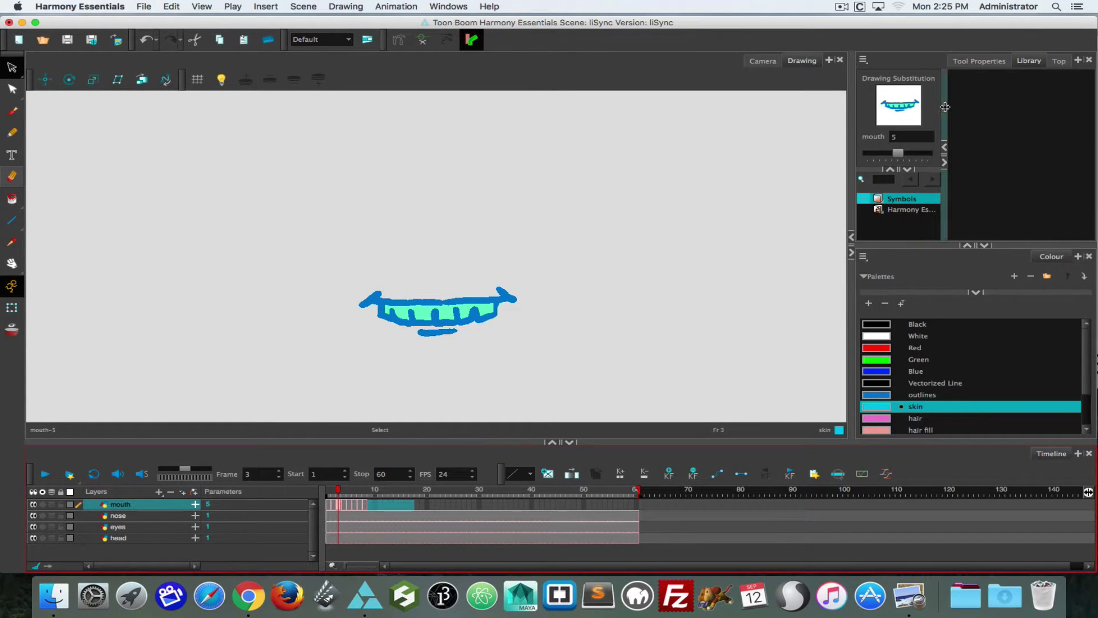
{"action": "left_click_drag", "start_coordinate": [944, 109], "coordinate": [1048, 106]}
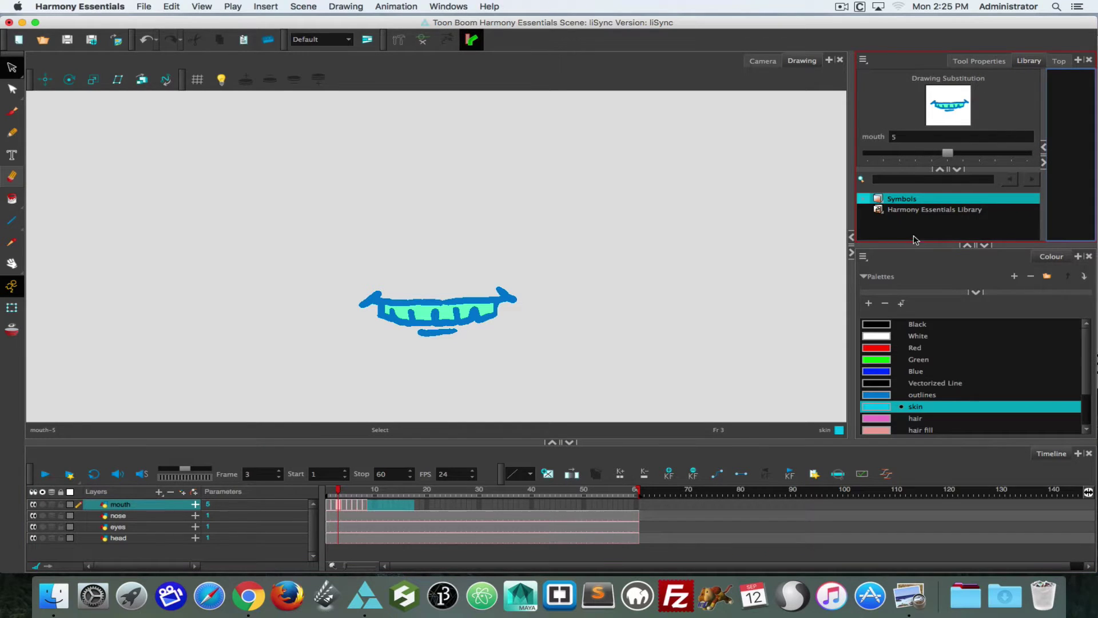
{"action": "left_click_drag", "start_coordinate": [911, 245], "coordinate": [912, 329]}
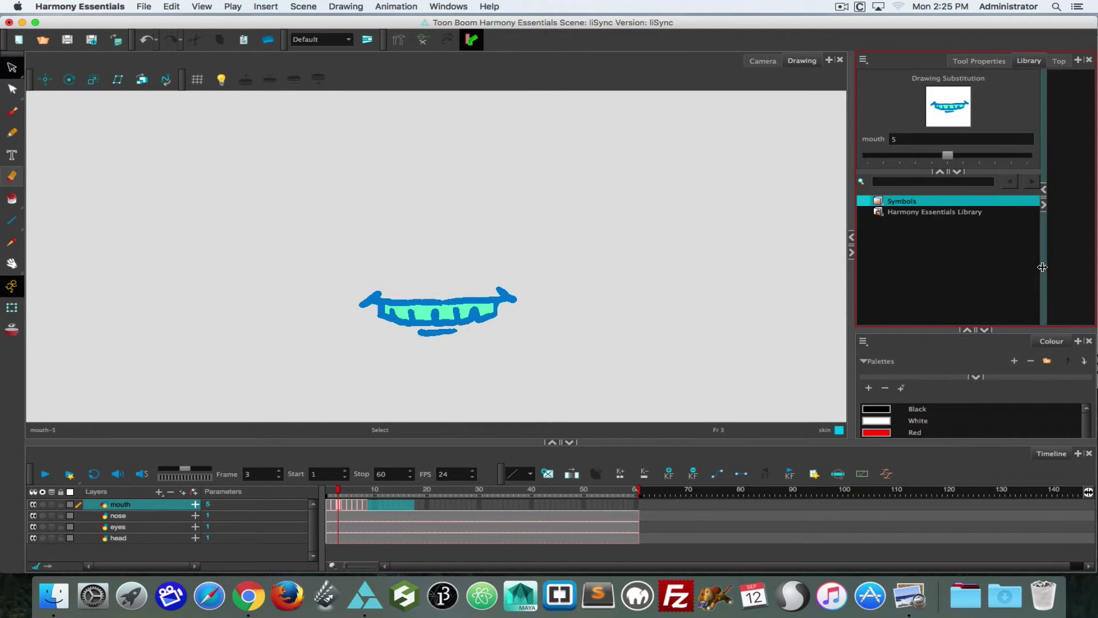
{"action": "left_click_drag", "start_coordinate": [1043, 267], "coordinate": [1086, 266]}
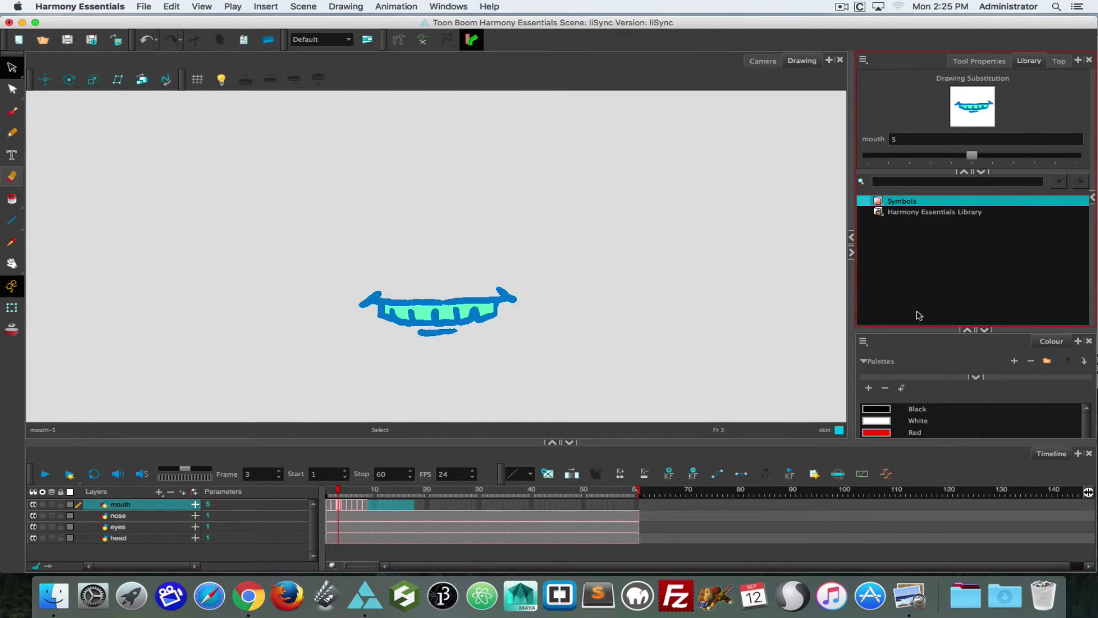
{"action": "left_click_drag", "start_coordinate": [914, 330], "coordinate": [913, 267]}
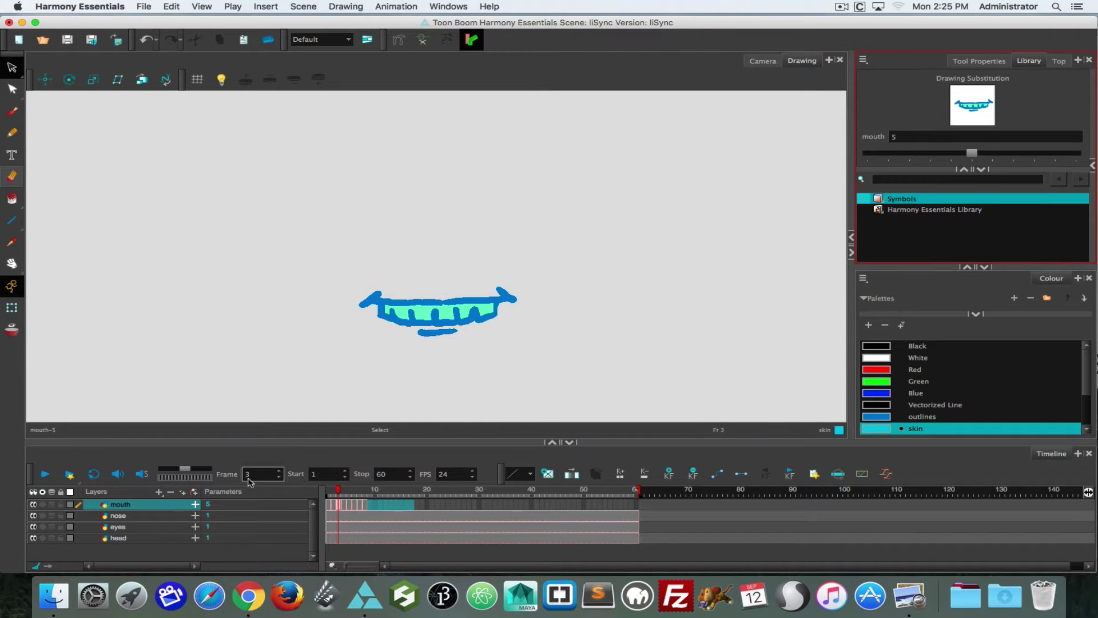
Scrub through the mouth drawings in the first frames and compare their names in the substitution preview, ending at frame 1.
{"action": "left_click", "coordinate": [335, 490]}
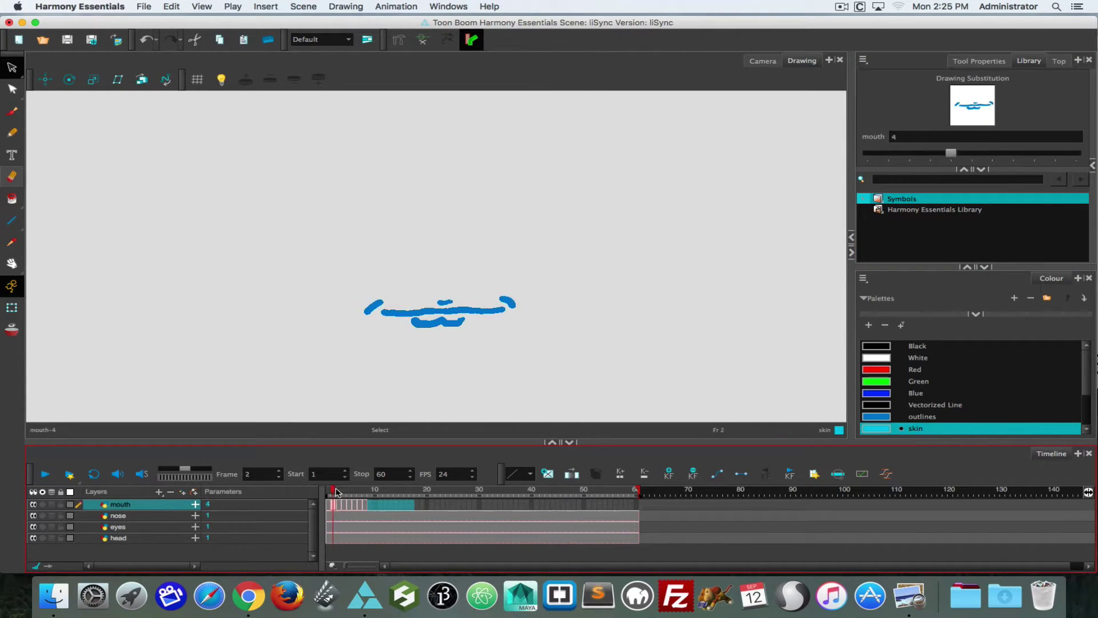
{"action": "left_click_drag", "start_coordinate": [336, 492], "coordinate": [358, 491]}
{"action": "left_click_drag", "start_coordinate": [346, 491], "coordinate": [326, 491]}
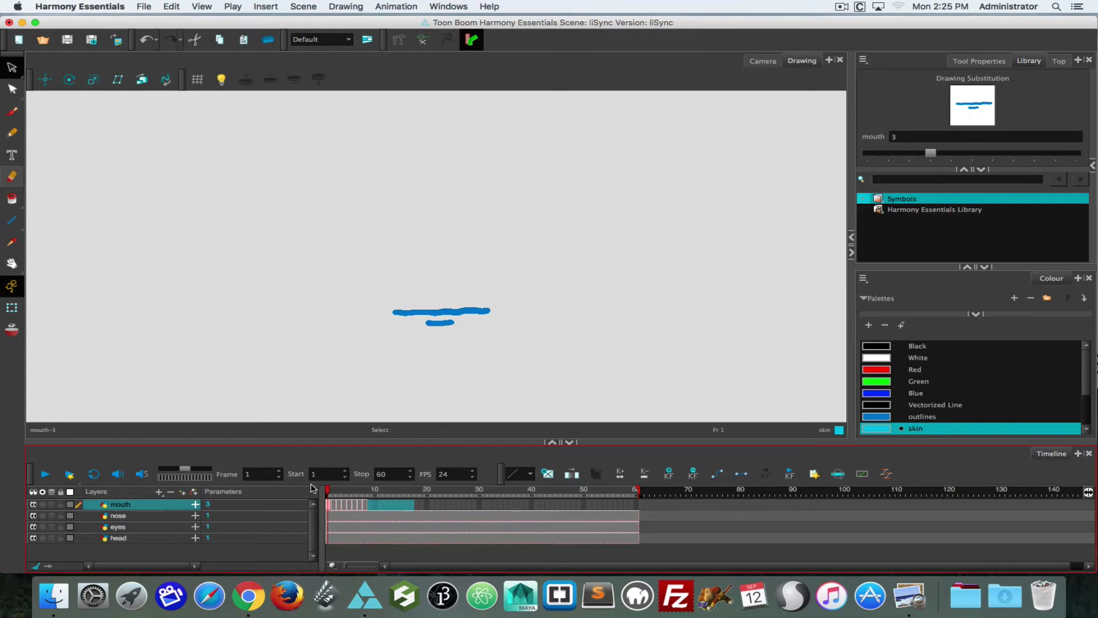
{"action": "left_click", "coordinate": [881, 136]}
{"action": "left_click", "coordinate": [890, 139]}
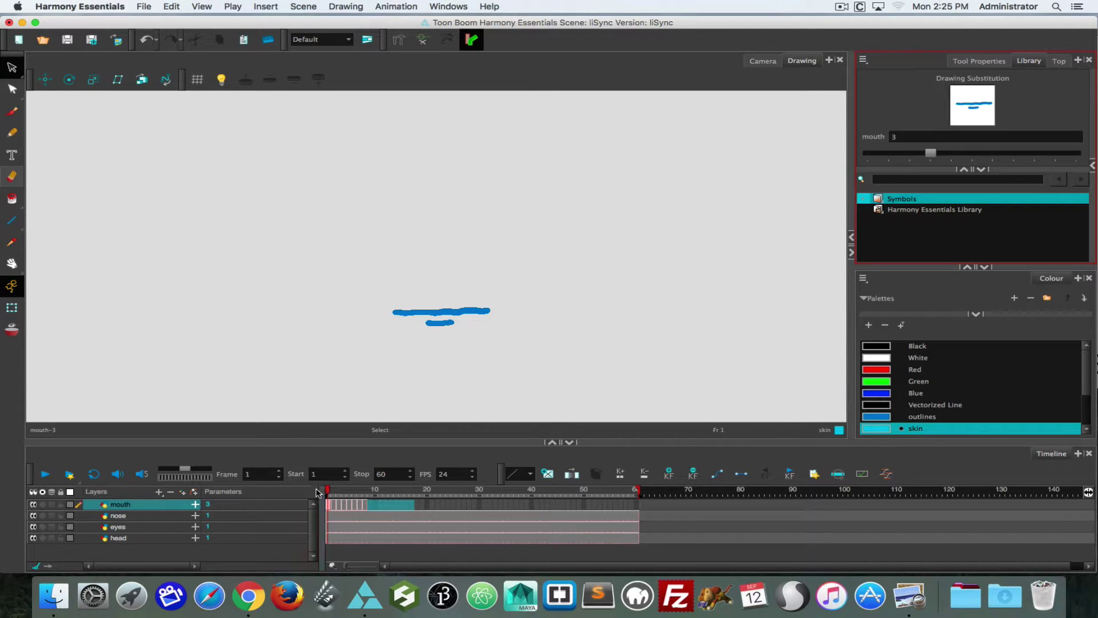
{"action": "left_click", "coordinate": [333, 494]}
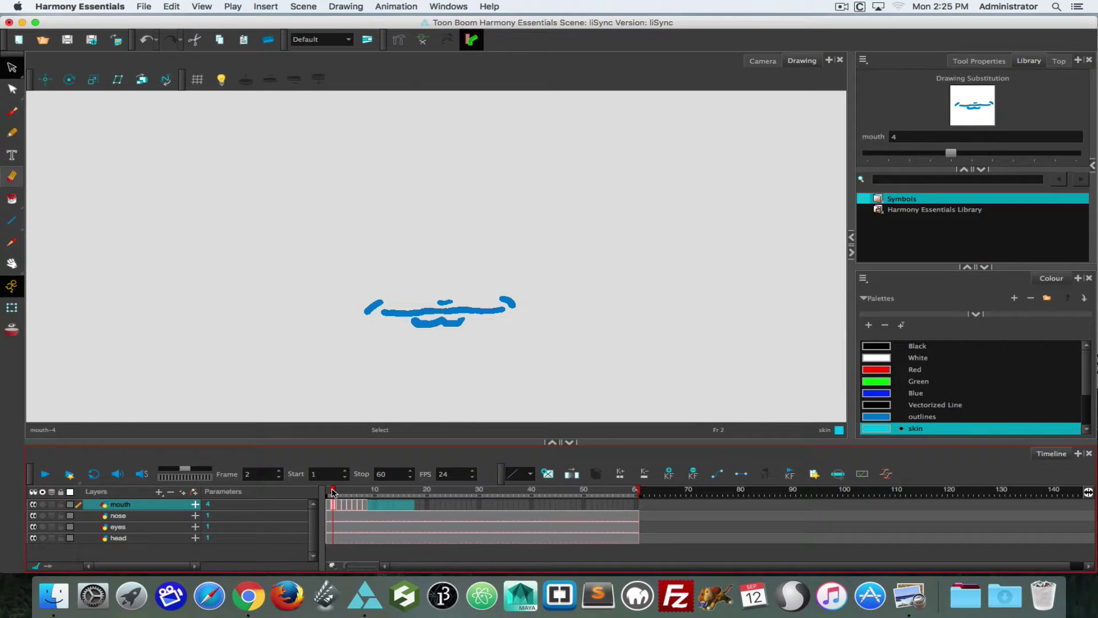
{"action": "mouse_move", "coordinate": [333, 492]}
{"action": "left_mouse_down"}
{"action": "mouse_move", "coordinate": [356, 492]}
{"action": "mouse_move", "coordinate": [329, 492]}
{"action": "left_mouse_up"}
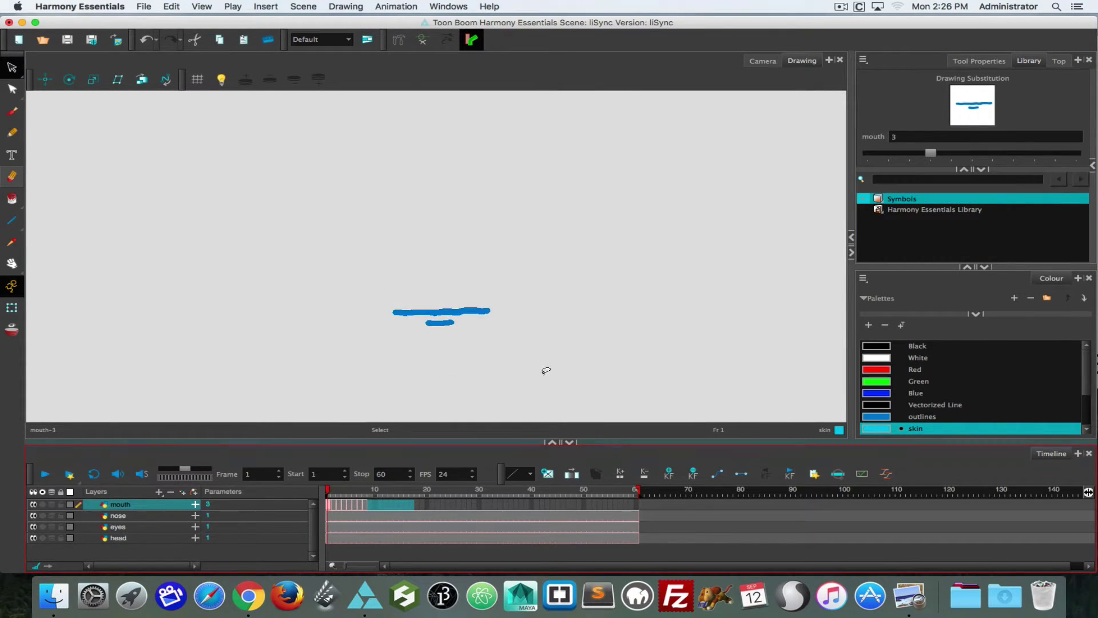
Try substituting the unused mouth drawing 2 into the selected cells after frame 8, and reselect the mouth cell at frame 1.
{"action": "left_click", "coordinate": [965, 134]}
{"action": "mouse_move", "coordinate": [911, 154]}
{"action": "left_mouse_down"}
{"action": "mouse_move", "coordinate": [868, 161]}
{"action": "mouse_move", "coordinate": [875, 172]}
{"action": "mouse_move", "coordinate": [916, 156]}
{"action": "mouse_move", "coordinate": [1014, 154]}
{"action": "mouse_move", "coordinate": [911, 155]}
{"action": "left_mouse_up"}
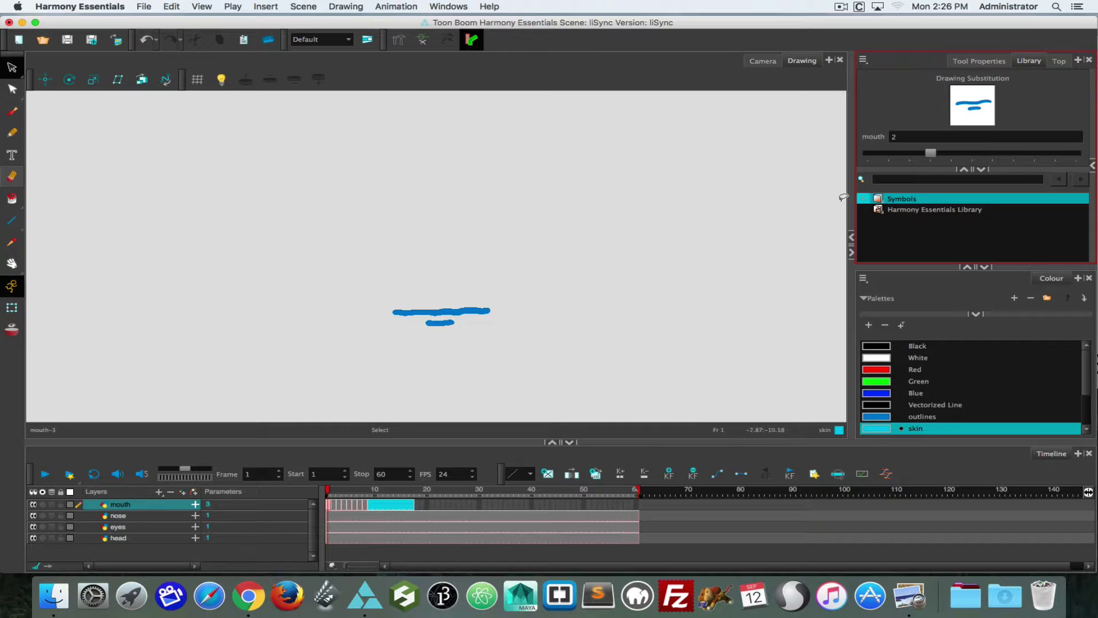
{"action": "left_click", "coordinate": [890, 153]}
{"action": "left_click_drag", "start_coordinate": [899, 153], "coordinate": [892, 155]}
{"action": "mouse_move", "coordinate": [932, 153]}
{"action": "left_mouse_down"}
{"action": "mouse_move", "coordinate": [948, 152]}
{"action": "mouse_move", "coordinate": [935, 151]}
{"action": "left_mouse_up"}
{"action": "left_click", "coordinate": [908, 156]}
{"action": "left_click", "coordinate": [334, 5]}
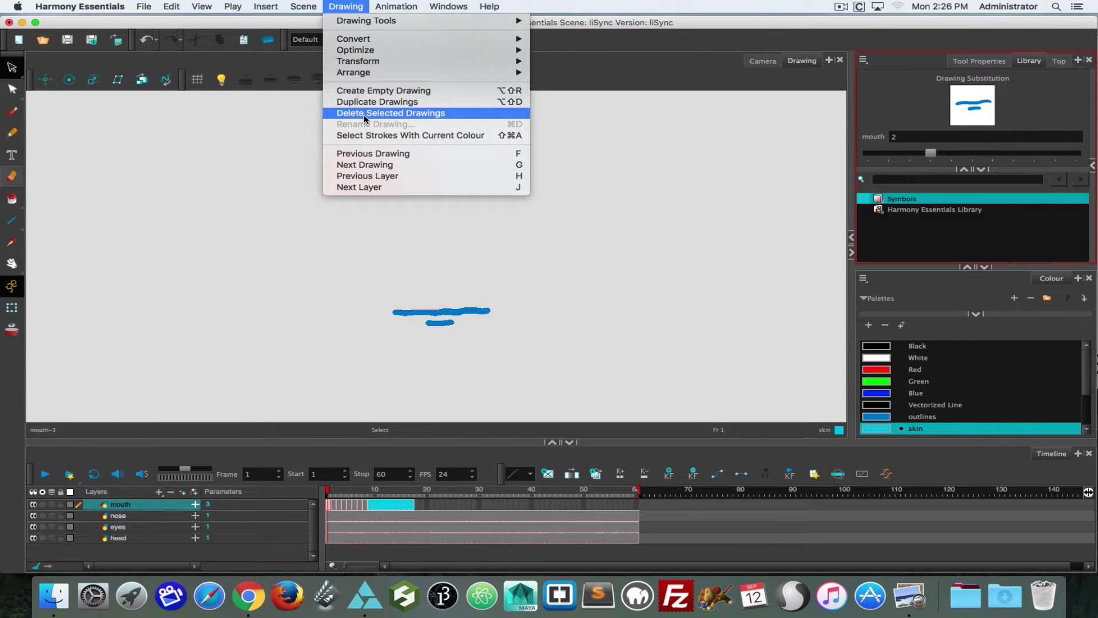
{"action": "left_click", "coordinate": [356, 5]}
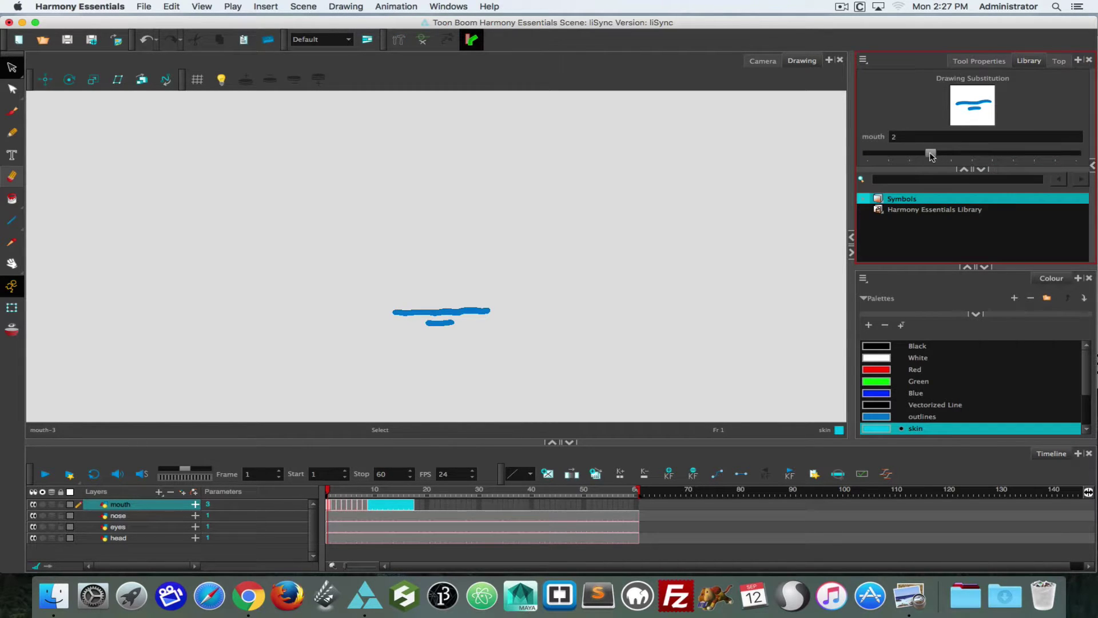
{"action": "left_click_drag", "start_coordinate": [931, 155], "coordinate": [898, 159]}
{"action": "left_click", "coordinate": [890, 154]}
{"action": "left_click_drag", "start_coordinate": [903, 159], "coordinate": [911, 159]}
{"action": "left_click", "coordinate": [329, 503]}
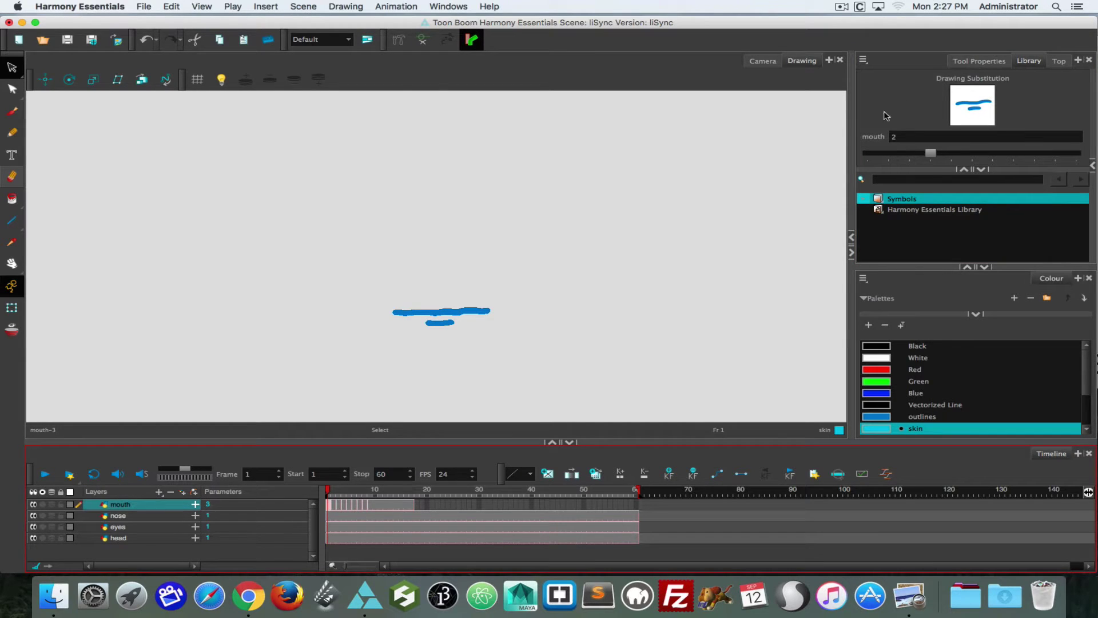
Substitute the unused mouth drawing 1 at frame 16 and delete that drawing from the mouth layer.
{"action": "mouse_move", "coordinate": [933, 157]}
{"action": "left_mouse_down"}
{"action": "mouse_move", "coordinate": [896, 158]}
{"action": "mouse_move", "coordinate": [956, 160]}
{"action": "mouse_move", "coordinate": [914, 157]}
{"action": "left_mouse_up"}
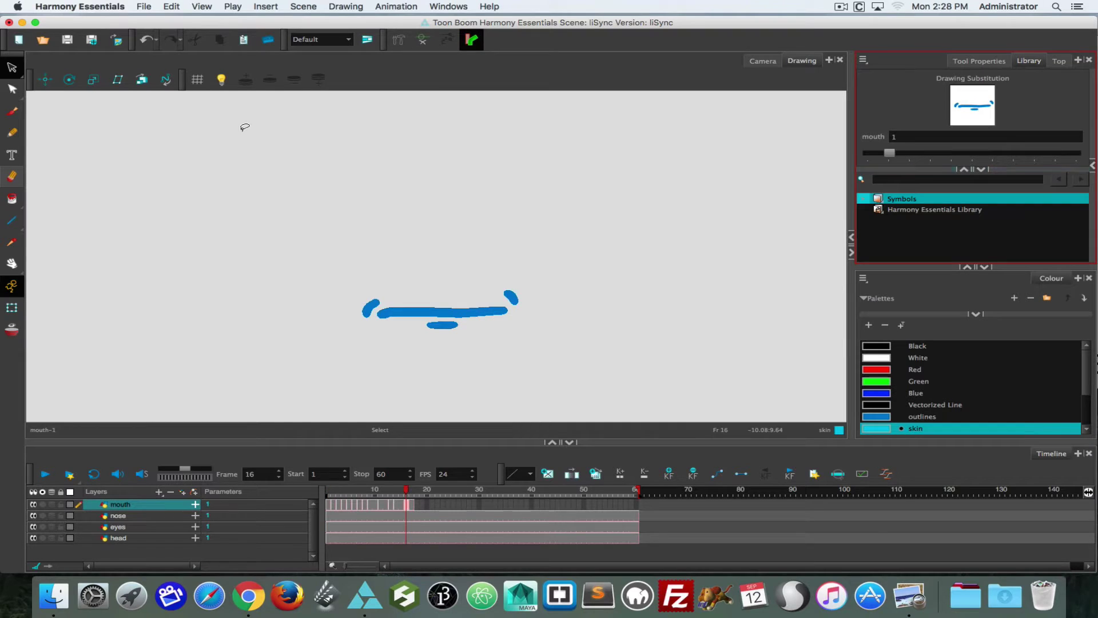
{"action": "left_click", "coordinate": [350, 6]}
{"action": "left_click", "coordinate": [351, 6]}
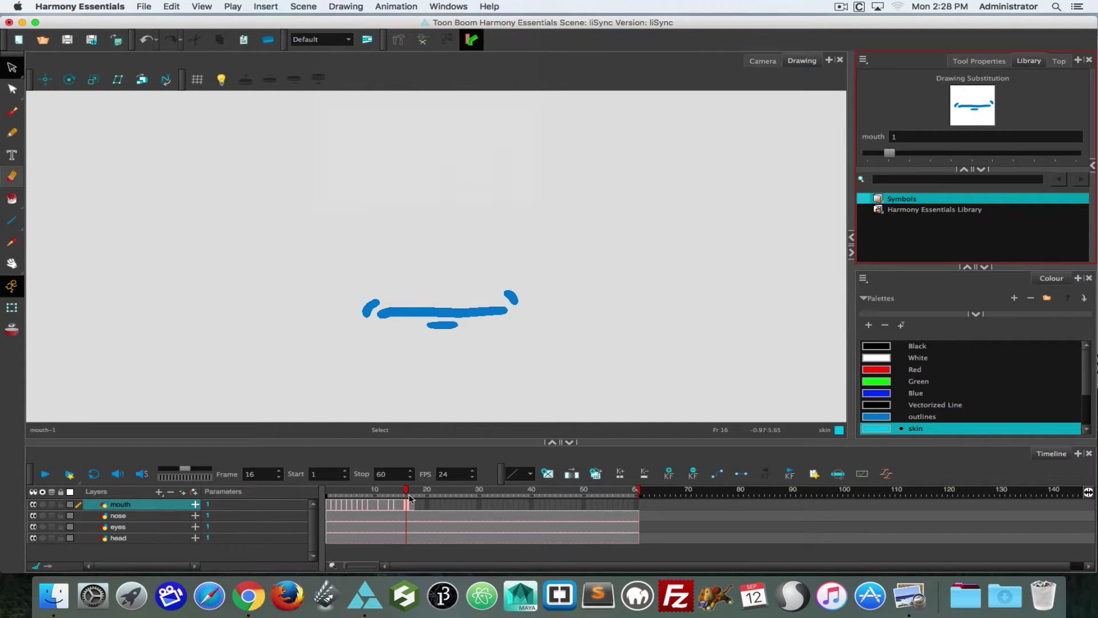
{"action": "left_click", "coordinate": [351, 6]}
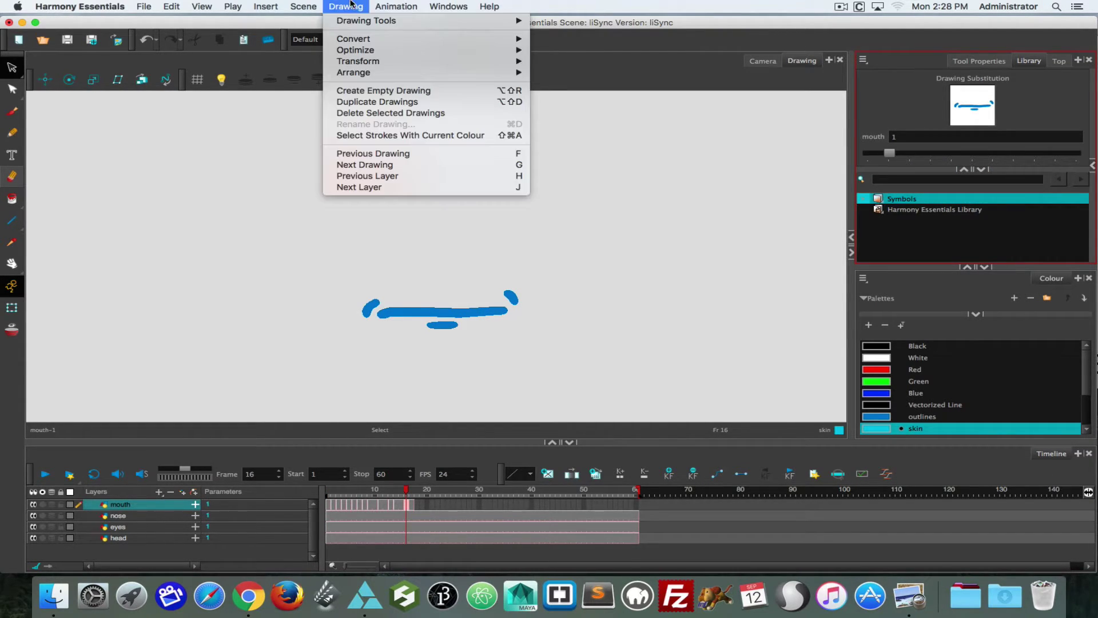
{"action": "left_click", "coordinate": [361, 115]}
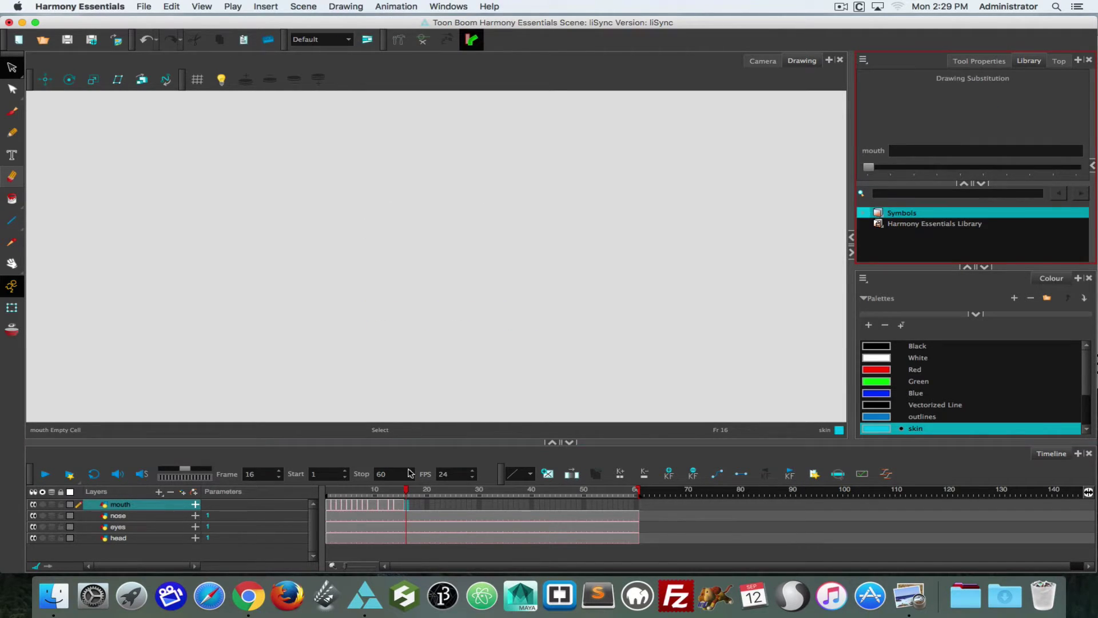
Substitute the unused mouth drawing 2 at frame 15 and delete that drawing from the mouth layer.
{"action": "left_click", "coordinate": [401, 505]}
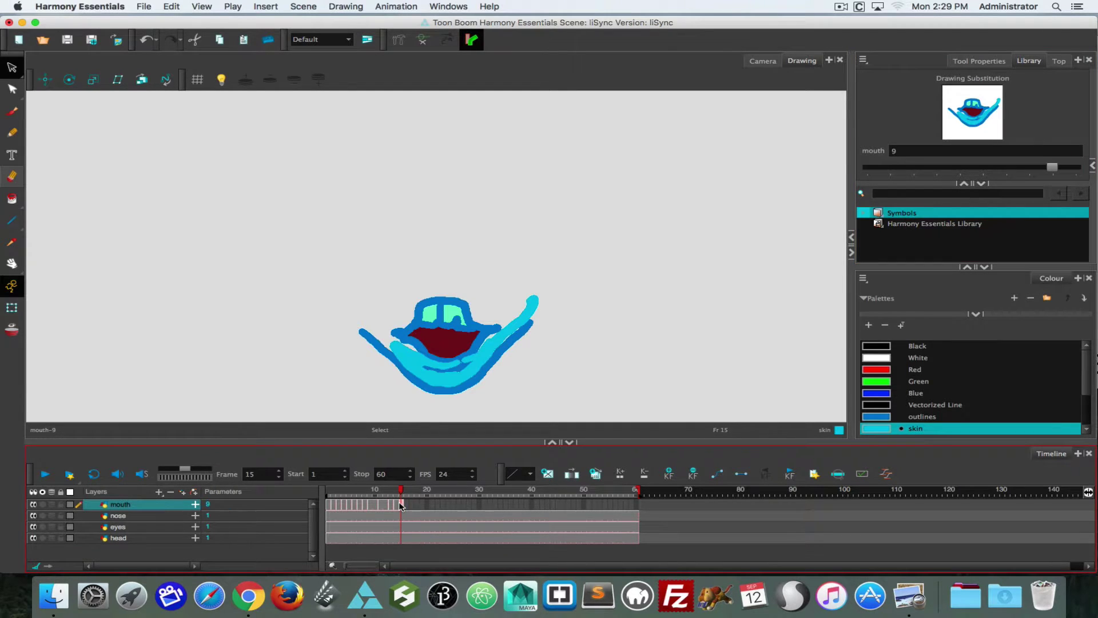
{"action": "left_click", "coordinate": [890, 168]}
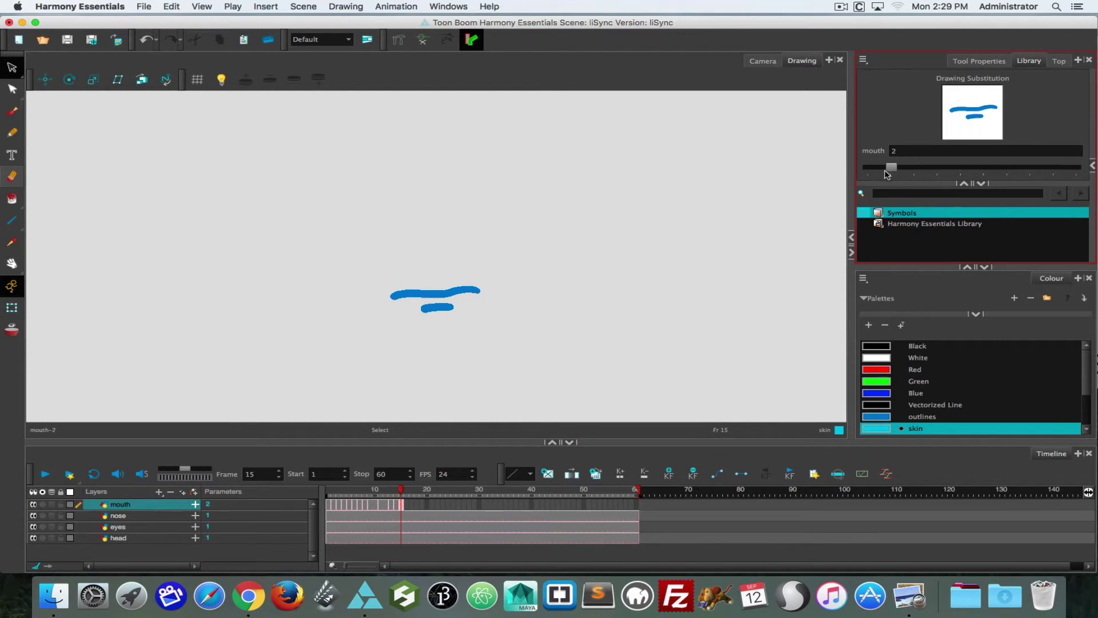
{"action": "left_click", "coordinate": [346, 6]}
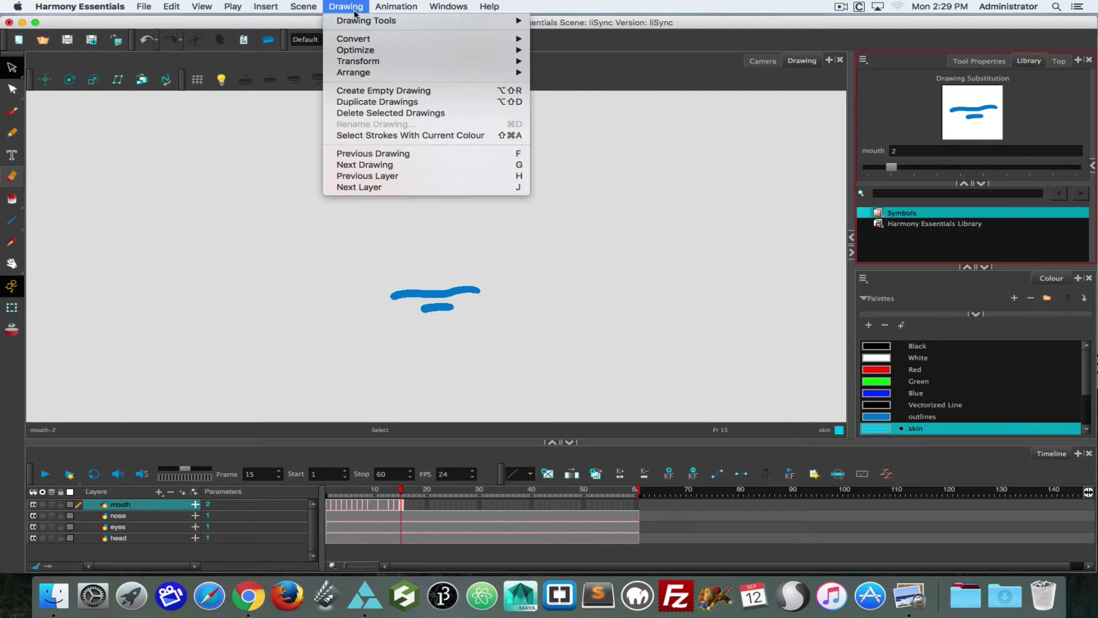
{"action": "left_click", "coordinate": [371, 113]}
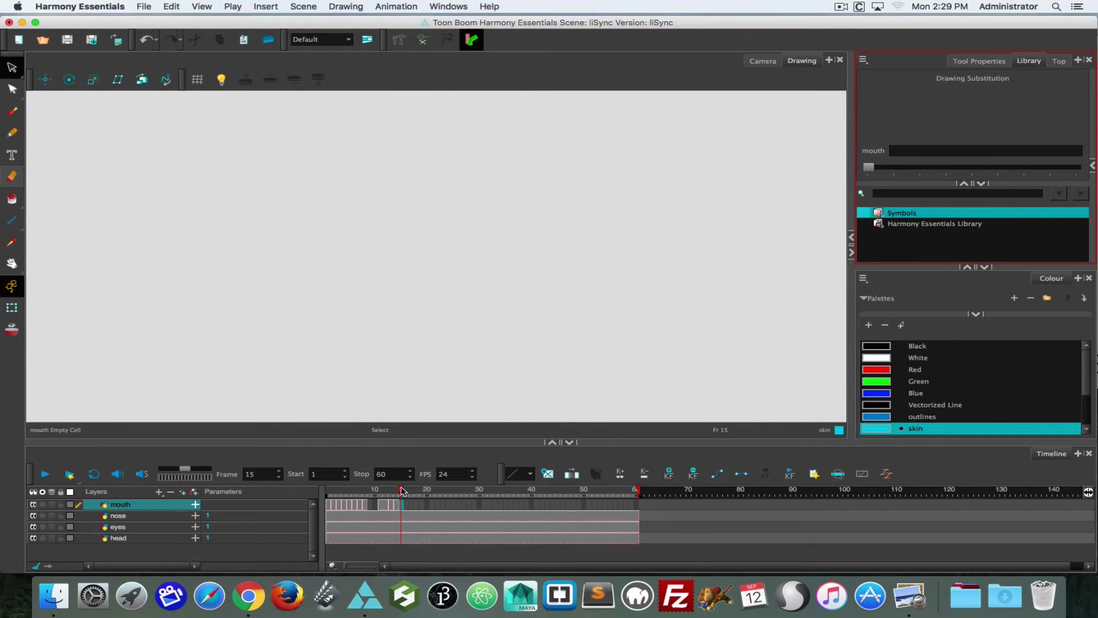
Step frame by frame through the mouth drawings in frames 1 to 8 and back to frame 1, checking each substitution name.
{"action": "left_click_drag", "start_coordinate": [401, 489], "coordinate": [311, 488]}
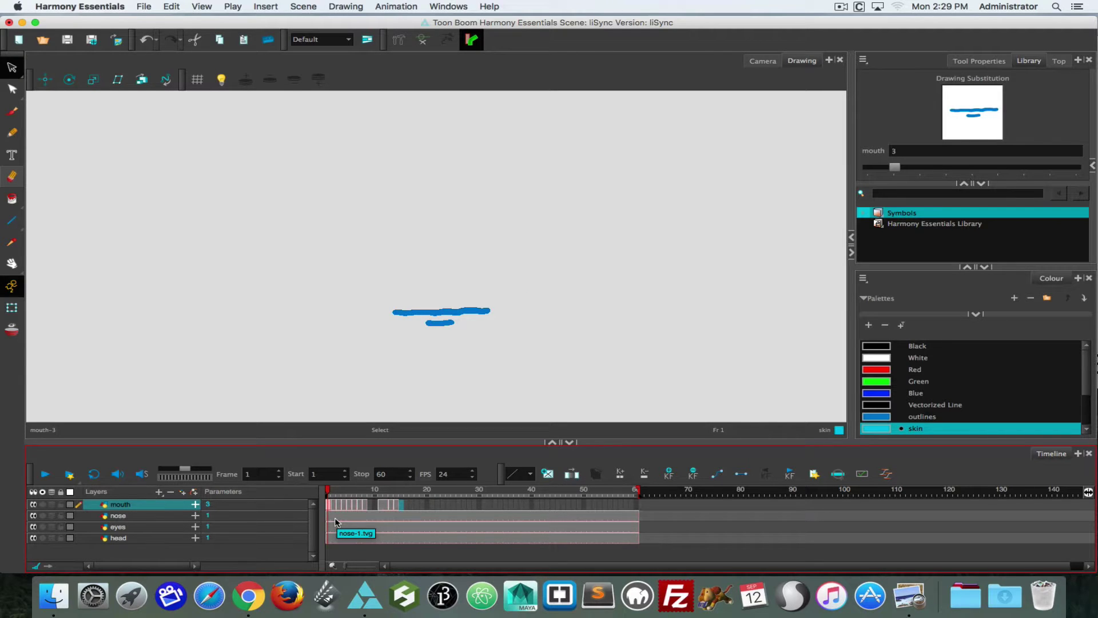
{"action": "key", "text": "period"}
{"action": "key", "text": "period"}
{"action": "key", "text": "period"}
{"action": "key", "text": "period"}
{"action": "key", "text": "period"}
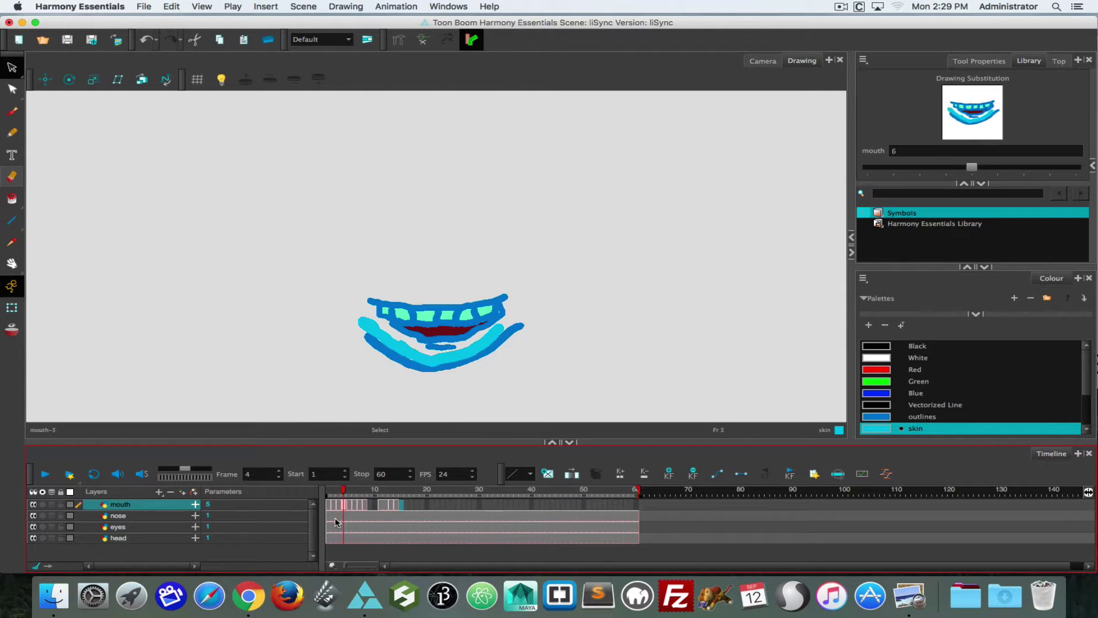
{"action": "key", "text": "period"}
{"action": "key", "text": "period"}
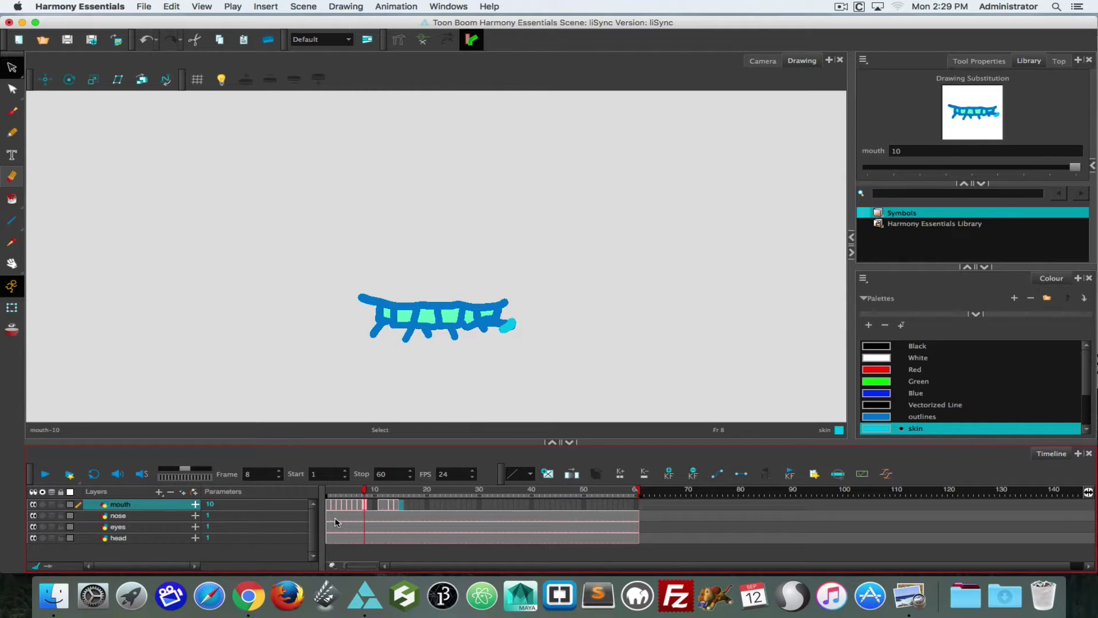
{"action": "key", "text": "comma"}
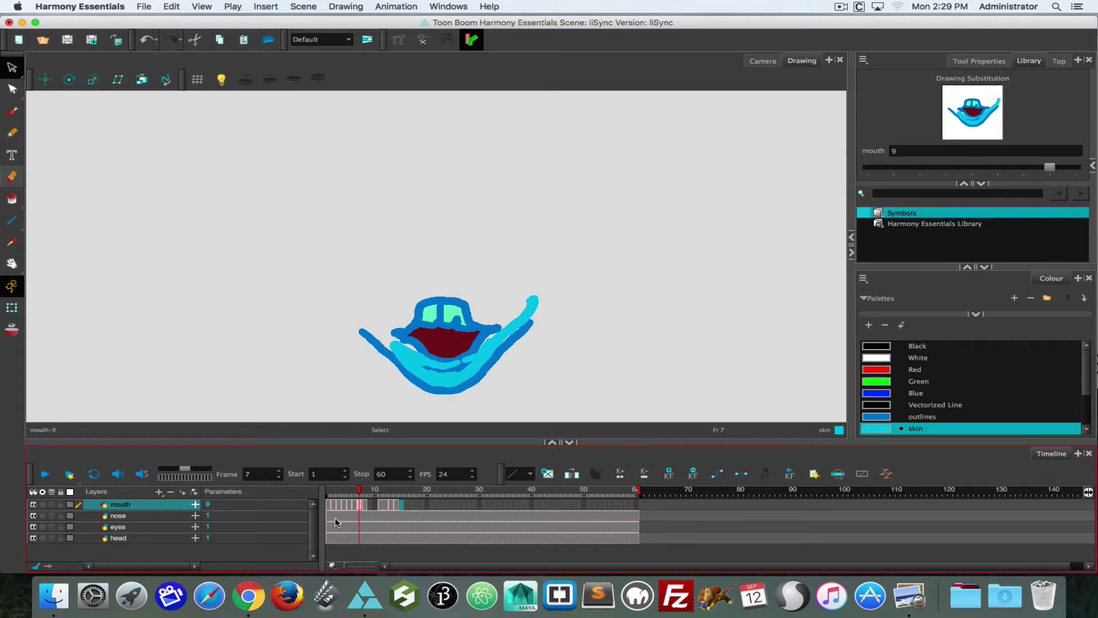
{"action": "key", "text": "period"}
{"action": "key", "text": "comma"}
{"action": "key", "text": "comma"}
{"action": "key", "text": "comma"}
{"action": "key", "text": "comma"}
{"action": "key", "text": "comma"}
{"action": "key", "text": "comma"}
{"action": "key", "text": "comma"}
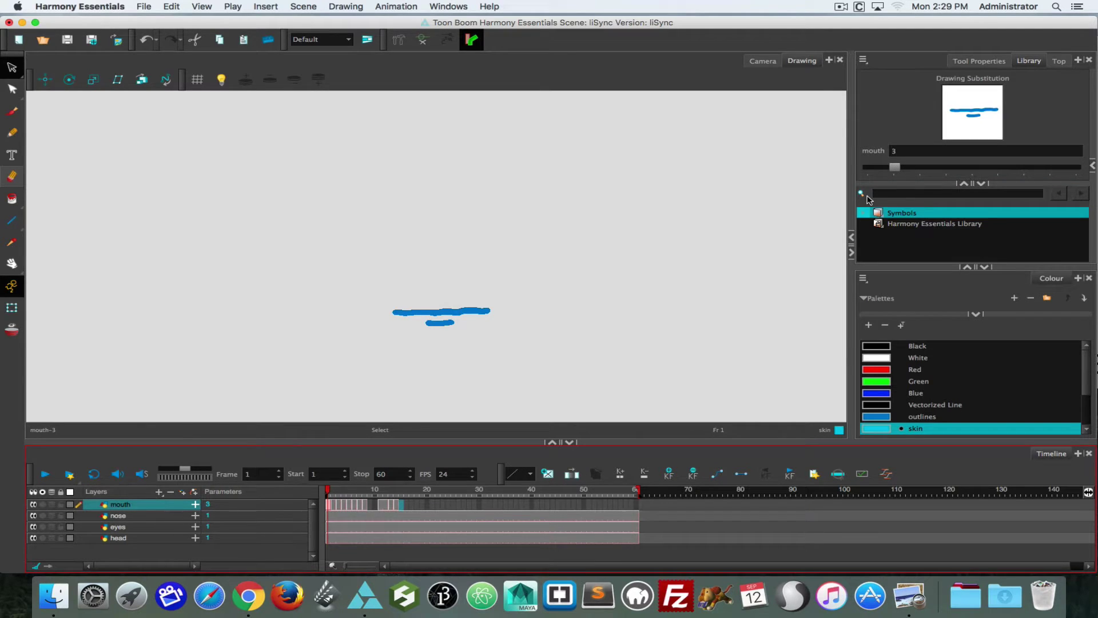
{"action": "key", "text": "period"}
{"action": "key", "text": "comma"}
Try to name the frame 1 mouth drawing X through its drawing substitution name.
{"action": "left_click", "coordinate": [902, 150]}
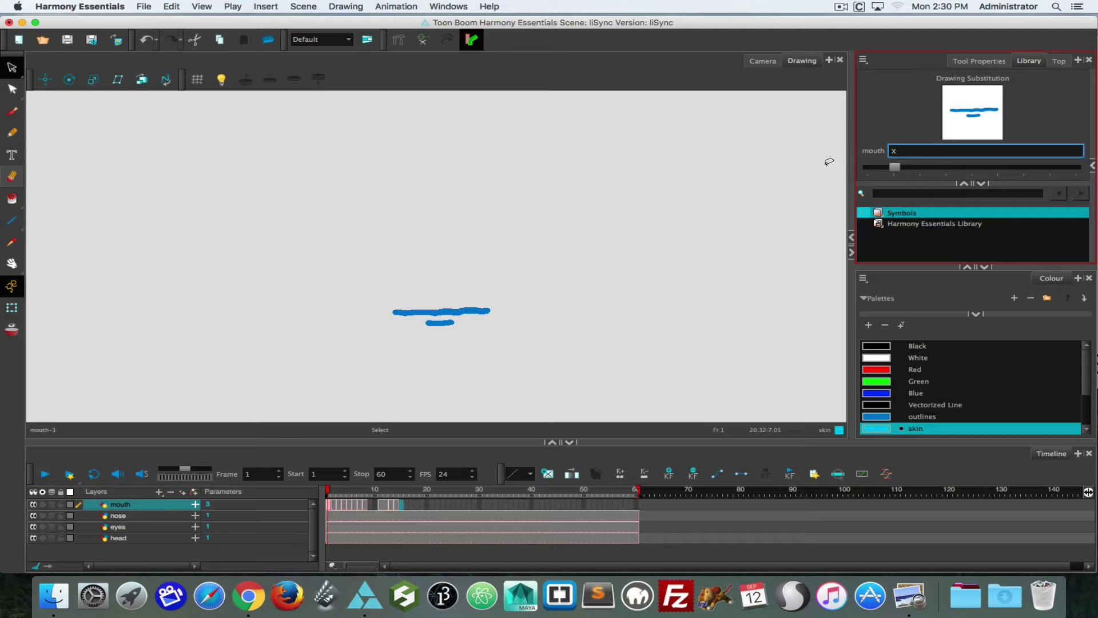
{"action": "key", "text": "Return"}
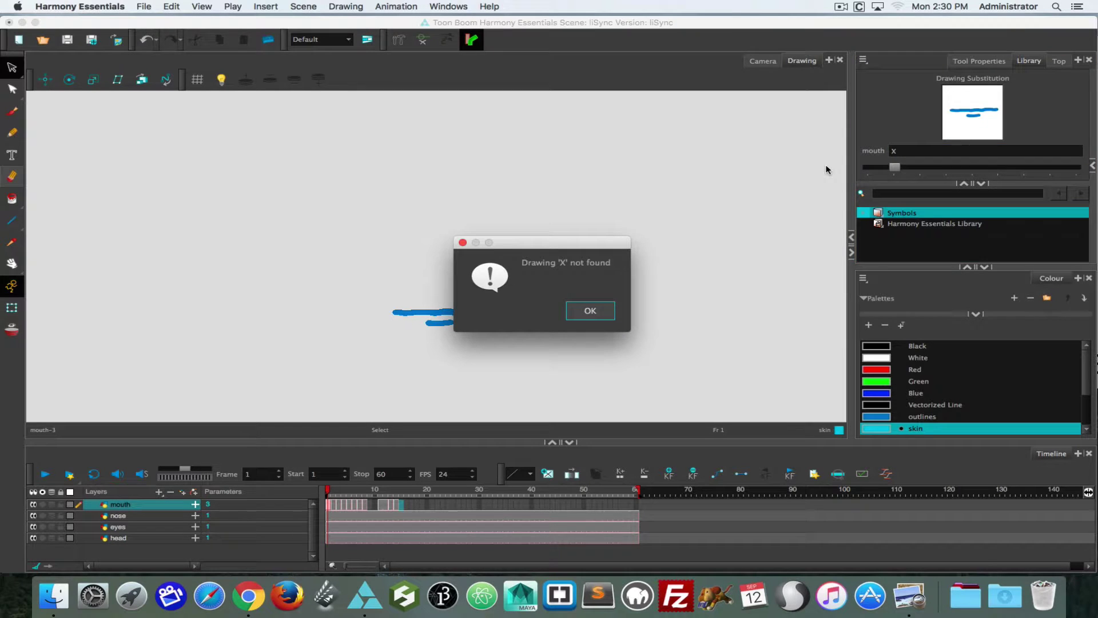
{"action": "left_click", "coordinate": [579, 317]}
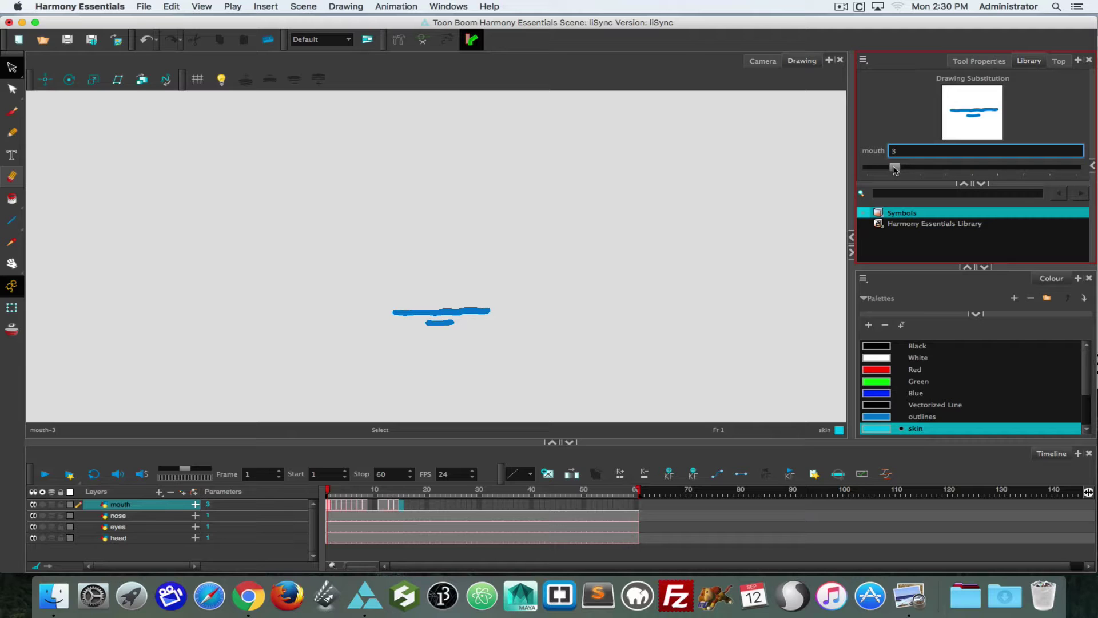
{"action": "left_click", "coordinate": [893, 167]}
{"action": "mouse_move", "coordinate": [919, 167]}
{"action": "left_mouse_down"}
{"action": "mouse_move", "coordinate": [895, 167]}
{"action": "mouse_move", "coordinate": [944, 167]}
{"action": "mouse_move", "coordinate": [899, 170]}
{"action": "left_mouse_up"}
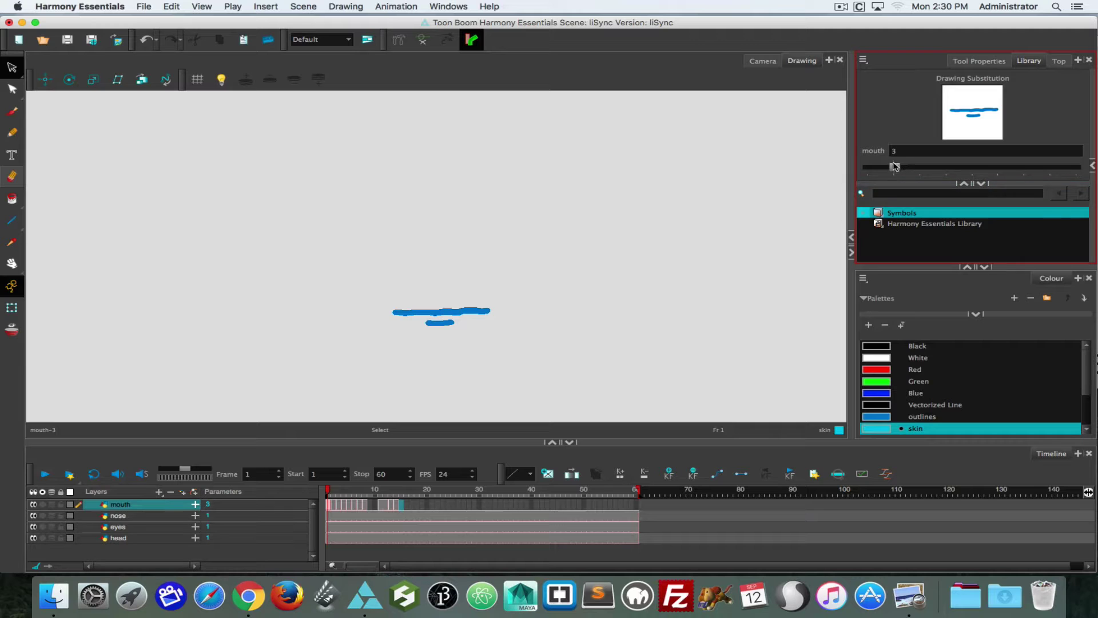
{"action": "right_click", "coordinate": [330, 506]}
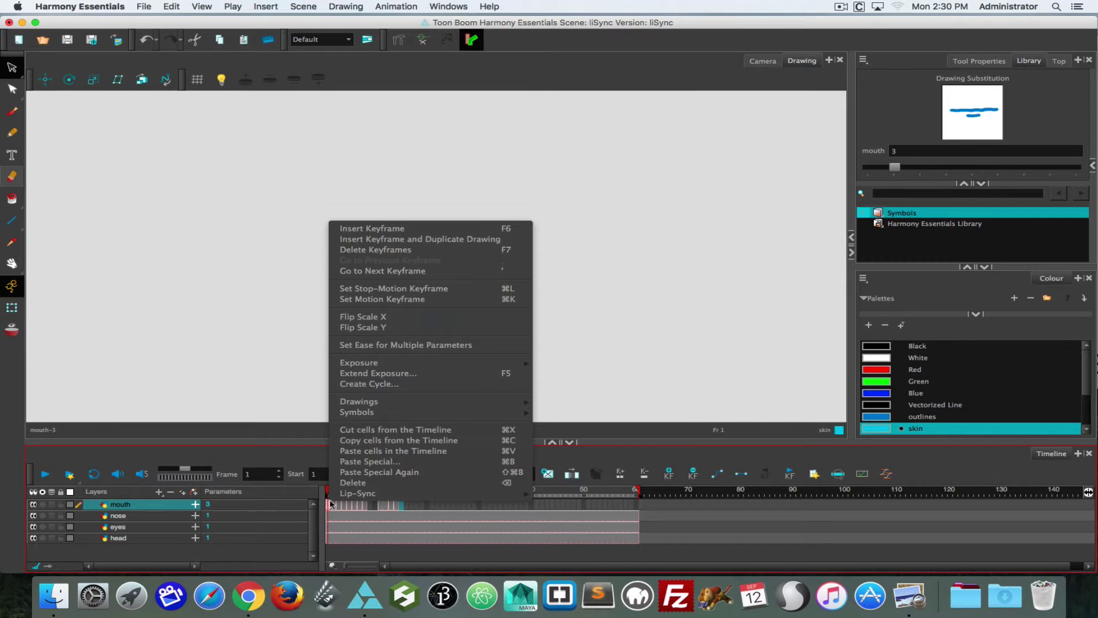
{"action": "mouse_move", "coordinate": [513, 402]}
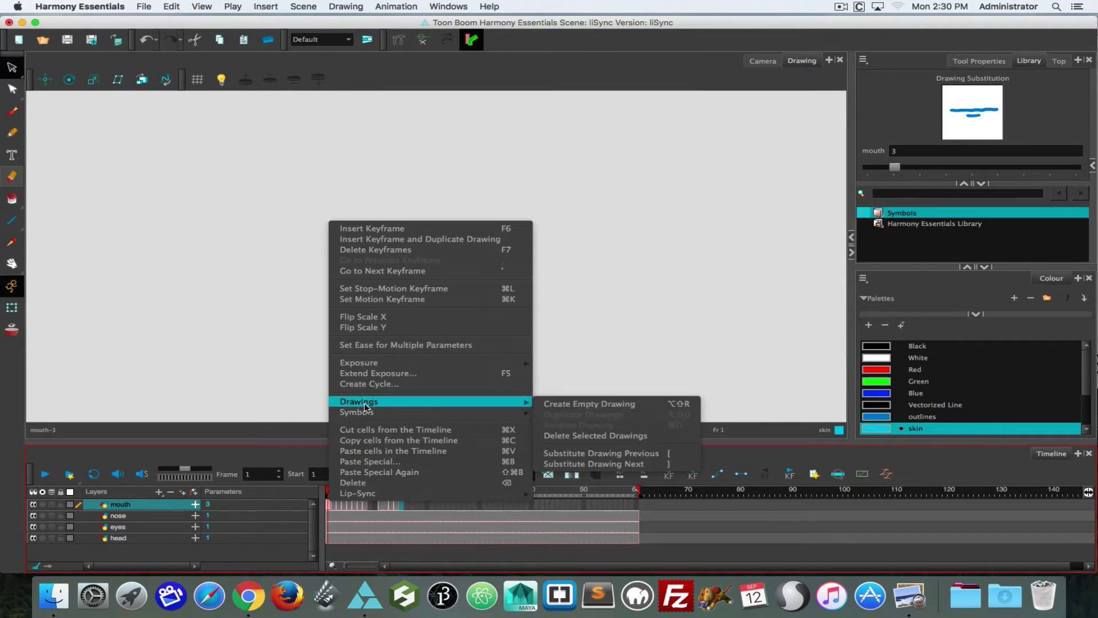
{"action": "left_click", "coordinate": [330, 506]}
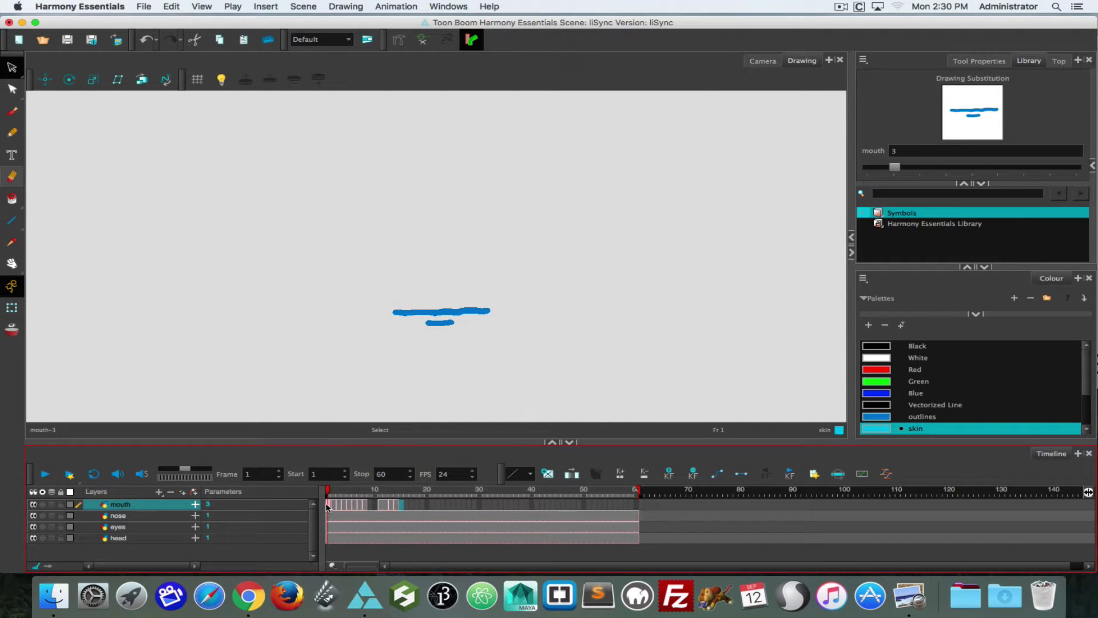
{"action": "right_click", "coordinate": [328, 507]}
{"action": "left_click", "coordinate": [330, 507]}
{"action": "left_click", "coordinate": [967, 133]}
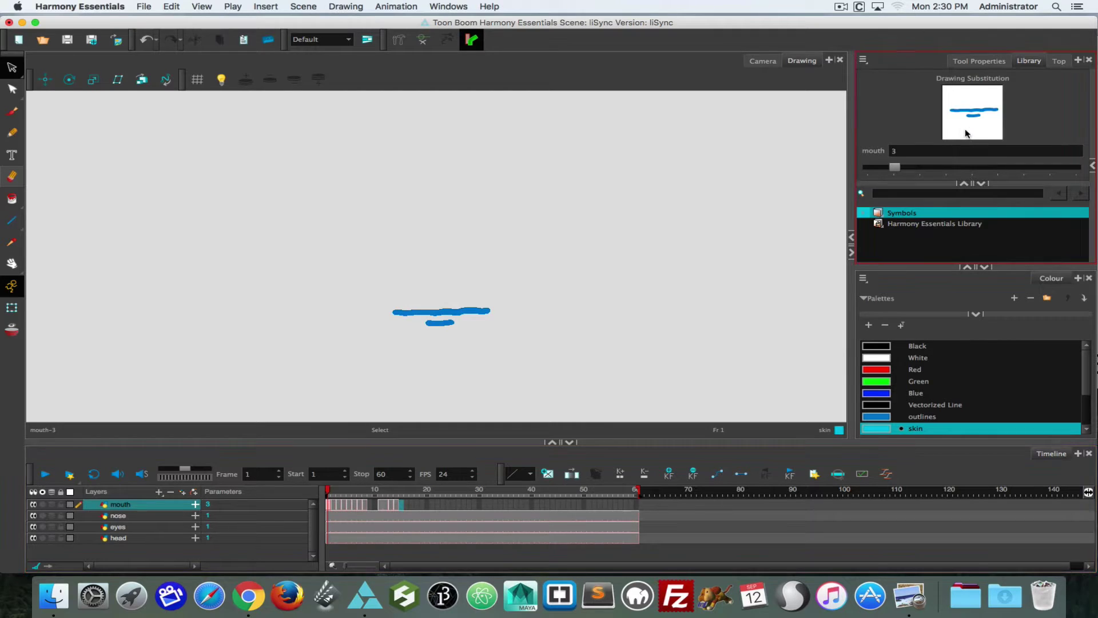
{"action": "left_click", "coordinate": [344, 7]}
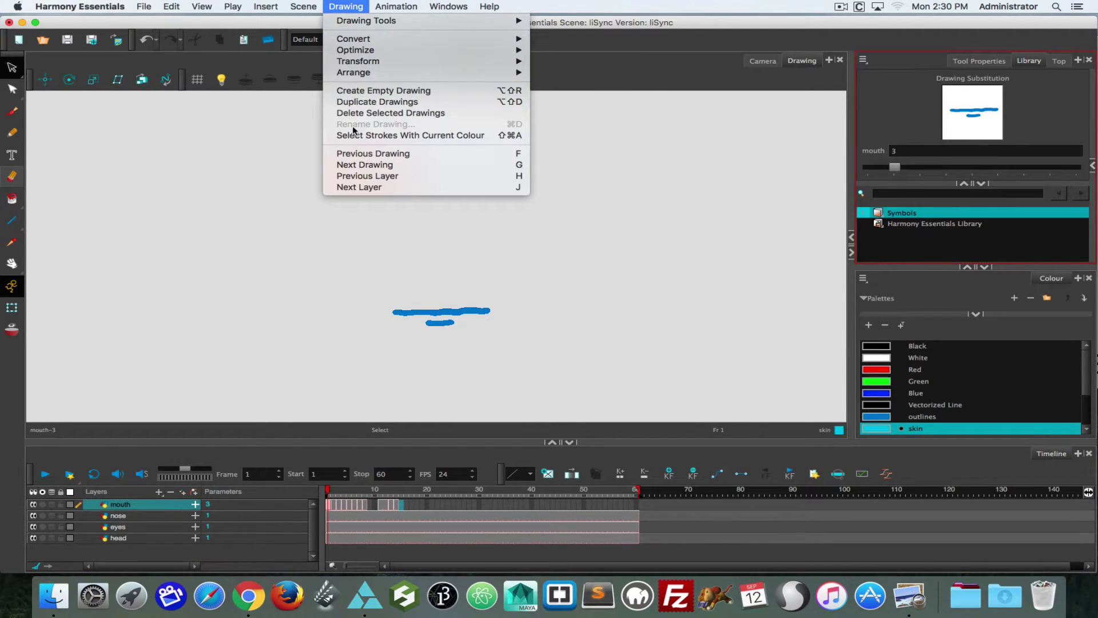
{"action": "left_click", "coordinate": [308, 103]}
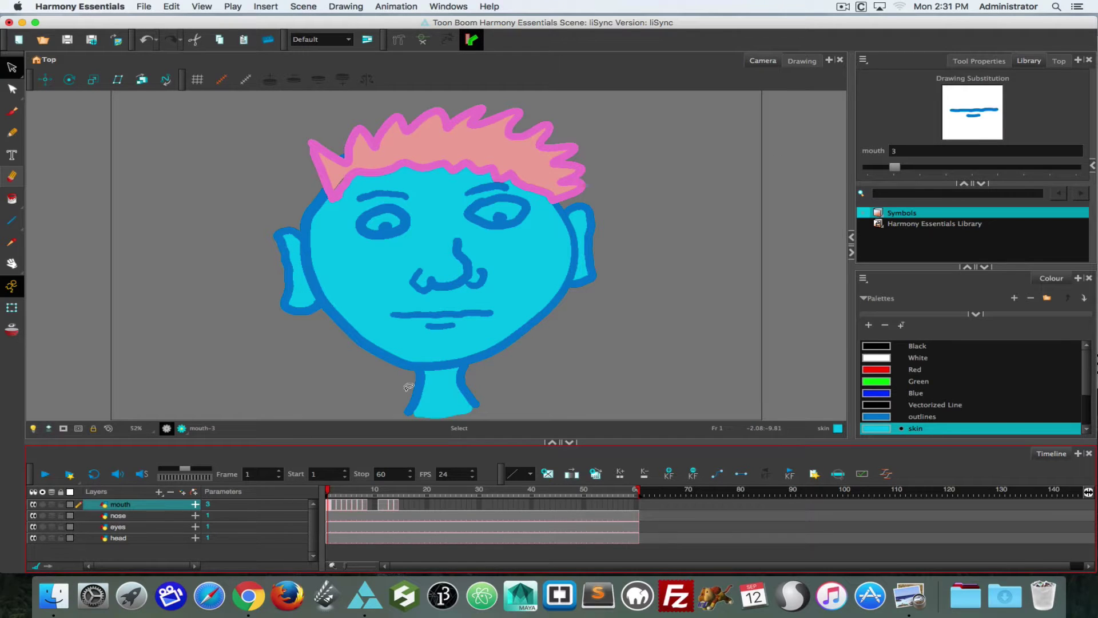
Rename the mouth drawing at frame 1 as X, working in the camera view.
{"action": "double_click", "coordinate": [329, 506]}
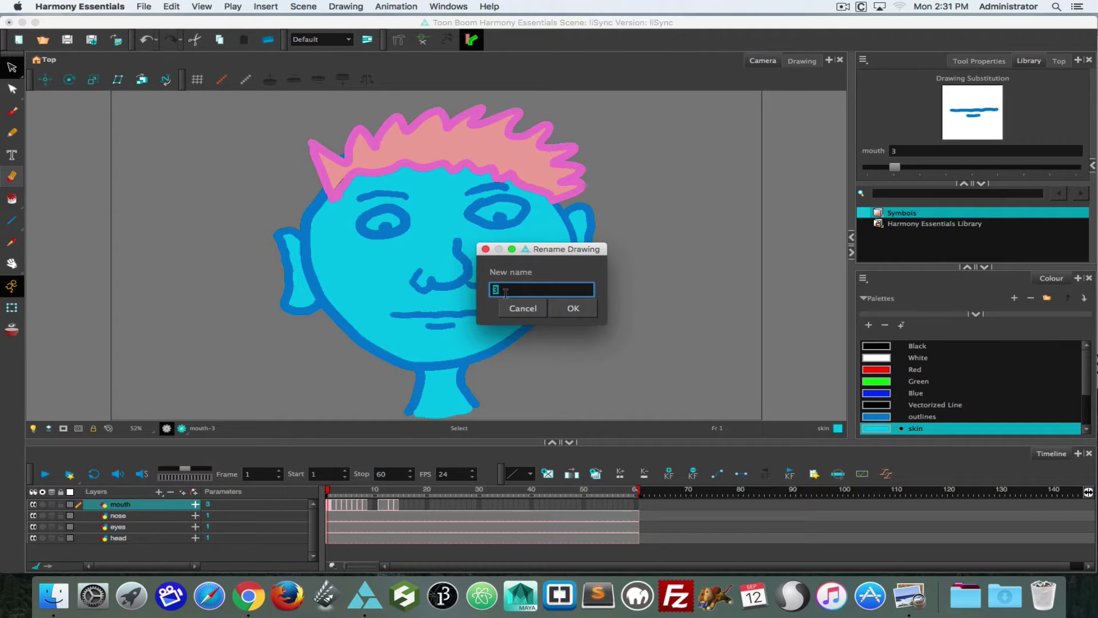
{"action": "type", "text": "X"}
{"action": "left_click", "coordinate": [570, 307]}
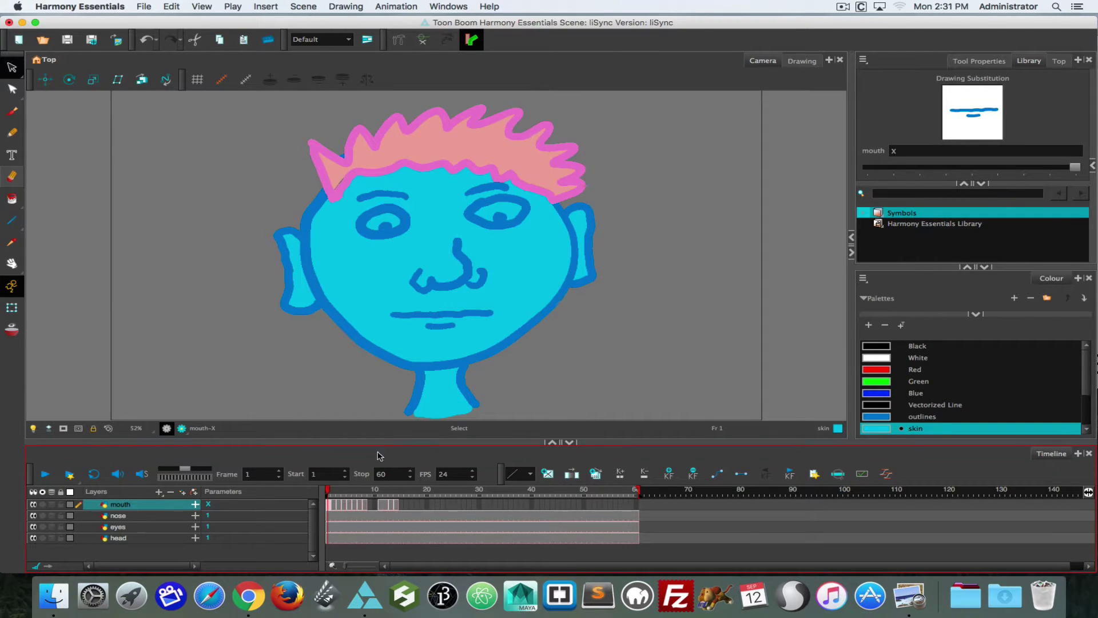
Narrow the Harmony window to uncover the animationMouths.png chart and rename the mouth drawing at frame 2 as A.
{"action": "left_click", "coordinate": [335, 506]}
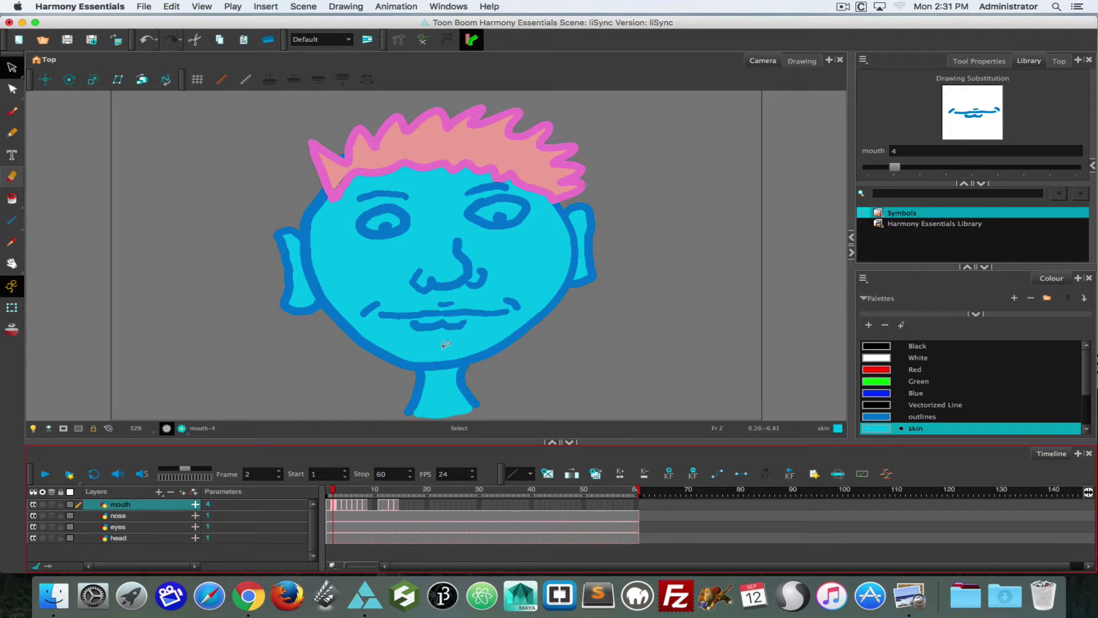
{"action": "left_click_drag", "start_coordinate": [1094, 200], "coordinate": [700, 203]}
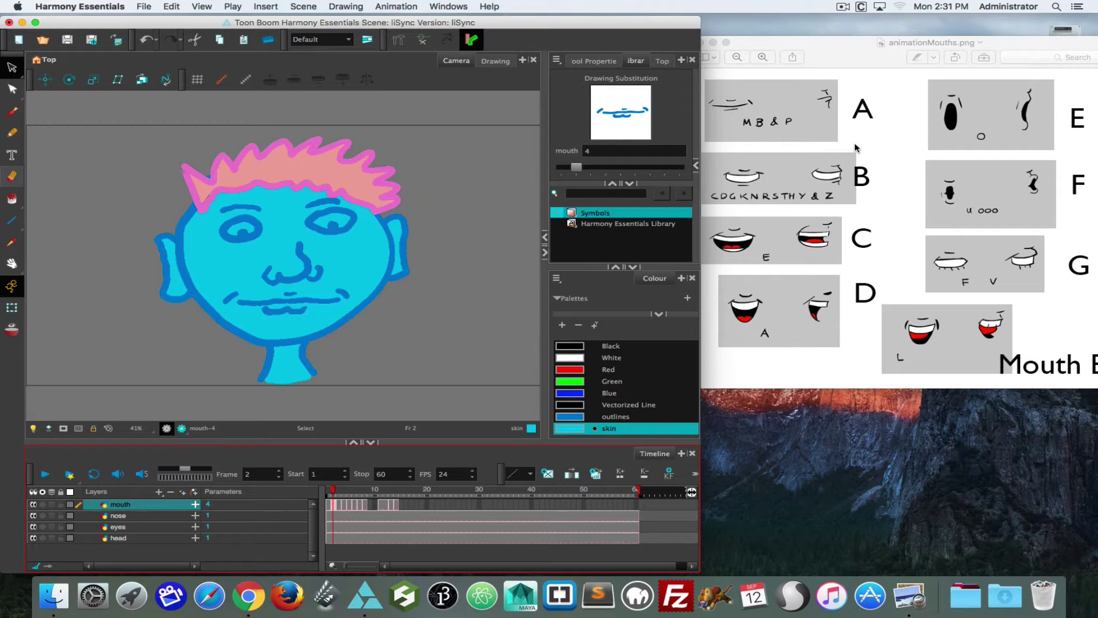
{"action": "key", "text": "super+d"}
{"action": "type", "text": "A"}
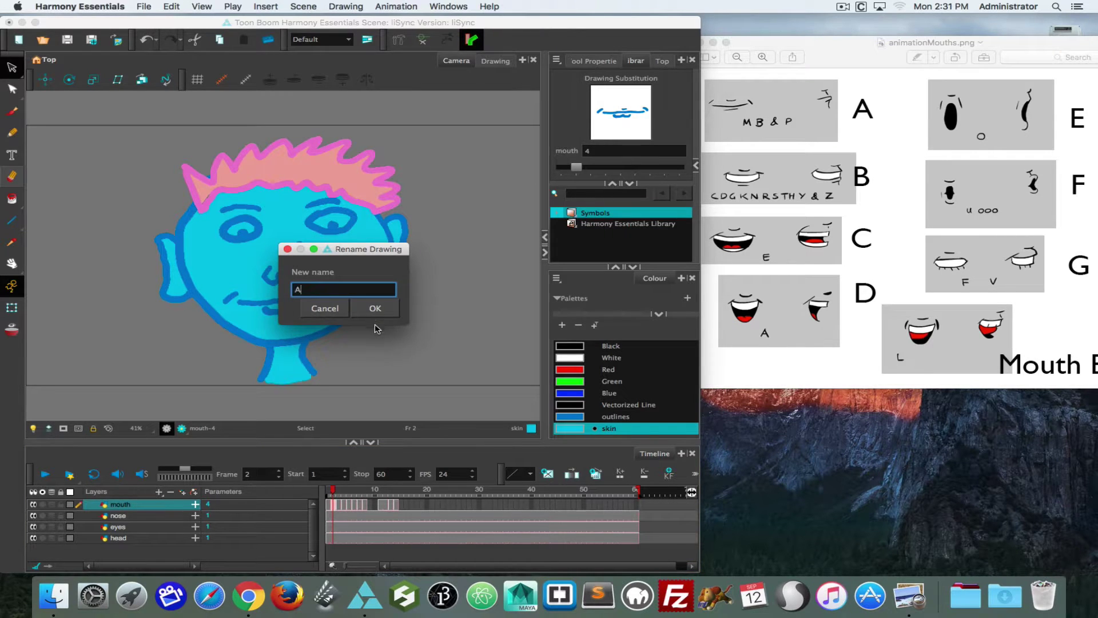
{"action": "key", "text": "Return"}
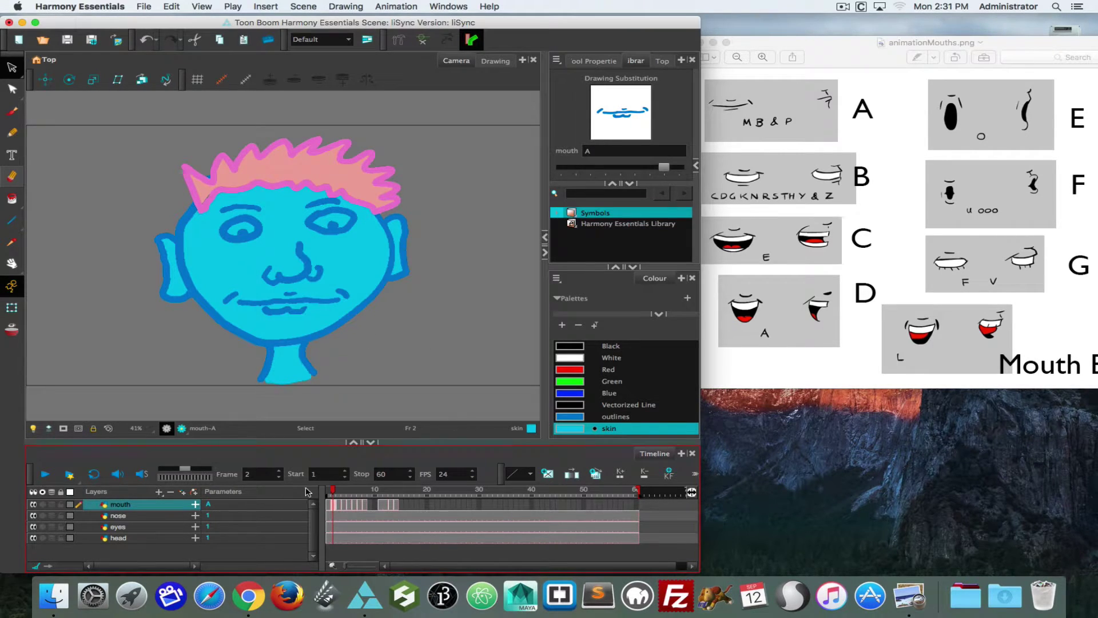
Rename the mouth drawing at frame 3 as B and the one at frame 4 as C.
{"action": "left_click", "coordinate": [338, 505]}
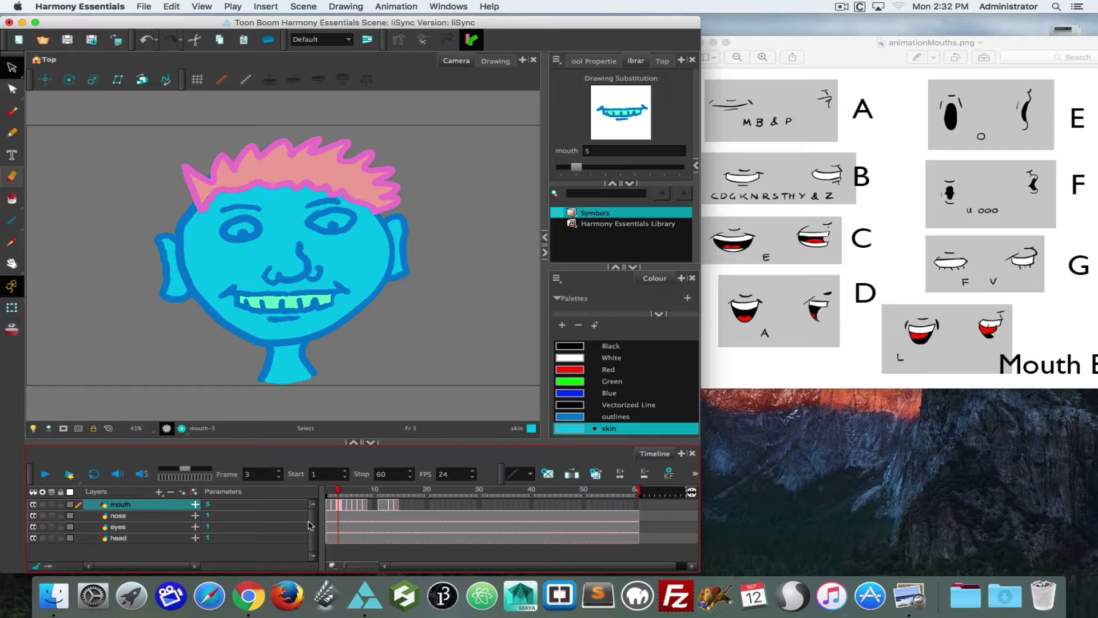
{"action": "double_click", "coordinate": [345, 506]}
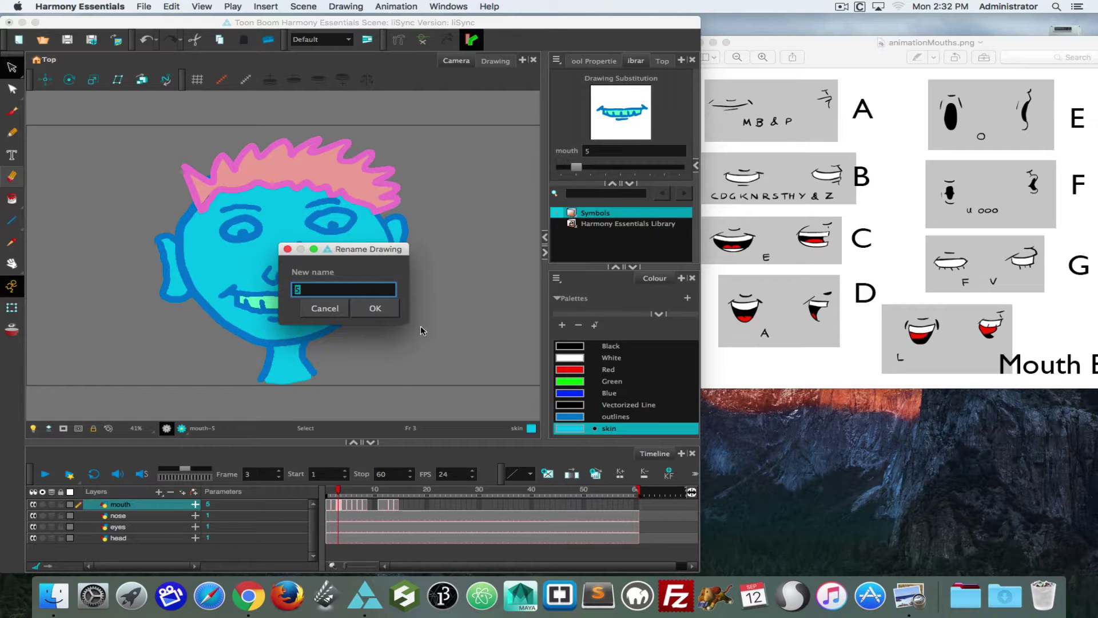
{"action": "type", "text": "B"}
{"action": "left_click", "coordinate": [390, 309]}
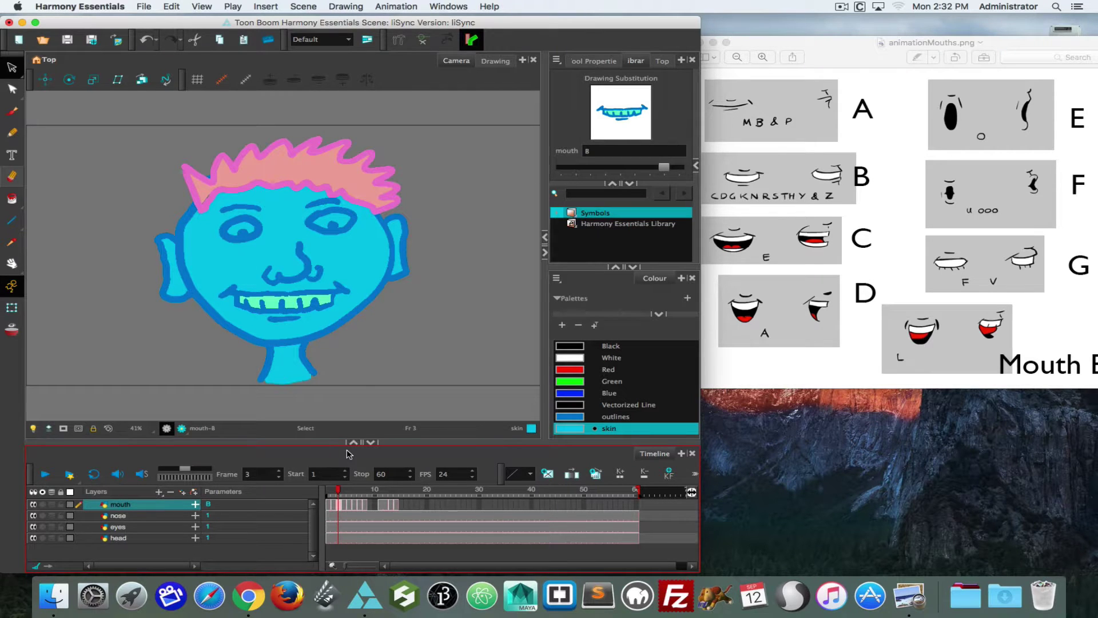
{"action": "left_click", "coordinate": [345, 506]}
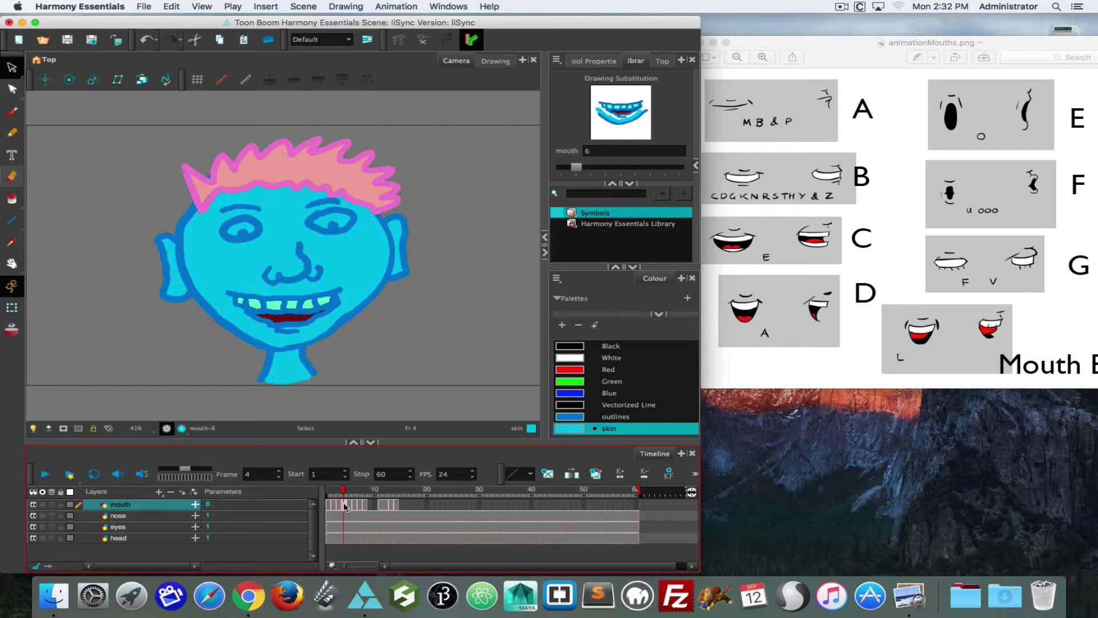
{"action": "double_click", "coordinate": [345, 507]}
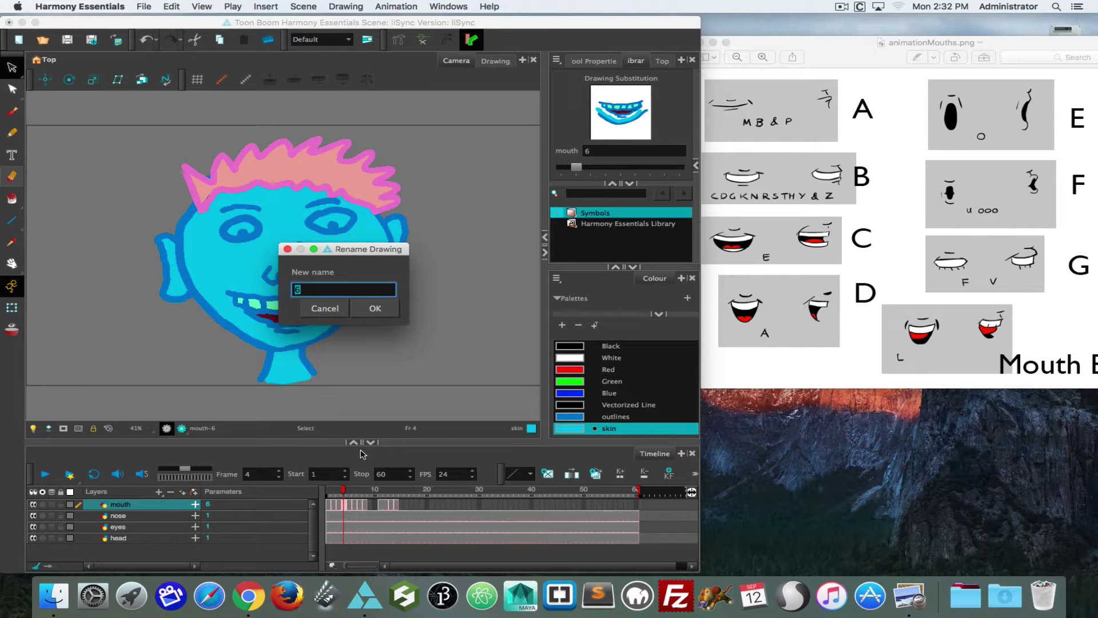
{"action": "key", "text": "Return"}
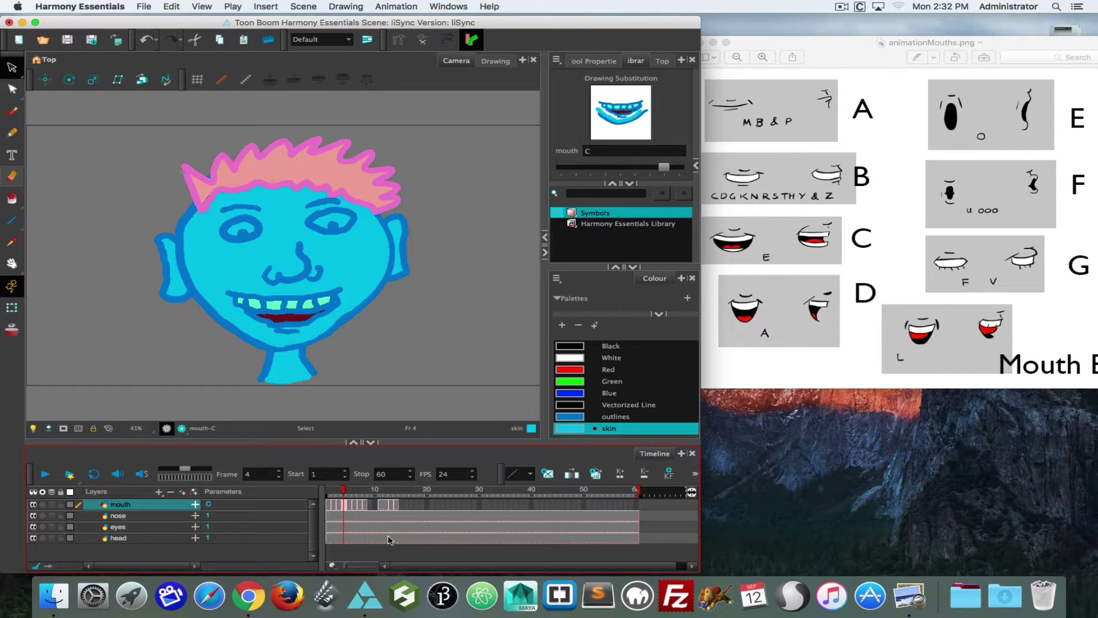
Rename the mouth drawing at frame 5 as D and the one at frame 6 as E.
{"action": "left_click", "coordinate": [349, 506]}
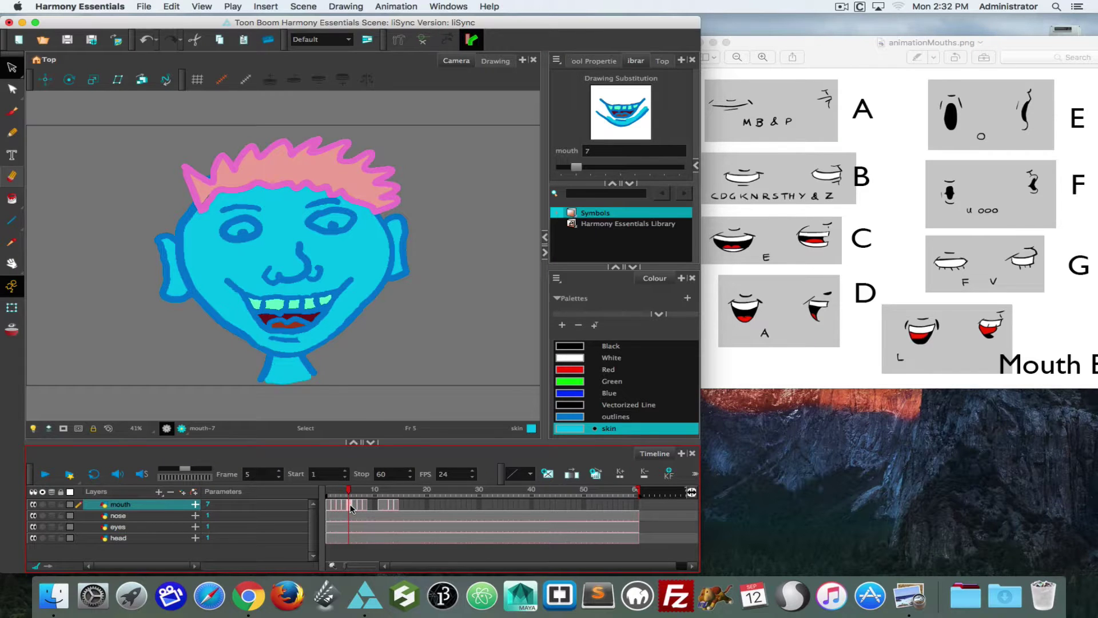
{"action": "key", "text": "super+d"}
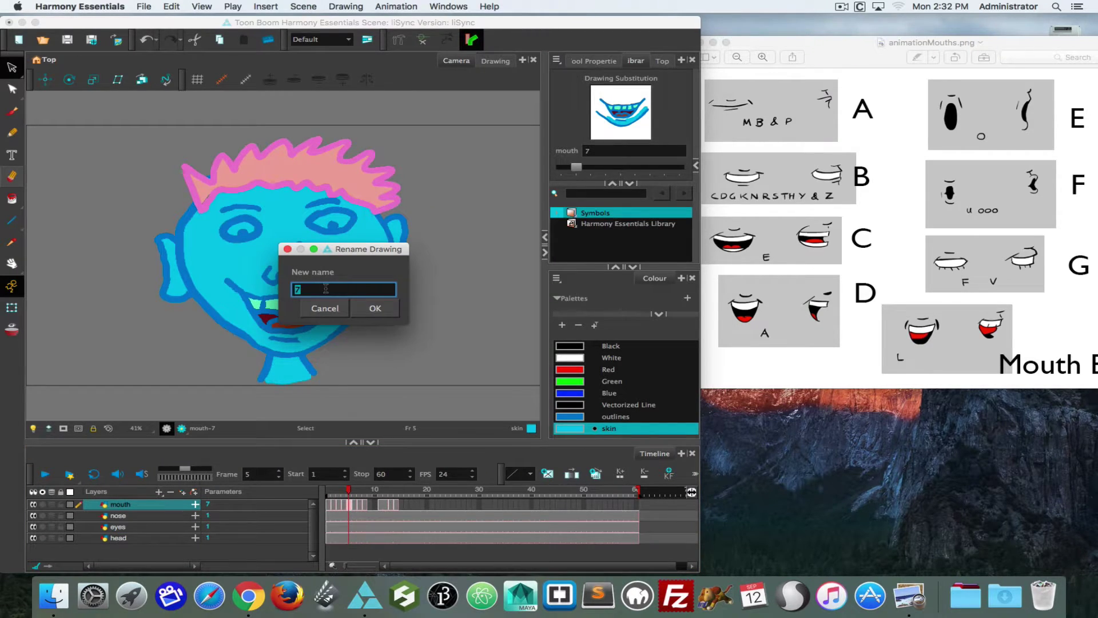
{"action": "type", "text": "D"}
{"action": "left_click", "coordinate": [375, 308]}
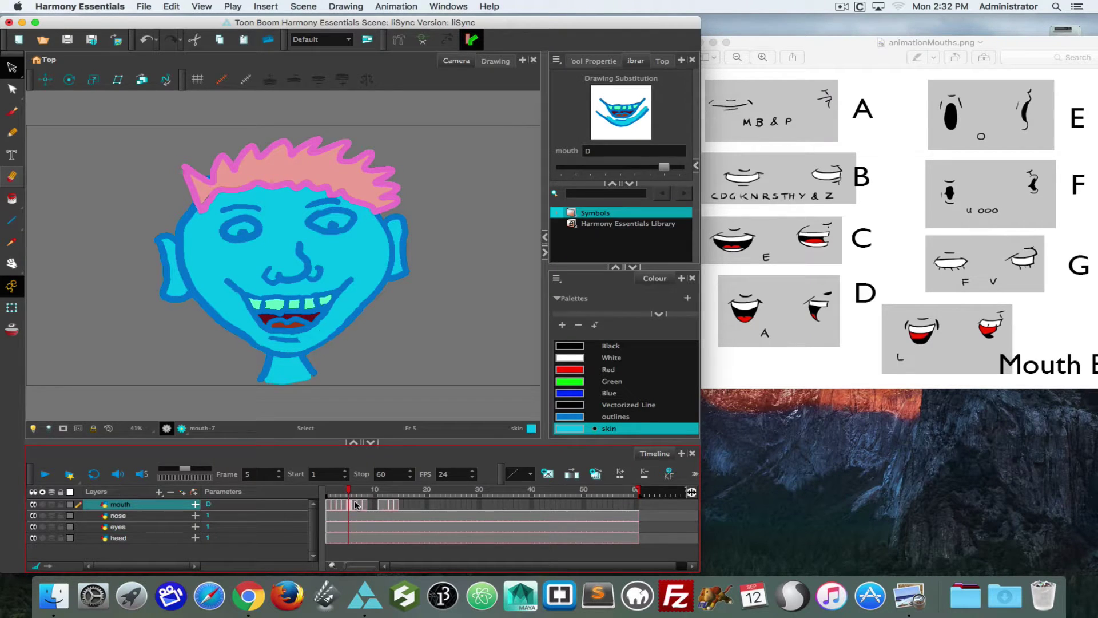
{"action": "left_click", "coordinate": [355, 505]}
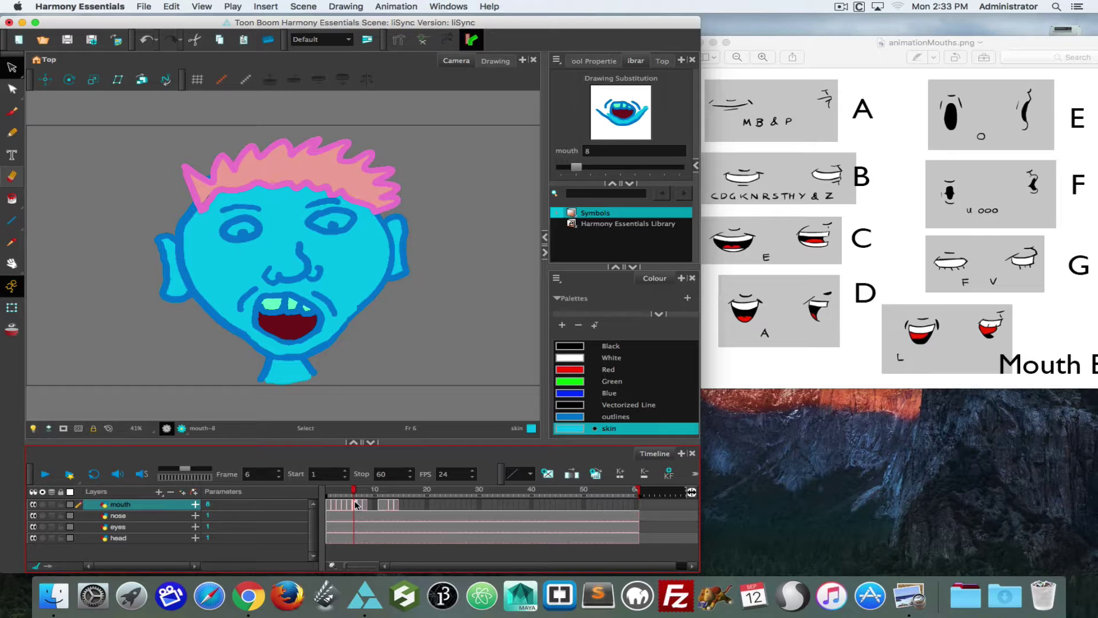
{"action": "key", "text": "super+d"}
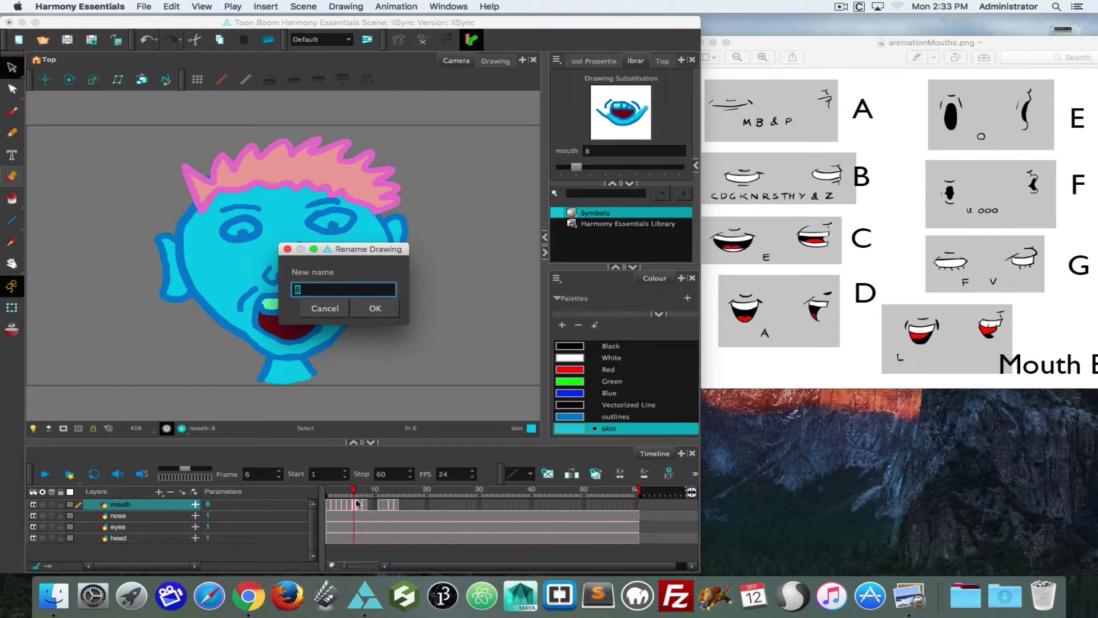
{"action": "type", "text": "E"}
{"action": "key", "text": "Return"}
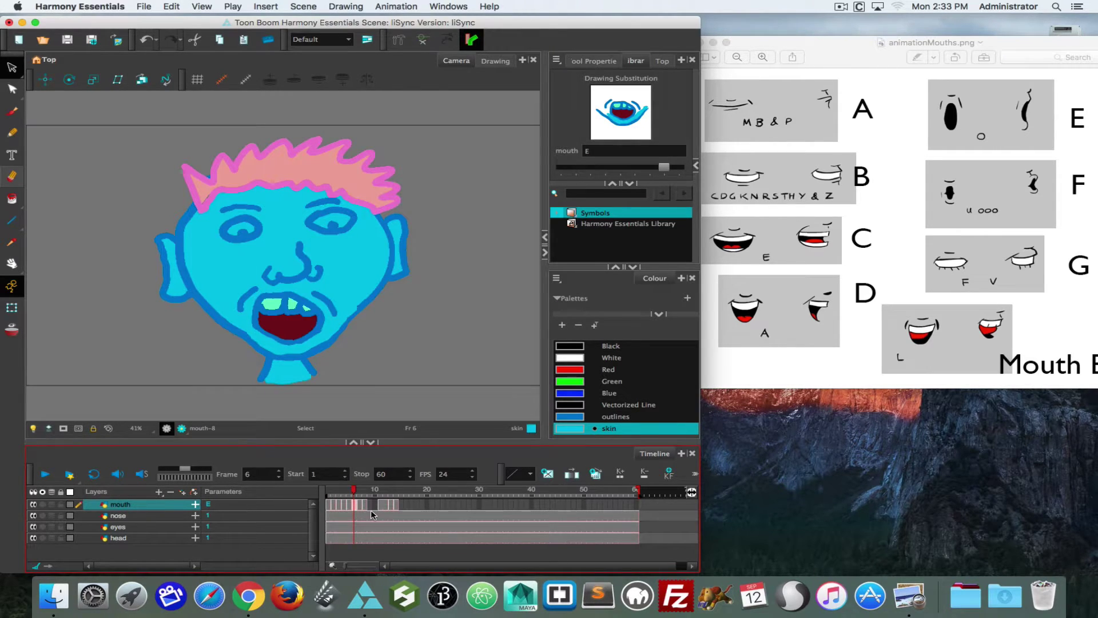
Rename the mouth drawing at frame 7 as F and the one at frame 8 as G.
{"action": "left_click", "coordinate": [361, 506]}
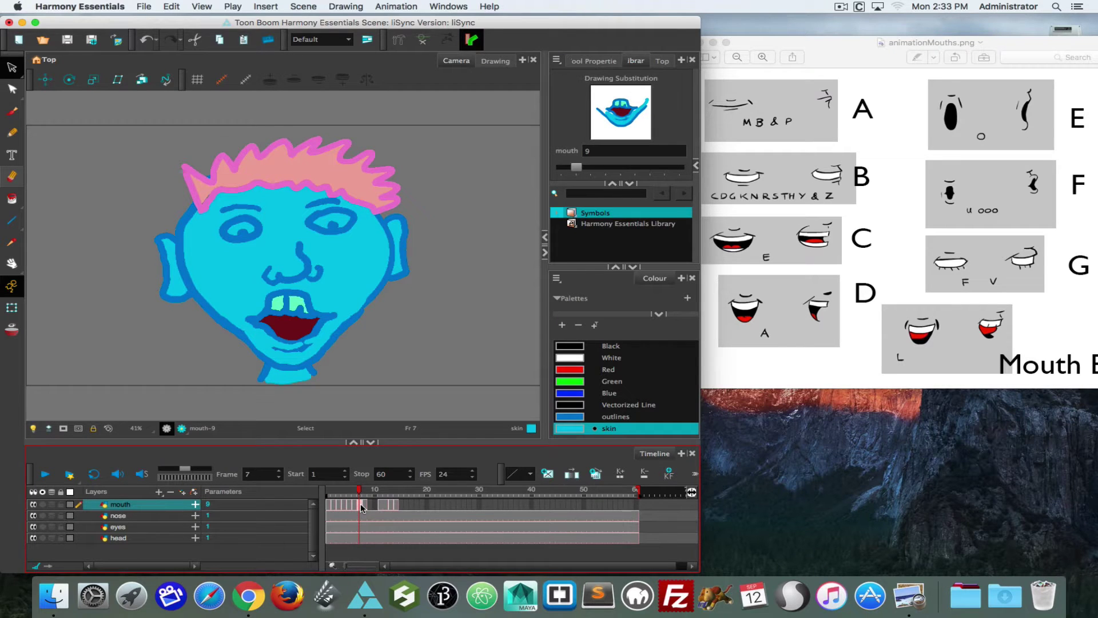
{"action": "key", "text": "super+d"}
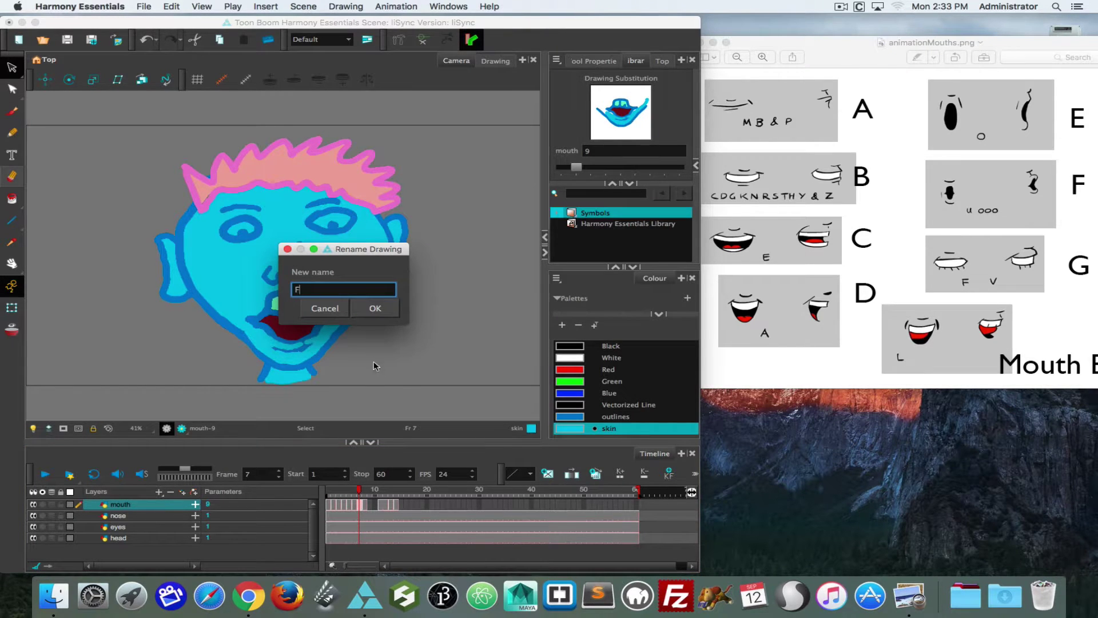
{"action": "type", "text": "F"}
{"action": "left_click", "coordinate": [376, 309]}
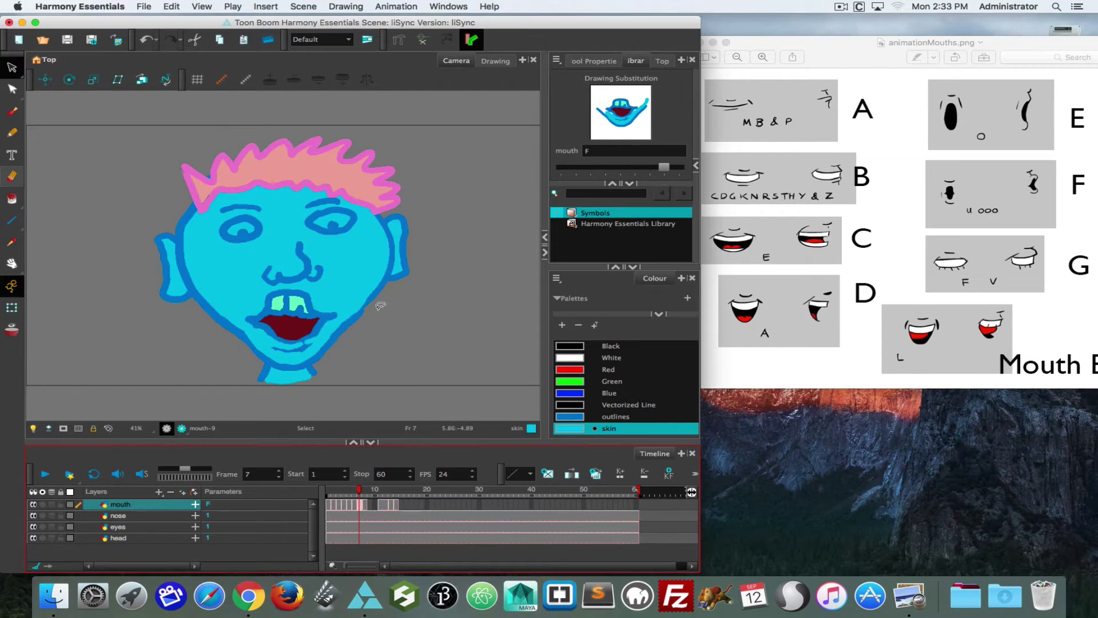
{"action": "left_click", "coordinate": [365, 506]}
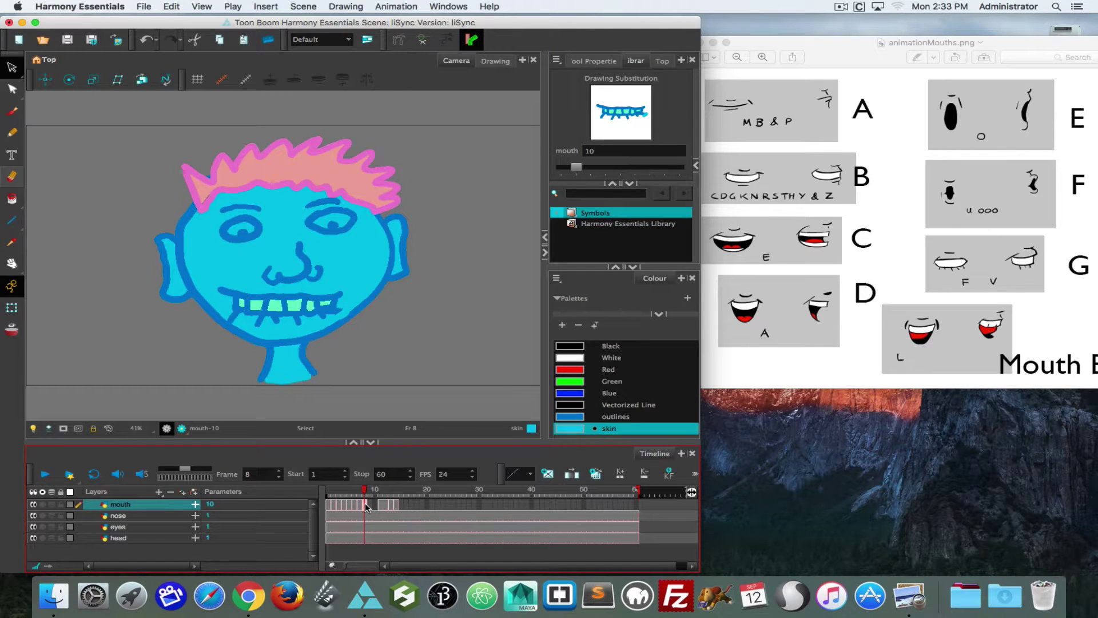
{"action": "key", "text": "super+d"}
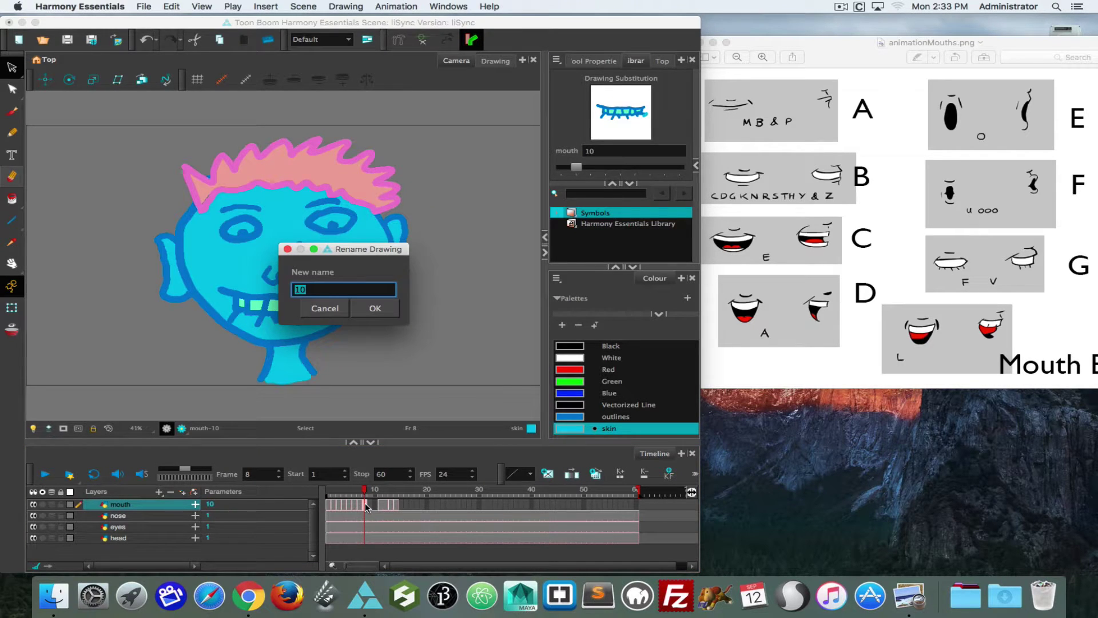
{"action": "type", "text": "C"}
{"action": "left_click", "coordinate": [379, 311]}
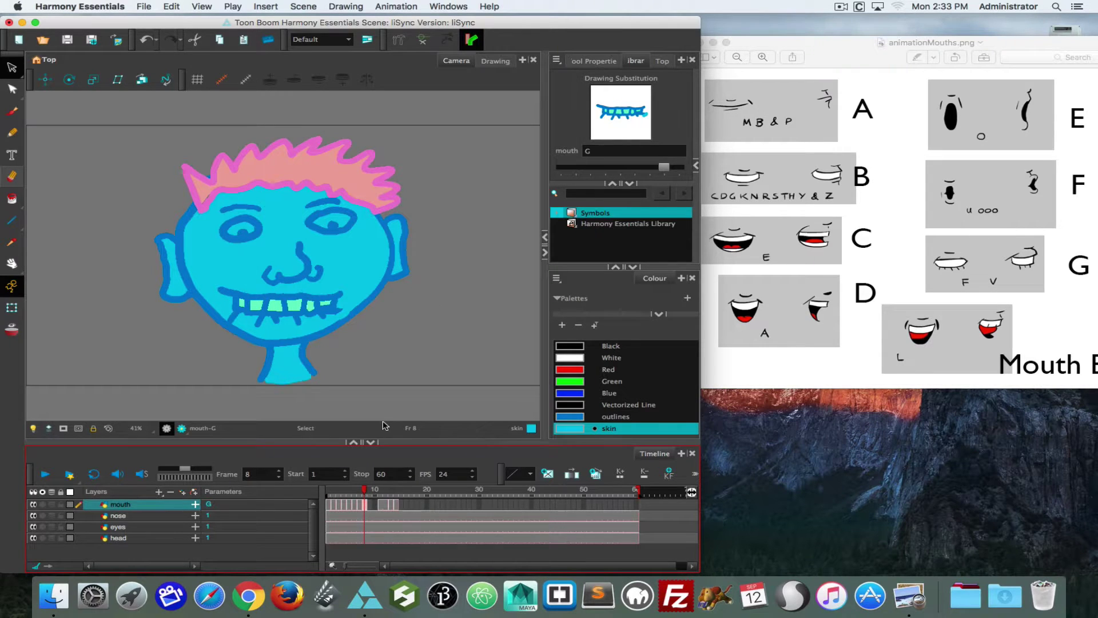
Delete the leftover mouth drawings beyond frame 10 on the mouth layer and return to frame 1.
{"action": "mouse_move", "coordinate": [367, 492]}
{"action": "left_mouse_down"}
{"action": "mouse_move", "coordinate": [323, 493]}
{"action": "mouse_move", "coordinate": [366, 491]}
{"action": "mouse_move", "coordinate": [325, 491]}
{"action": "mouse_move", "coordinate": [408, 509]}
{"action": "left_mouse_up"}
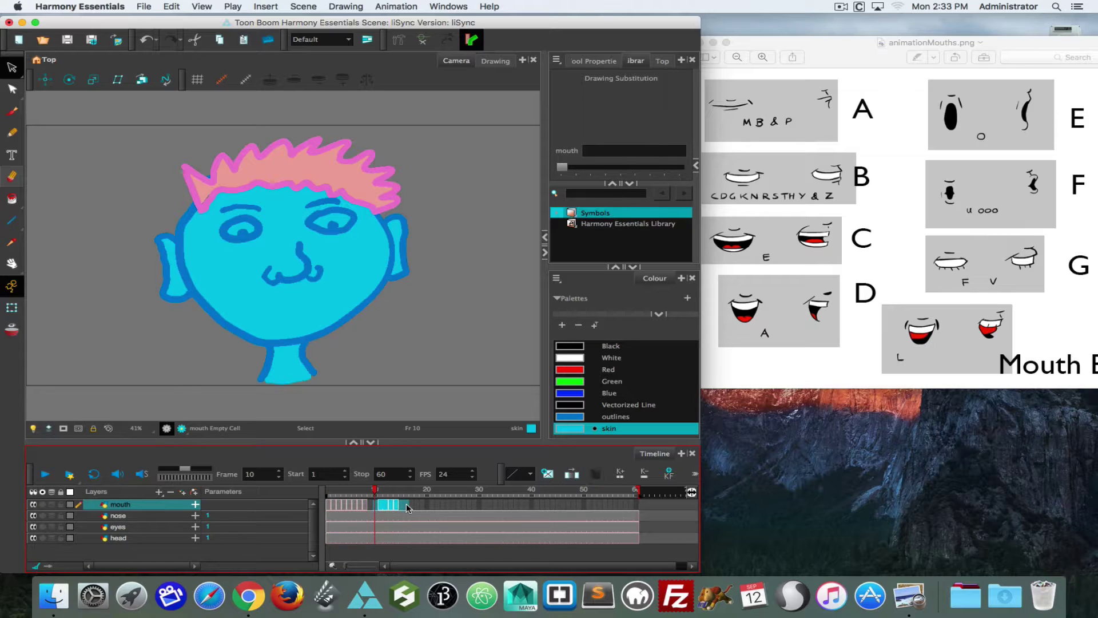
{"action": "key", "text": "Delete"}
{"action": "left_click", "coordinate": [345, 505]}
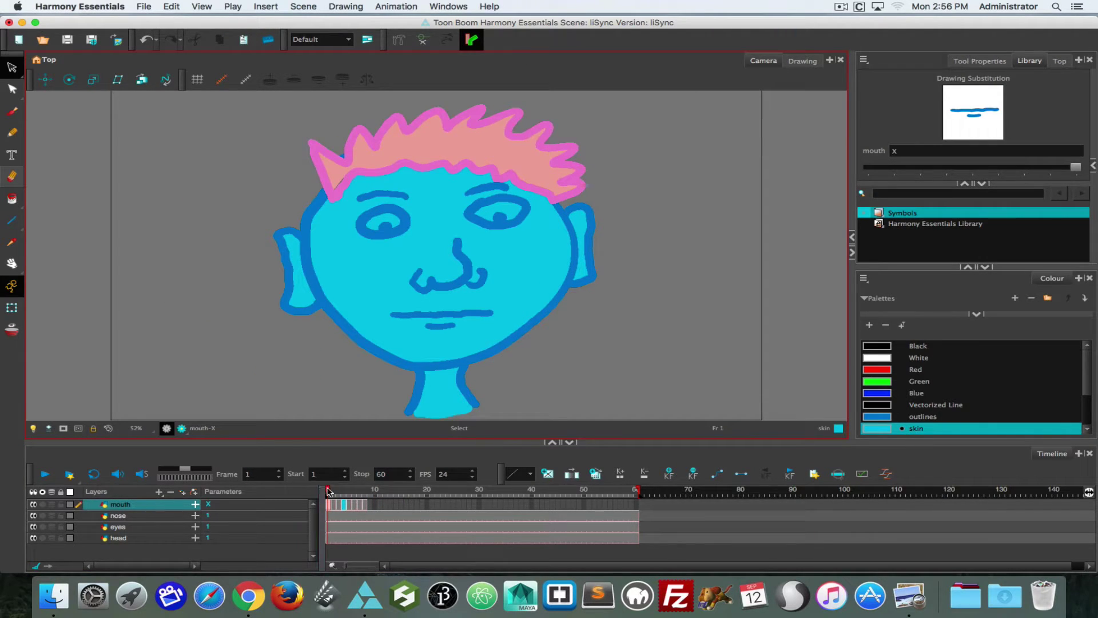
{"action": "mouse_move", "coordinate": [328, 491]}
{"action": "left_mouse_down"}
{"action": "mouse_move", "coordinate": [357, 494]}
{"action": "mouse_move", "coordinate": [296, 490]}
{"action": "left_mouse_up"}
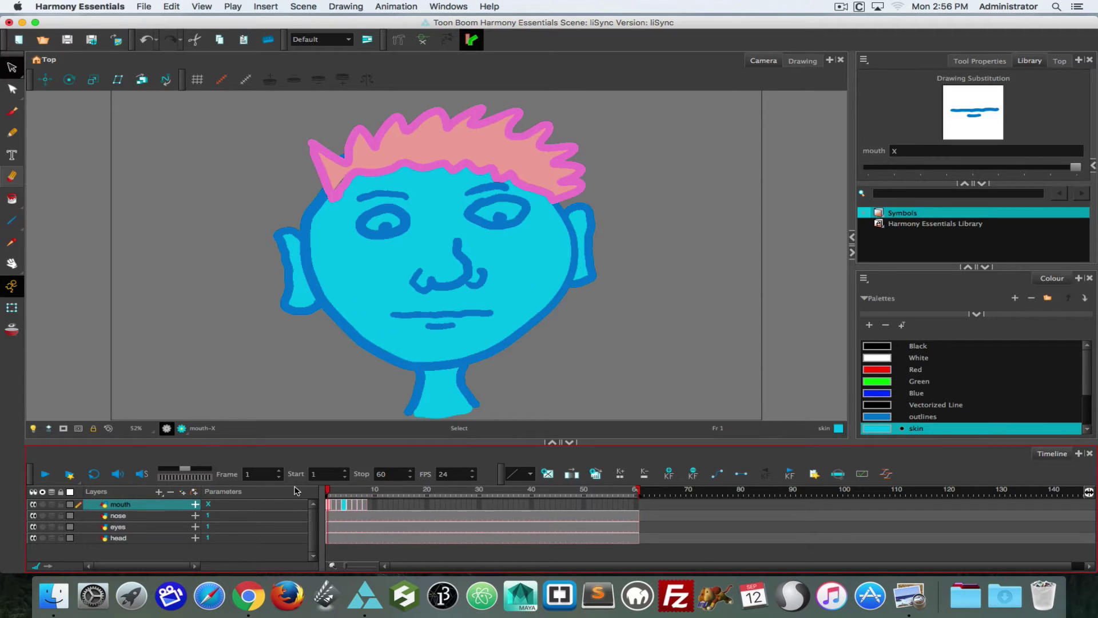
Import the sound file quote.wav from the Desktop into the scene.
{"action": "left_click", "coordinate": [145, 5]}
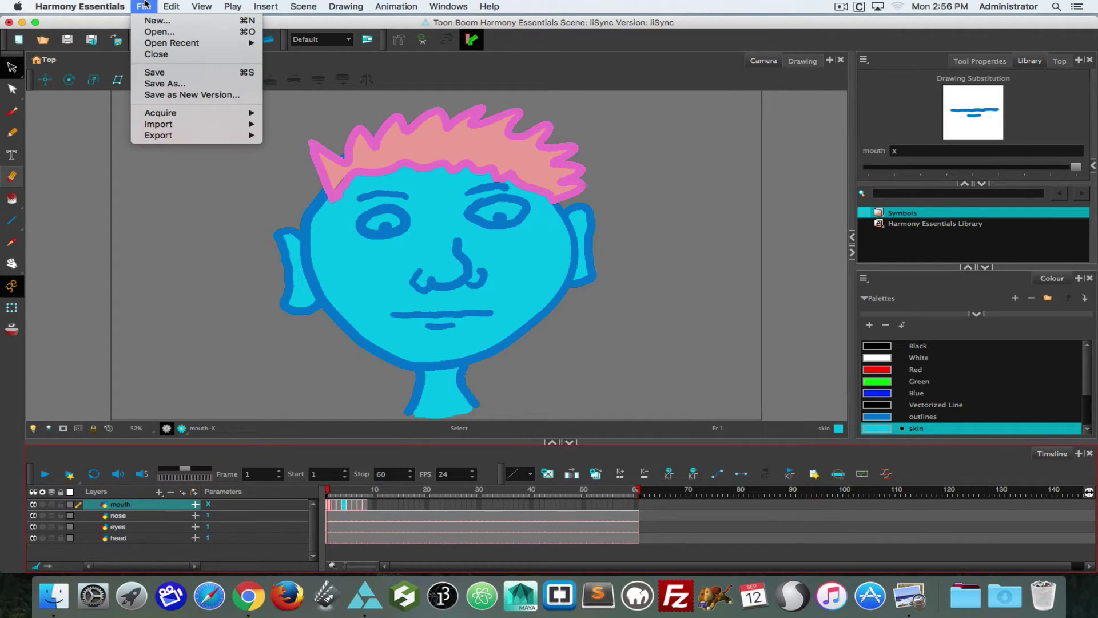
{"action": "mouse_move", "coordinate": [172, 125]}
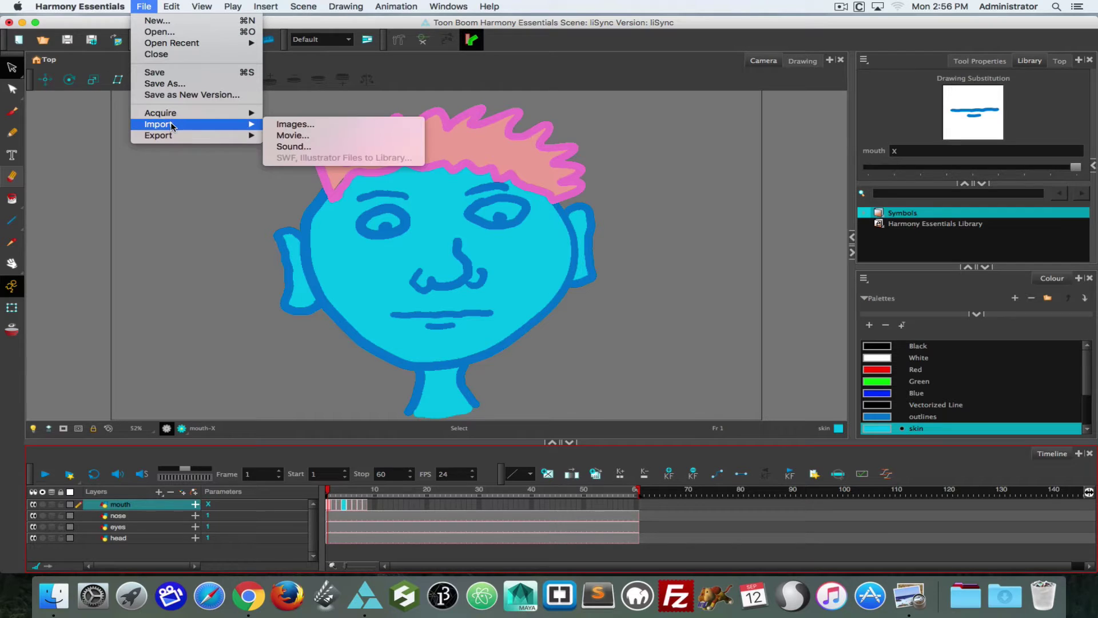
{"action": "left_click", "coordinate": [267, 147]}
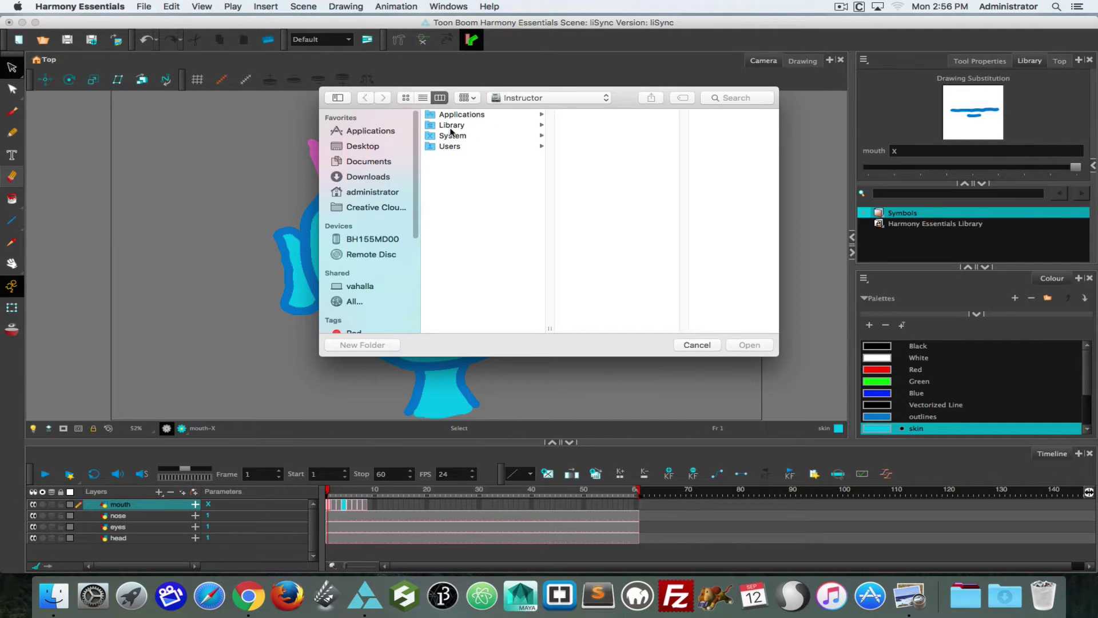
{"action": "left_click", "coordinate": [366, 147]}
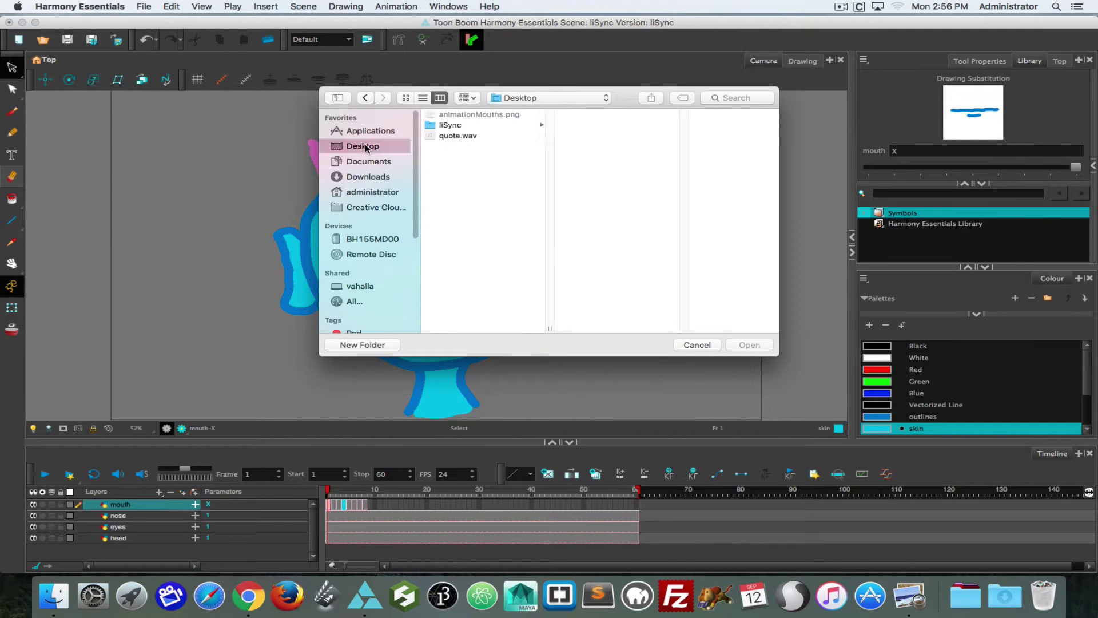
{"action": "left_click", "coordinate": [460, 136]}
{"action": "left_click", "coordinate": [745, 345]}
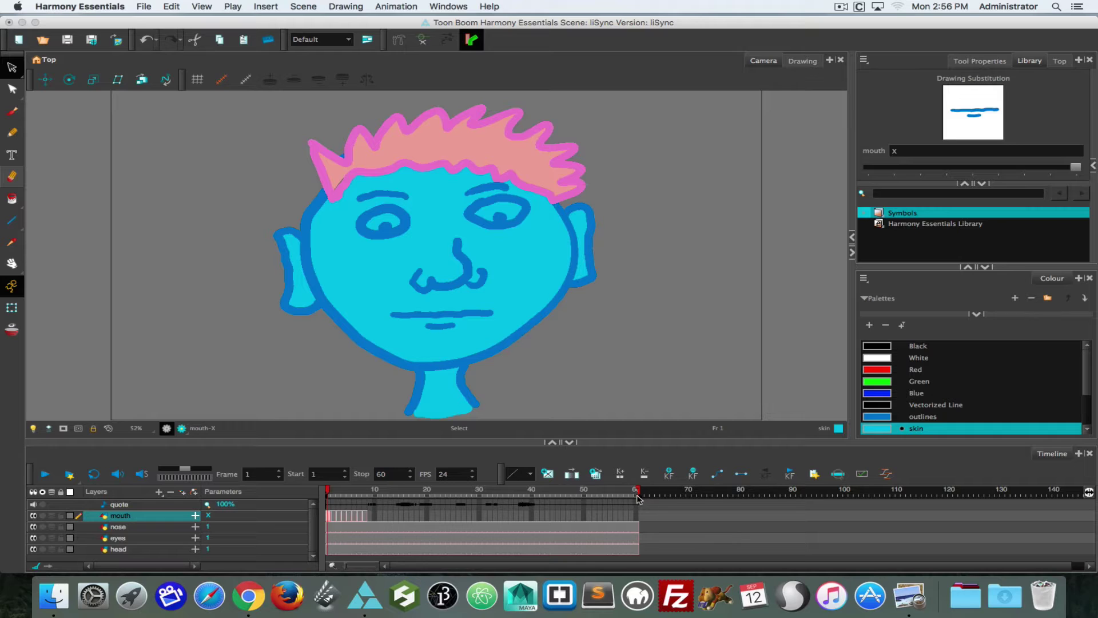
{"action": "left_click", "coordinate": [667, 500]}
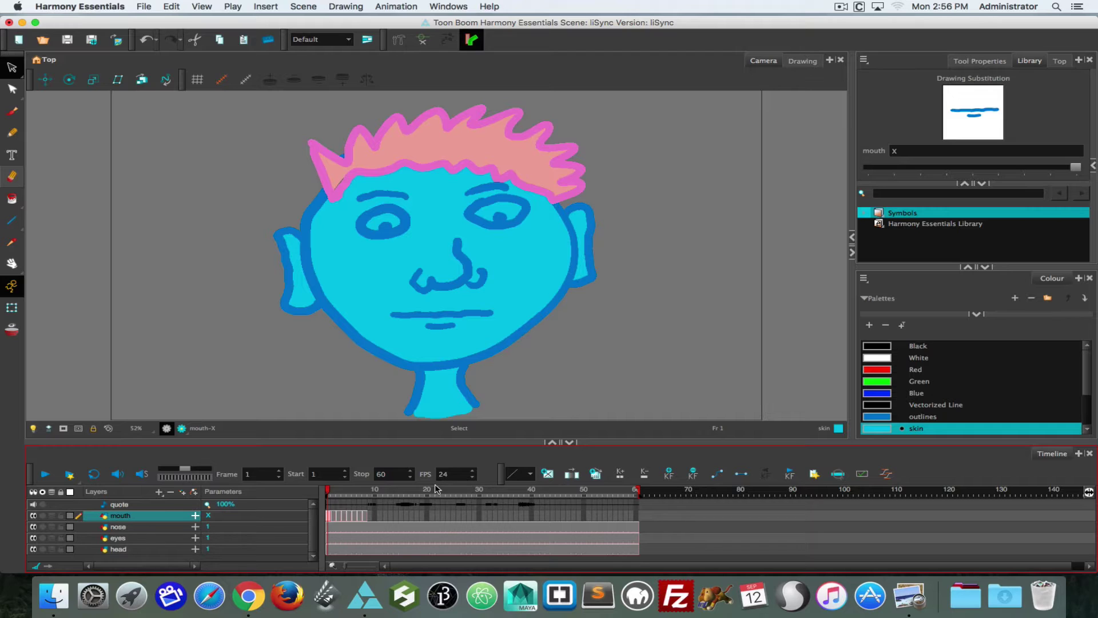
{"action": "left_click", "coordinate": [54, 595]}
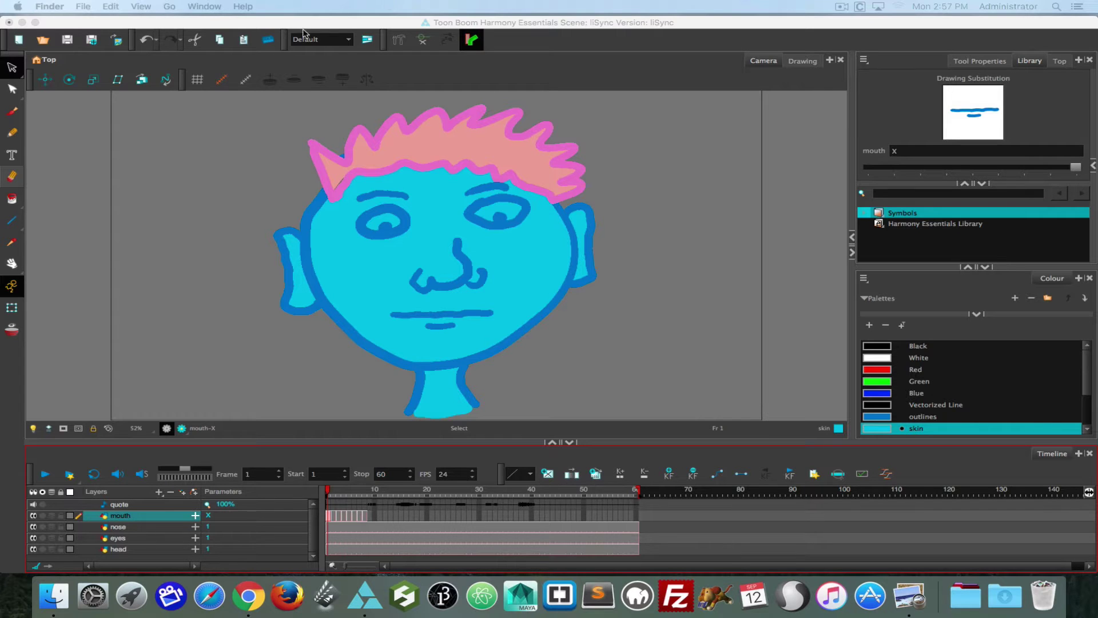
{"action": "left_click", "coordinate": [593, 491]}
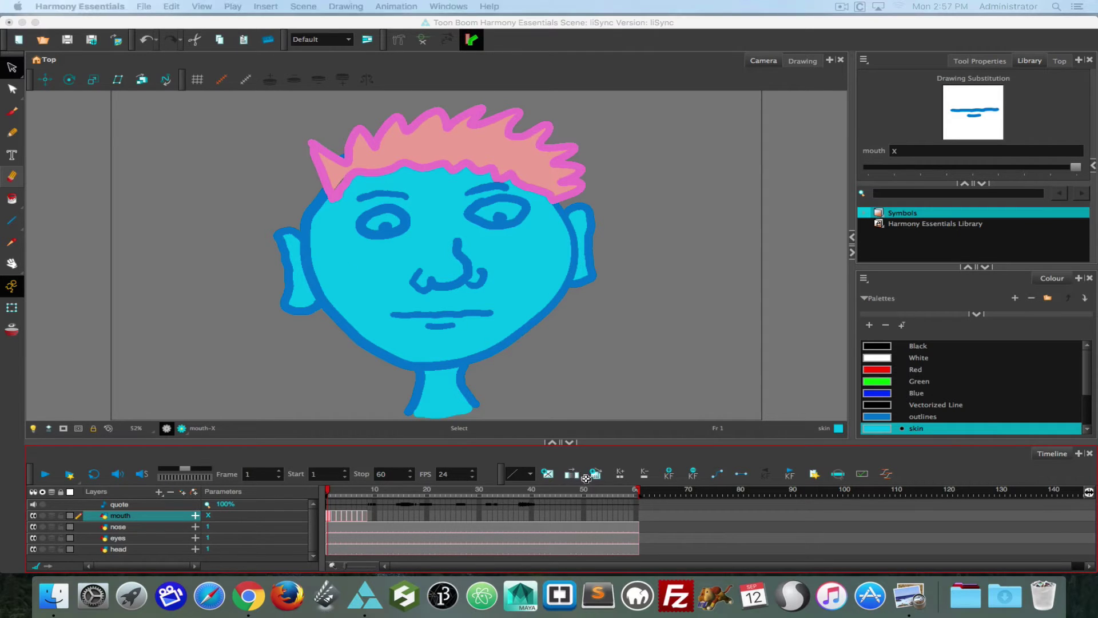
{"action": "right_click", "coordinate": [644, 495]}
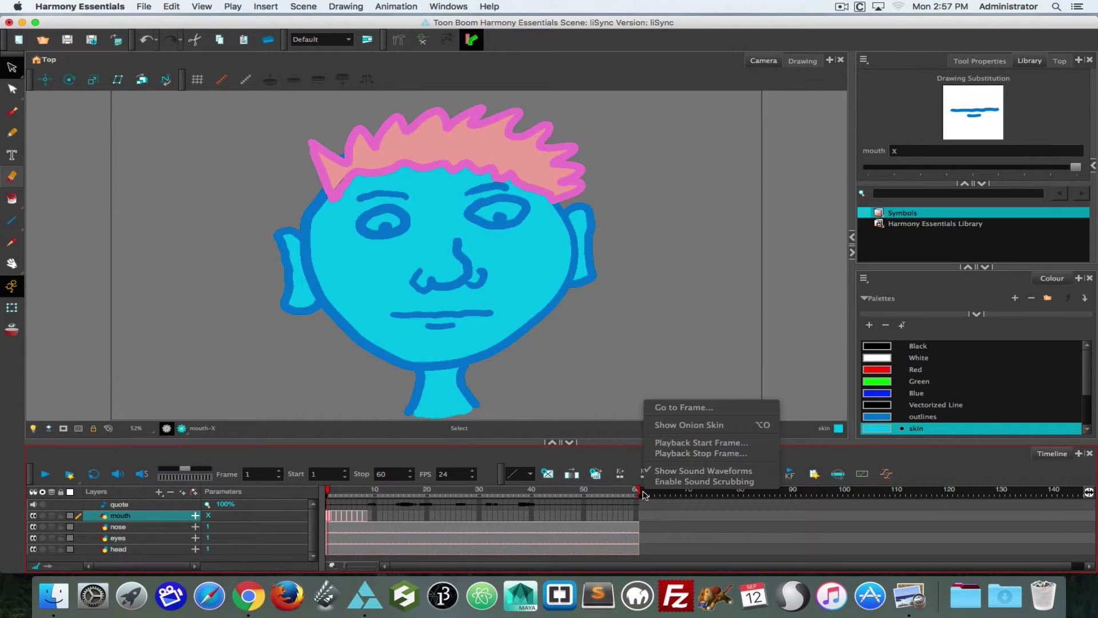
{"action": "left_click", "coordinate": [616, 503]}
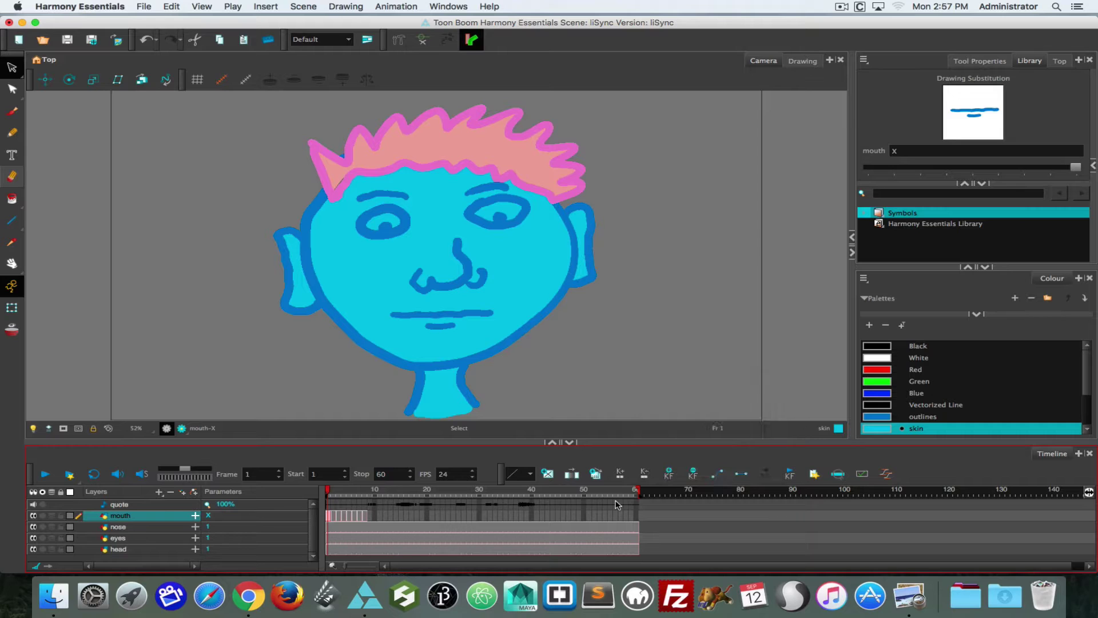
Set the scene length to 120 frames and adjust the scene's end to frame 135 for the quote audio.
{"action": "left_click", "coordinate": [260, 6]}
{"action": "mouse_move", "coordinate": [302, 6]}
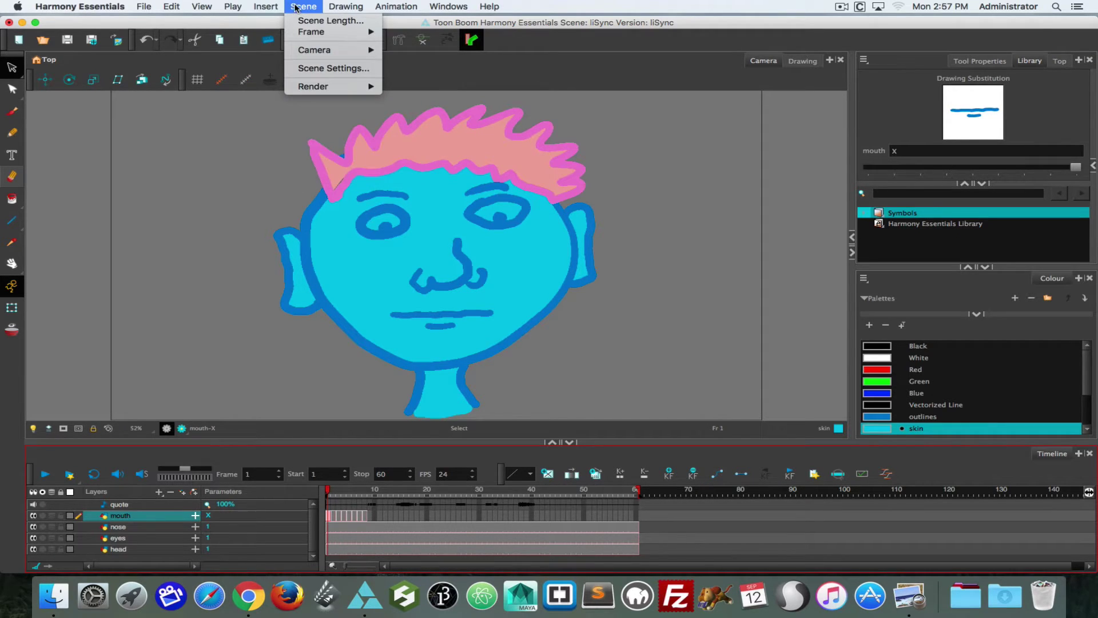
{"action": "left_click", "coordinate": [316, 22]}
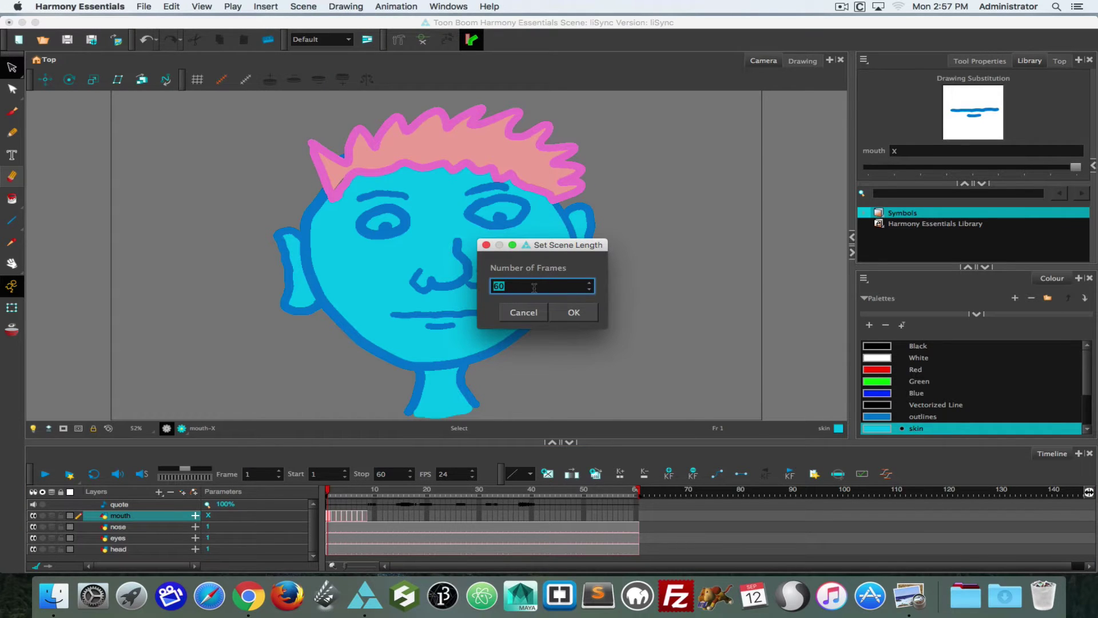
{"action": "type", "text": "120"}
{"action": "key", "text": "Return"}
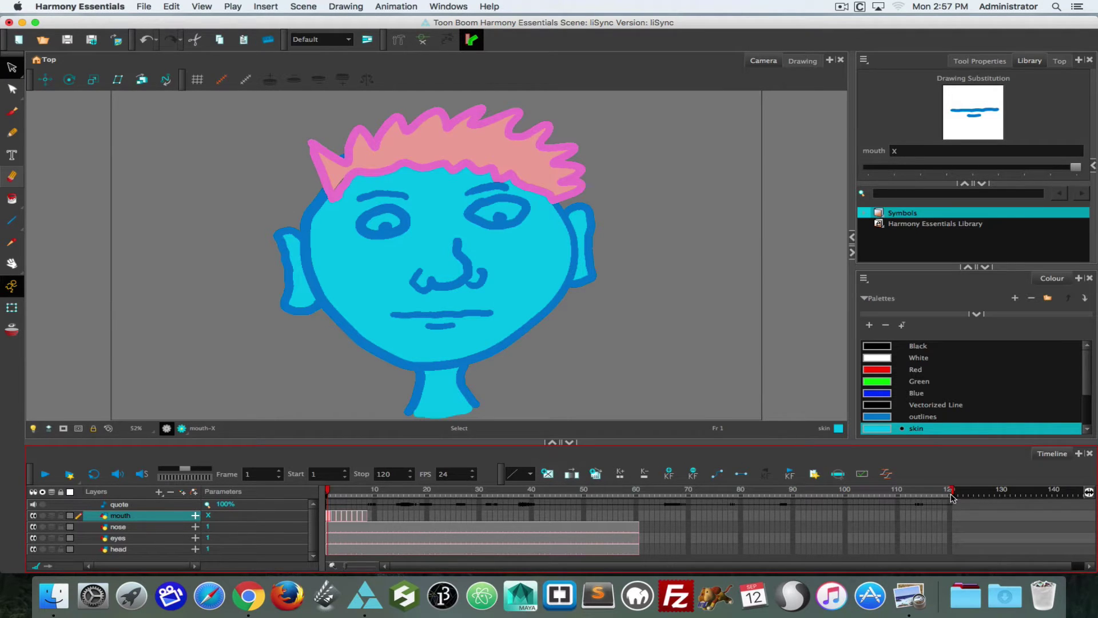
{"action": "mouse_move", "coordinate": [951, 493]}
{"action": "left_mouse_down"}
{"action": "mouse_move", "coordinate": [1058, 496]}
{"action": "mouse_move", "coordinate": [994, 501]}
{"action": "mouse_move", "coordinate": [1038, 506]}
{"action": "mouse_move", "coordinate": [1085, 493]}
{"action": "mouse_move", "coordinate": [990, 504]}
{"action": "left_mouse_up"}
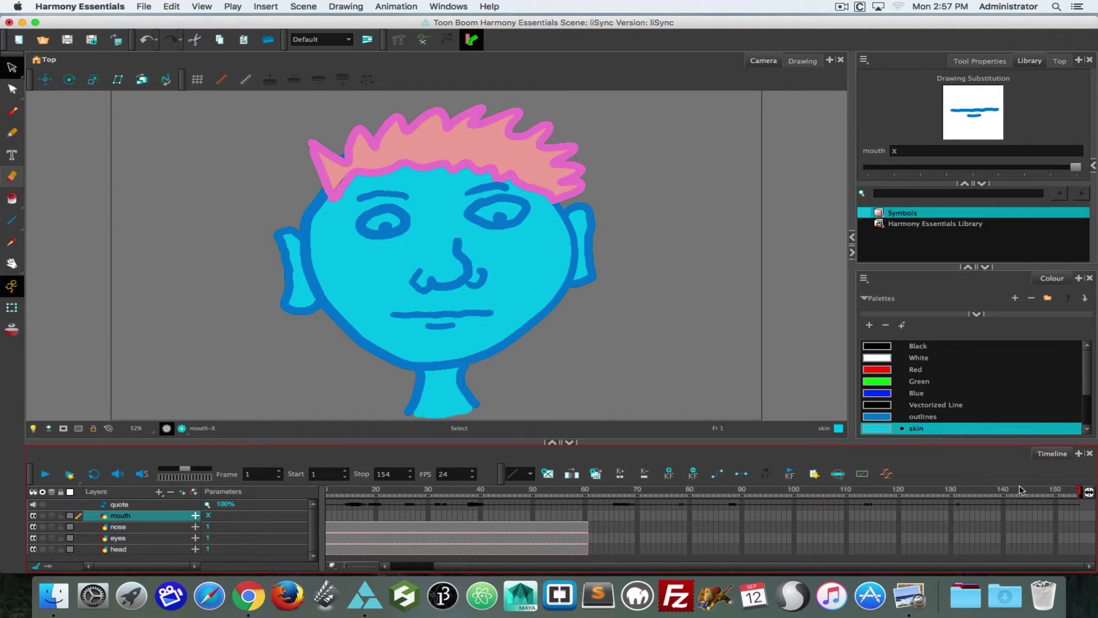
{"action": "left_click_drag", "start_coordinate": [1080, 491], "coordinate": [983, 496]}
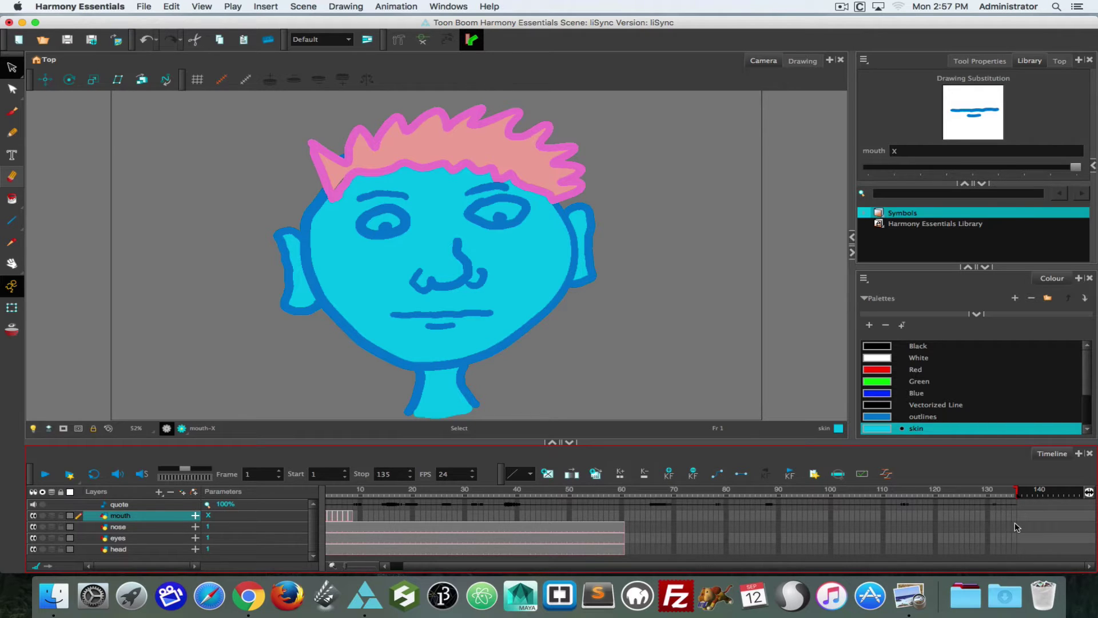
Extend the exposure of the nose, eyes and head layers to frame 135 and return to frame 1.
{"action": "left_click_drag", "start_coordinate": [1016, 527], "coordinate": [1020, 552]}
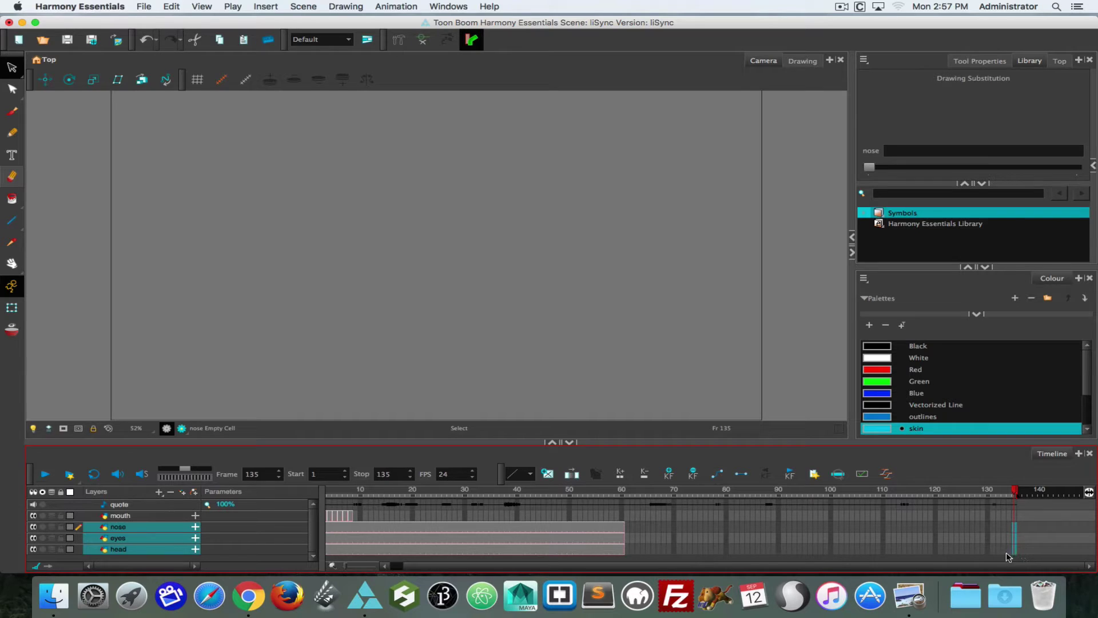
{"action": "key", "text": "F5"}
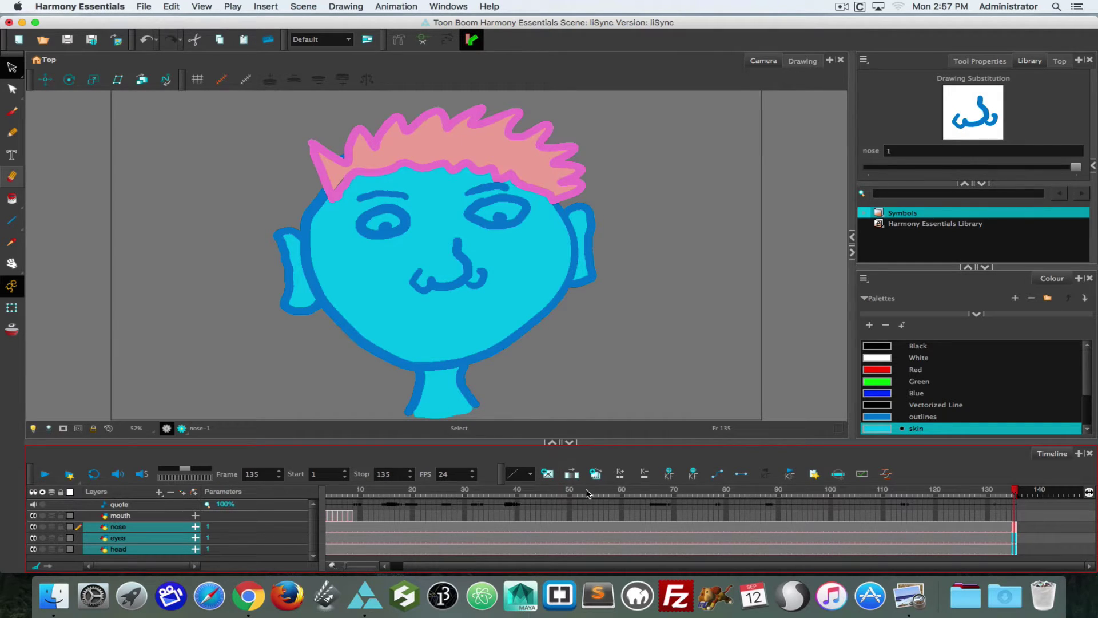
{"action": "left_click_drag", "start_coordinate": [587, 493], "coordinate": [7, 530]}
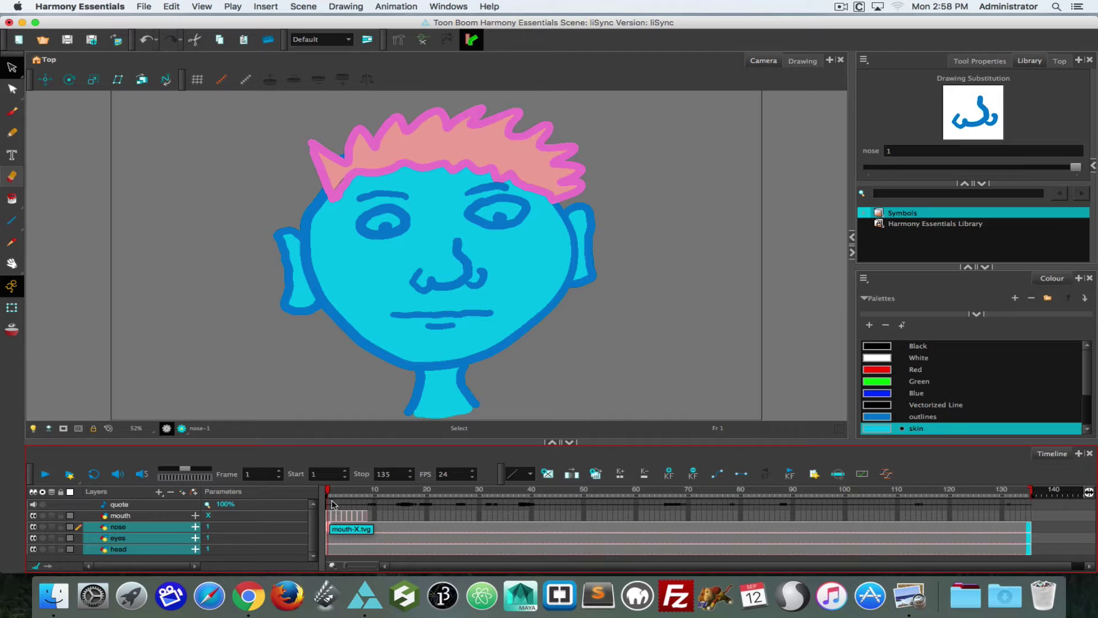
Run Auto Lip-Sync Detection on the quote sound layer.
{"action": "right_click", "coordinate": [581, 506]}
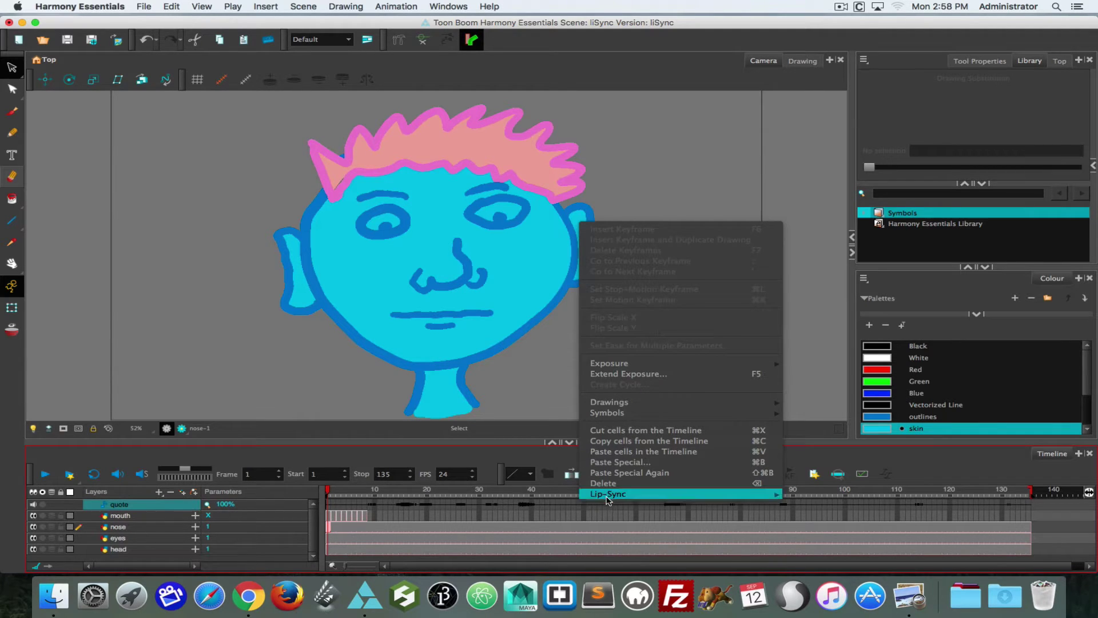
{"action": "mouse_move", "coordinate": [610, 499]}
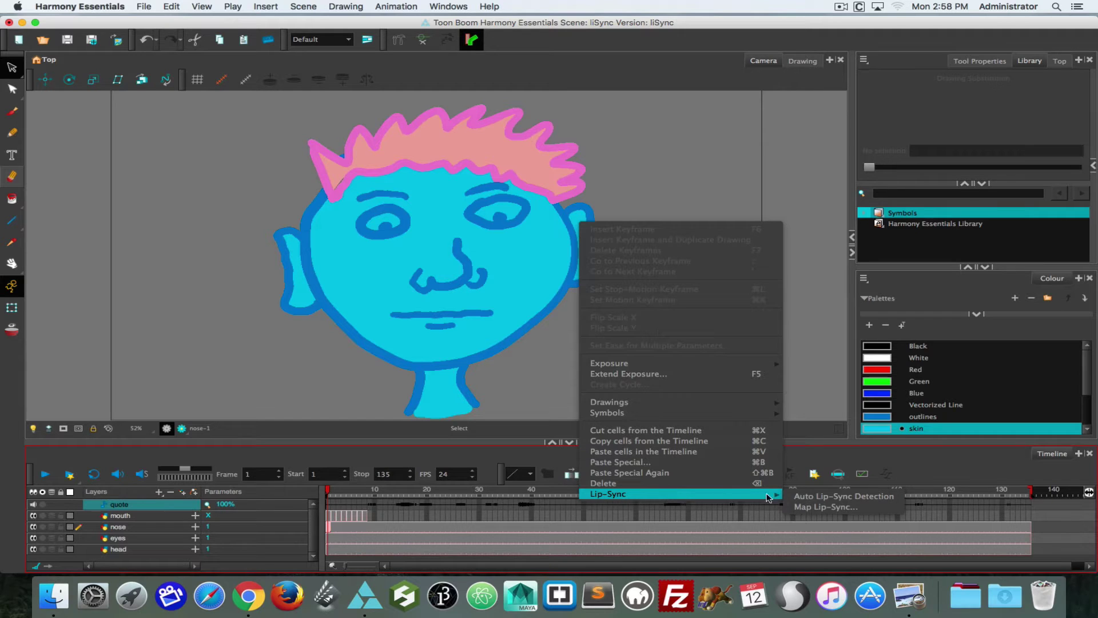
{"action": "left_click", "coordinate": [818, 496]}
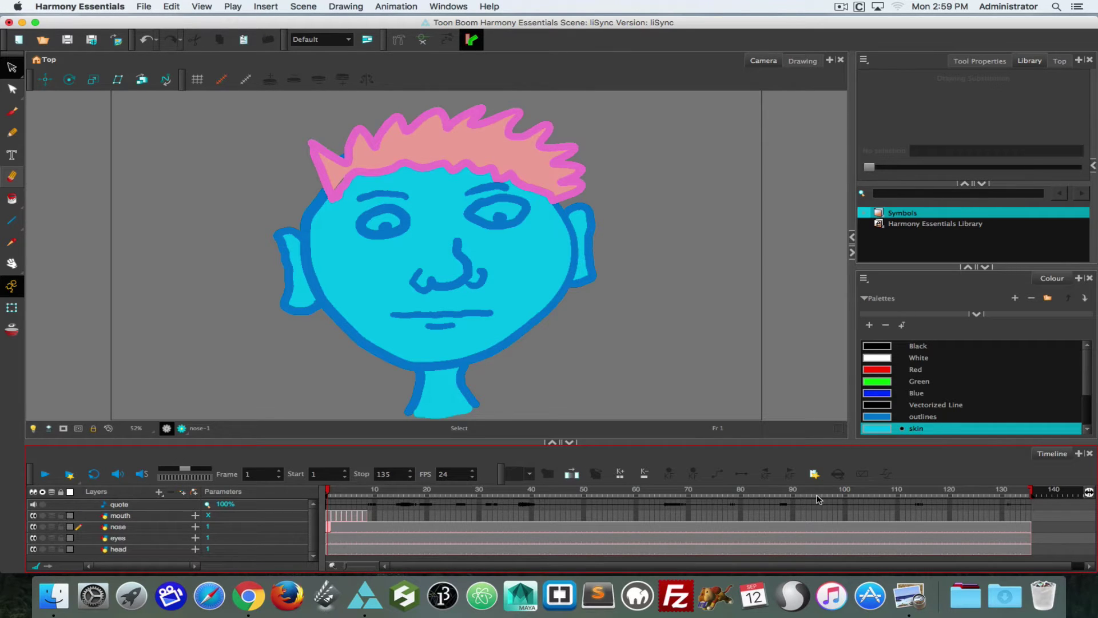
Map the quote layer's lip-sync to the mouth layer, keeping phonemes A to G and X matched to the same-named drawings.
{"action": "right_click", "coordinate": [741, 506]}
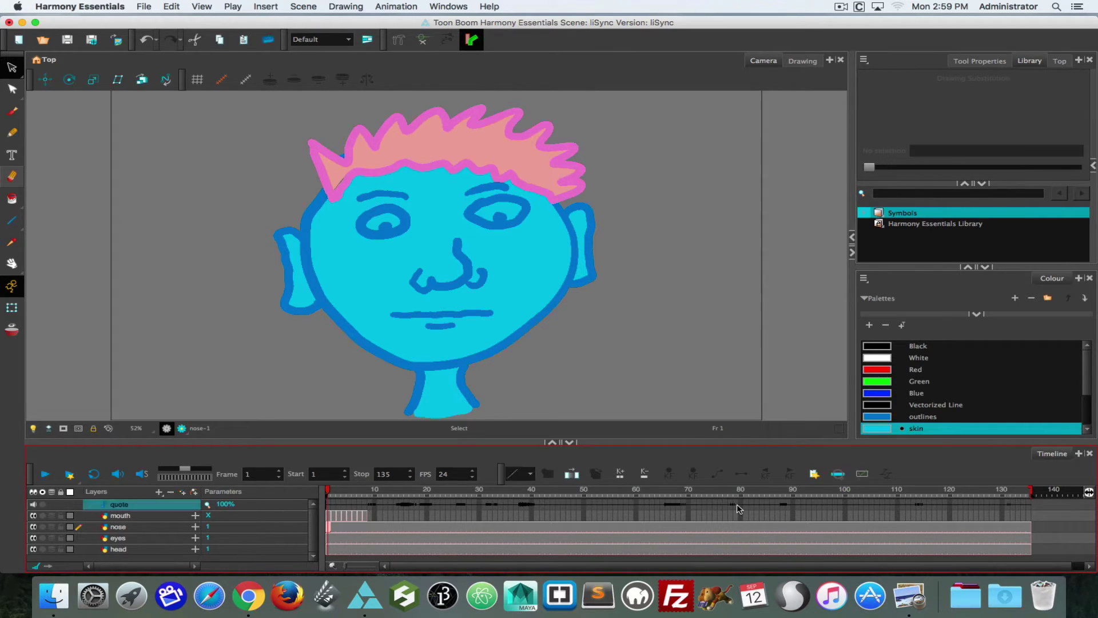
{"action": "mouse_move", "coordinate": [771, 496]}
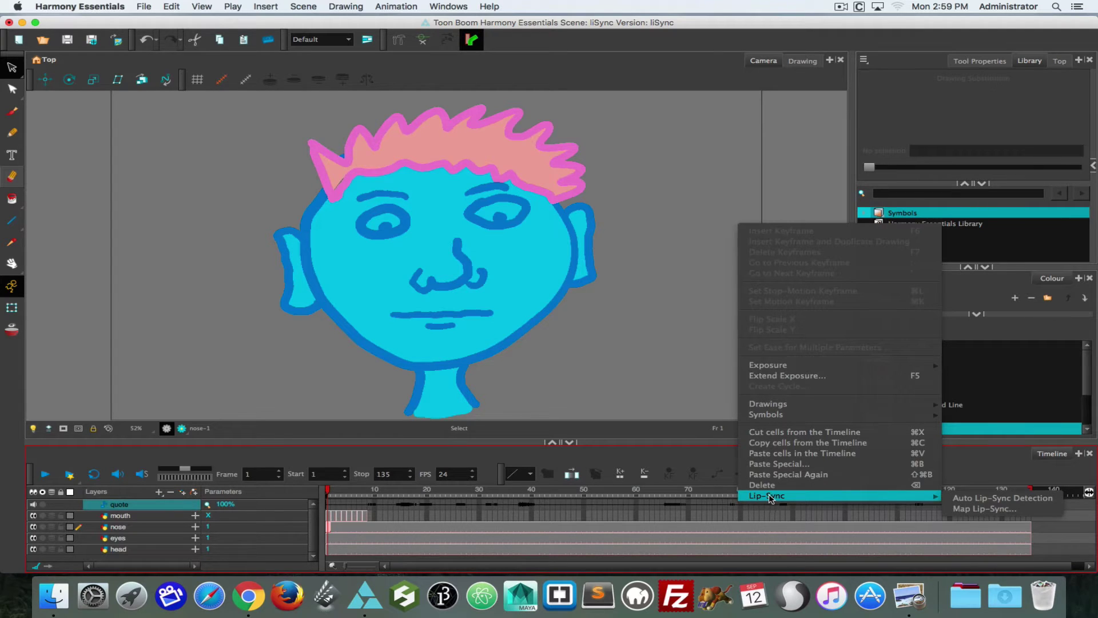
{"action": "left_click", "coordinate": [968, 511]}
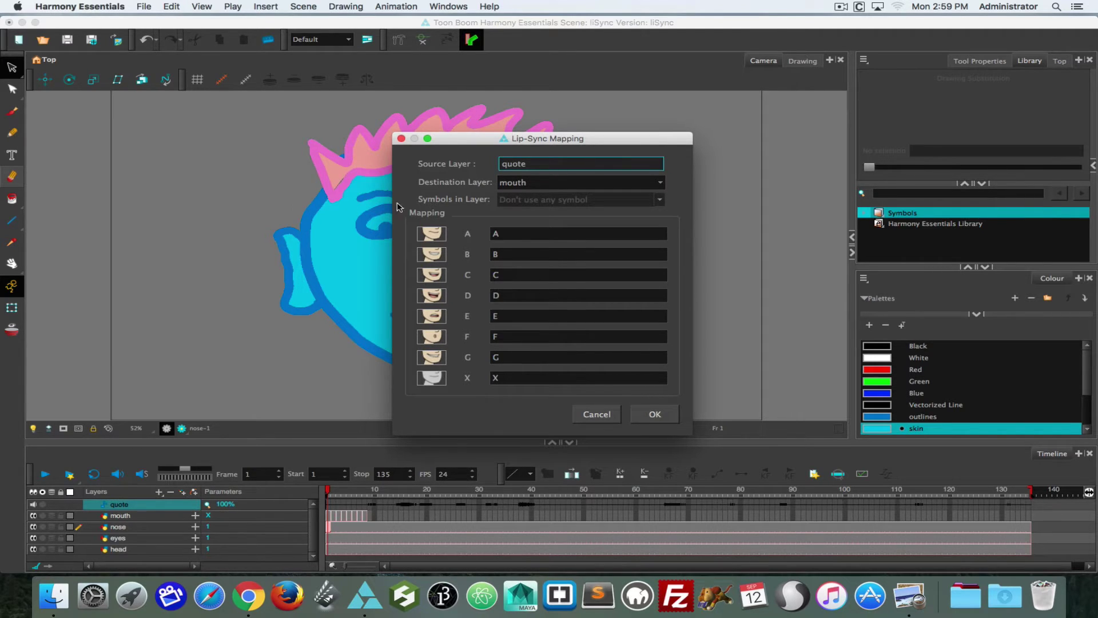
{"action": "left_click", "coordinate": [531, 184]}
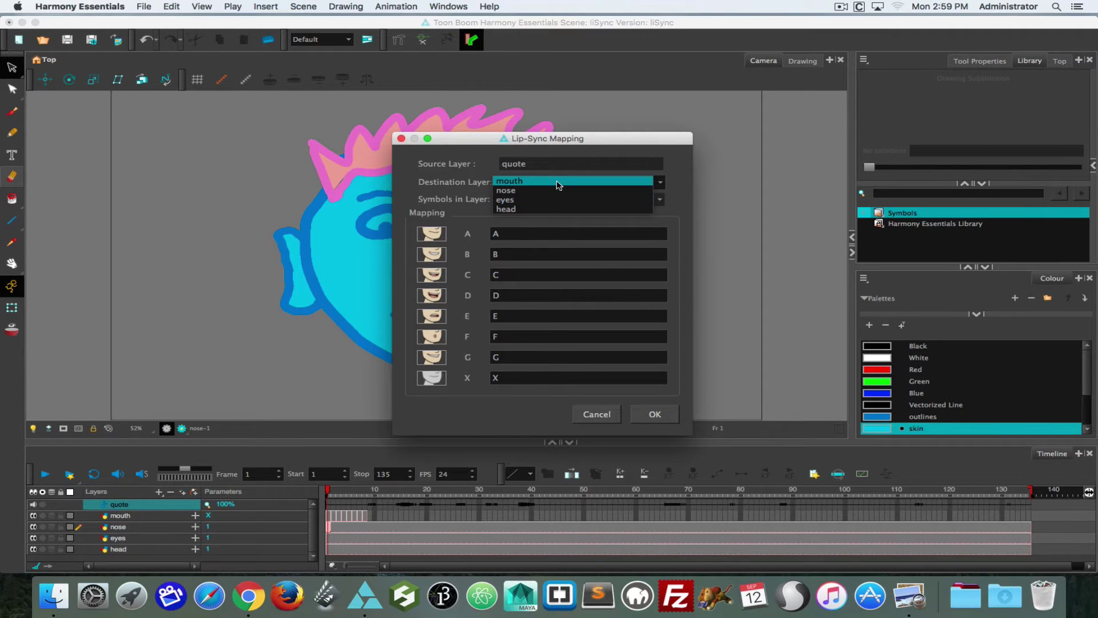
{"action": "left_click", "coordinate": [520, 181]}
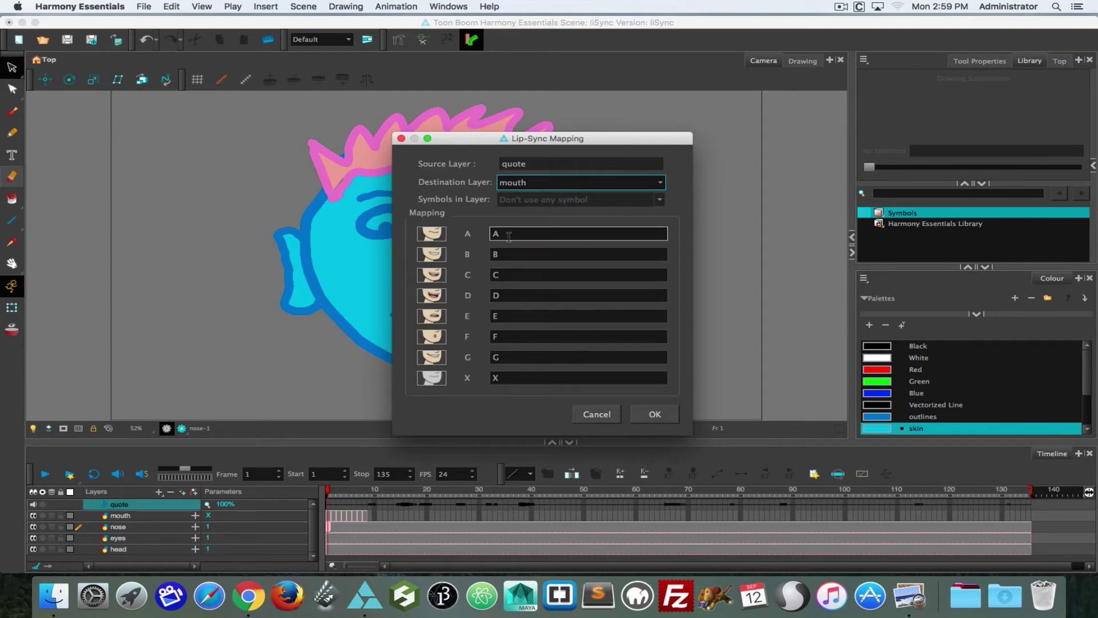
{"action": "left_click", "coordinate": [552, 232]}
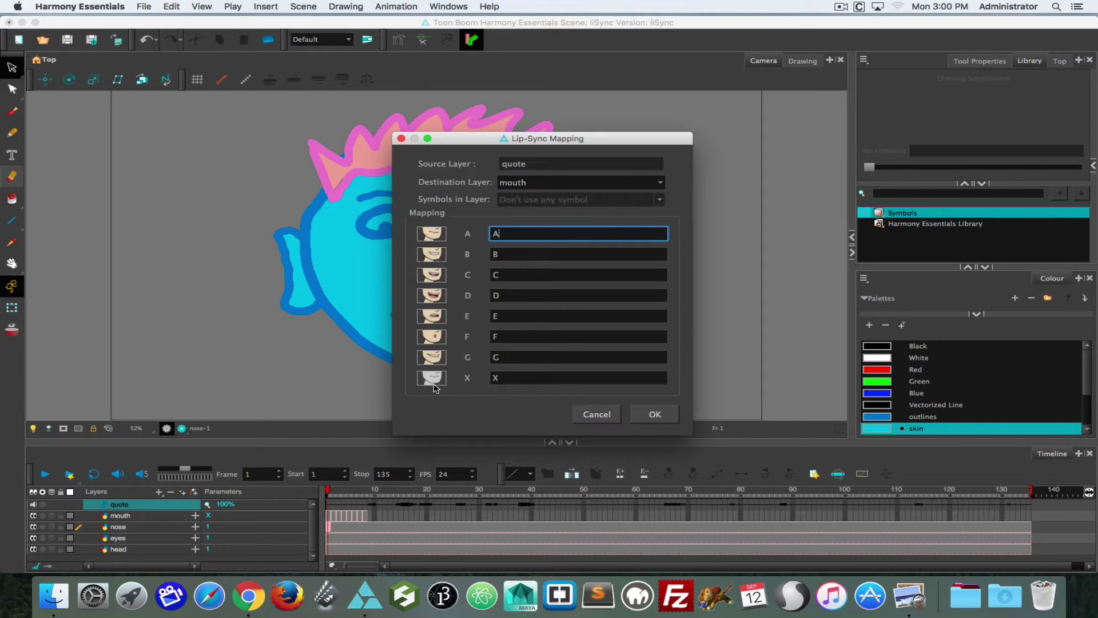
{"action": "left_click", "coordinate": [655, 415]}
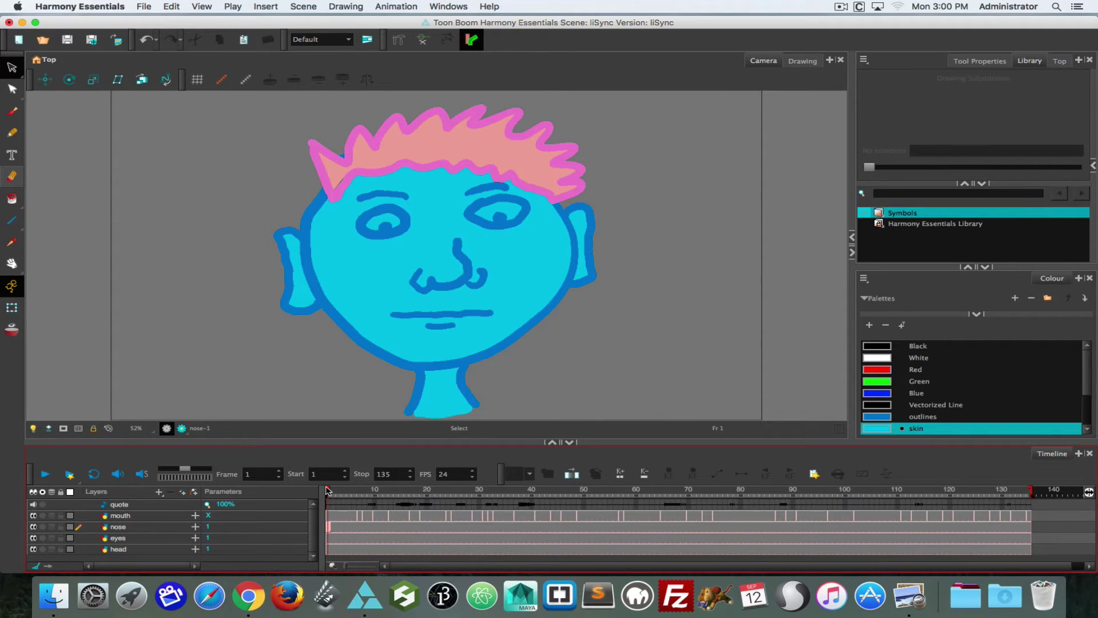
Scrub through the timeline to preview the mouth changes, and enable sound with sound scrubbing to hear the quote.
{"action": "mouse_move", "coordinate": [327, 491]}
{"action": "left_mouse_down"}
{"action": "mouse_move", "coordinate": [1030, 417]}
{"action": "mouse_move", "coordinate": [326, 396]}
{"action": "mouse_move", "coordinate": [452, 382]}
{"action": "mouse_move", "coordinate": [355, 394]}
{"action": "mouse_move", "coordinate": [715, 393]}
{"action": "mouse_move", "coordinate": [671, 393]}
{"action": "mouse_move", "coordinate": [699, 389]}
{"action": "left_mouse_up"}
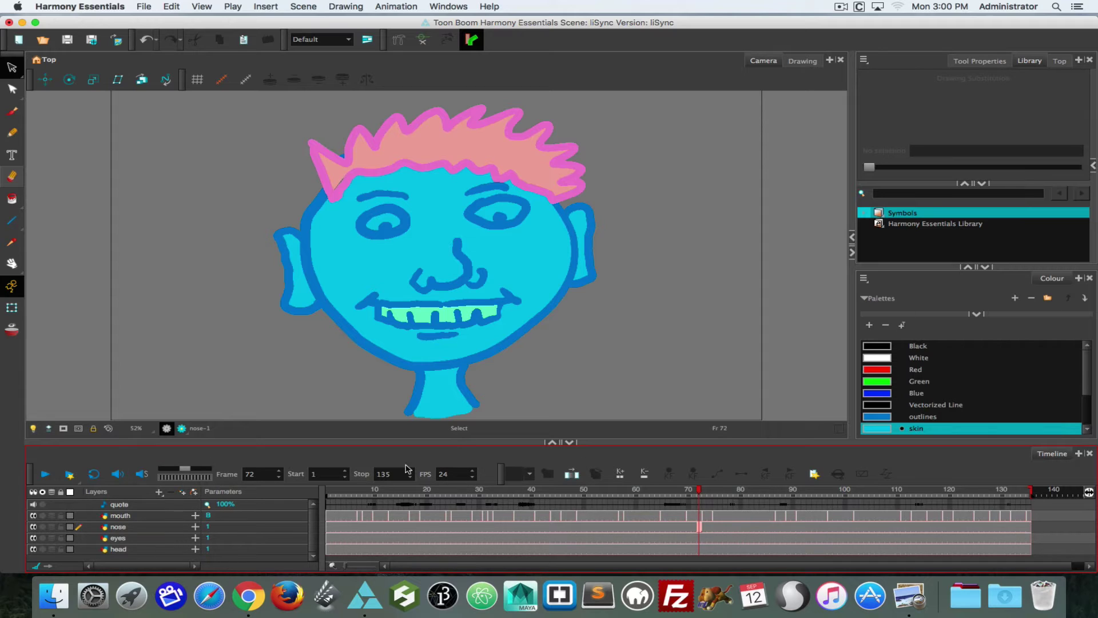
{"action": "left_click", "coordinate": [118, 474]}
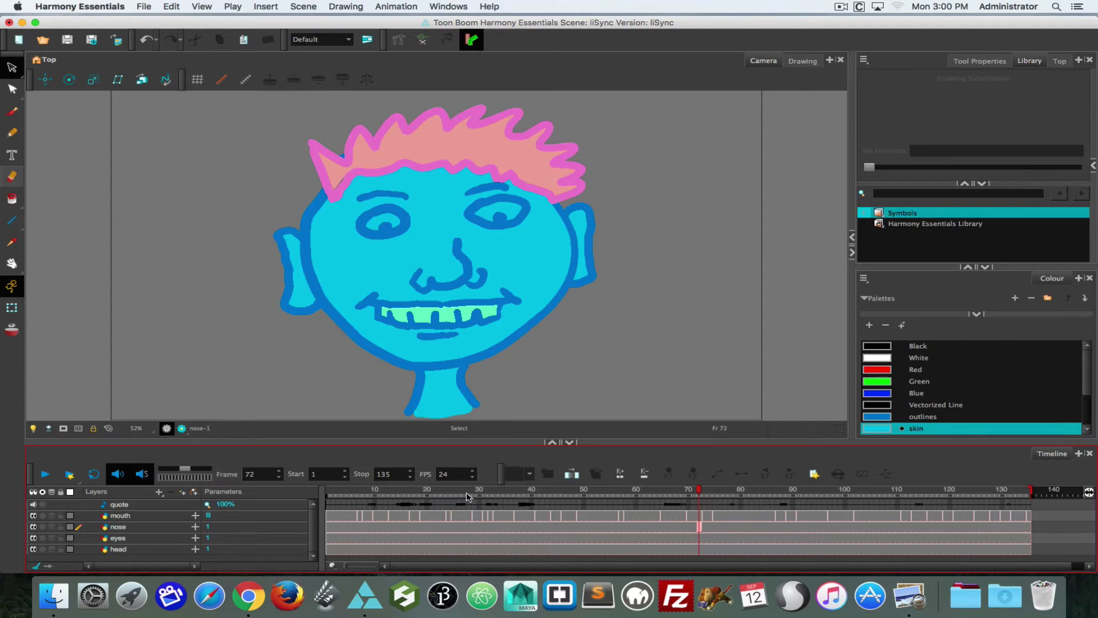
{"action": "left_click_drag", "start_coordinate": [453, 492], "coordinate": [577, 496]}
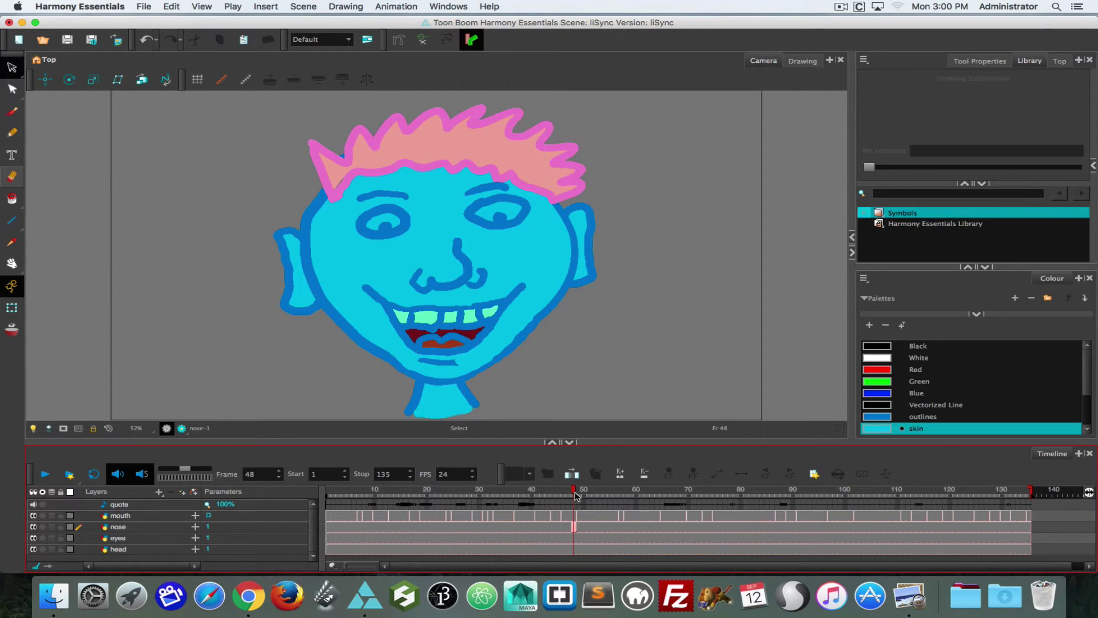
{"action": "left_click", "coordinate": [338, 492]}
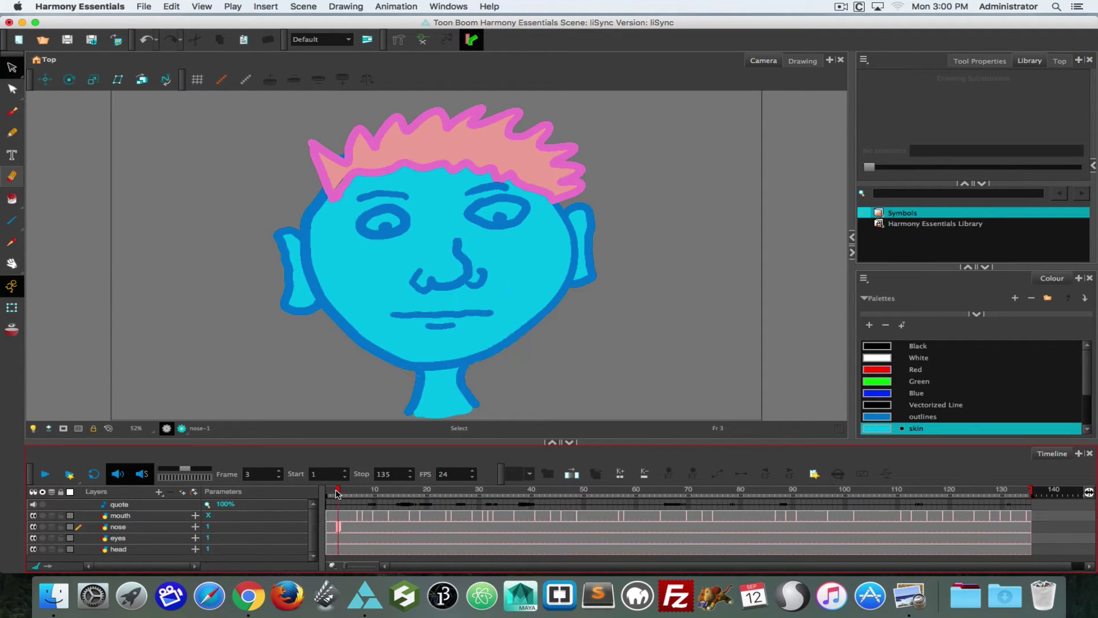
Lengthen the scene to 142 frames and extend the exposure of the nose, eyes and head layers to frame 142.
{"action": "left_click", "coordinate": [45, 475]}
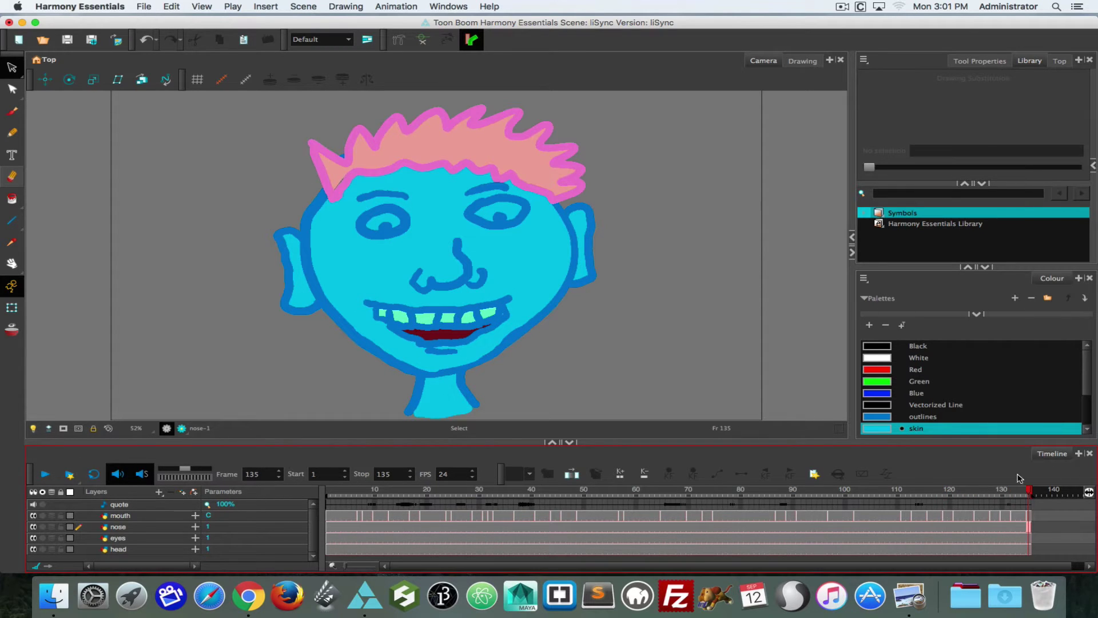
{"action": "left_click_drag", "start_coordinate": [1030, 492], "coordinate": [960, 494]}
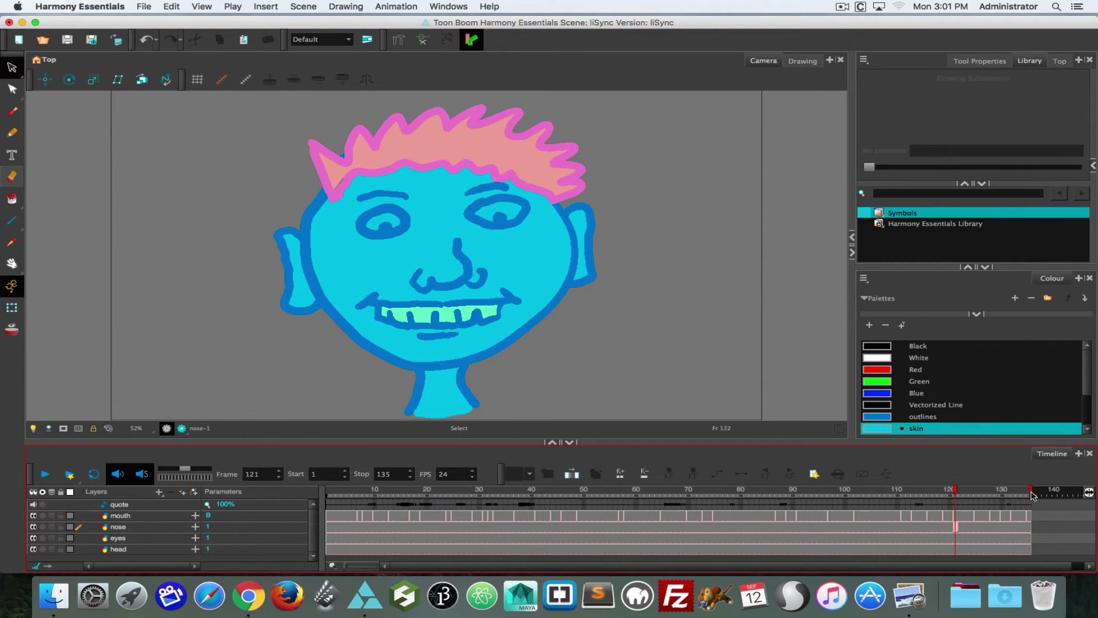
{"action": "mouse_move", "coordinate": [1031, 491]}
{"action": "left_mouse_down"}
{"action": "mouse_move", "coordinate": [1066, 492]}
{"action": "mouse_move", "coordinate": [1074, 562]}
{"action": "left_mouse_up"}
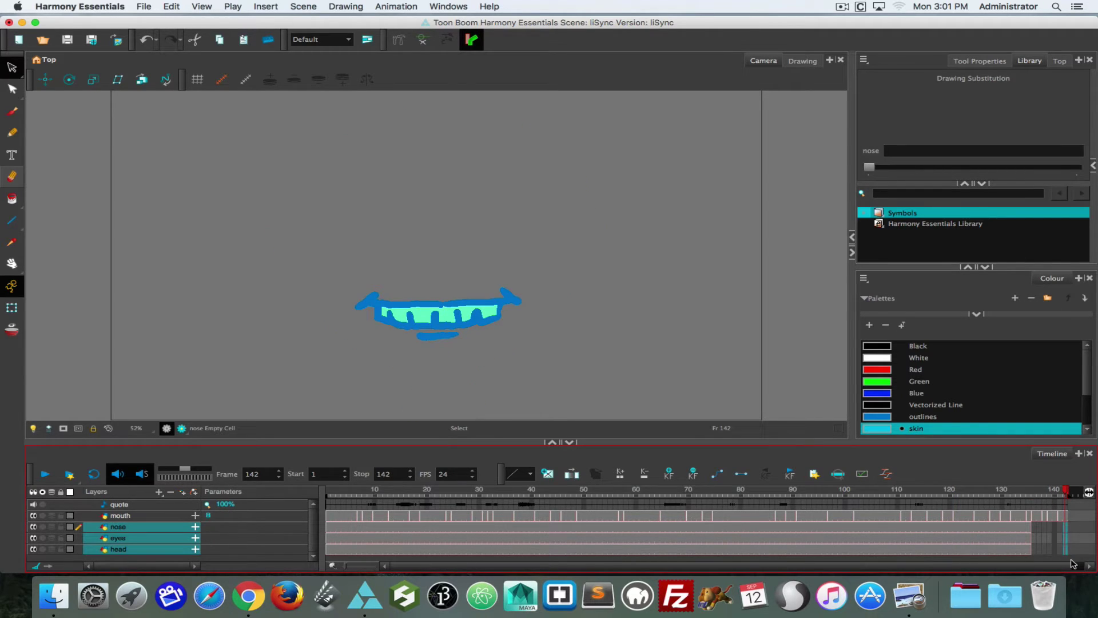
{"action": "key", "text": "F5"}
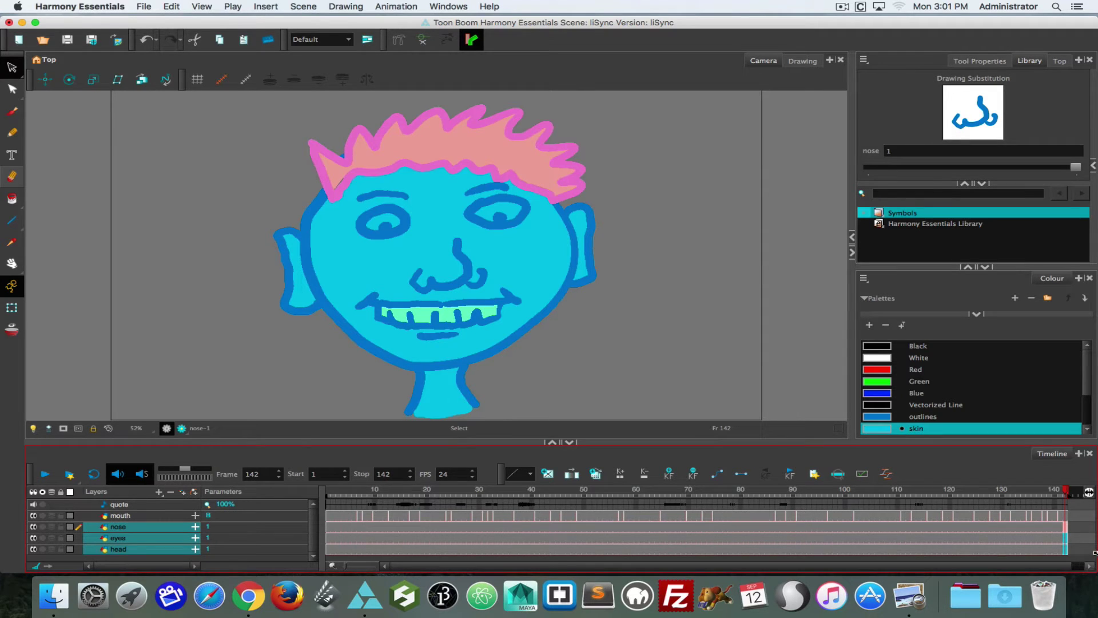
Scrub the timeline and play the scene with sound from several frames to check the mouth against the quote.
{"action": "left_click_drag", "start_coordinate": [947, 491], "coordinate": [710, 489]}
{"action": "left_click", "coordinate": [46, 474]}
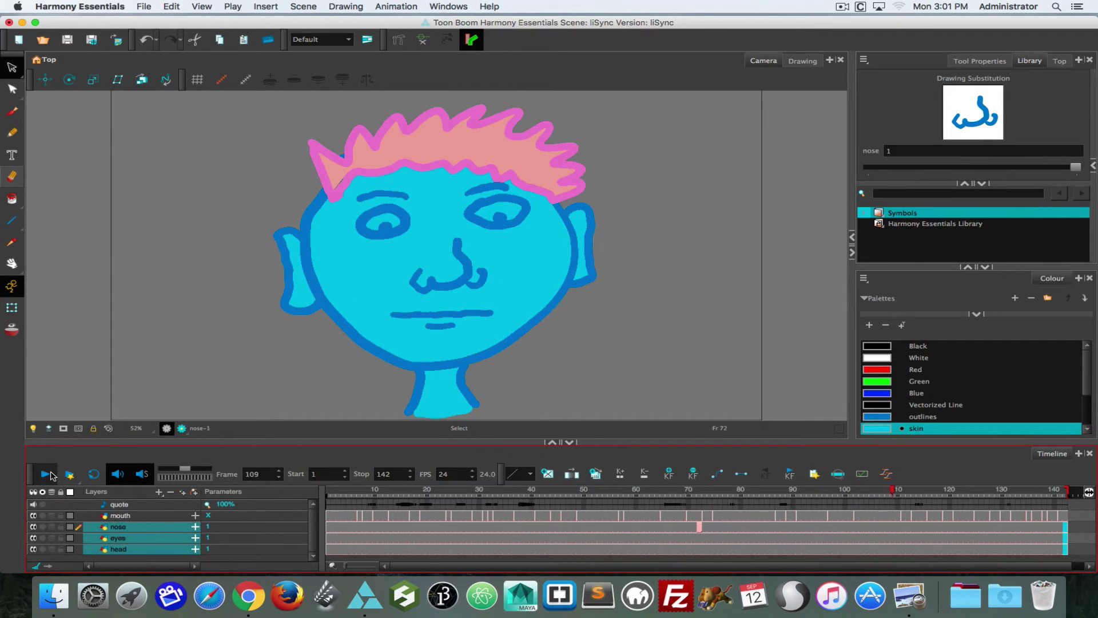
{"action": "left_click", "coordinate": [47, 474]}
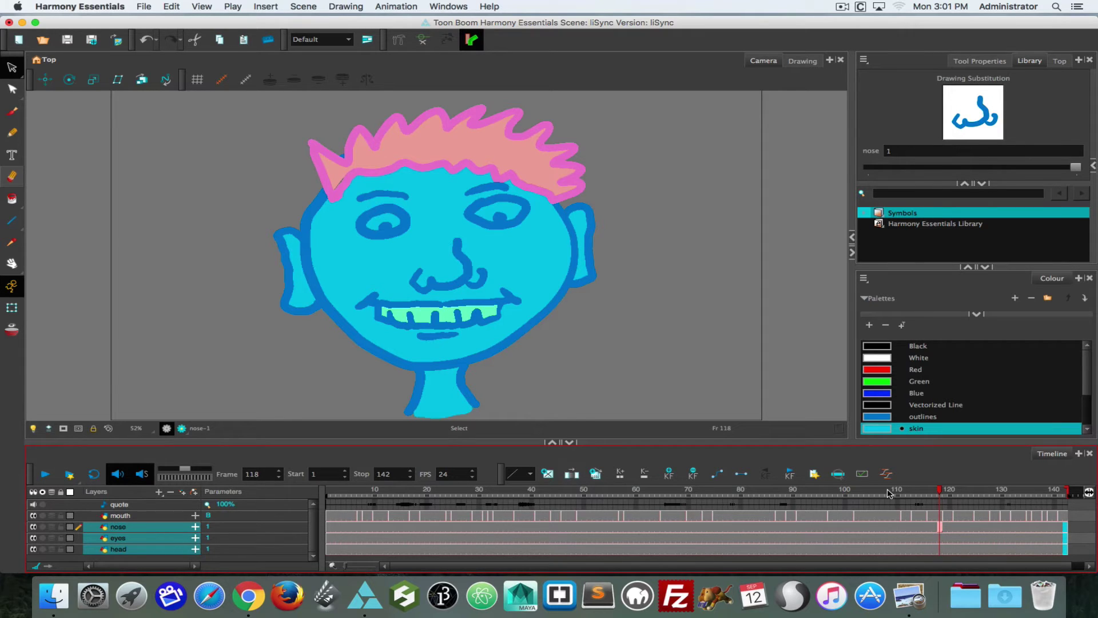
{"action": "left_click", "coordinate": [870, 493]}
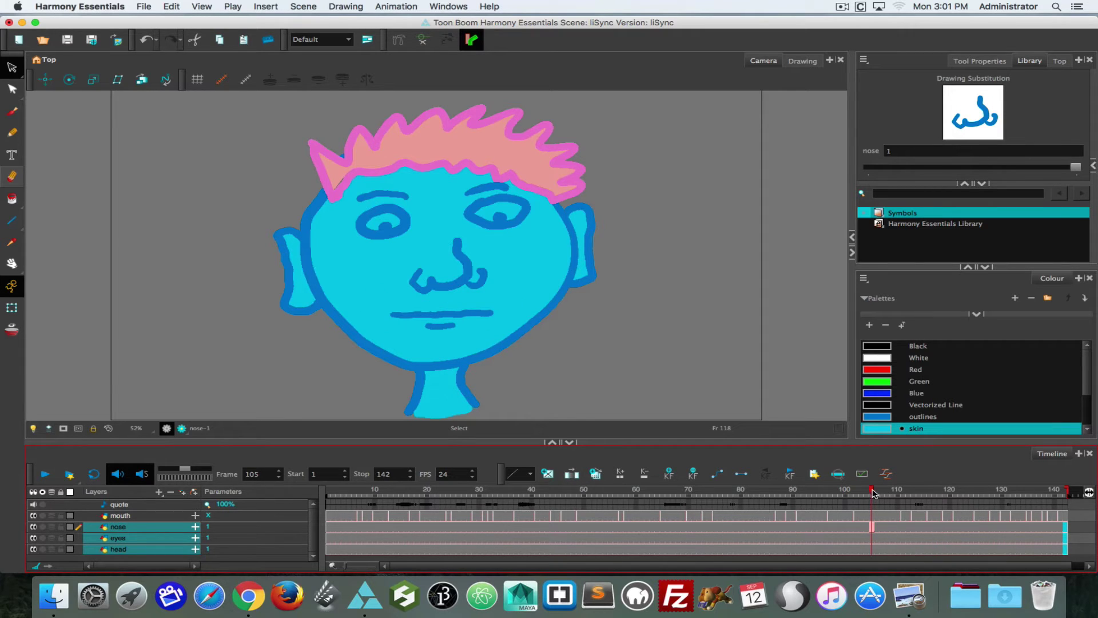
{"action": "left_click", "coordinate": [41, 474]}
{"action": "left_click", "coordinate": [42, 475]}
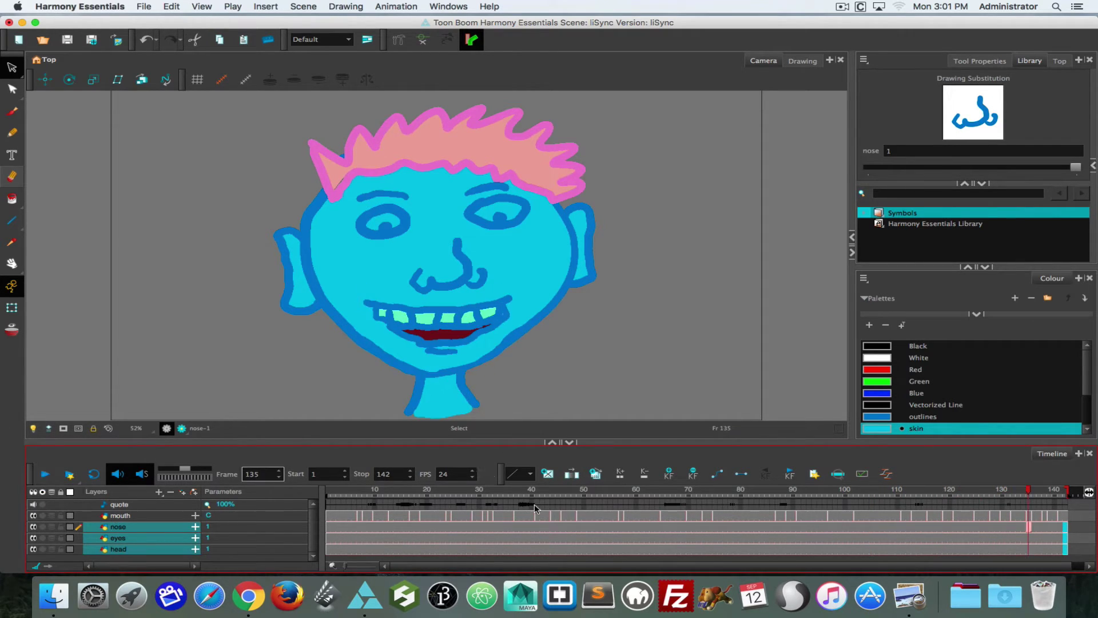
{"action": "left_click", "coordinate": [755, 496]}
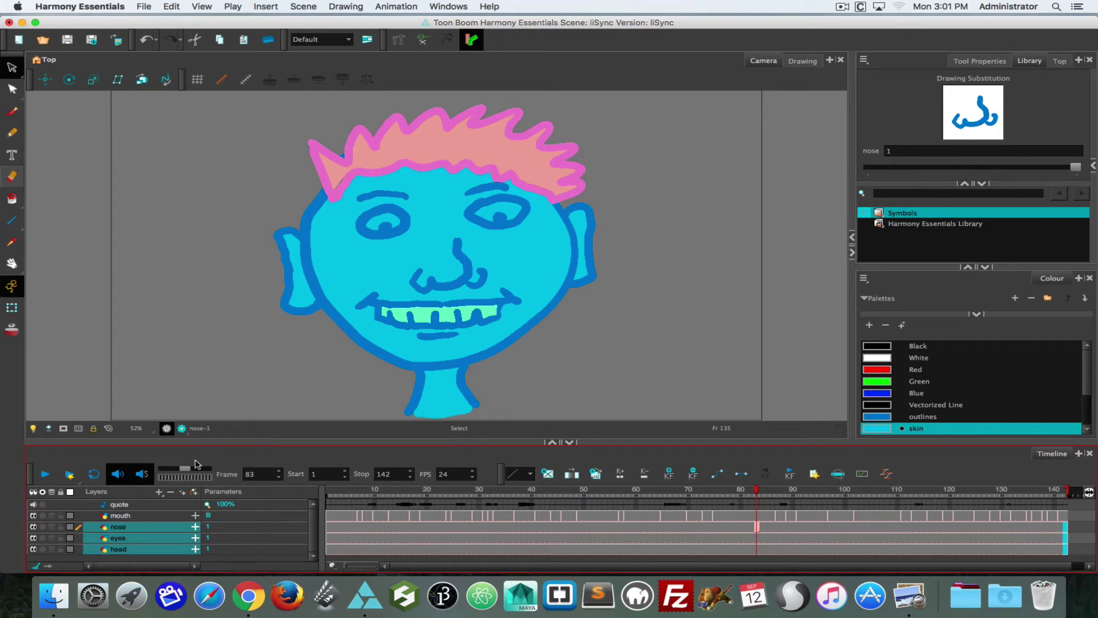
{"action": "left_click", "coordinate": [46, 474]}
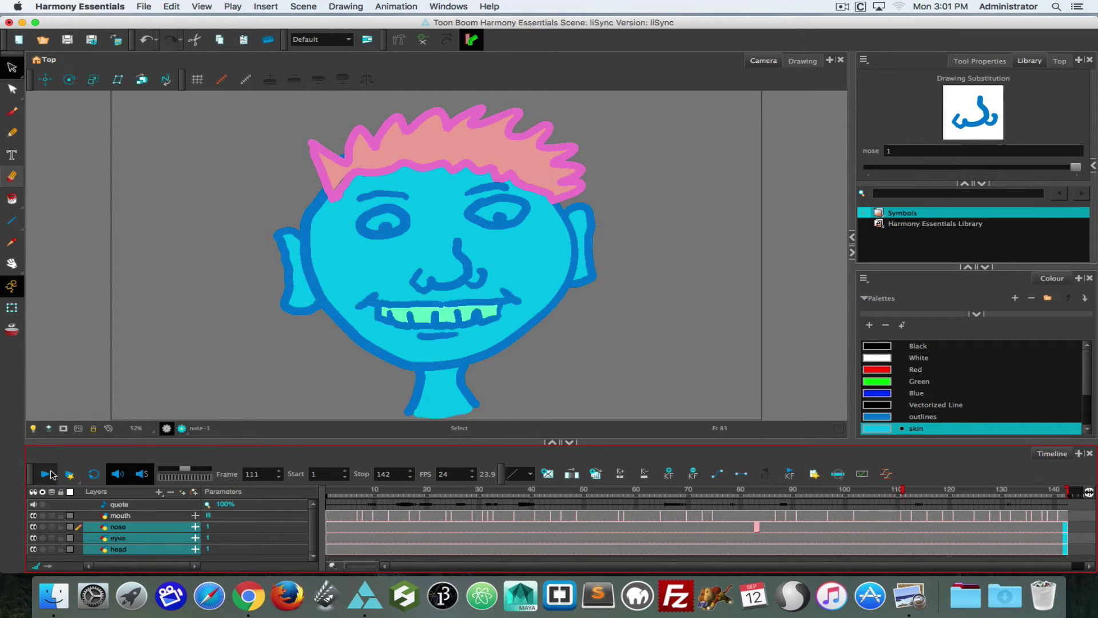
{"action": "left_click", "coordinate": [46, 474]}
Substitute the mouth drawing exposed from frame 97 with drawing X and play back the surrounding frames to check it.
{"action": "left_click_drag", "start_coordinate": [920, 491], "coordinate": [850, 514]}
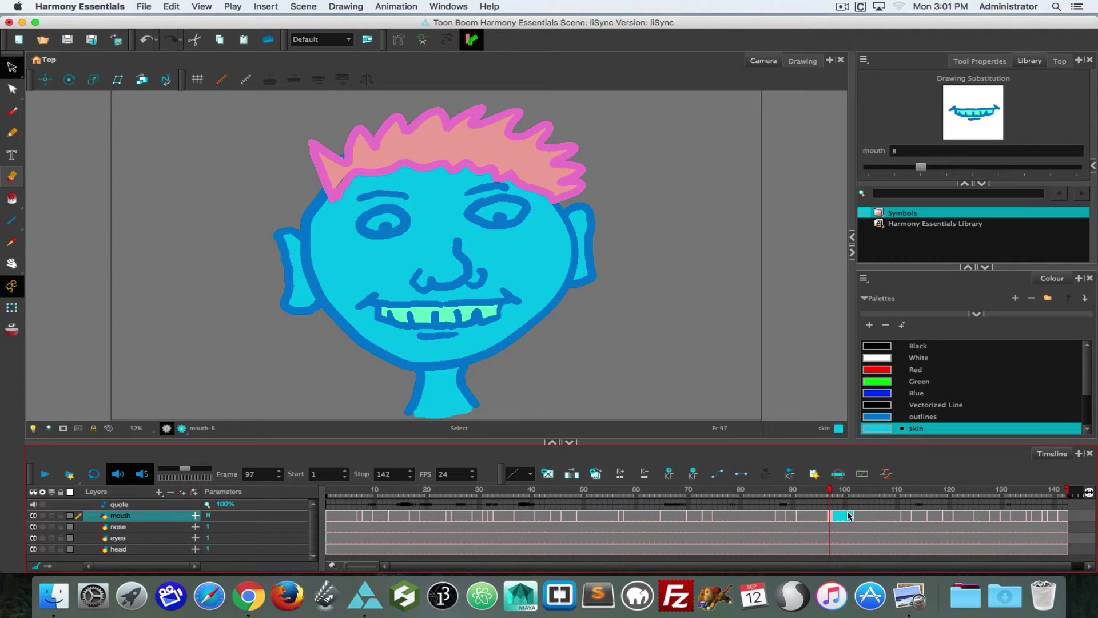
{"action": "left_click", "coordinate": [901, 171]}
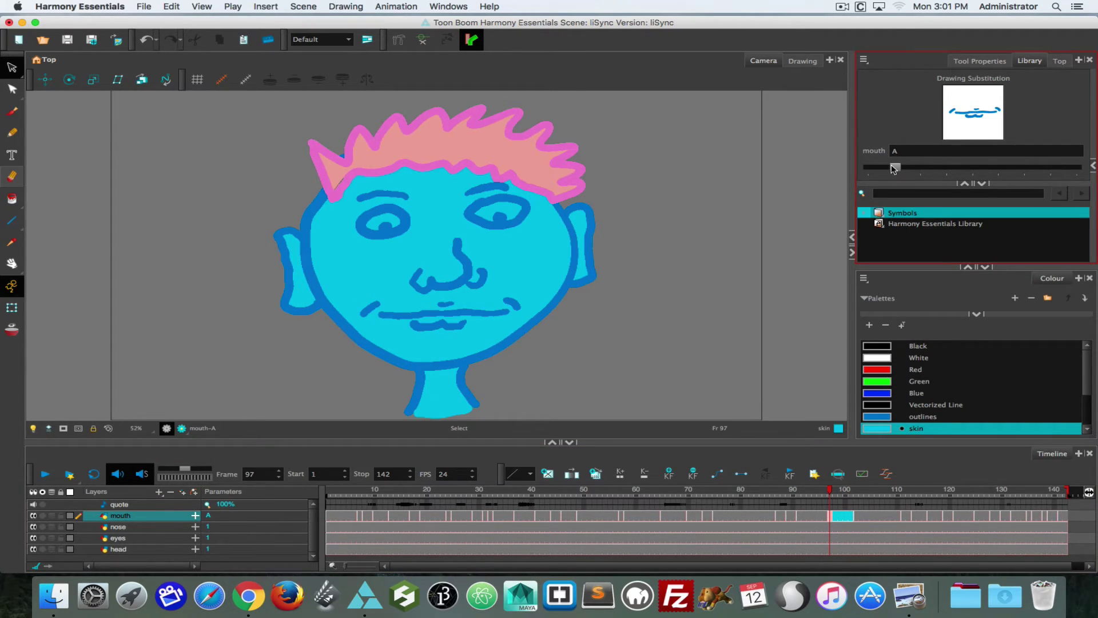
{"action": "mouse_move", "coordinate": [892, 168]}
{"action": "left_mouse_down"}
{"action": "mouse_move", "coordinate": [877, 170]}
{"action": "mouse_move", "coordinate": [1092, 175]}
{"action": "left_mouse_up"}
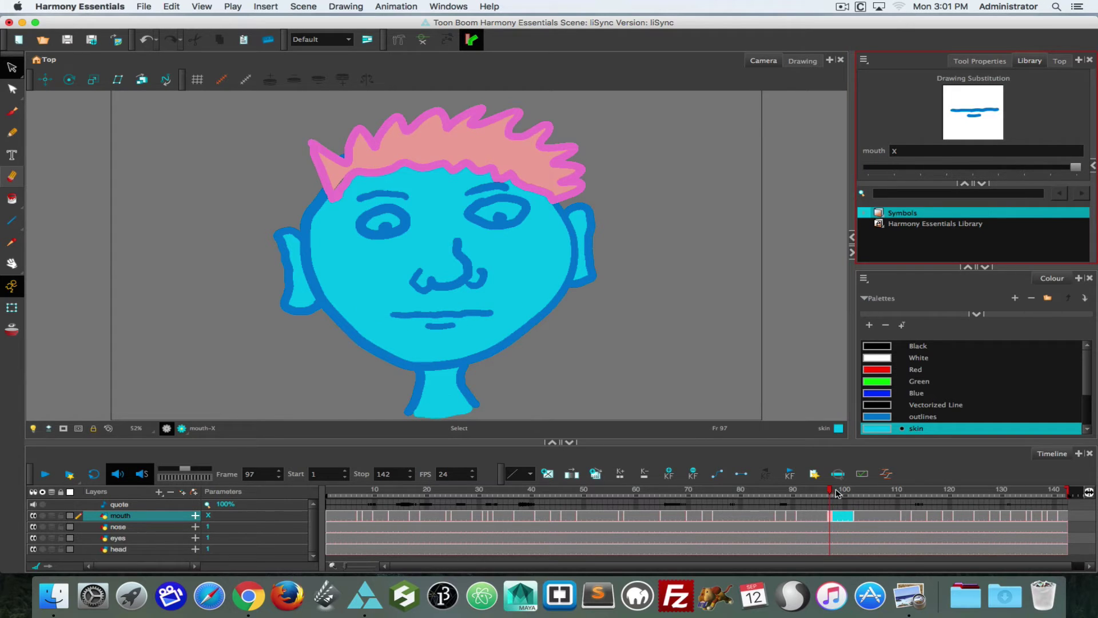
{"action": "left_click", "coordinate": [807, 491]}
{"action": "left_click_drag", "start_coordinate": [807, 491], "coordinate": [720, 491]}
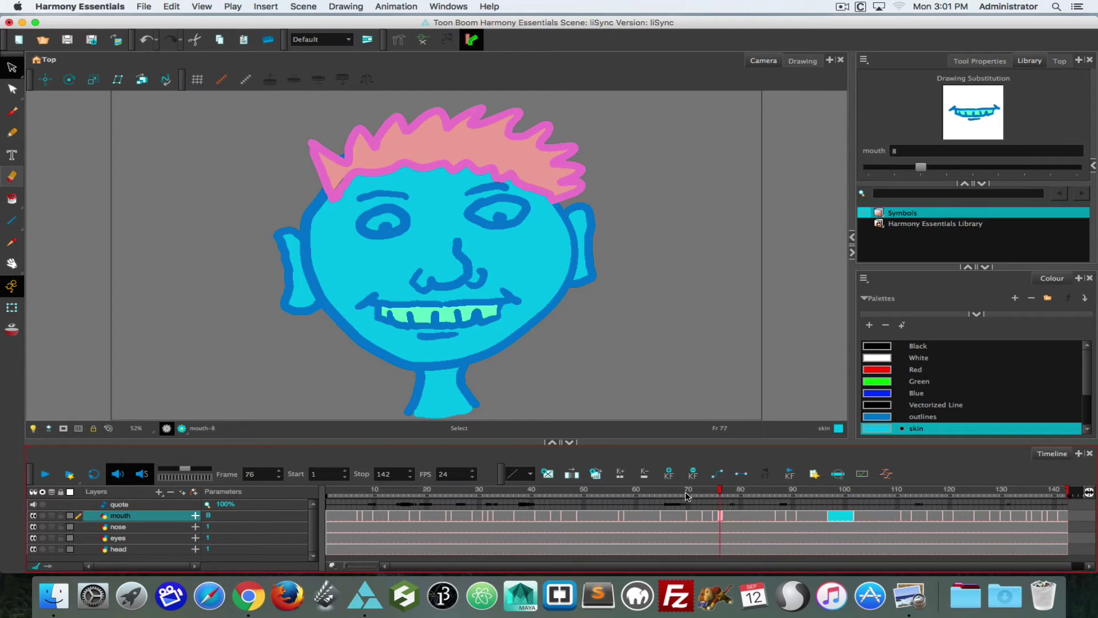
{"action": "left_click", "coordinate": [48, 474]}
Try to substitute the mouth drawing at the last frame, 142, with drawing X.
{"action": "left_click", "coordinate": [1082, 170]}
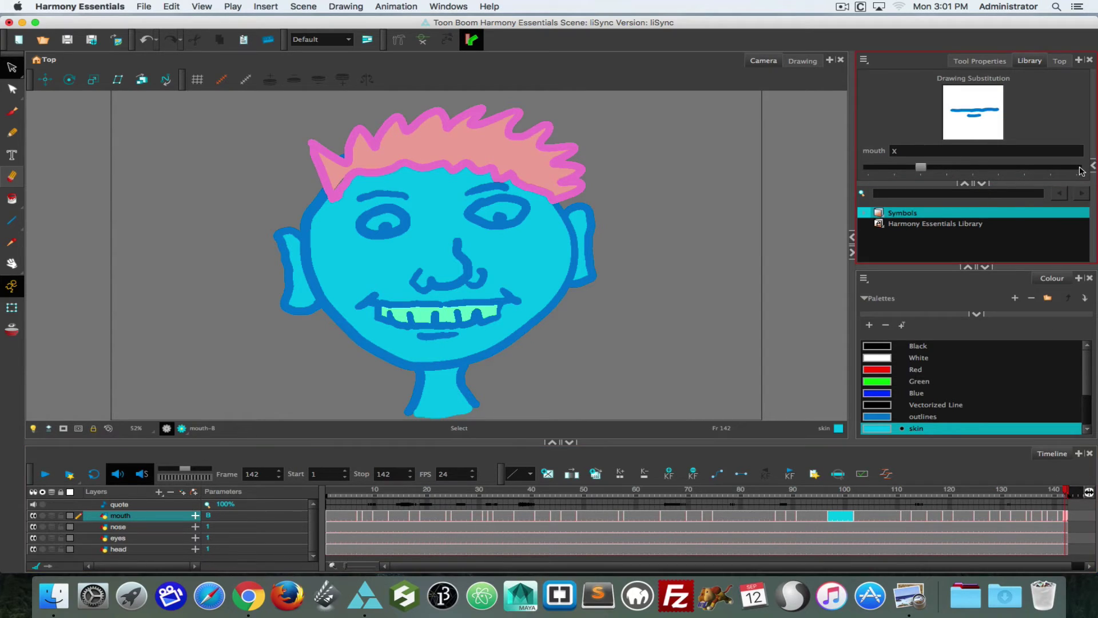
{"action": "left_click", "coordinate": [1066, 516]}
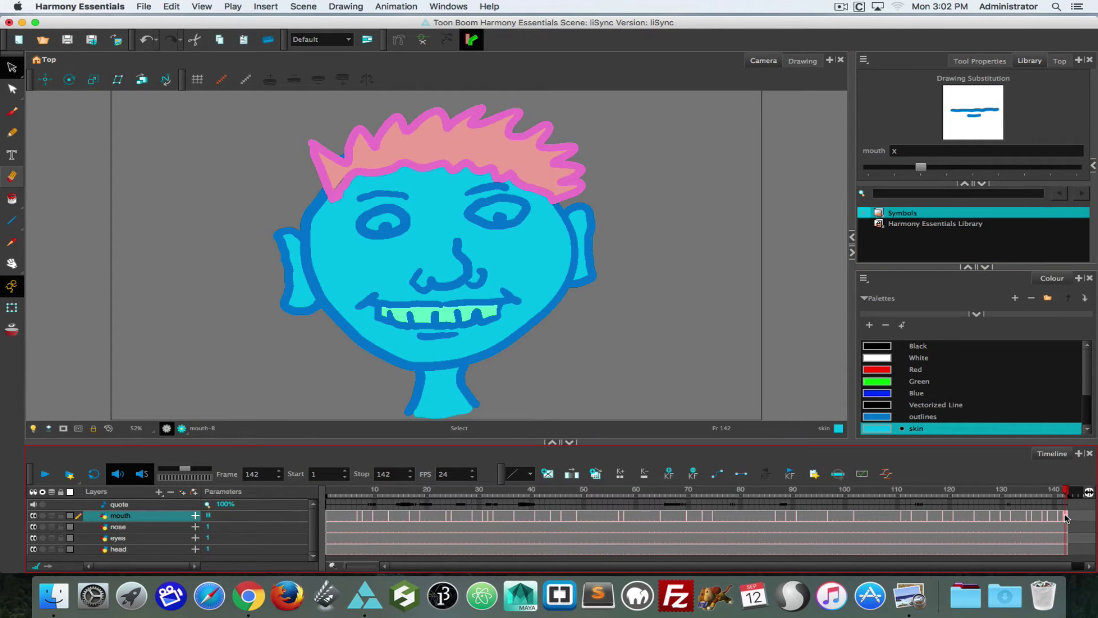
{"action": "left_click", "coordinate": [1079, 177]}
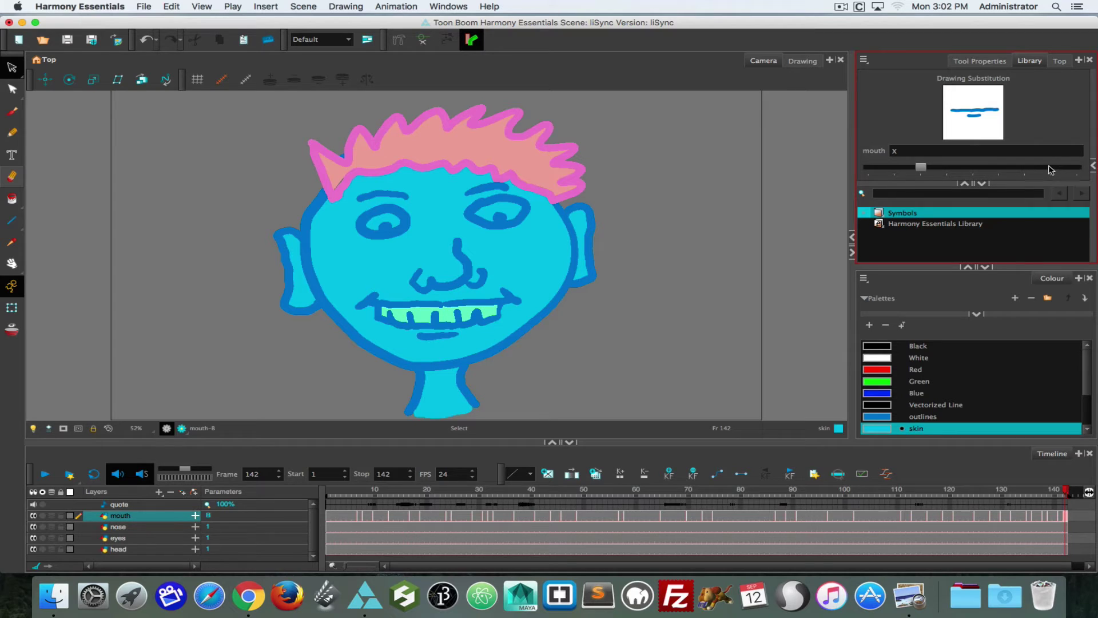
{"action": "left_click", "coordinate": [1052, 169]}
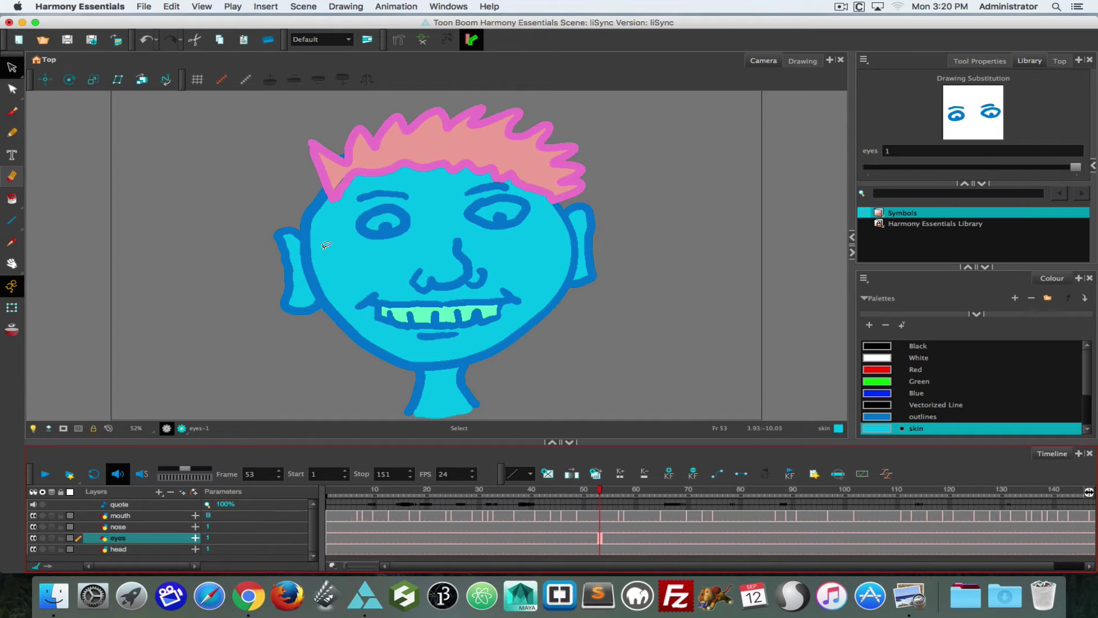
Create an empty drawing on the eyes layer at frame 53.
{"action": "right_click", "coordinate": [599, 539]}
{"action": "mouse_move", "coordinate": [612, 529]}
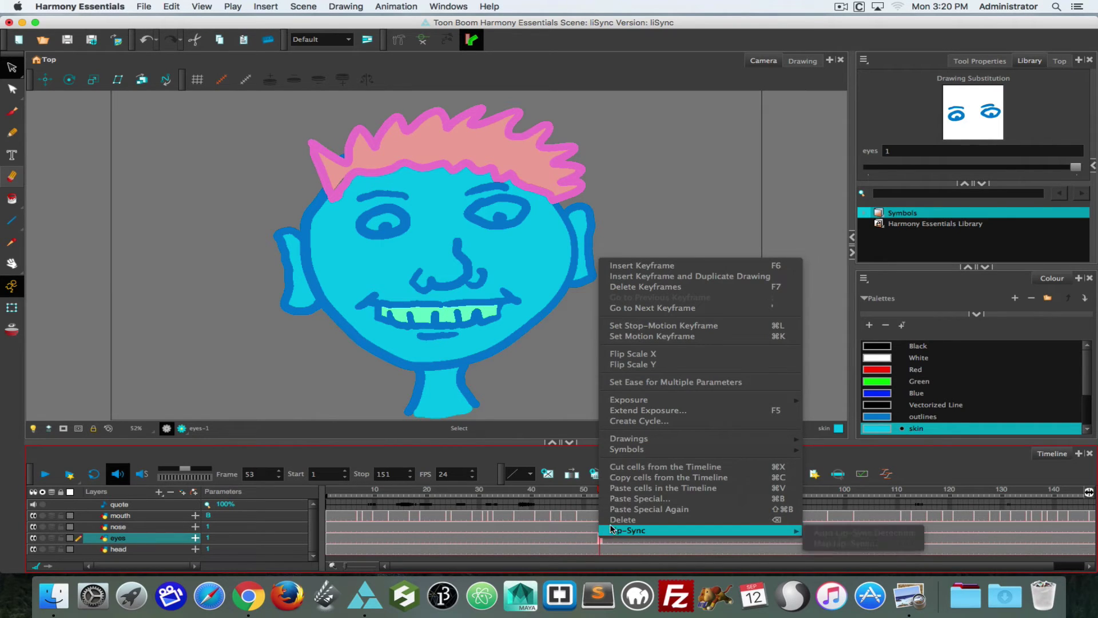
{"action": "mouse_move", "coordinate": [636, 441]}
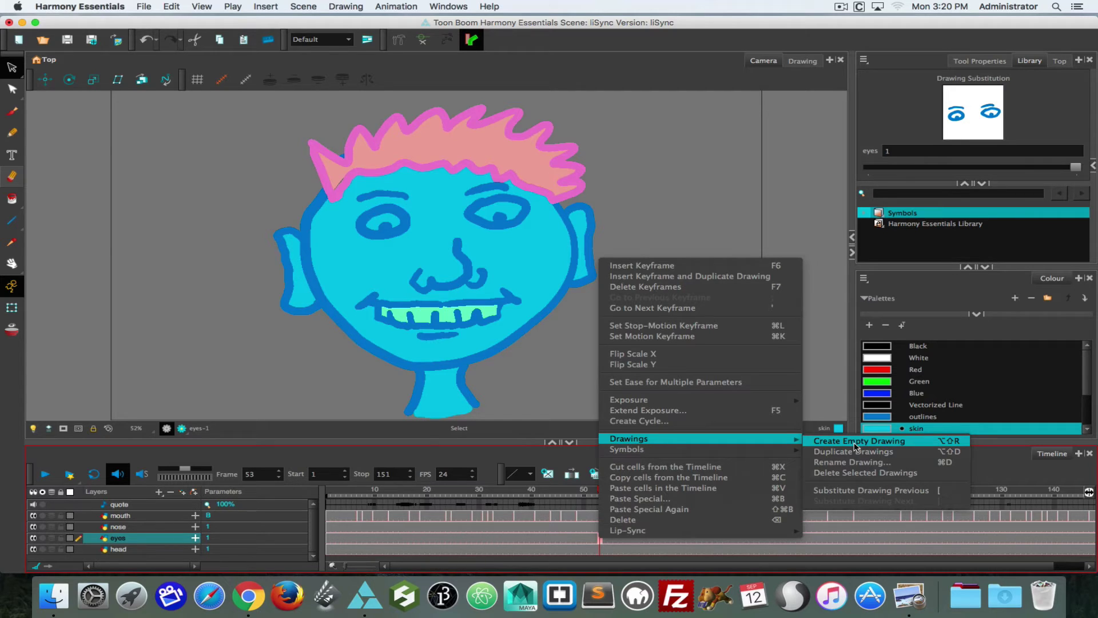
{"action": "left_click", "coordinate": [845, 440]}
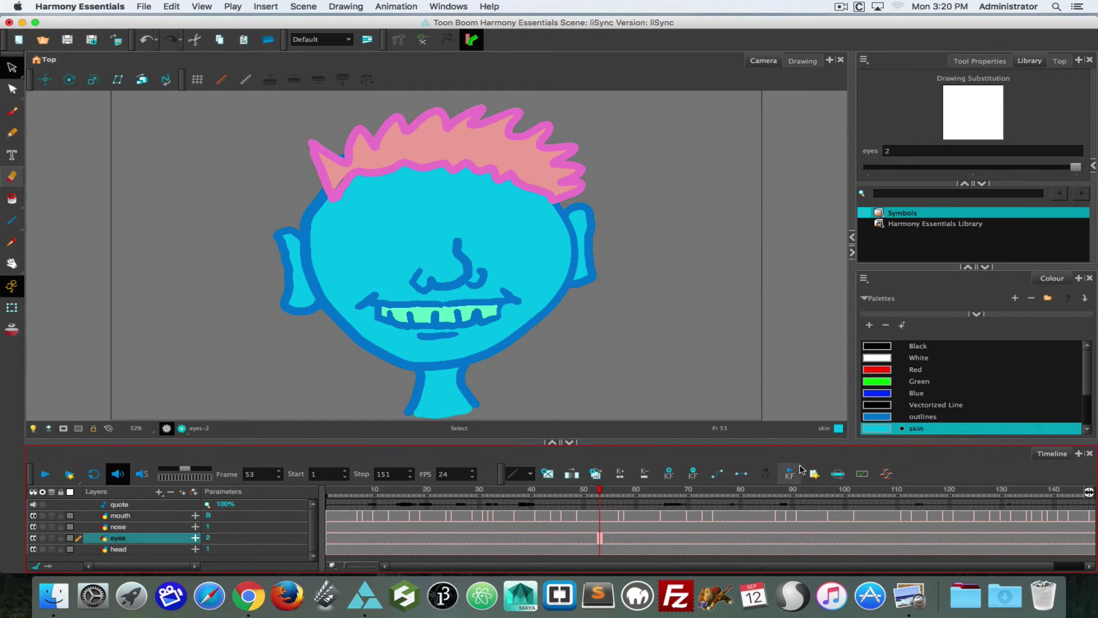
Turn on onion skin and brush half-closed eyes and eyebrows in the outlines colour over the previous eyes at frame 53.
{"action": "mouse_move", "coordinate": [1077, 167]}
{"action": "left_mouse_down"}
{"action": "mouse_move", "coordinate": [958, 166]}
{"action": "mouse_move", "coordinate": [1076, 173]}
{"action": "left_mouse_up"}
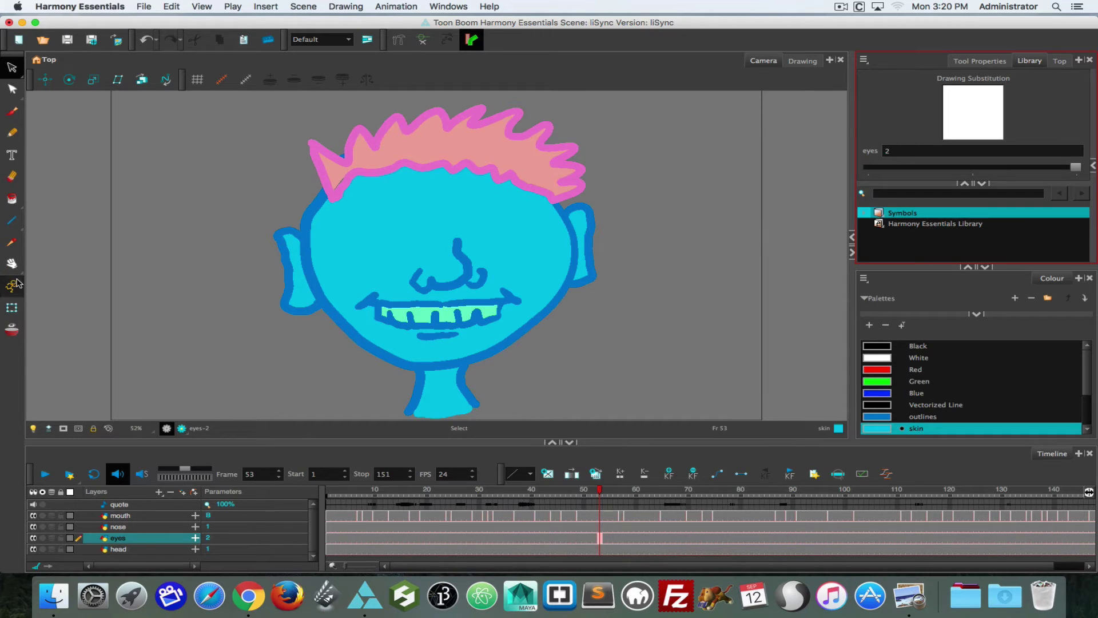
{"action": "left_click", "coordinate": [5, 328]}
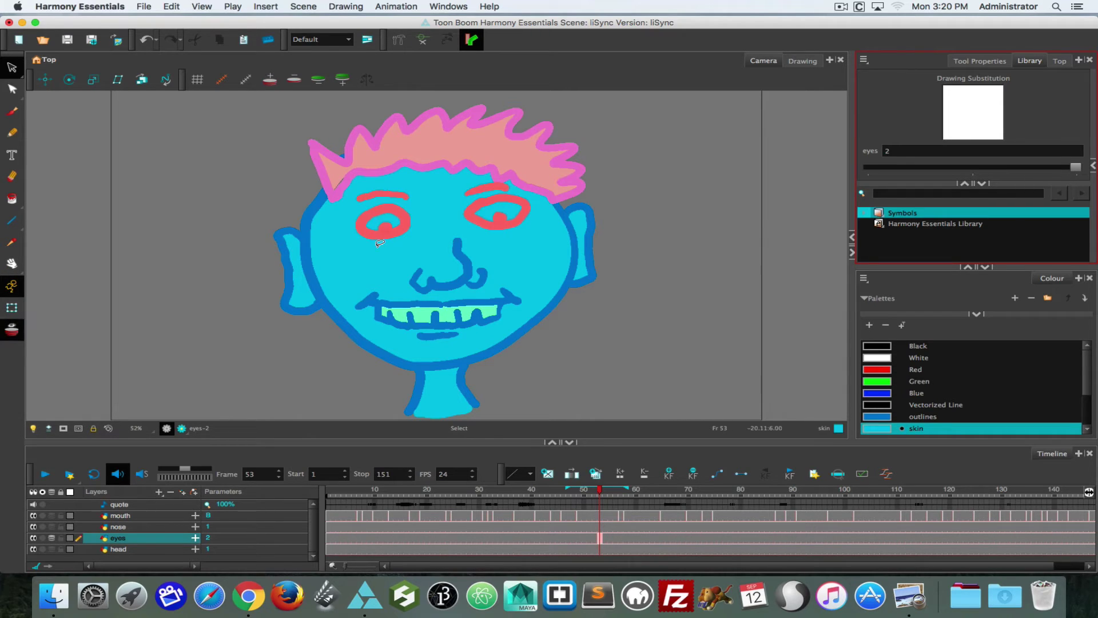
{"action": "left_click", "coordinate": [11, 111]}
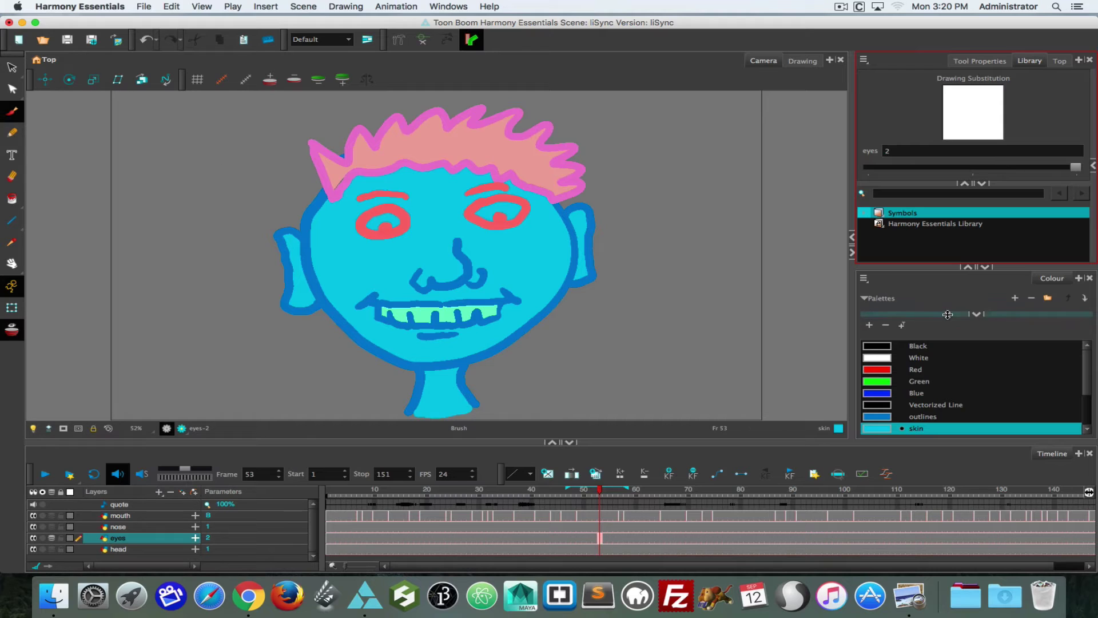
{"action": "left_click", "coordinate": [884, 418]}
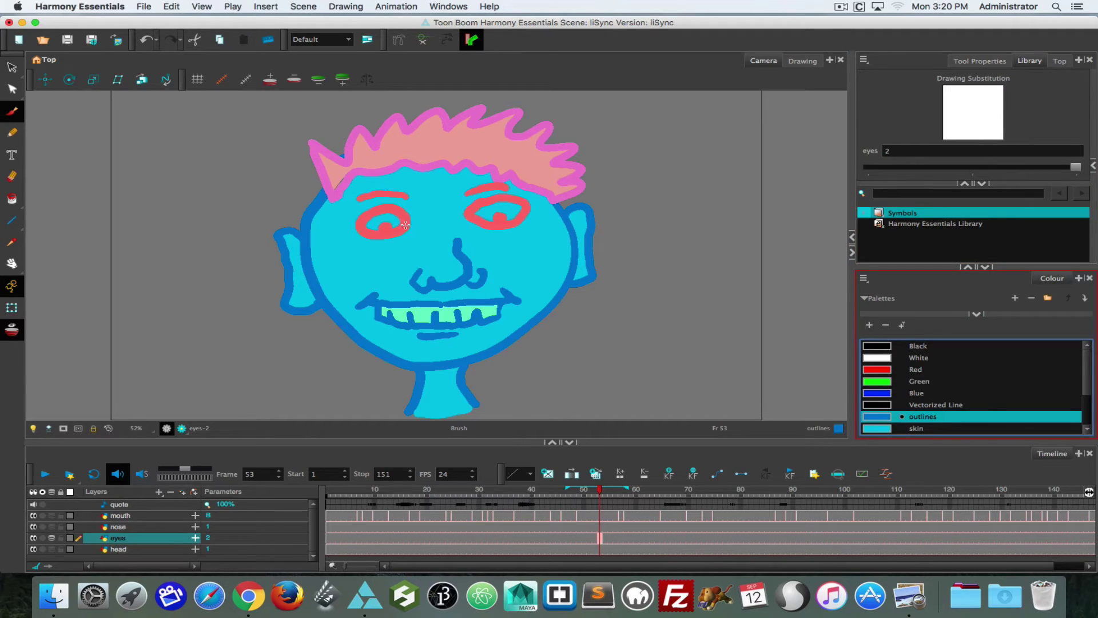
{"action": "mouse_move", "coordinate": [405, 225]}
{"action": "left_mouse_down"}
{"action": "mouse_move", "coordinate": [362, 227]}
{"action": "mouse_move", "coordinate": [373, 210]}
{"action": "mouse_move", "coordinate": [395, 208]}
{"action": "mouse_move", "coordinate": [409, 220]}
{"action": "mouse_move", "coordinate": [402, 233]}
{"action": "mouse_move", "coordinate": [375, 241]}
{"action": "mouse_move", "coordinate": [355, 225]}
{"action": "mouse_move", "coordinate": [391, 229]}
{"action": "left_mouse_up"}
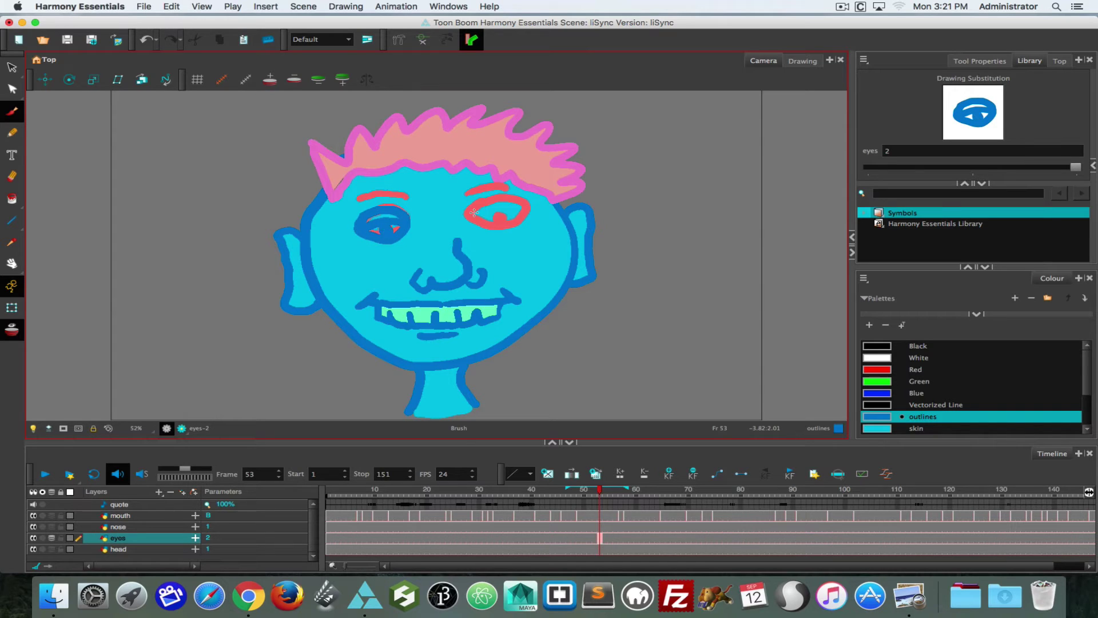
{"action": "mouse_move", "coordinate": [471, 214]}
{"action": "left_mouse_down"}
{"action": "mouse_move", "coordinate": [507, 198]}
{"action": "mouse_move", "coordinate": [527, 208]}
{"action": "mouse_move", "coordinate": [505, 225]}
{"action": "mouse_move", "coordinate": [466, 212]}
{"action": "mouse_move", "coordinate": [502, 222]}
{"action": "mouse_move", "coordinate": [525, 213]}
{"action": "mouse_move", "coordinate": [498, 215]}
{"action": "left_mouse_up"}
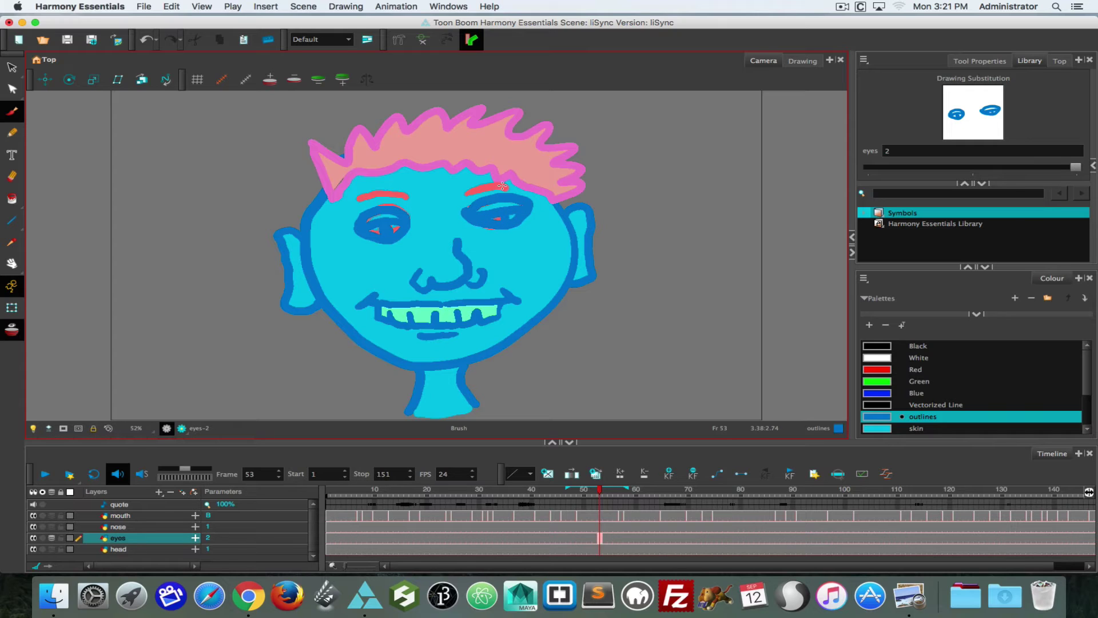
{"action": "left_click_drag", "start_coordinate": [508, 187], "coordinate": [470, 190]}
{"action": "left_click_drag", "start_coordinate": [404, 198], "coordinate": [357, 199]}
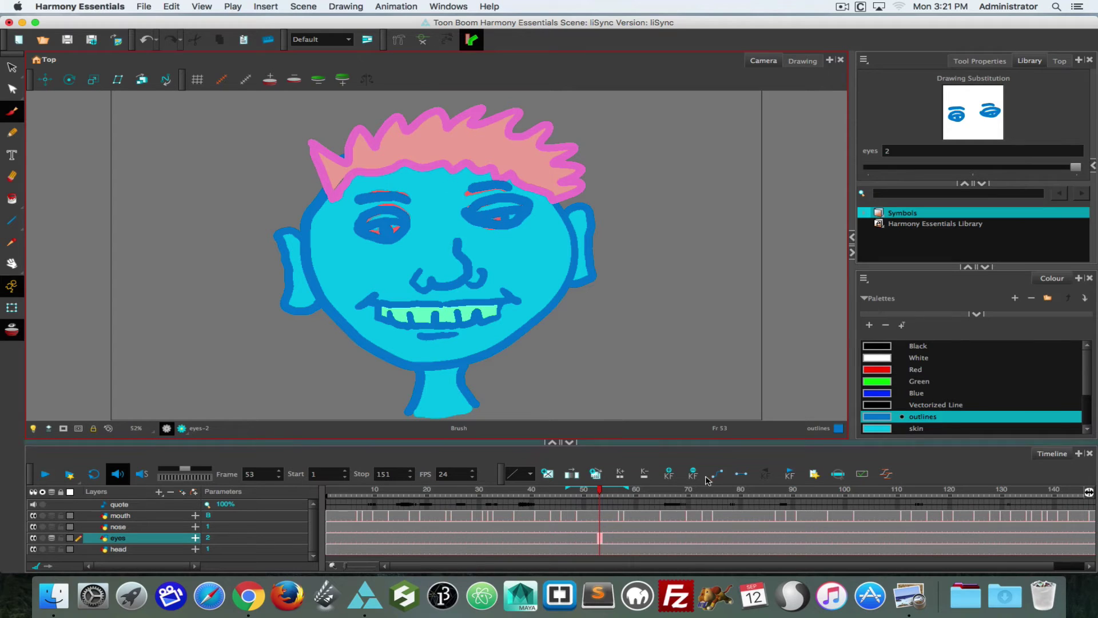
Create an empty drawing on the eyes layer at frame 54.
{"action": "left_click", "coordinate": [605, 536]}
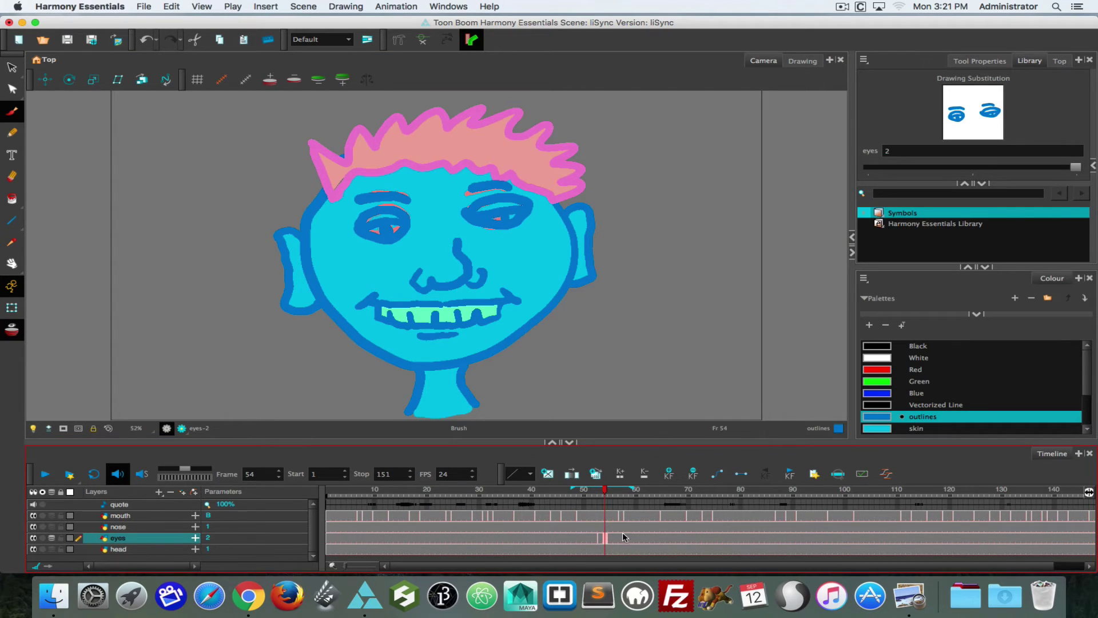
{"action": "right_click", "coordinate": [605, 537]}
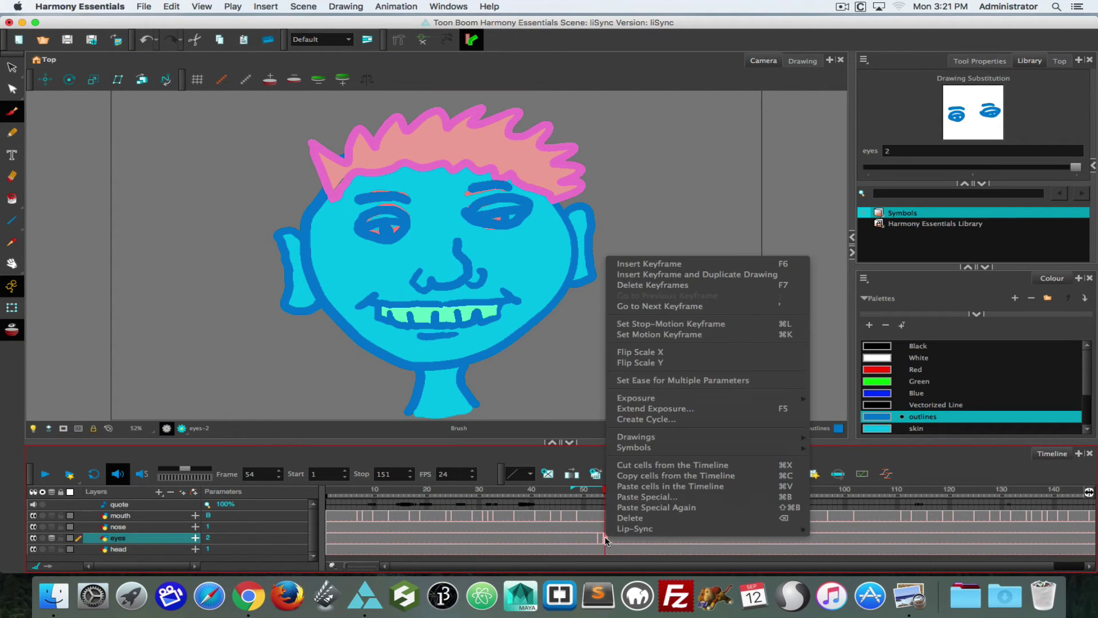
{"action": "mouse_move", "coordinate": [643, 438]}
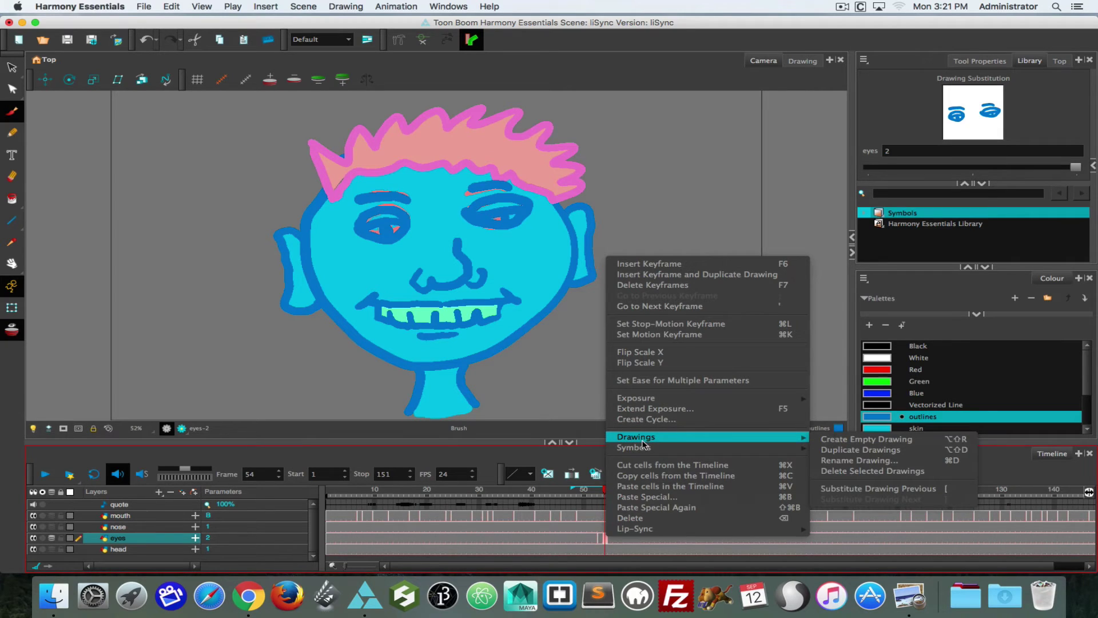
{"action": "left_click", "coordinate": [855, 441]}
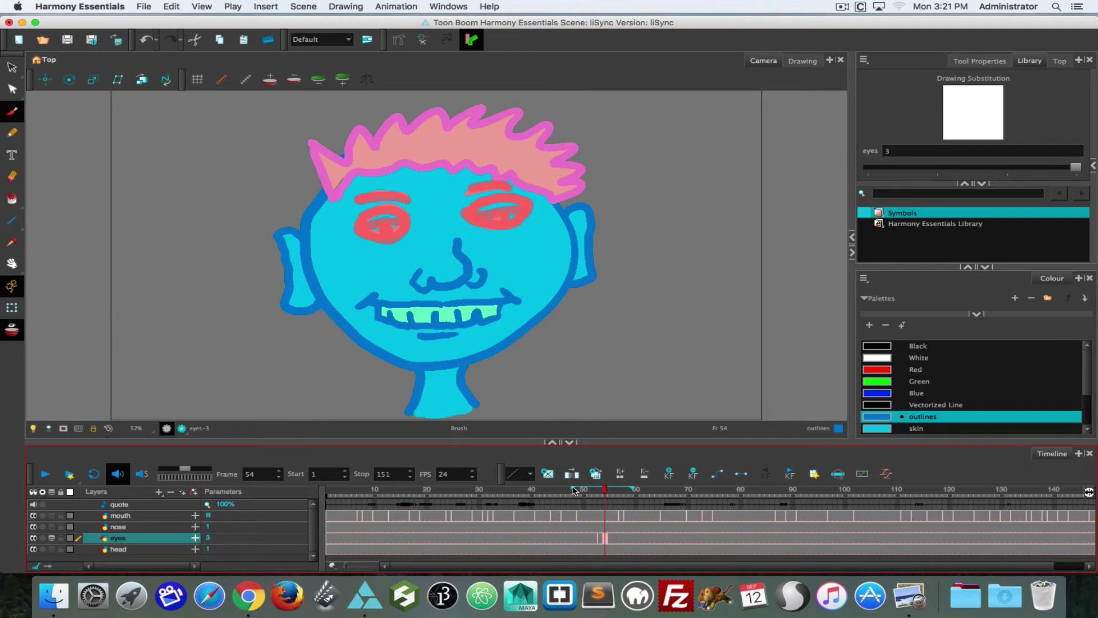
Limit the onion skin to one previous frame and brush closed eyes as slanted lines with eyebrows above at frame 54.
{"action": "left_click", "coordinate": [605, 488]}
{"action": "left_click_drag", "start_coordinate": [411, 222], "coordinate": [349, 231]}
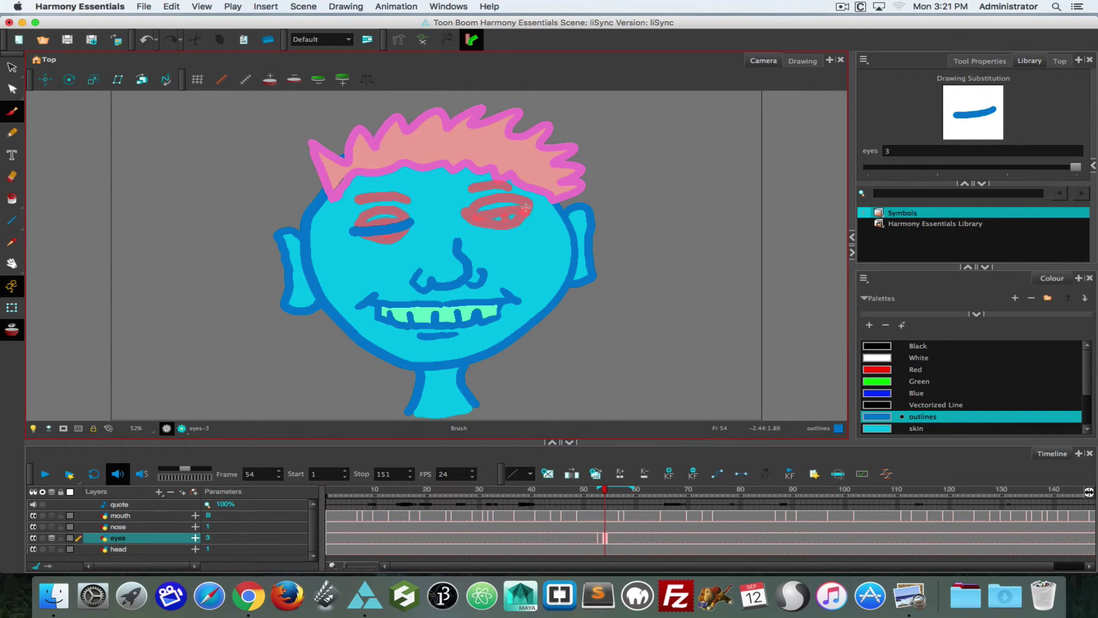
{"action": "mouse_move", "coordinate": [527, 208]}
{"action": "left_mouse_down"}
{"action": "mouse_move", "coordinate": [463, 215]}
{"action": "mouse_move", "coordinate": [384, 195]}
{"action": "mouse_move", "coordinate": [351, 200]}
{"action": "left_mouse_up"}
{"action": "left_click_drag", "start_coordinate": [510, 187], "coordinate": [457, 191]}
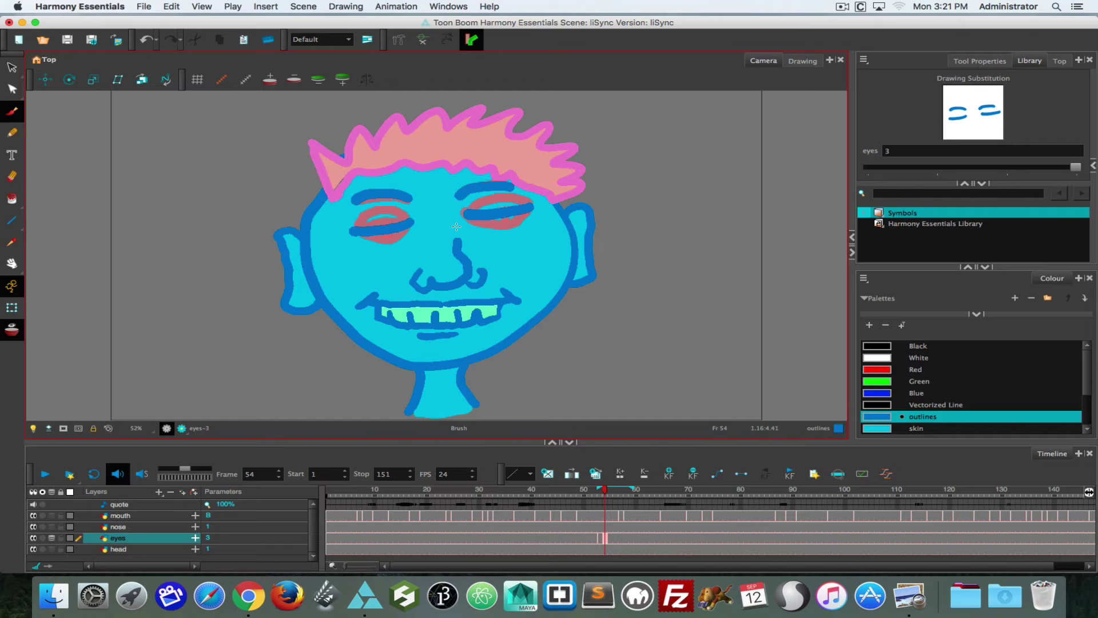
Turn off onion skin and scrub back to frame 53 to compare the half-closed and closed eyes.
{"action": "left_click", "coordinate": [12, 330]}
{"action": "left_click_drag", "start_coordinate": [605, 491], "coordinate": [605, 491]}
{"action": "left_click_drag", "start_coordinate": [603, 489], "coordinate": [600, 486]}
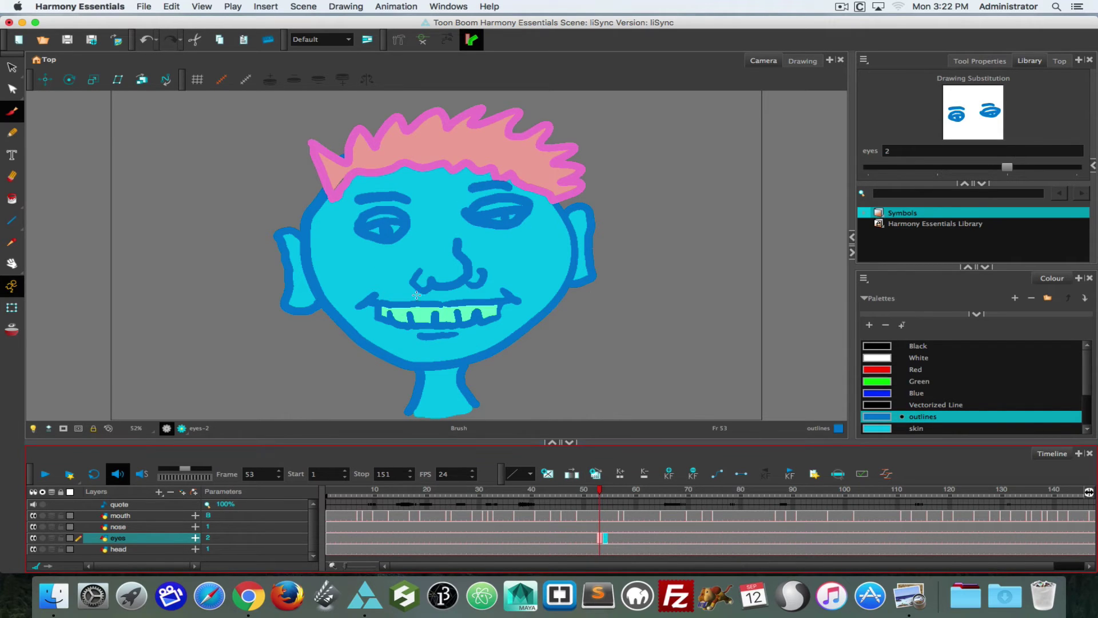
Erase the upper outlines of both half-closed eyes at frame 53, leaving the lowered lids as their top edges.
{"action": "left_click", "coordinate": [12, 176]}
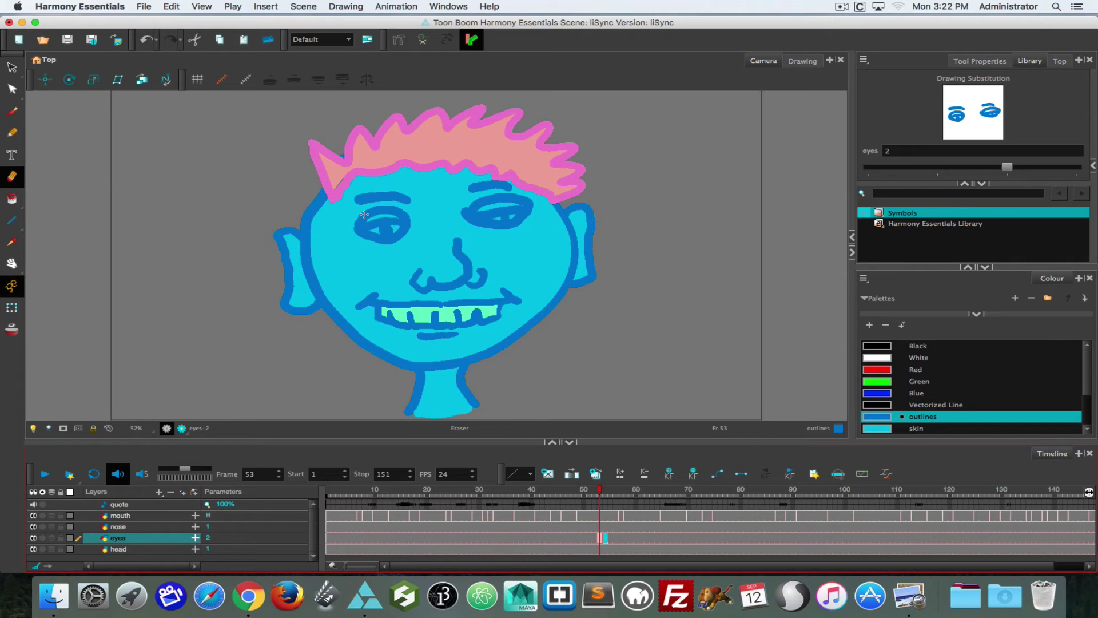
{"action": "left_click_drag", "start_coordinate": [364, 214], "coordinate": [395, 211]}
{"action": "left_click_drag", "start_coordinate": [477, 201], "coordinate": [506, 200]}
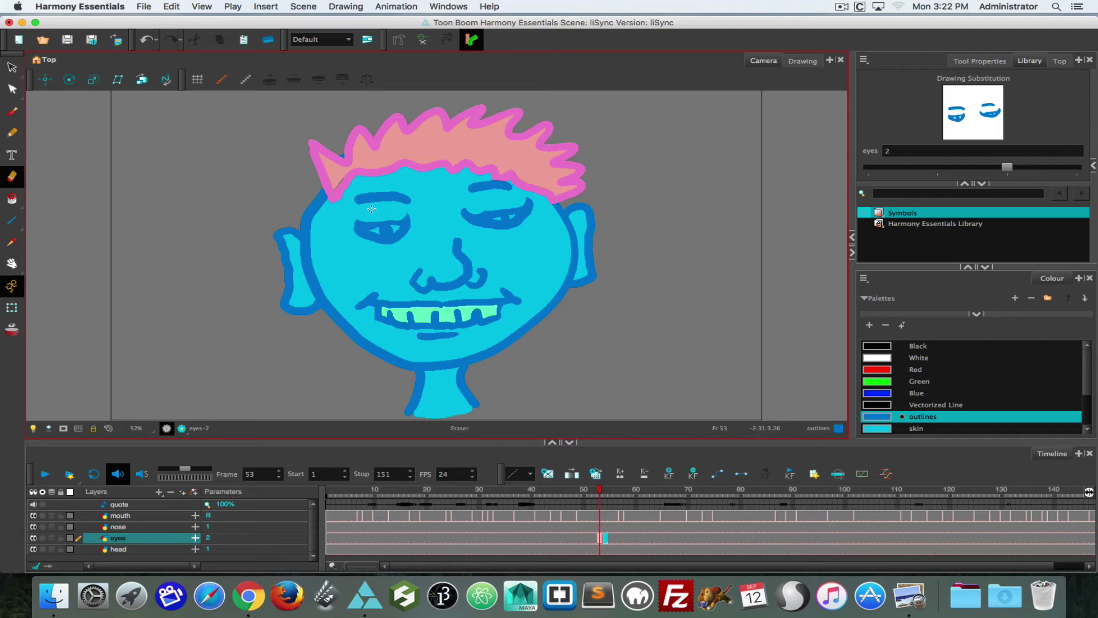
Substitute the half-closed eyes drawing 2 at frame 55 and play back the blink.
{"action": "left_click", "coordinate": [595, 491]}
{"action": "left_click_drag", "start_coordinate": [596, 490], "coordinate": [611, 490]}
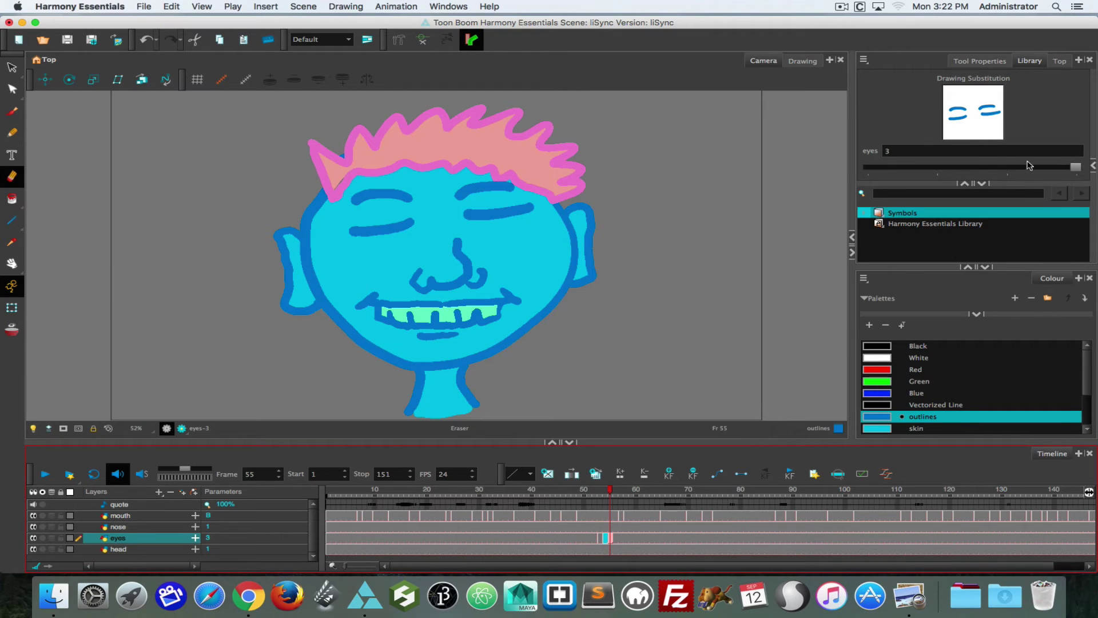
{"action": "left_click", "coordinate": [1009, 168]}
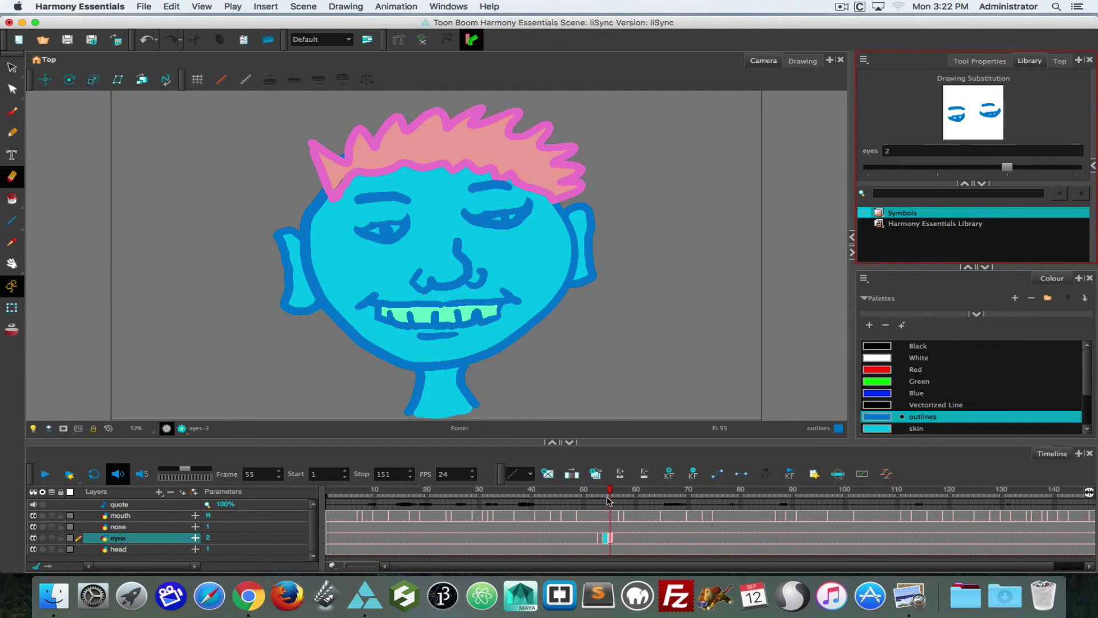
{"action": "left_click_drag", "start_coordinate": [612, 492], "coordinate": [573, 491]}
{"action": "left_click", "coordinate": [44, 474]}
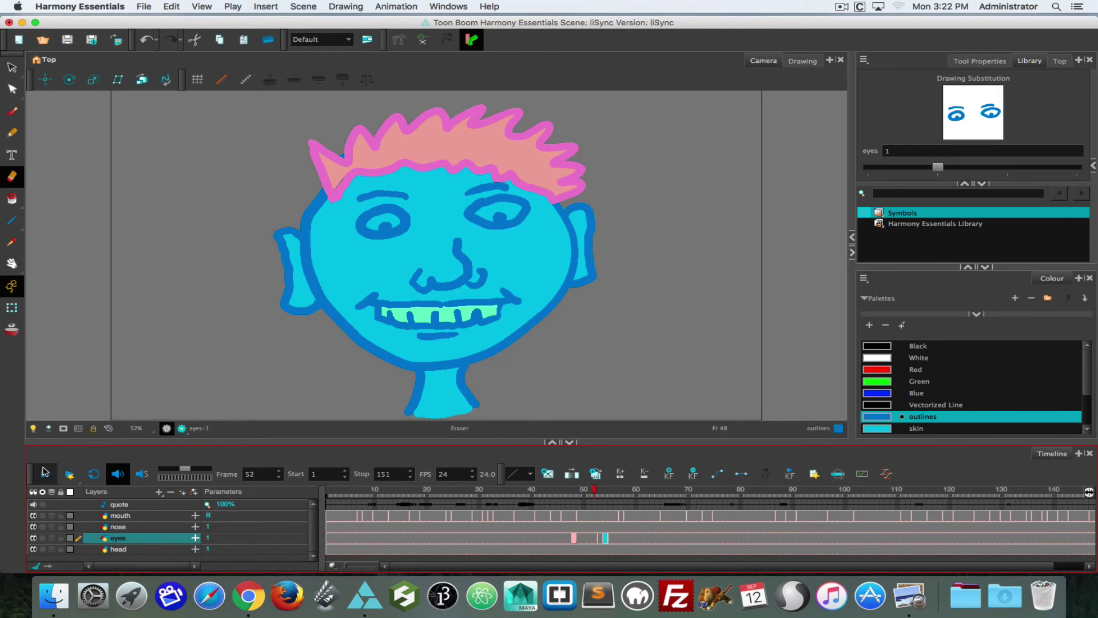
{"action": "left_click", "coordinate": [43, 474]}
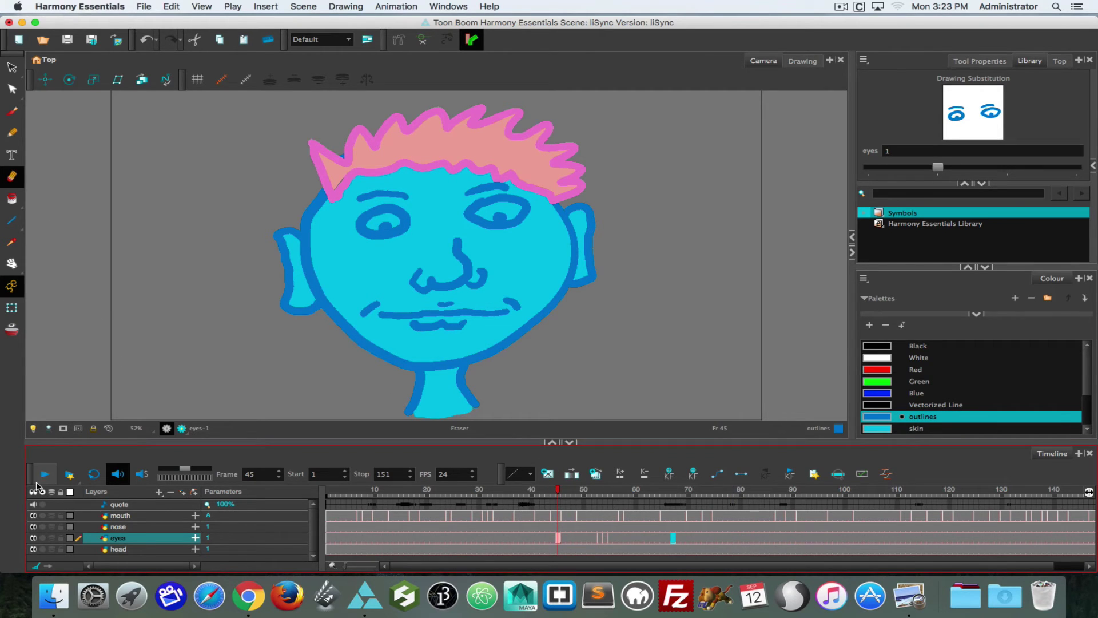
{"action": "left_click", "coordinate": [44, 473]}
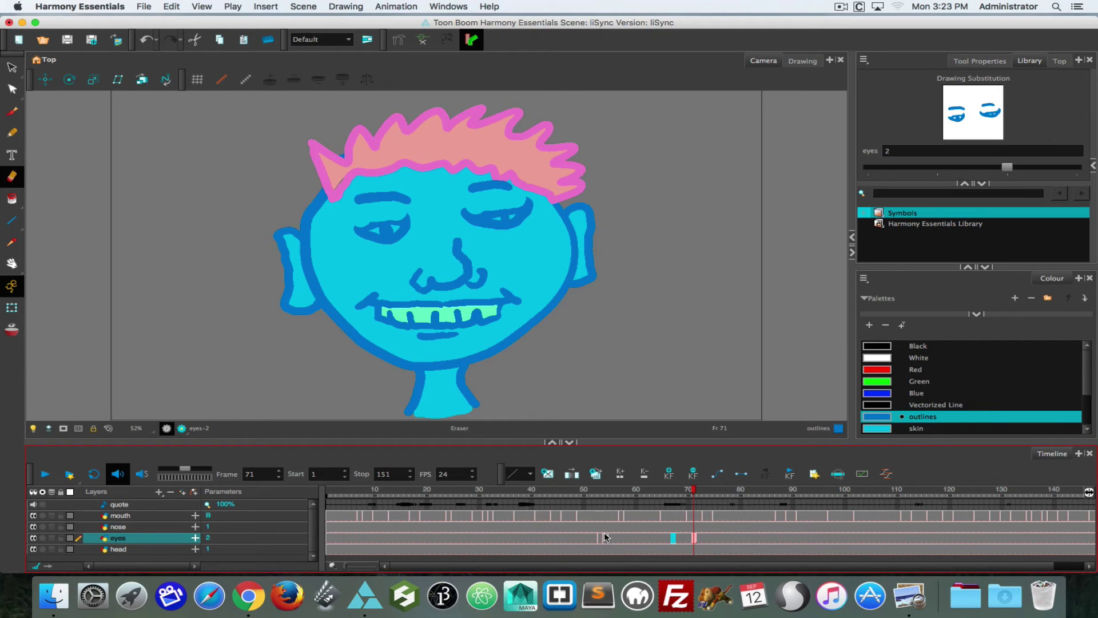
Set the eyes drawing substitution at frame 55 to the closed drawing 3.
{"action": "left_click", "coordinate": [606, 538]}
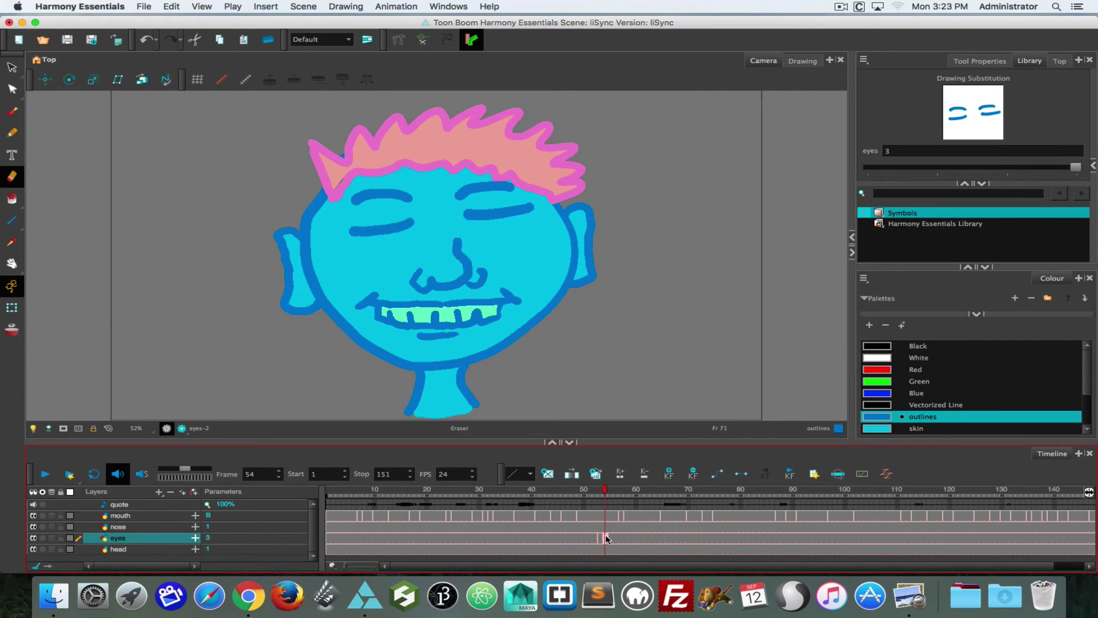
{"action": "left_click", "coordinate": [611, 538]}
{"action": "left_click", "coordinate": [623, 535]}
{"action": "left_click", "coordinate": [636, 537]}
{"action": "left_click_drag", "start_coordinate": [582, 497], "coordinate": [609, 498]}
{"action": "left_click", "coordinate": [1009, 168]}
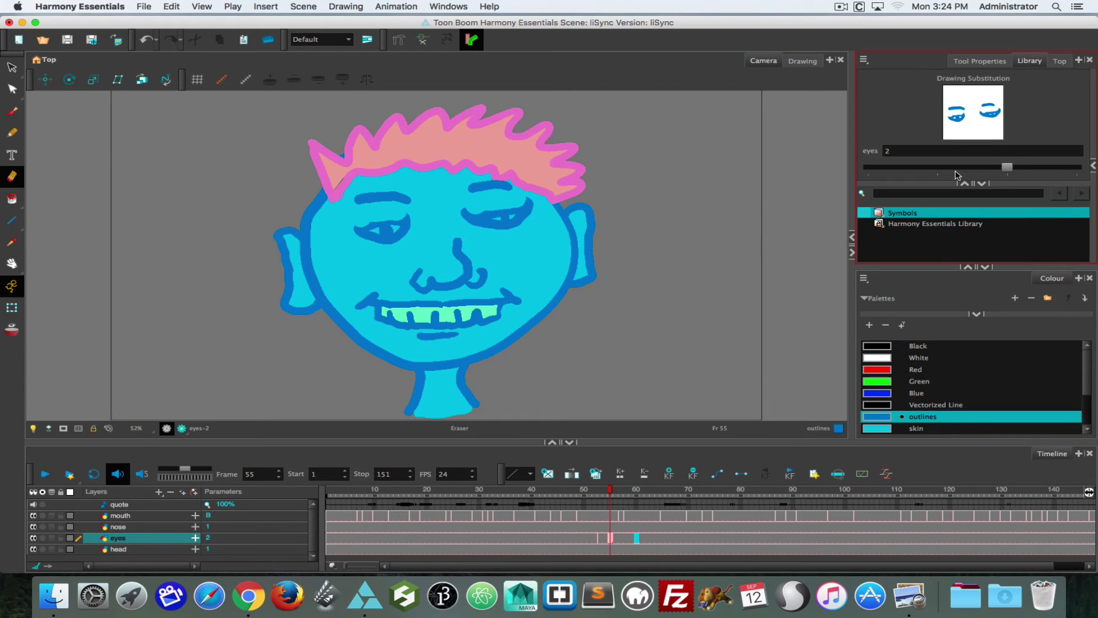
{"action": "left_click", "coordinate": [1061, 167]}
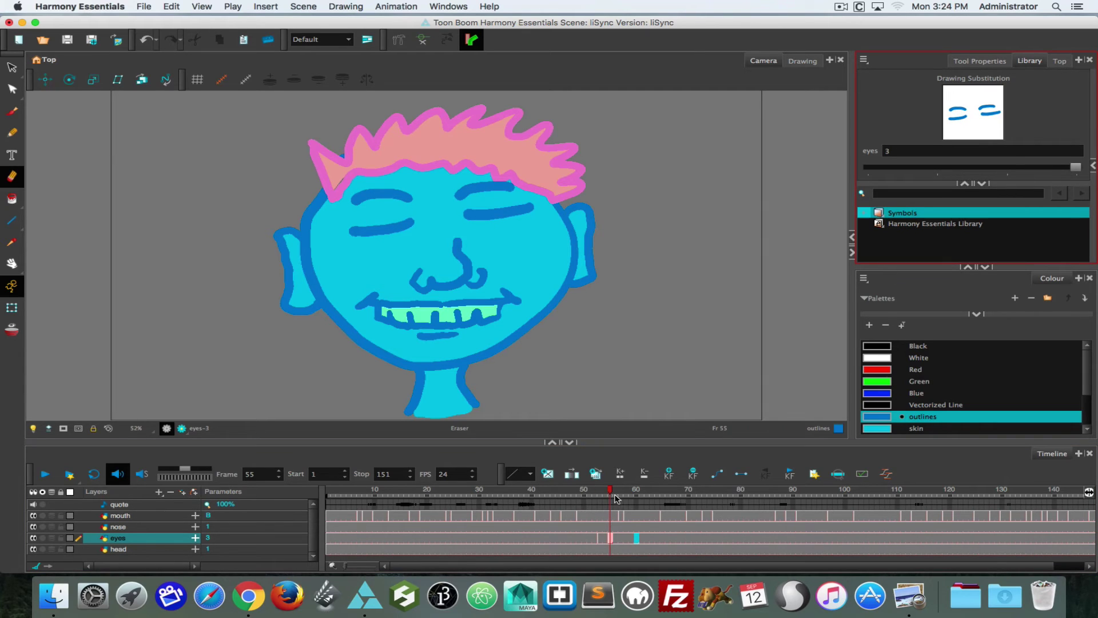
Substitute the half-closed eyes drawing 2 at frame 58 and the open eyes drawing 1 at frame 59.
{"action": "mouse_move", "coordinate": [613, 493]}
{"action": "left_mouse_down"}
{"action": "mouse_move", "coordinate": [595, 491]}
{"action": "mouse_move", "coordinate": [622, 494]}
{"action": "left_mouse_up"}
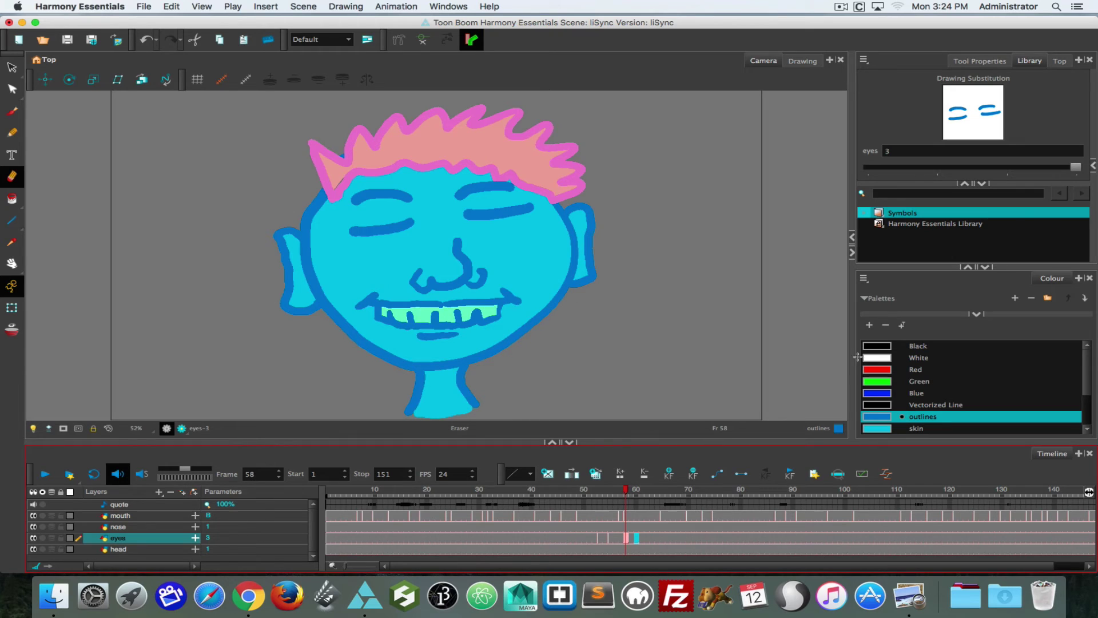
{"action": "left_click", "coordinate": [1008, 167]}
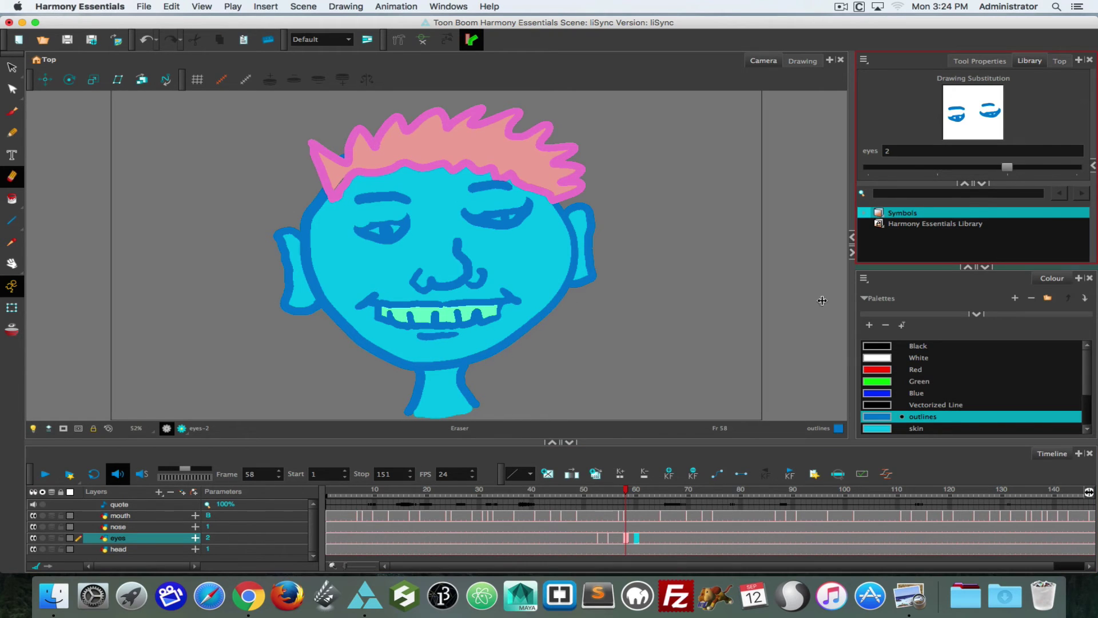
{"action": "left_click", "coordinate": [631, 493]}
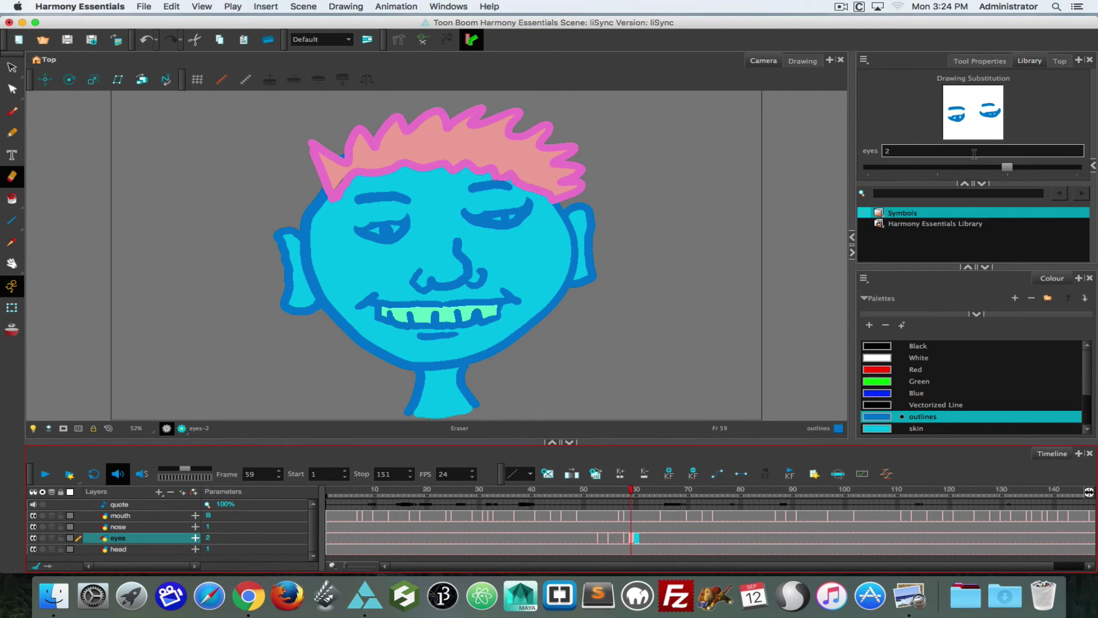
{"action": "left_click", "coordinate": [929, 168]}
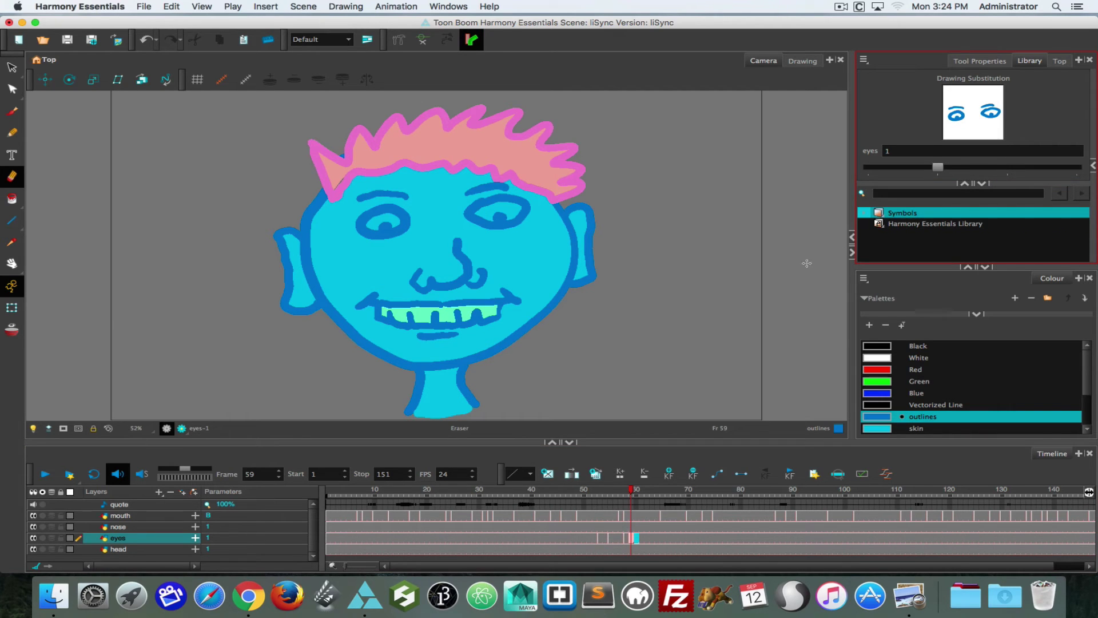
Play back the blink from frames 44 and 50, and scrub the lip sync around frame 68.
{"action": "left_click", "coordinate": [624, 492]}
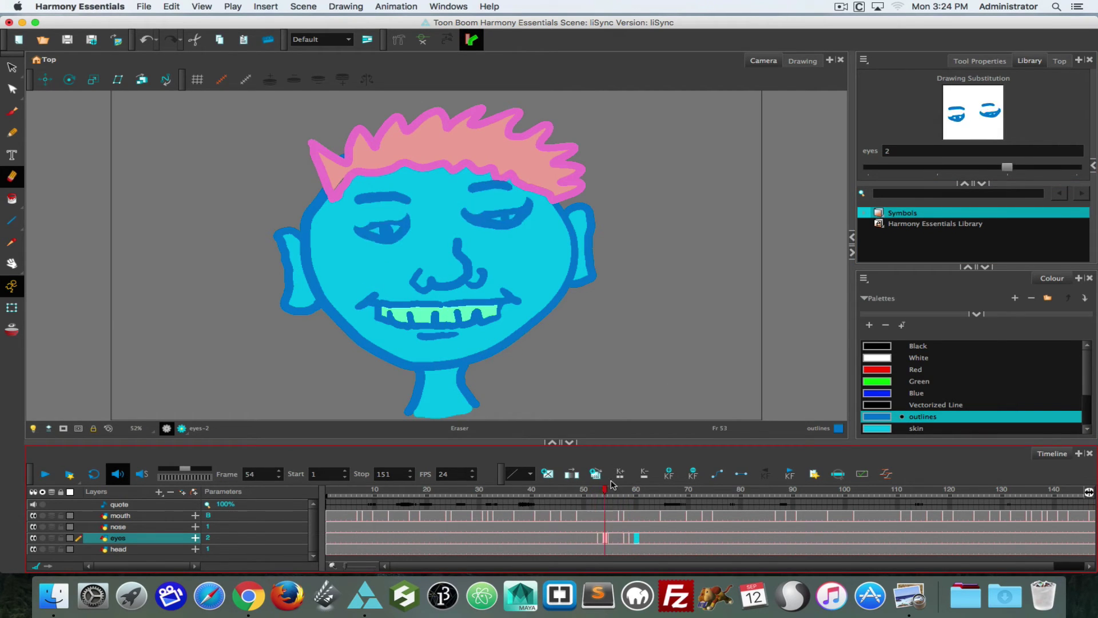
{"action": "left_click", "coordinate": [552, 491]}
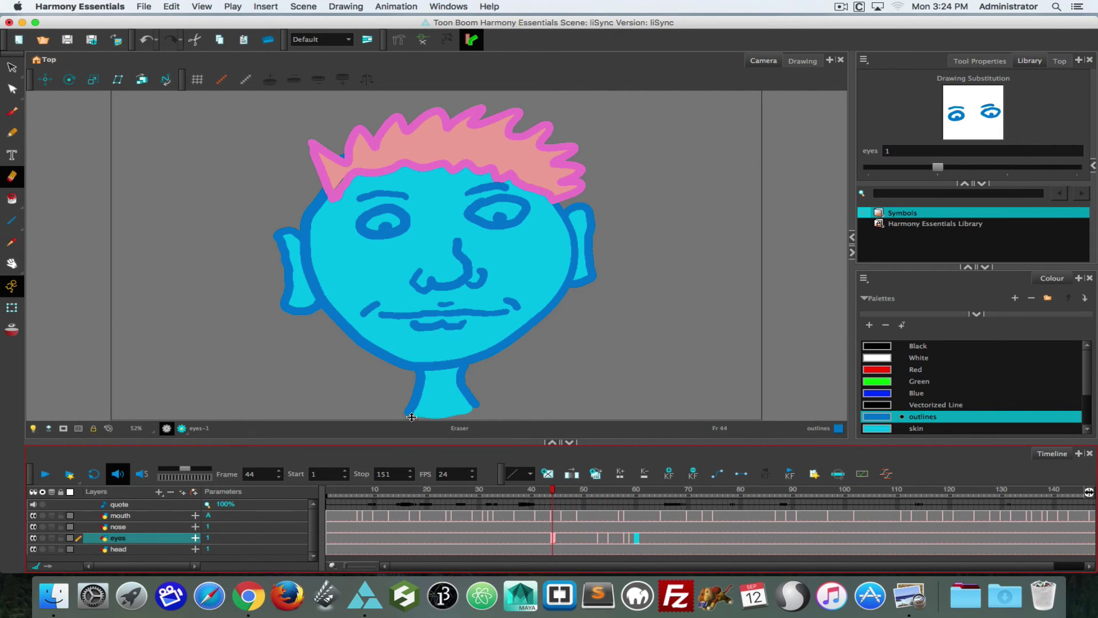
{"action": "left_click", "coordinate": [44, 473]}
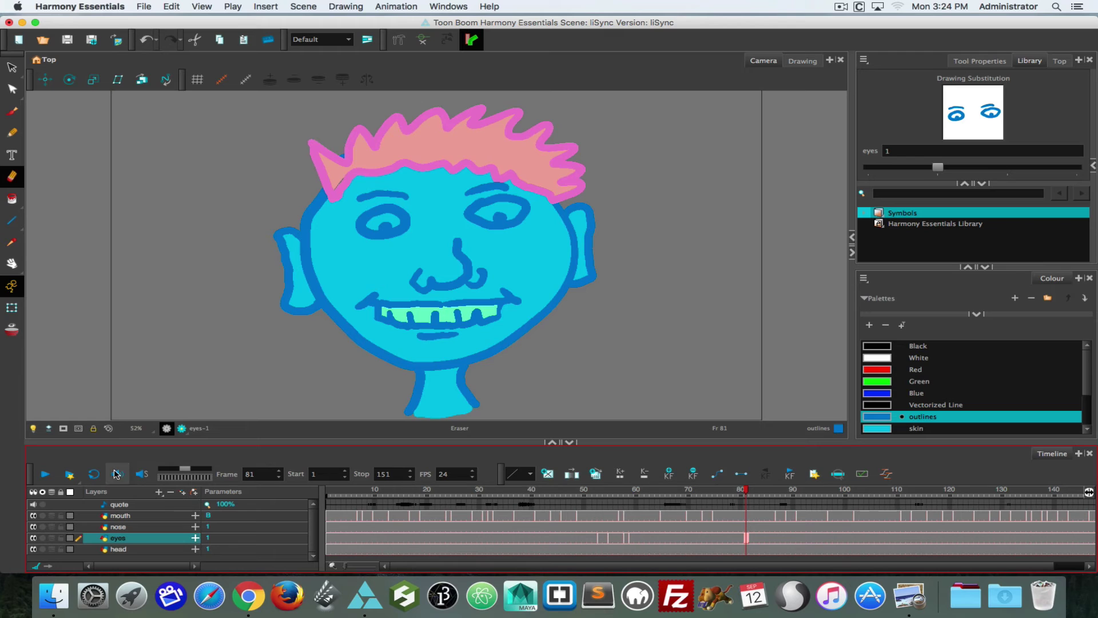
{"action": "mouse_move", "coordinate": [748, 489]}
{"action": "left_mouse_down"}
{"action": "mouse_move", "coordinate": [620, 489]}
{"action": "mouse_move", "coordinate": [561, 474]}
{"action": "mouse_move", "coordinate": [584, 473]}
{"action": "left_mouse_up"}
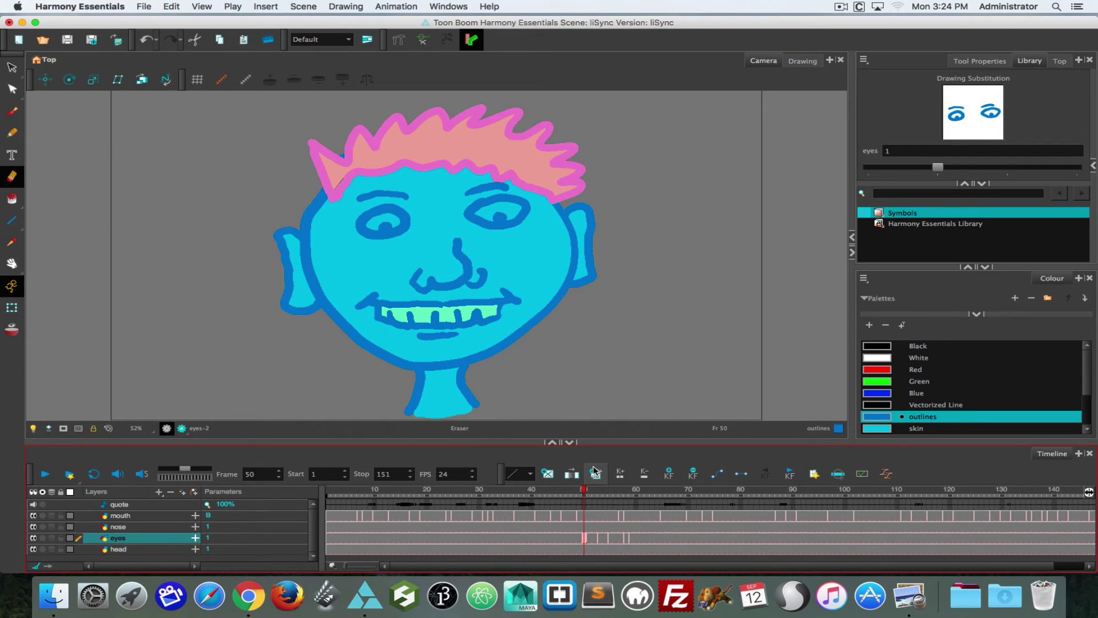
{"action": "left_click", "coordinate": [47, 476]}
{"action": "left_click", "coordinate": [47, 476]}
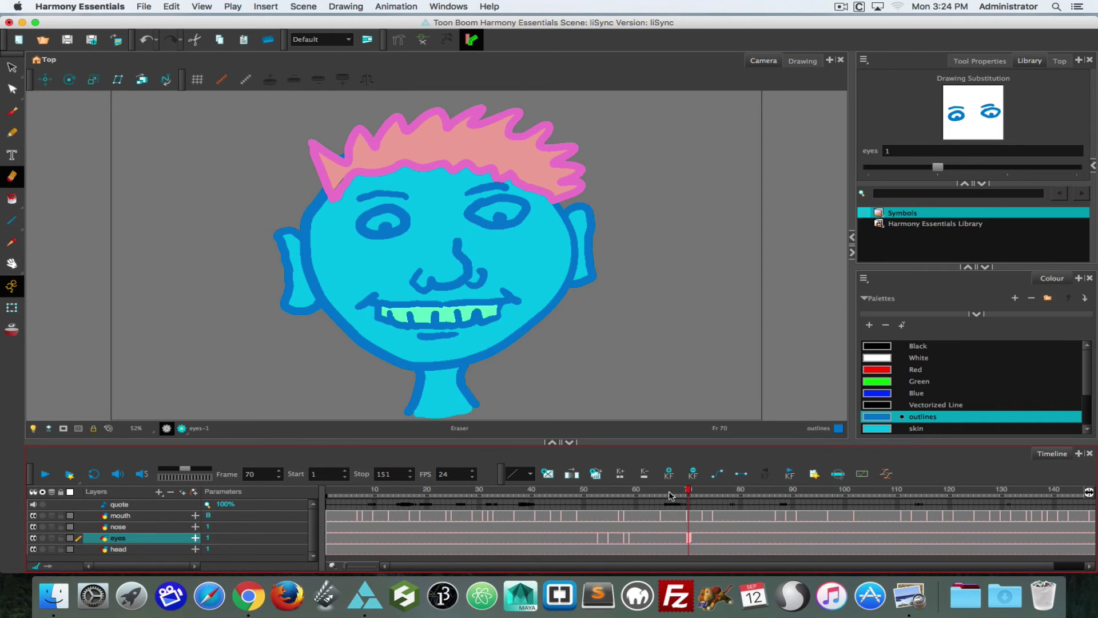
{"action": "mouse_move", "coordinate": [687, 490]}
{"action": "left_mouse_down"}
{"action": "mouse_move", "coordinate": [567, 490]}
{"action": "mouse_move", "coordinate": [646, 490]}
{"action": "mouse_move", "coordinate": [586, 491]}
{"action": "mouse_move", "coordinate": [635, 491]}
{"action": "mouse_move", "coordinate": [574, 503]}
{"action": "mouse_move", "coordinate": [672, 515]}
{"action": "left_mouse_up"}
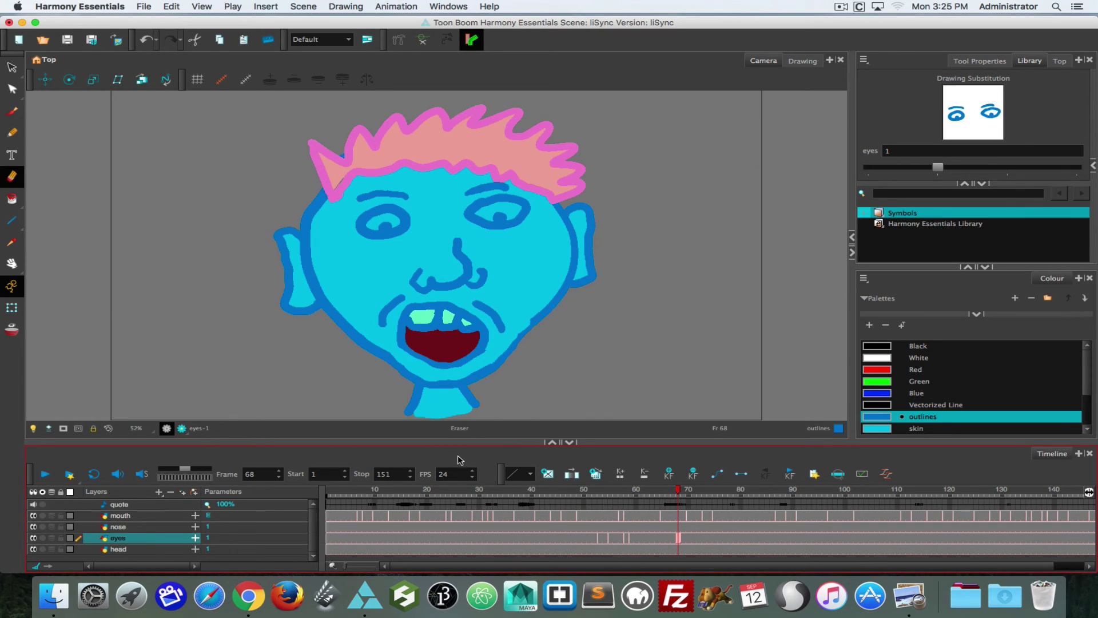
Move the eyes layer slightly down at frame 38 with the Transform tool to animate its position.
{"action": "left_click", "coordinate": [12, 308]}
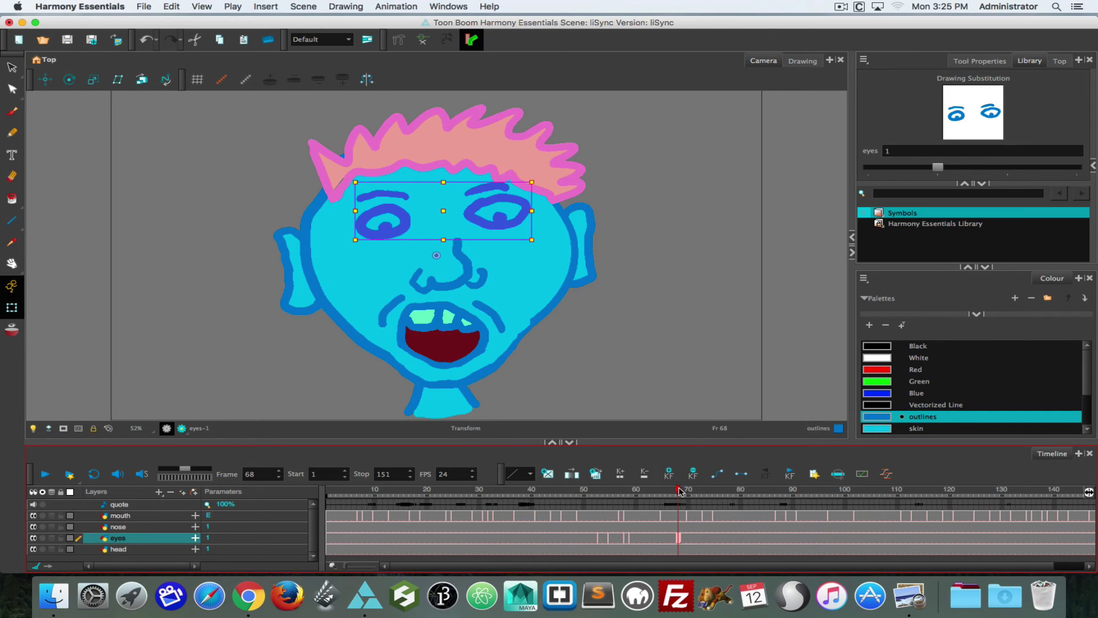
{"action": "mouse_move", "coordinate": [681, 491]}
{"action": "left_mouse_down"}
{"action": "mouse_move", "coordinate": [362, 474]}
{"action": "mouse_move", "coordinate": [552, 485]}
{"action": "mouse_move", "coordinate": [521, 483]}
{"action": "left_mouse_up"}
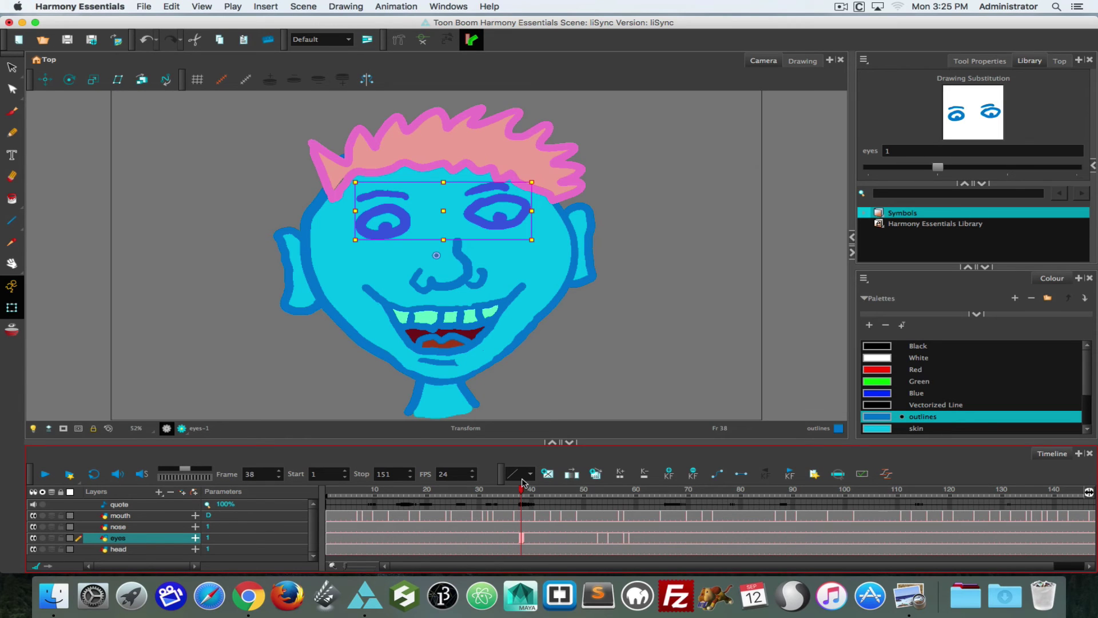
{"action": "left_click", "coordinate": [438, 225]}
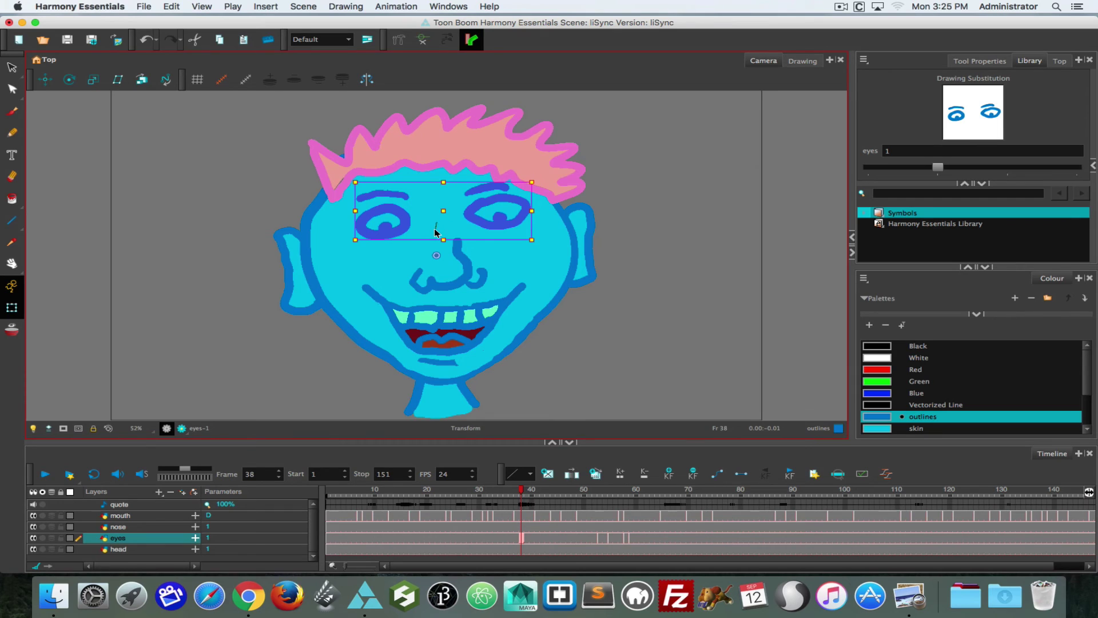
{"action": "left_click", "coordinate": [434, 233]}
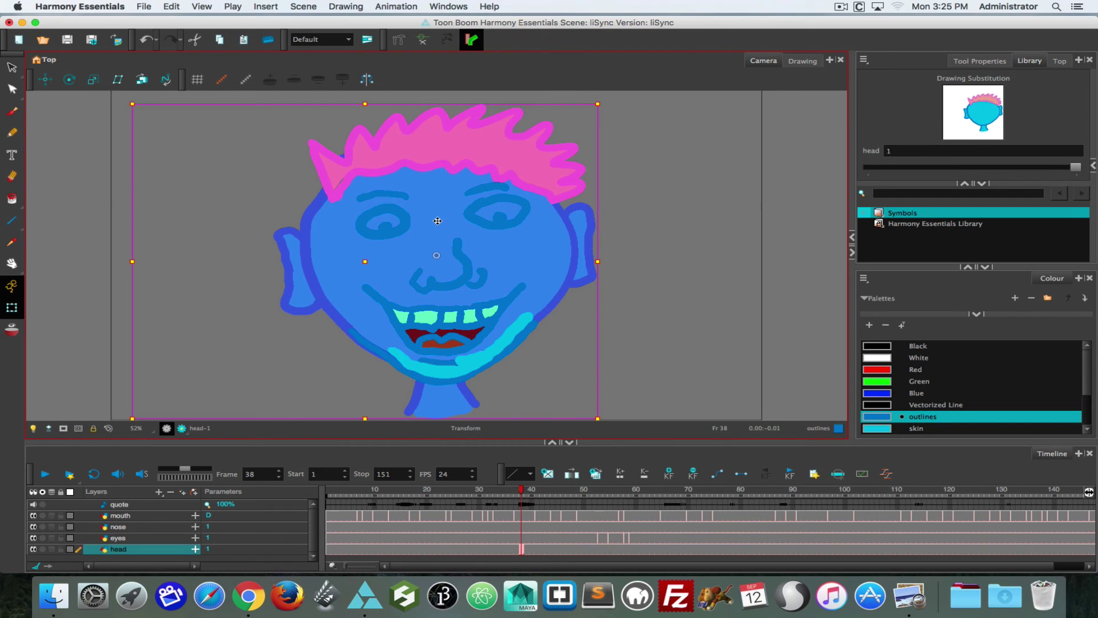
{"action": "left_click", "coordinate": [13, 68]}
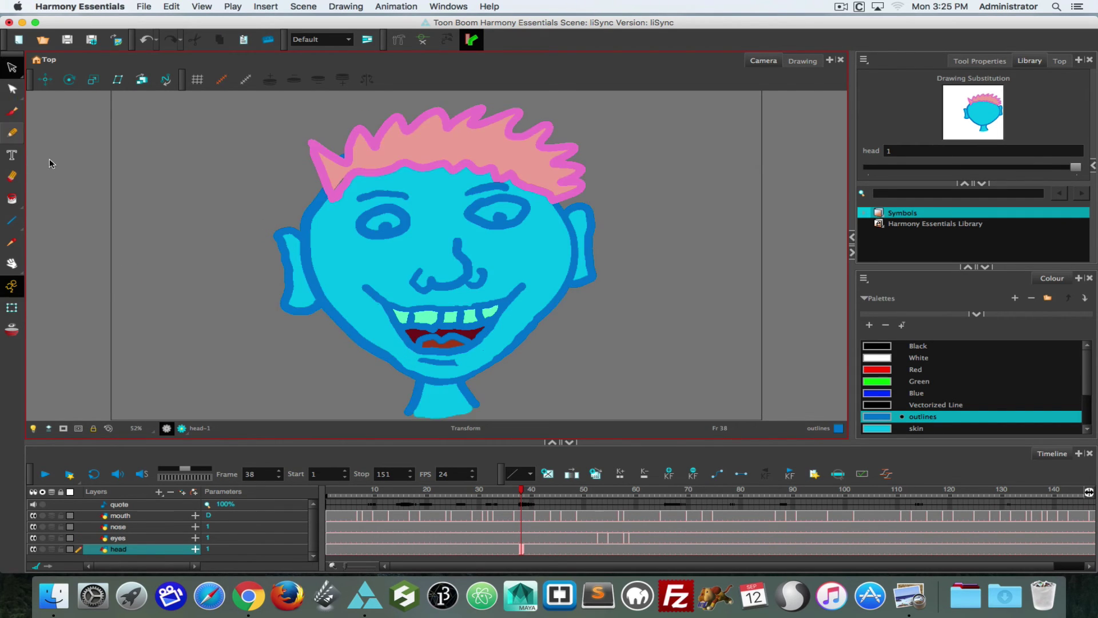
{"action": "left_click", "coordinate": [523, 550]}
{"action": "left_click", "coordinate": [11, 307]}
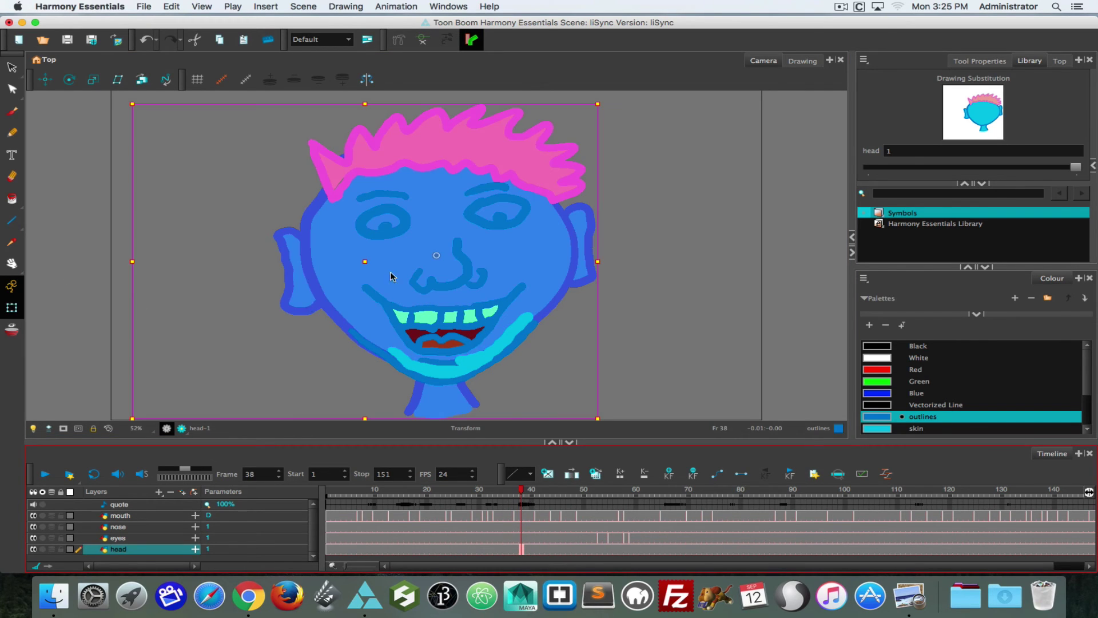
{"action": "left_click", "coordinate": [522, 539]}
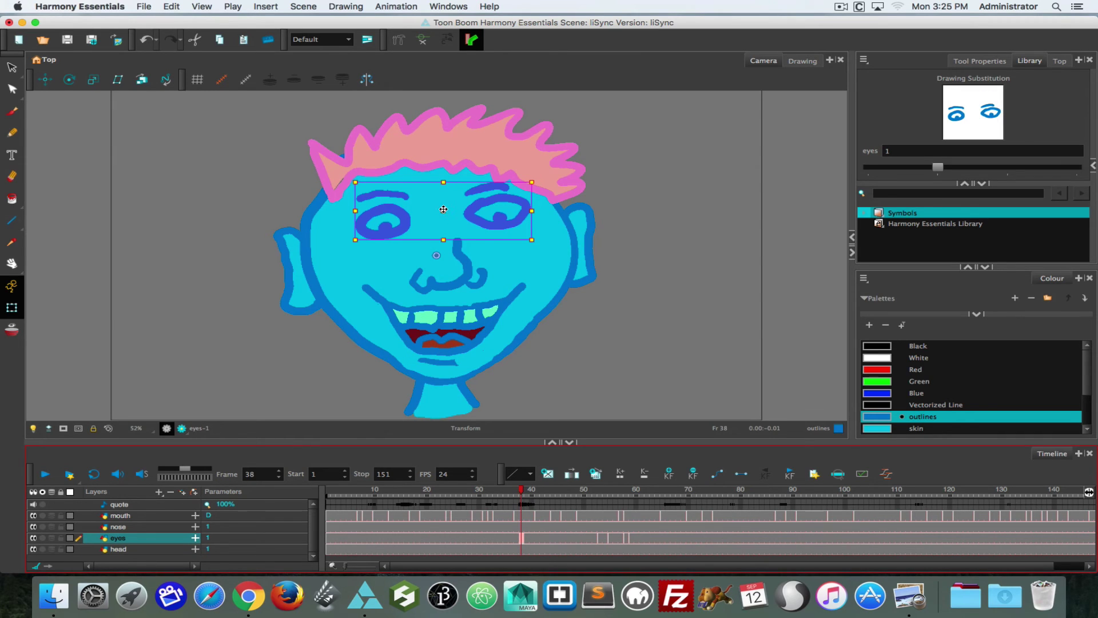
{"action": "left_click_drag", "start_coordinate": [444, 210], "coordinate": [449, 243]}
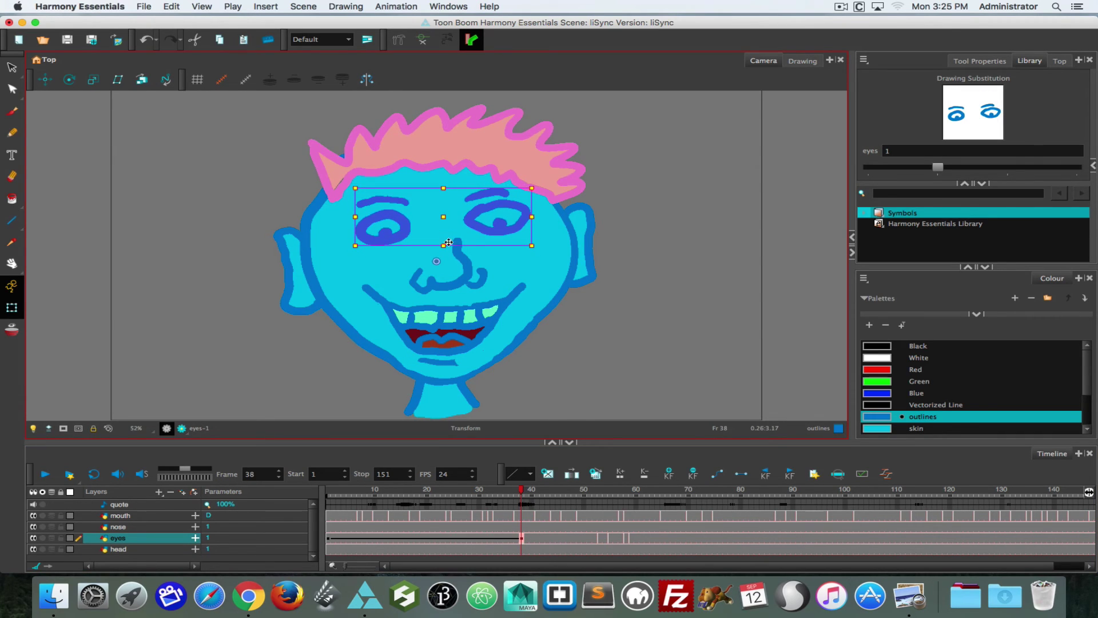
Scrub the timeline to check the eye movement and lip sync, comparing the isolated drawings with the full camera view.
{"action": "mouse_move", "coordinate": [523, 492]}
{"action": "left_mouse_down"}
{"action": "mouse_move", "coordinate": [410, 480]}
{"action": "mouse_move", "coordinate": [523, 475]}
{"action": "mouse_move", "coordinate": [322, 459]}
{"action": "mouse_move", "coordinate": [643, 468]}
{"action": "mouse_move", "coordinate": [385, 455]}
{"action": "mouse_move", "coordinate": [481, 450]}
{"action": "left_mouse_up"}
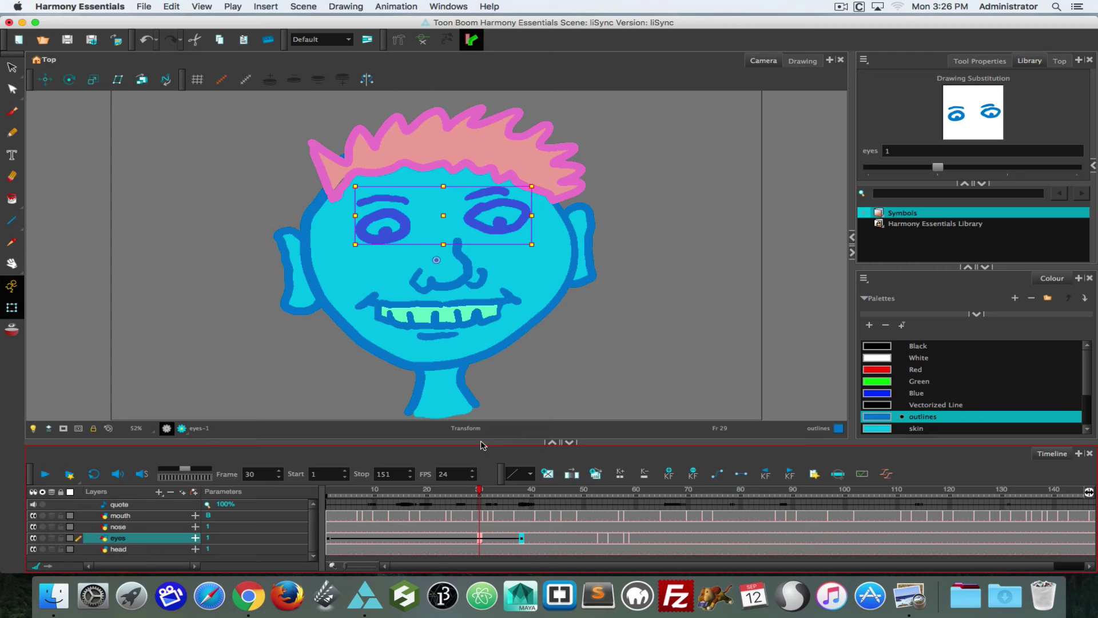
{"action": "mouse_move", "coordinate": [482, 445]}
{"action": "left_mouse_down"}
{"action": "mouse_move", "coordinate": [458, 448]}
{"action": "mouse_move", "coordinate": [495, 450]}
{"action": "mouse_move", "coordinate": [419, 449]}
{"action": "left_mouse_up"}
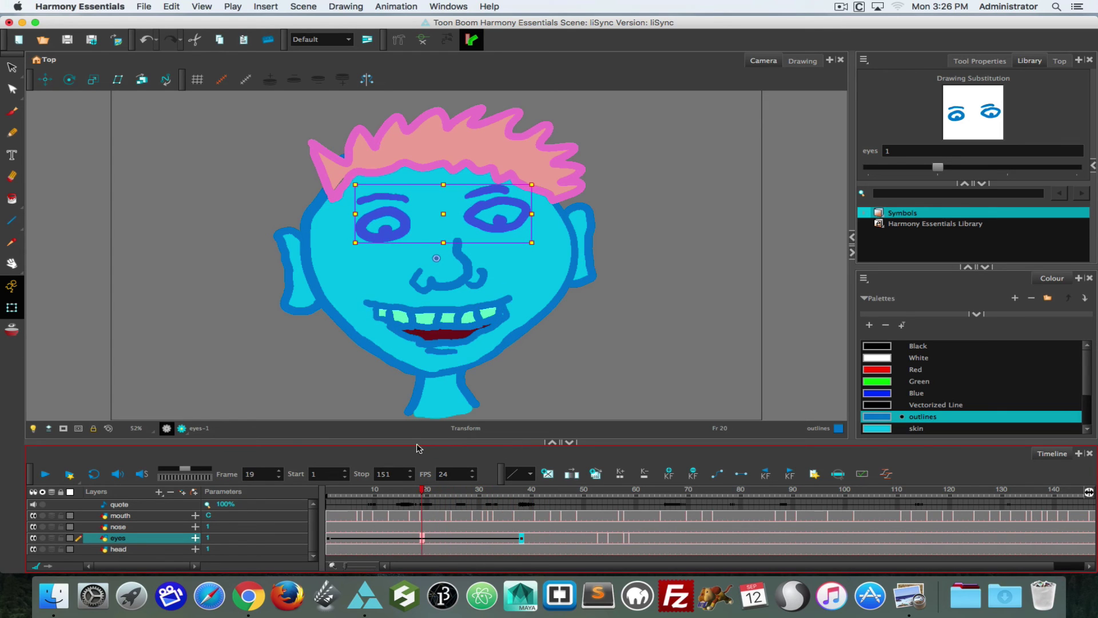
{"action": "left_click", "coordinate": [803, 60]}
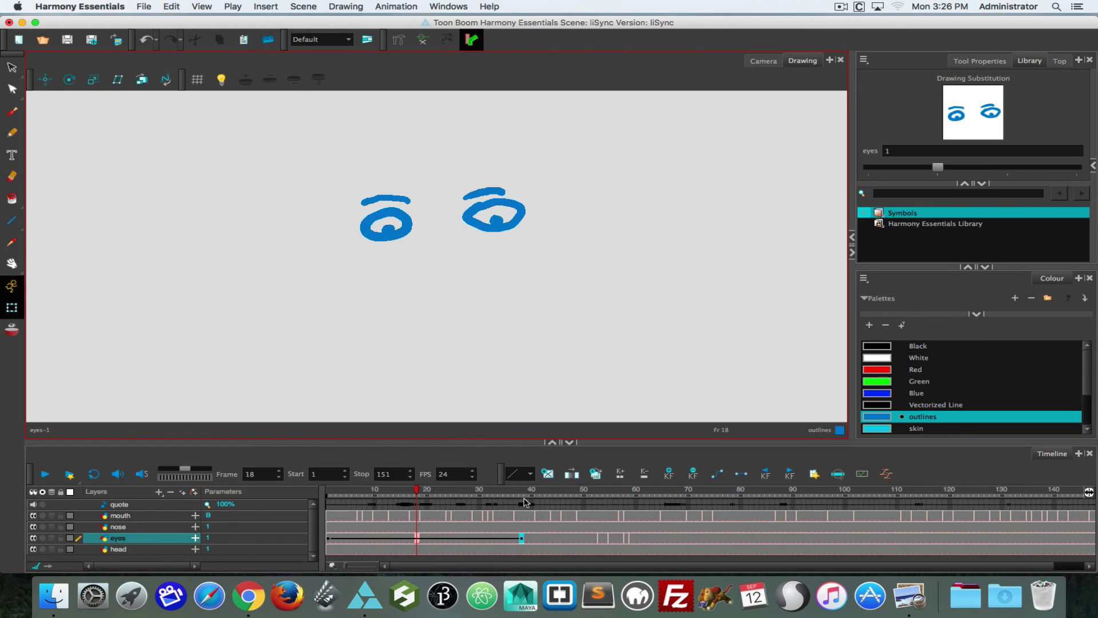
{"action": "left_click", "coordinate": [508, 517]}
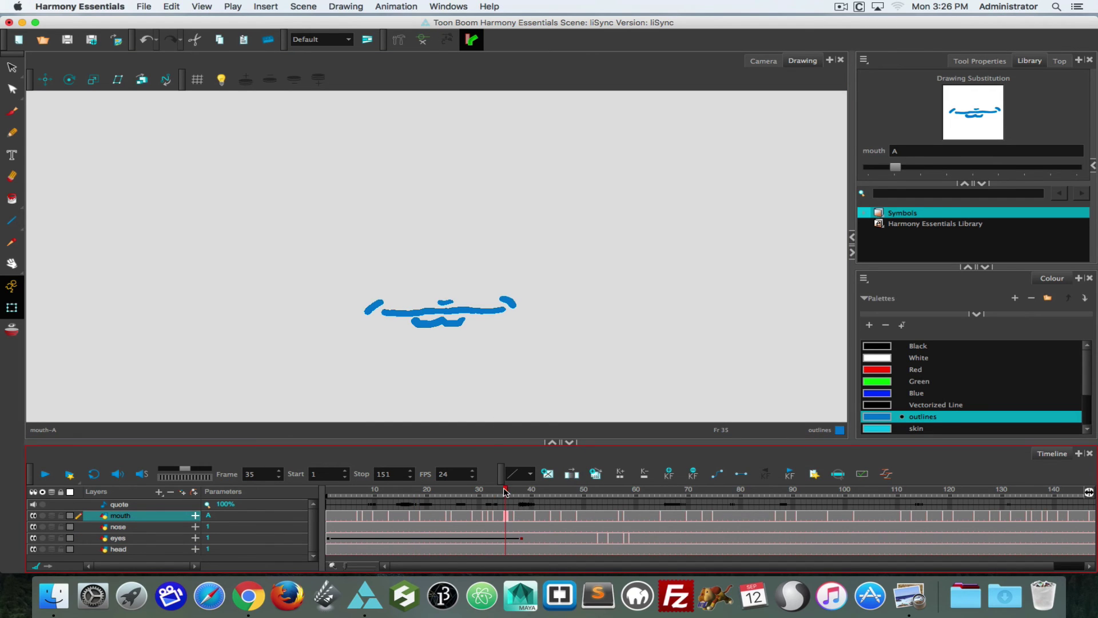
{"action": "left_click_drag", "start_coordinate": [508, 493], "coordinate": [551, 485]}
{"action": "left_click", "coordinate": [764, 60]}
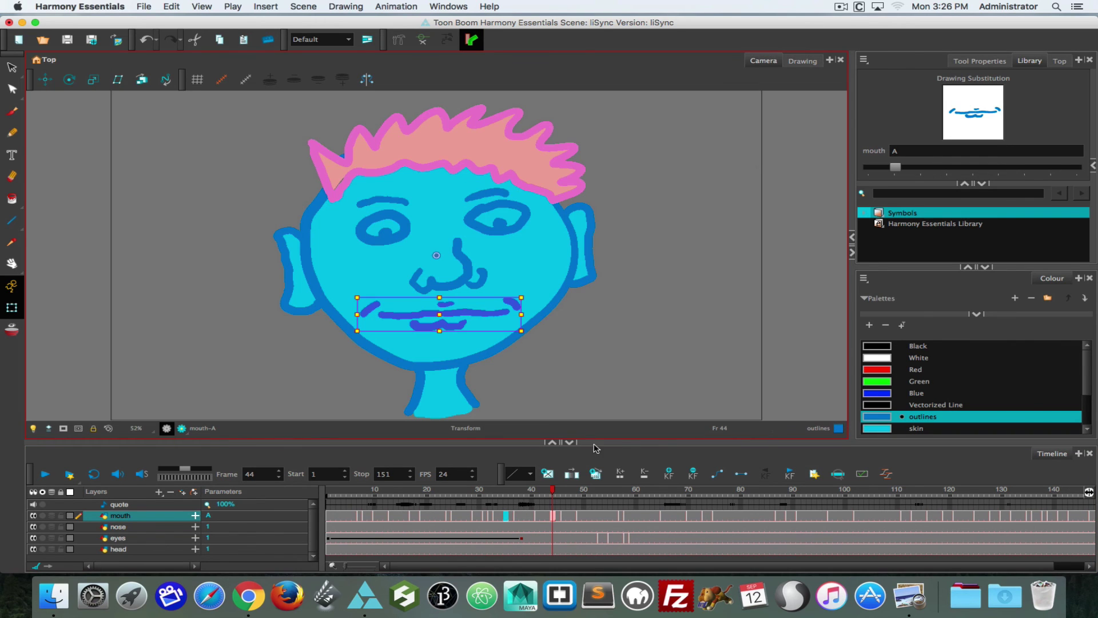
{"action": "mouse_move", "coordinate": [553, 490]}
{"action": "left_mouse_down"}
{"action": "mouse_move", "coordinate": [390, 491]}
{"action": "mouse_move", "coordinate": [622, 474]}
{"action": "left_mouse_up"}
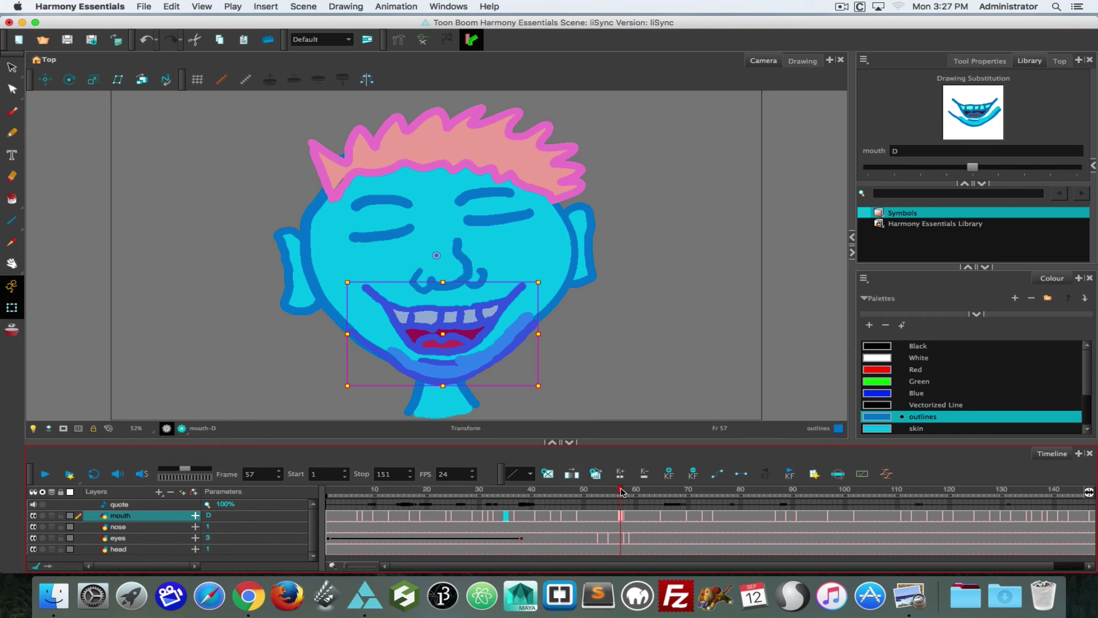
{"action": "left_click_drag", "start_coordinate": [622, 490], "coordinate": [321, 490]}
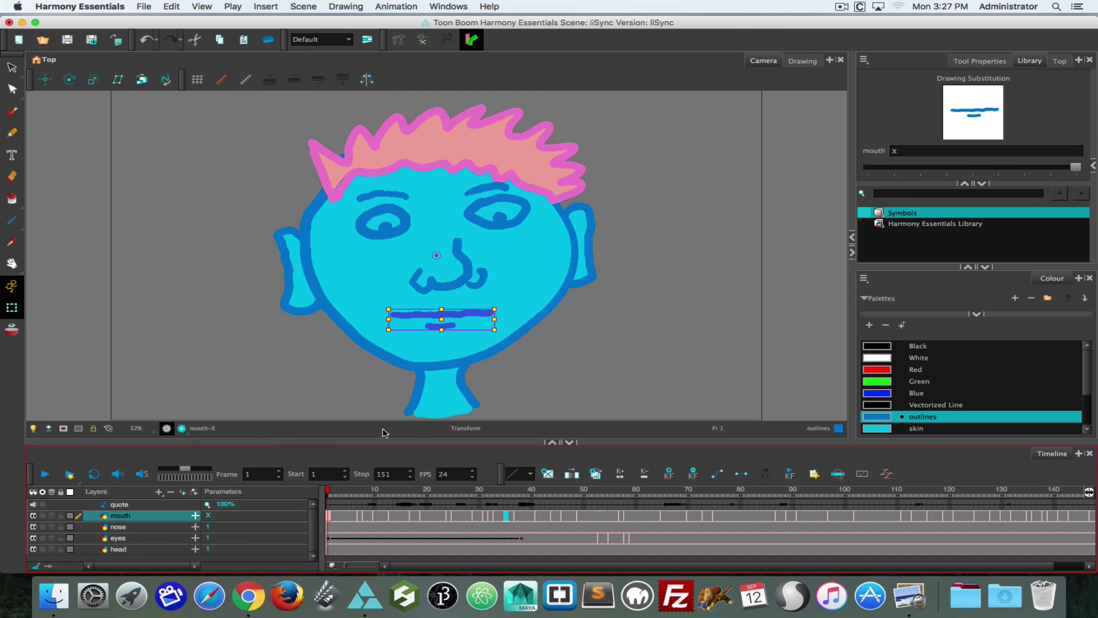
Select the mouth, eyes and nose layers together at frame 13 and set a keyframe for their starting position.
{"action": "left_click_drag", "start_coordinate": [330, 491], "coordinate": [393, 492]}
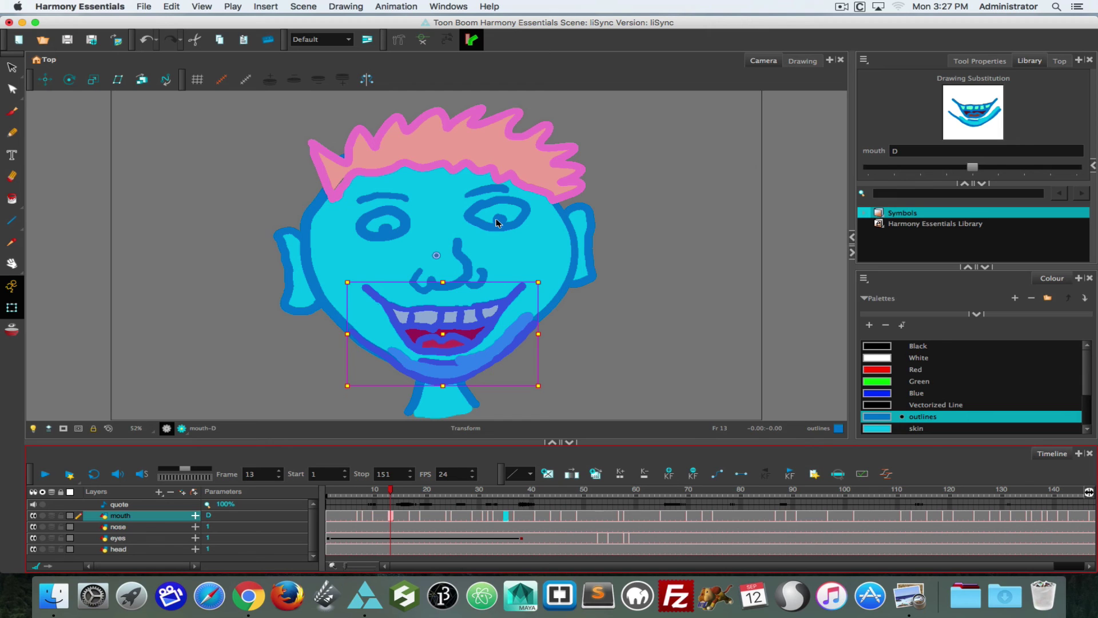
{"action": "left_click", "coordinate": [481, 229], "text": "shift"}
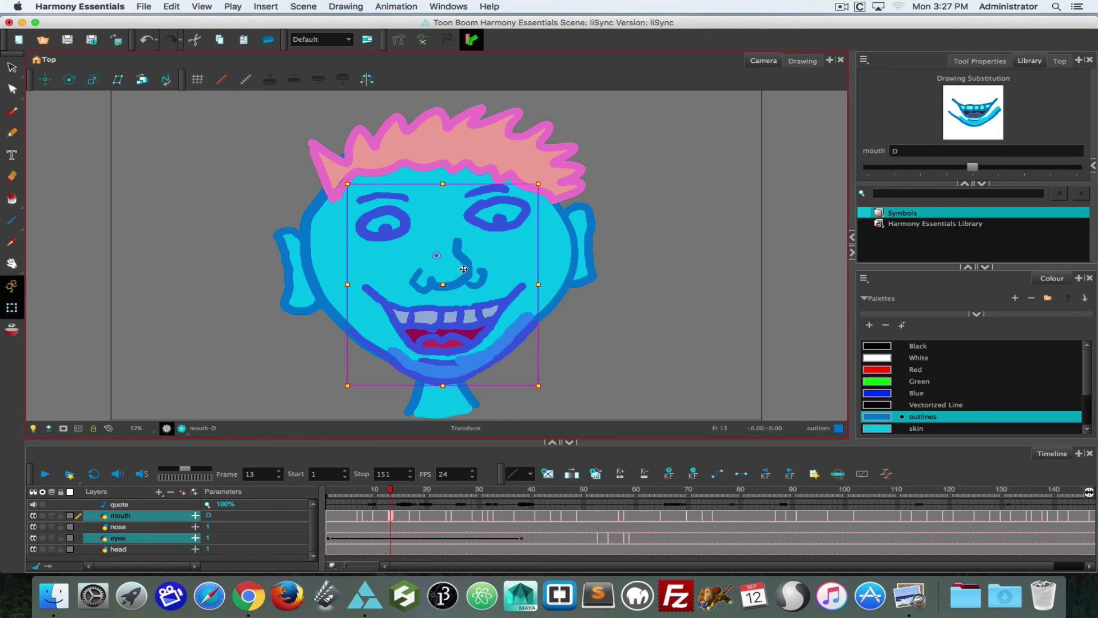
{"action": "left_click", "coordinate": [461, 262], "text": "shift"}
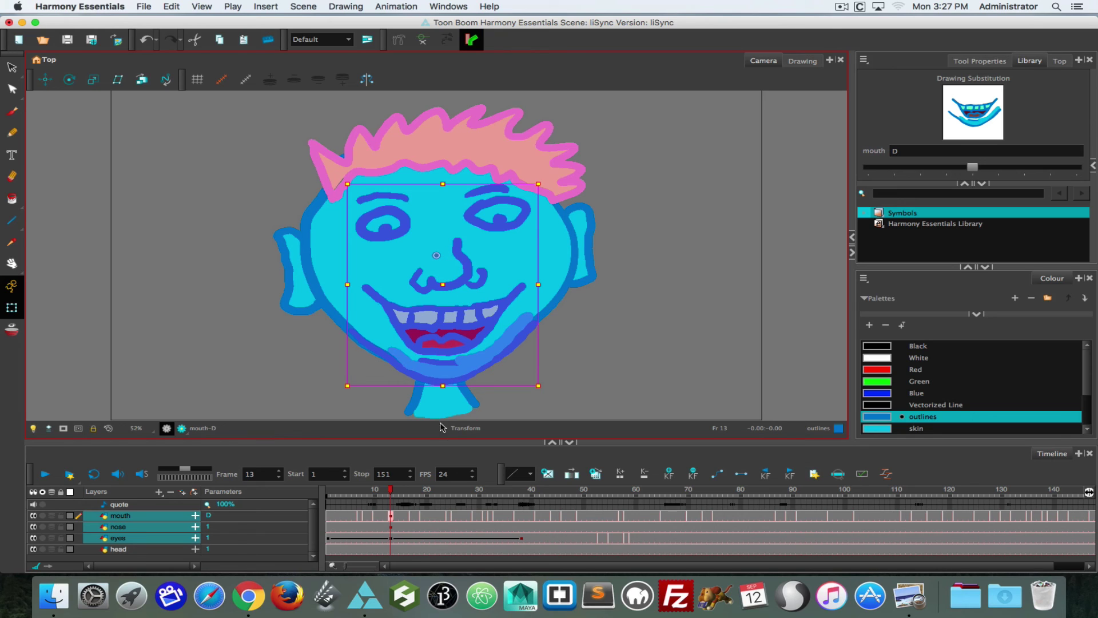
Animate the selected facial features by shifting them slightly right and up at frame 22, and left and slightly down at frame 30.
{"action": "mouse_move", "coordinate": [392, 491]}
{"action": "left_mouse_down"}
{"action": "mouse_move", "coordinate": [462, 488]}
{"action": "mouse_move", "coordinate": [428, 486]}
{"action": "mouse_move", "coordinate": [438, 489]}
{"action": "left_mouse_up"}
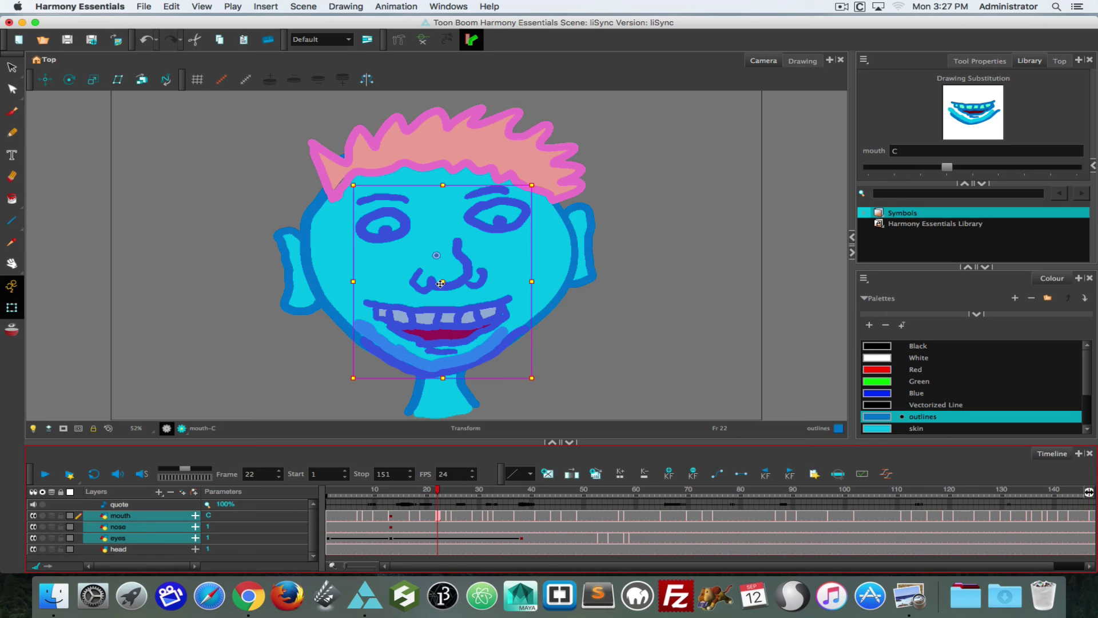
{"action": "left_click_drag", "start_coordinate": [442, 282], "coordinate": [446, 280]}
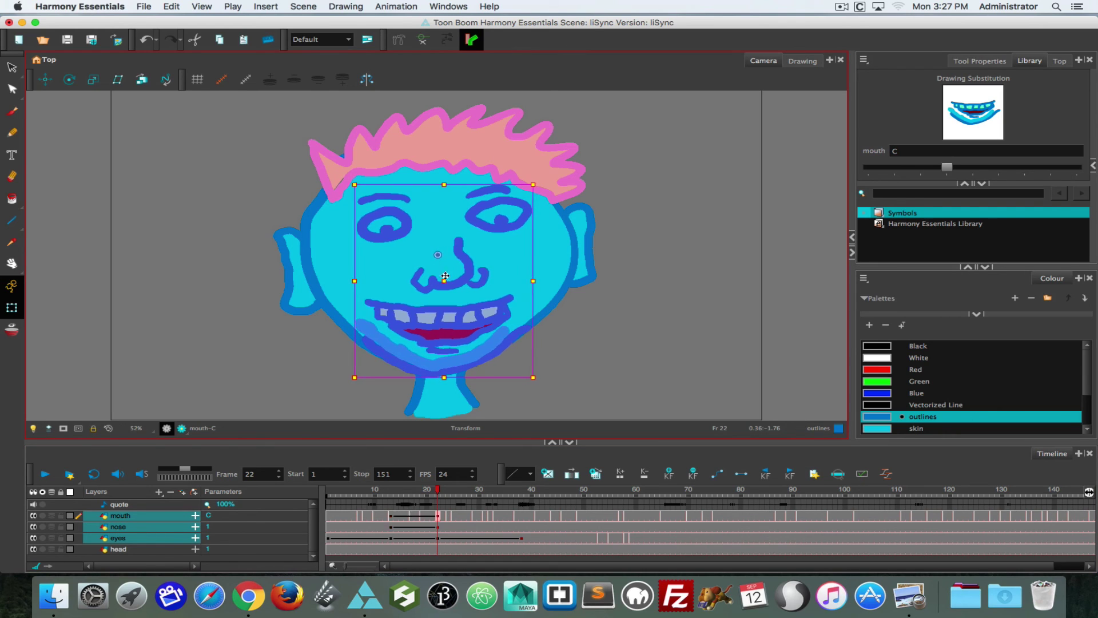
{"action": "mouse_move", "coordinate": [439, 488]}
{"action": "left_mouse_down"}
{"action": "mouse_move", "coordinate": [417, 491]}
{"action": "mouse_move", "coordinate": [480, 490]}
{"action": "left_mouse_up"}
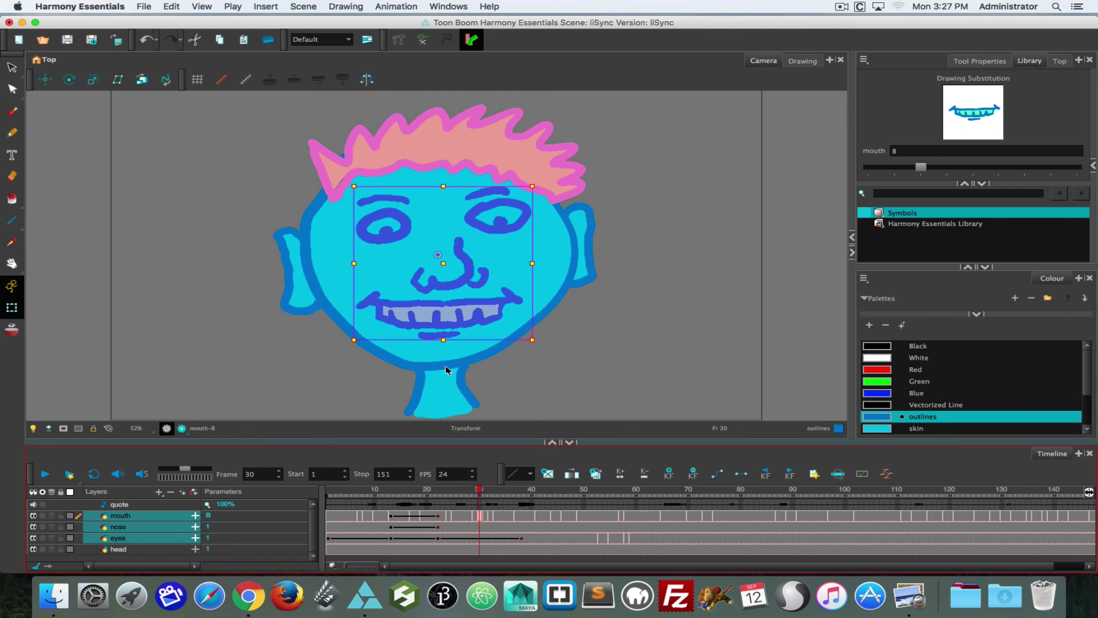
{"action": "left_click_drag", "start_coordinate": [443, 263], "coordinate": [434, 266]}
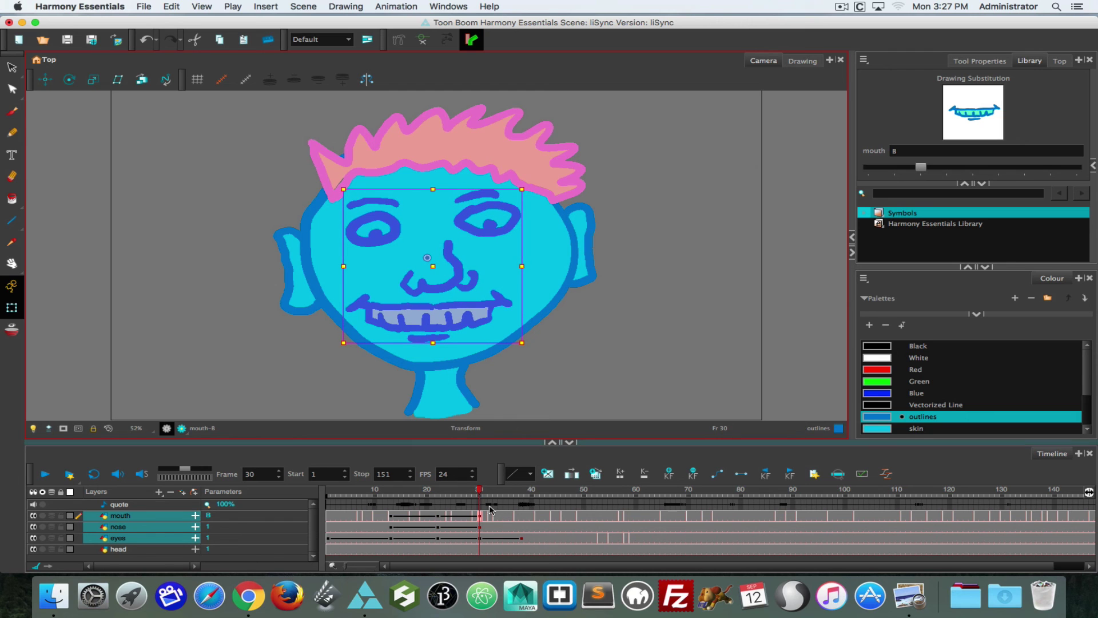
Examine the face at frame 38 and play back the facial feature movement from frame 1.
{"action": "mouse_move", "coordinate": [480, 490]}
{"action": "left_mouse_down"}
{"action": "mouse_move", "coordinate": [377, 479]}
{"action": "mouse_move", "coordinate": [584, 490]}
{"action": "mouse_move", "coordinate": [369, 482]}
{"action": "mouse_move", "coordinate": [526, 478]}
{"action": "mouse_move", "coordinate": [443, 475]}
{"action": "mouse_move", "coordinate": [518, 480]}
{"action": "left_mouse_up"}
{"action": "left_click_drag", "start_coordinate": [517, 539], "coordinate": [521, 539]}
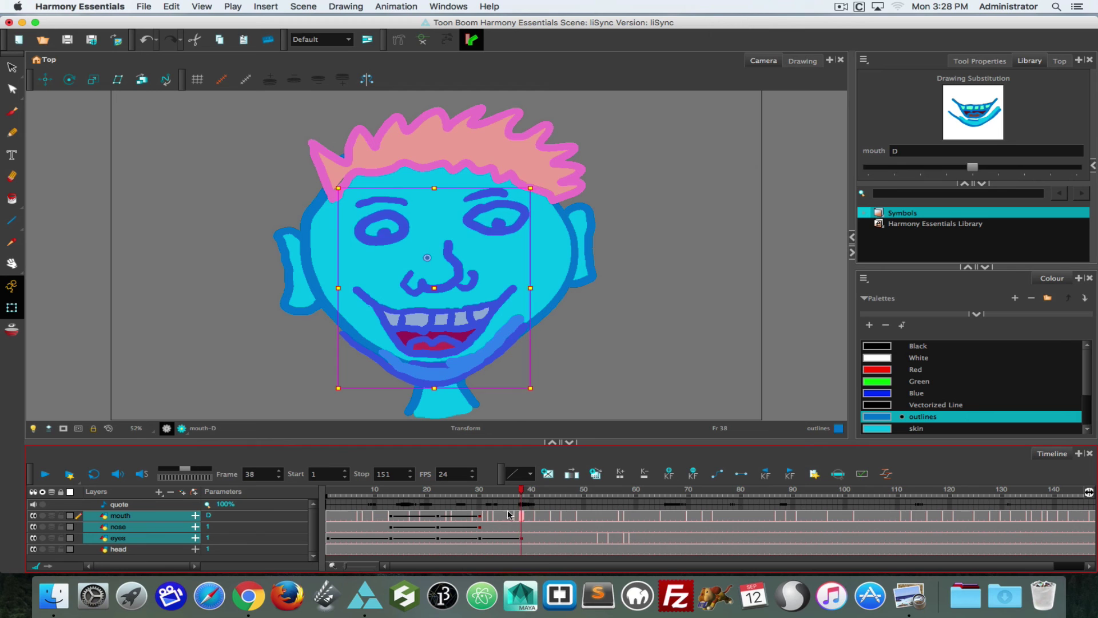
{"action": "left_click_drag", "start_coordinate": [499, 493], "coordinate": [300, 485]}
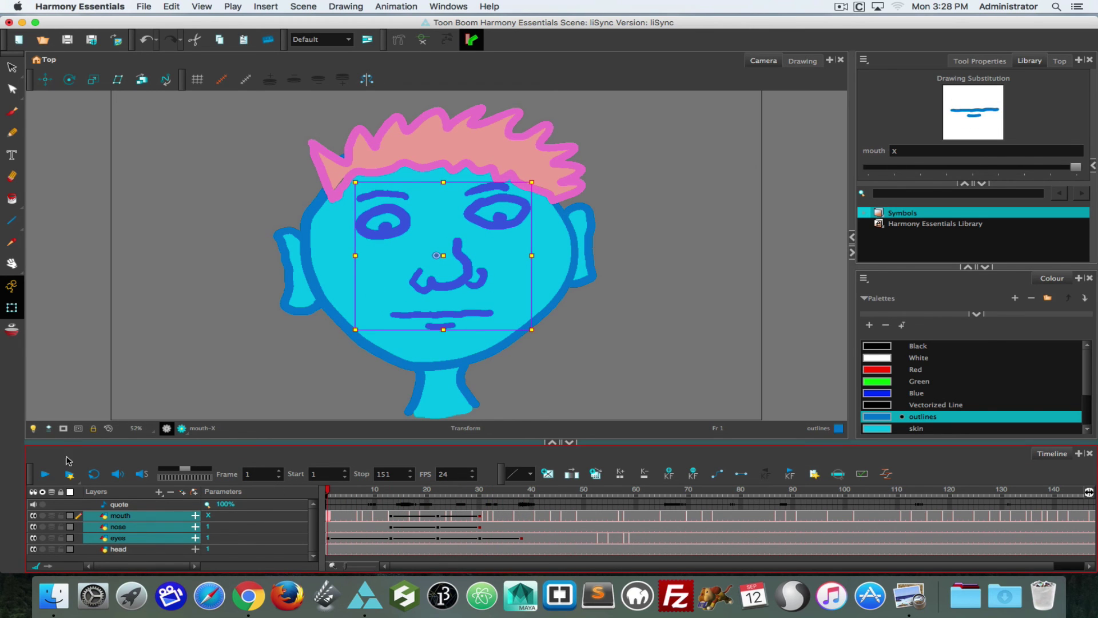
{"action": "left_click", "coordinate": [47, 474]}
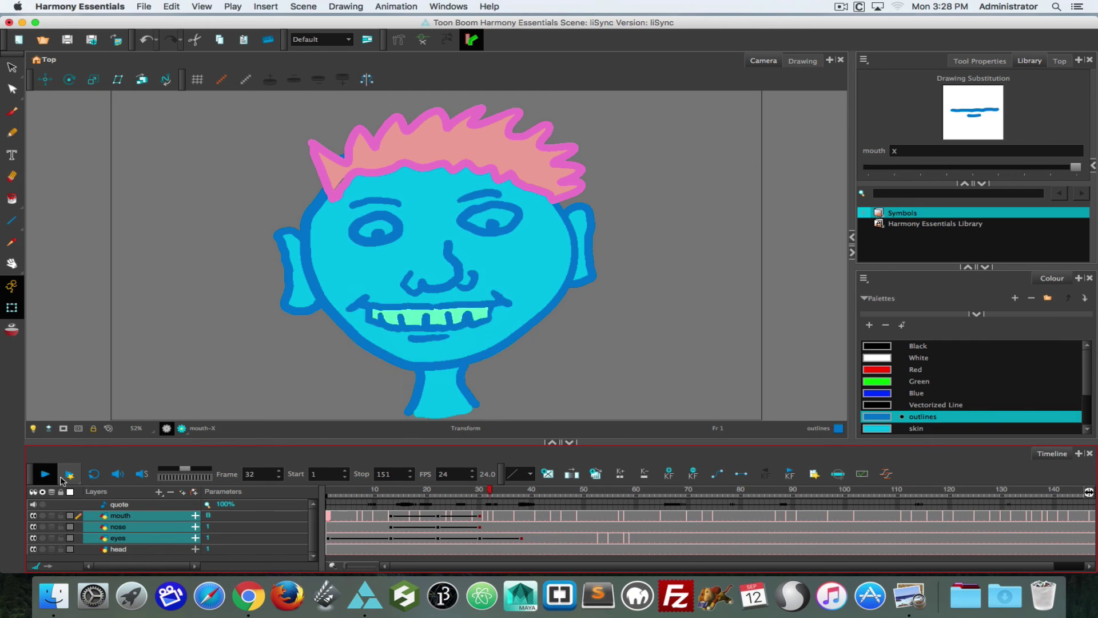